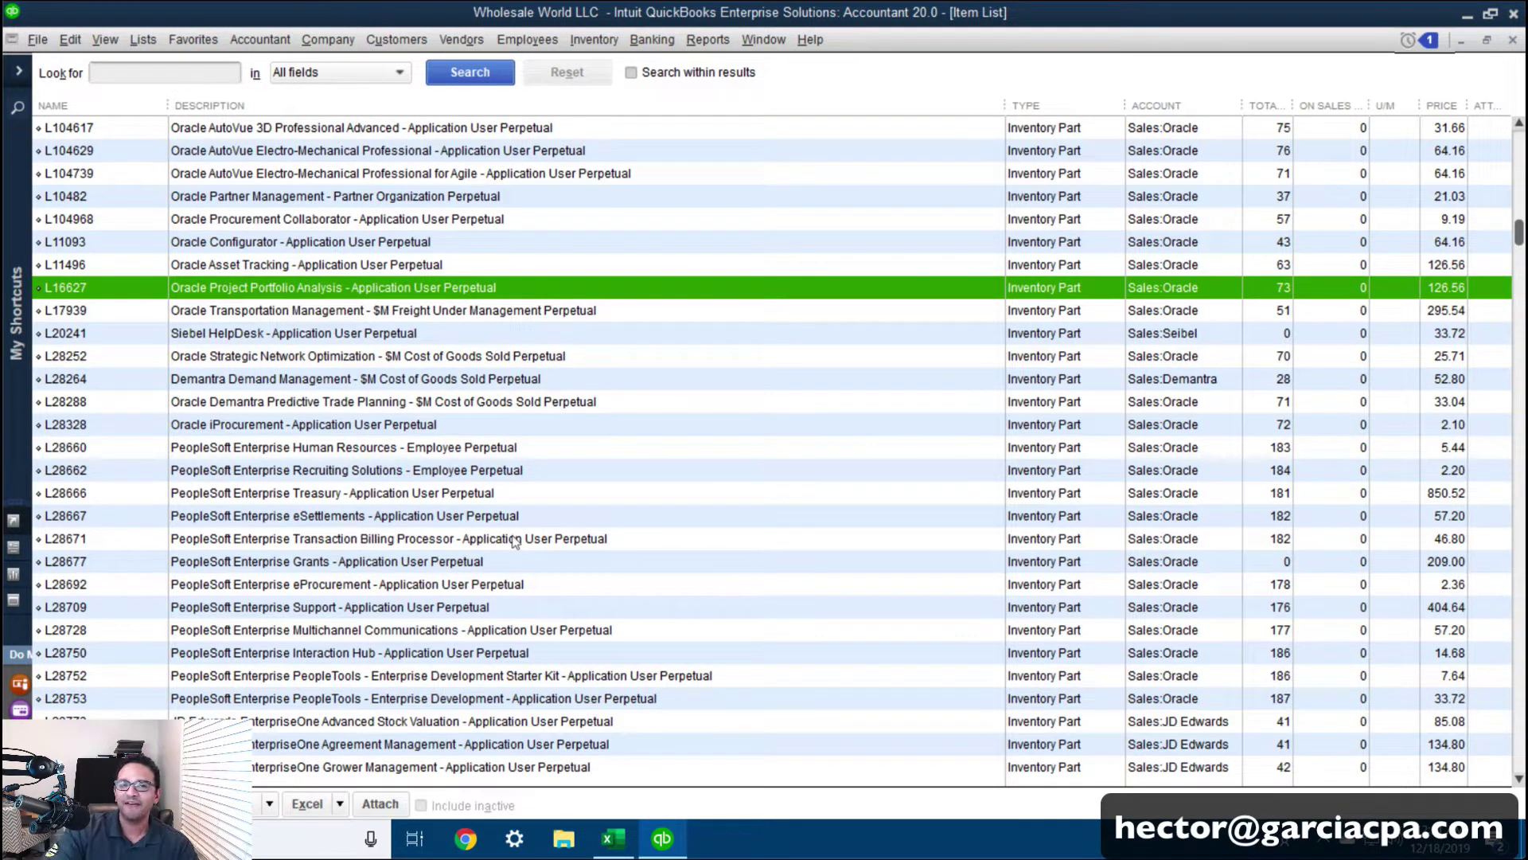
# Export only the Item List to an IIF file named "Item list 121819" on the Desktop.
pyautogui.click(37, 39)
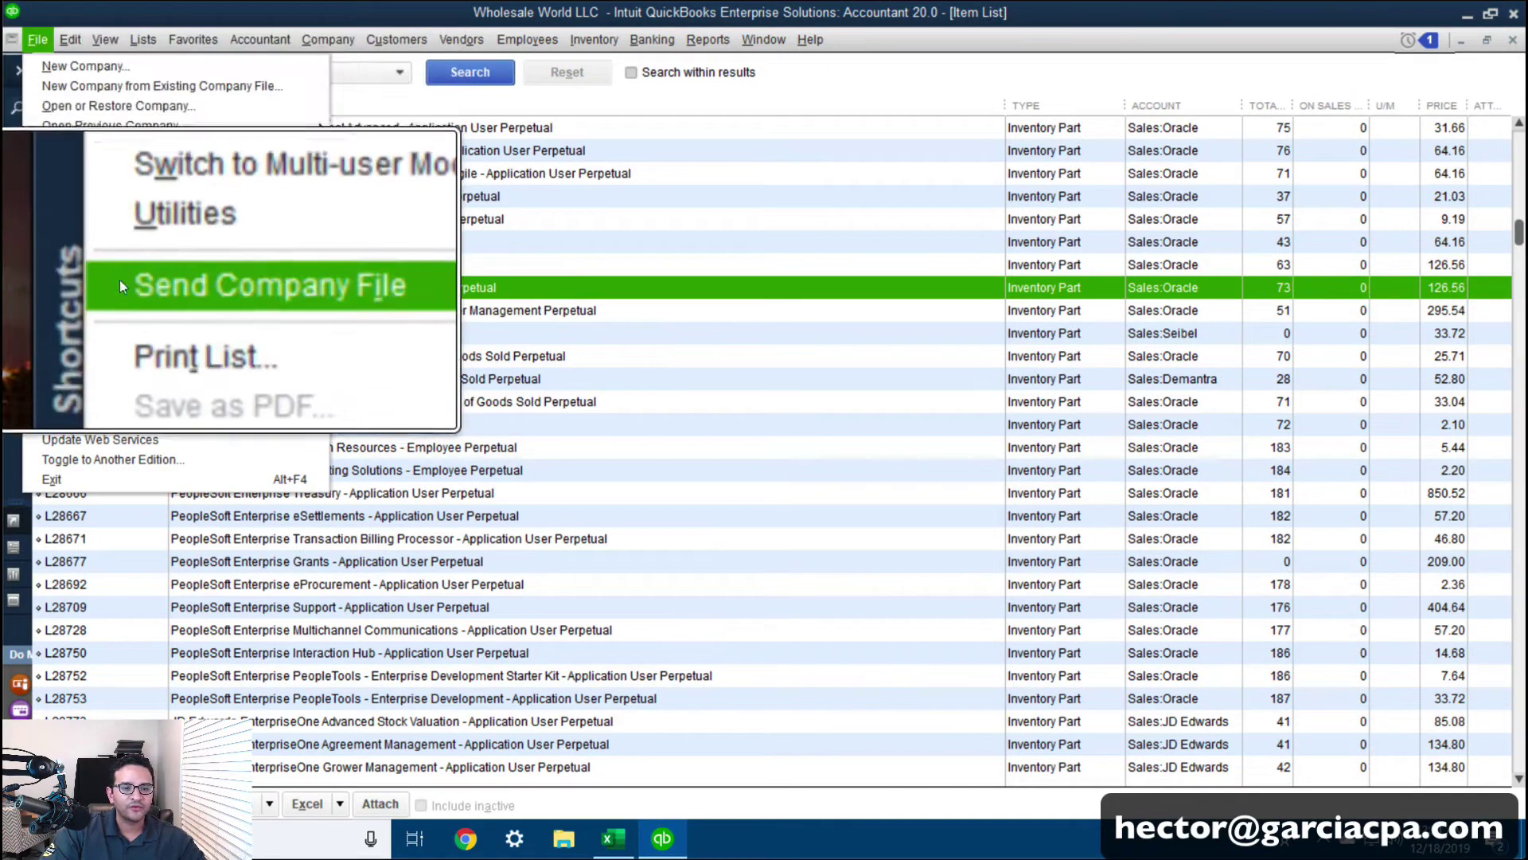
pyautogui.moveTo(223, 250)
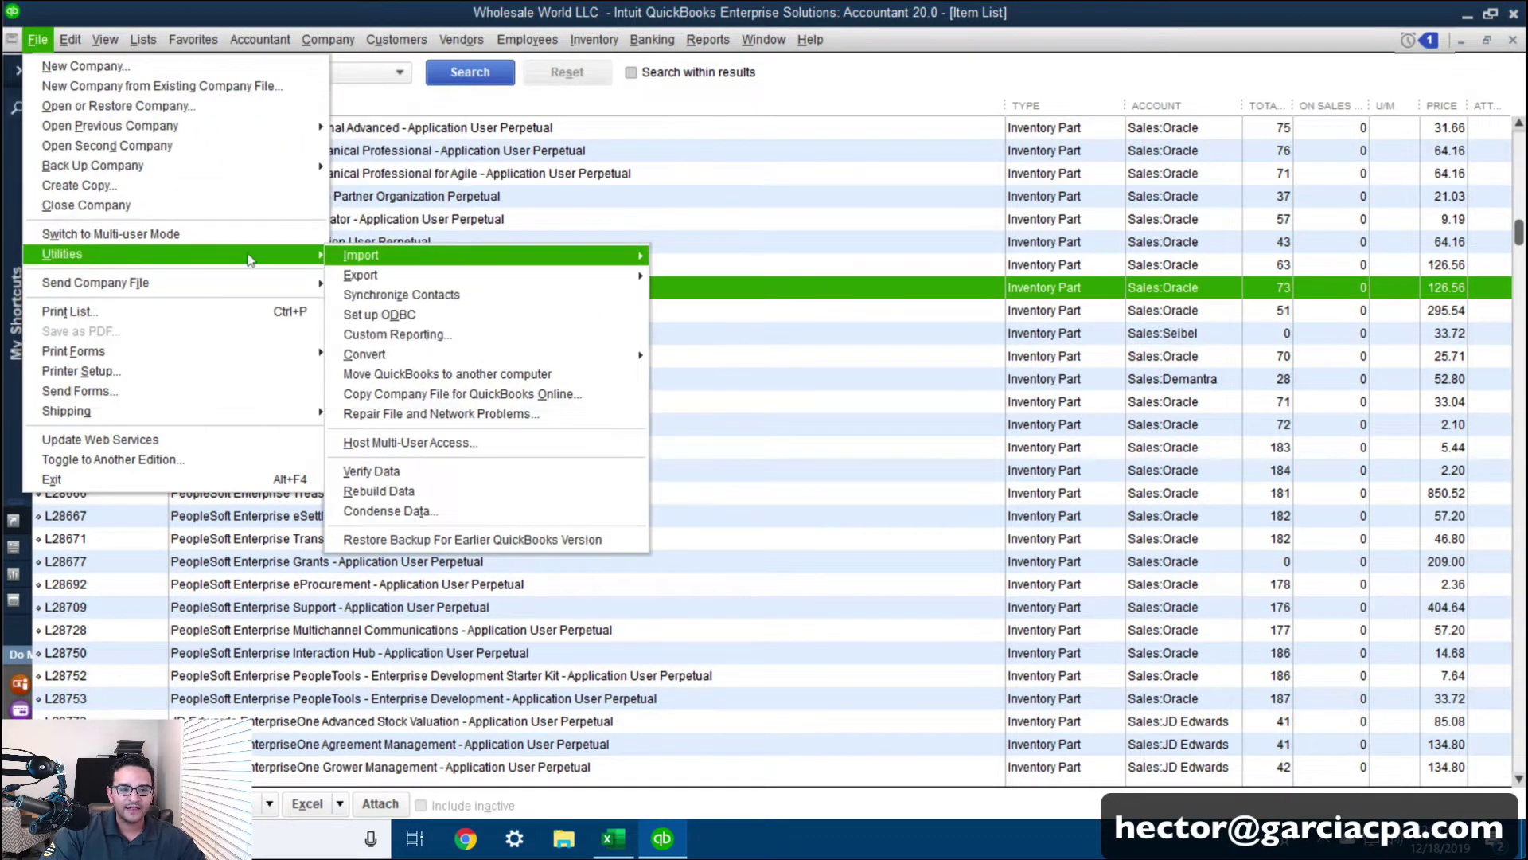
pyautogui.moveTo(389, 280)
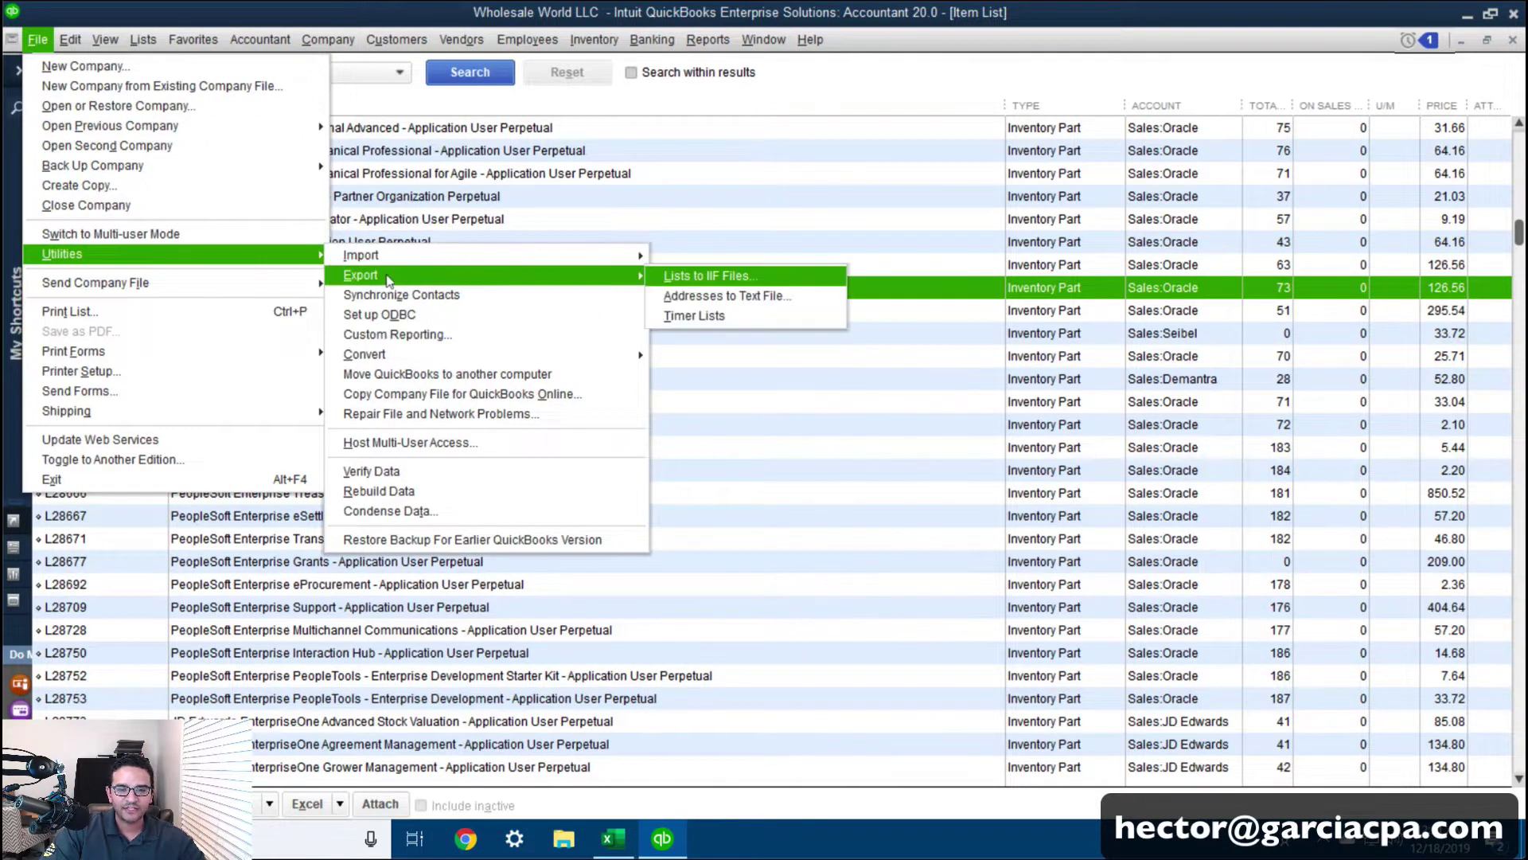
pyautogui.click(714, 285)
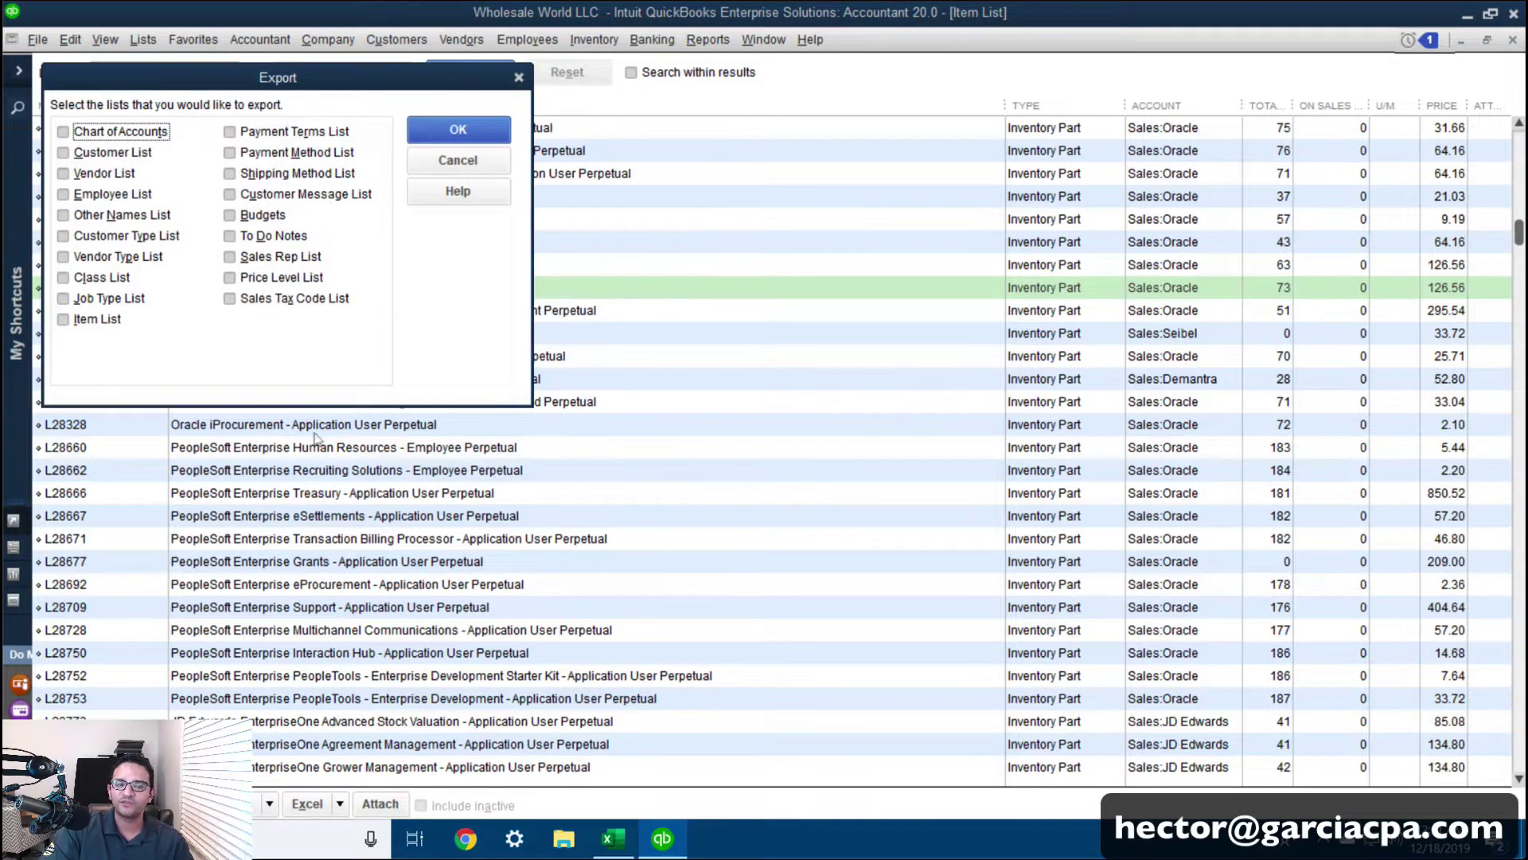
pyautogui.click(100, 321)
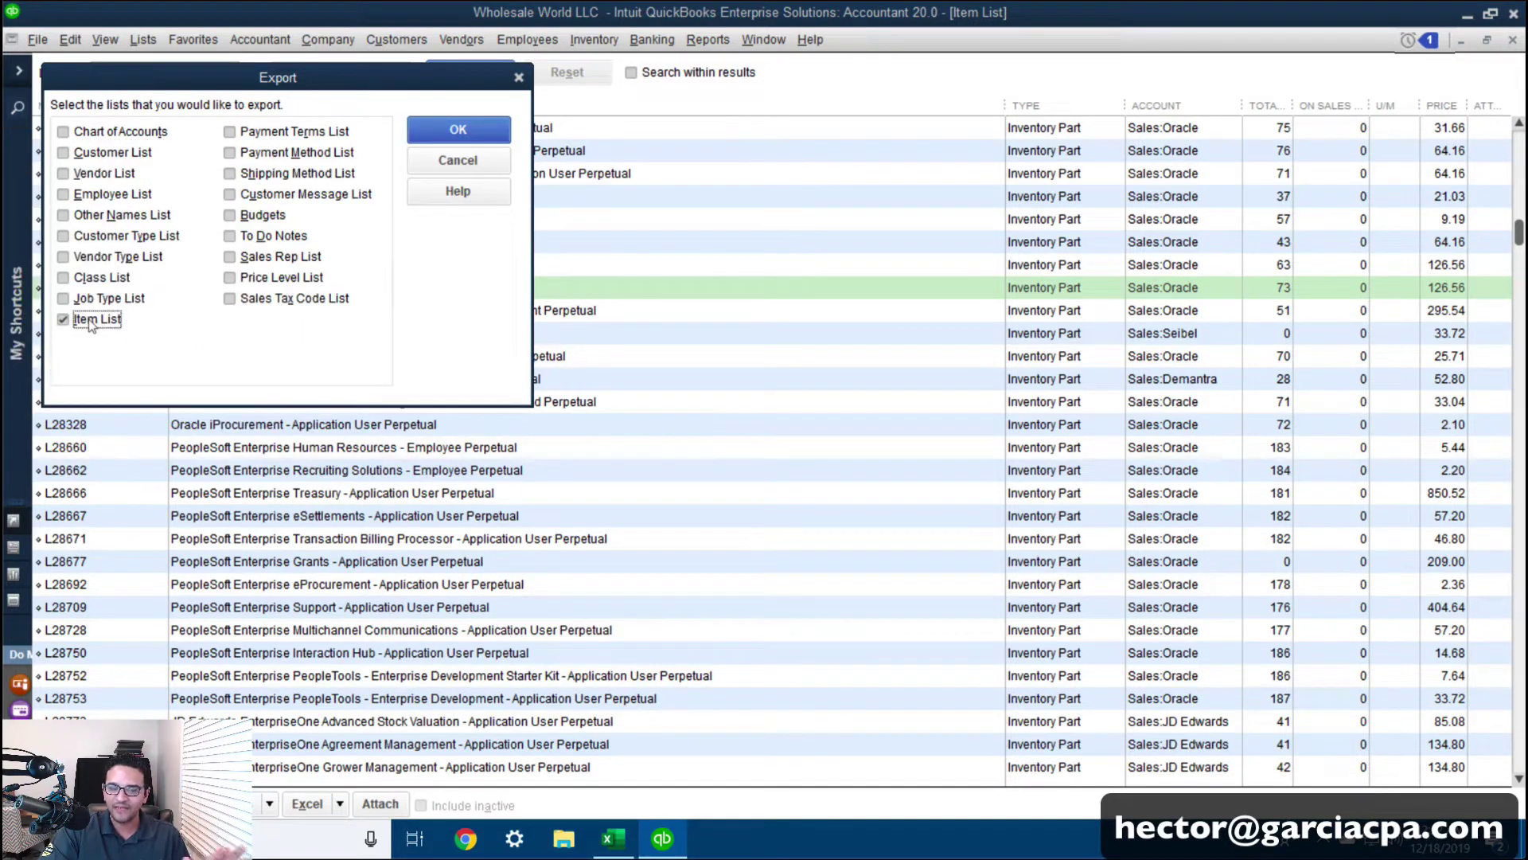
pyautogui.click(456, 132)
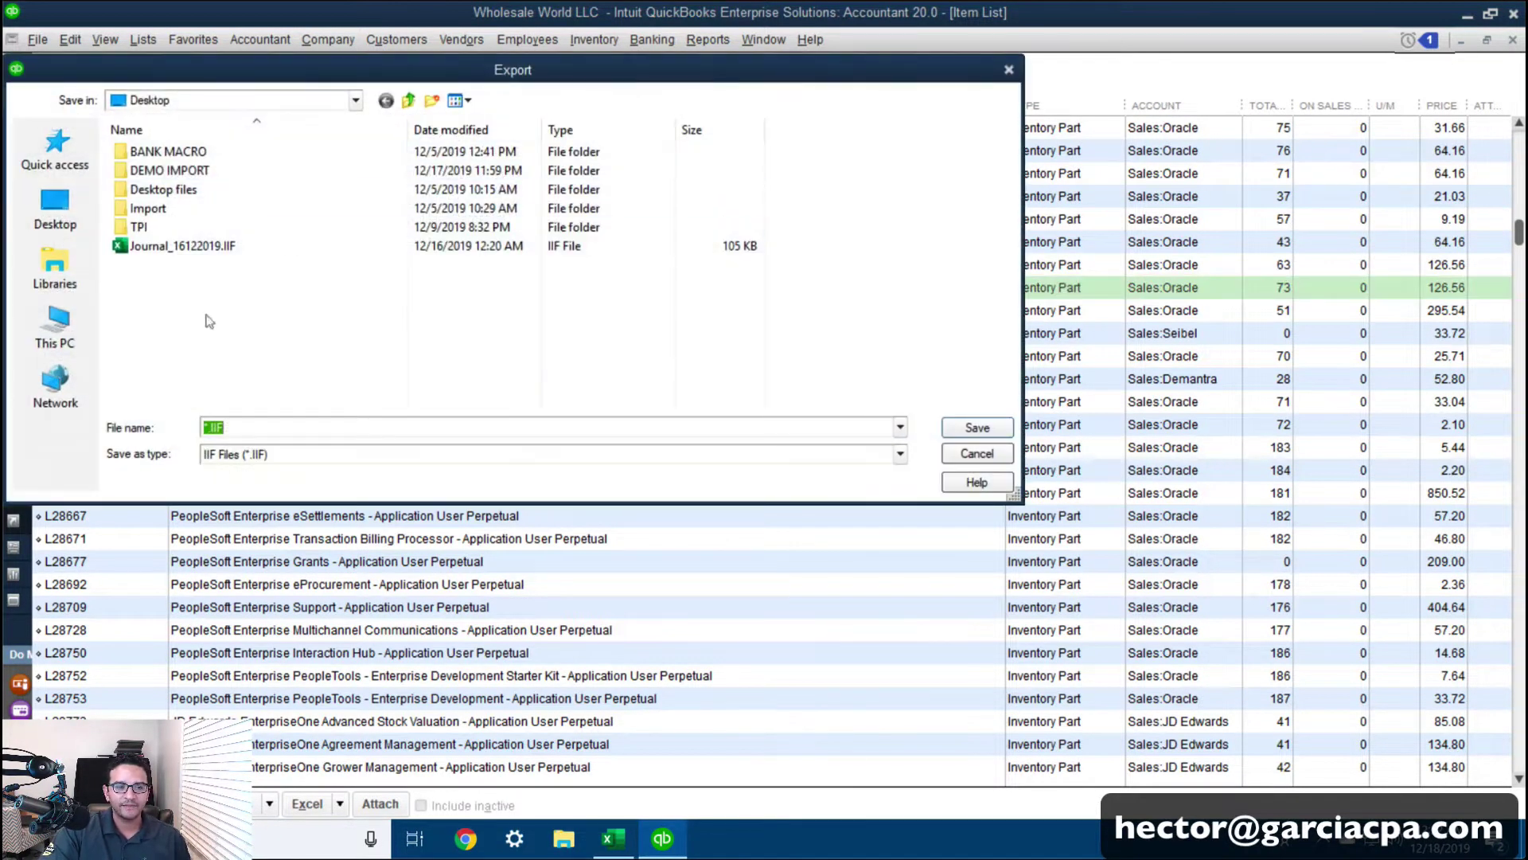
pyautogui.write('Item list 121819')
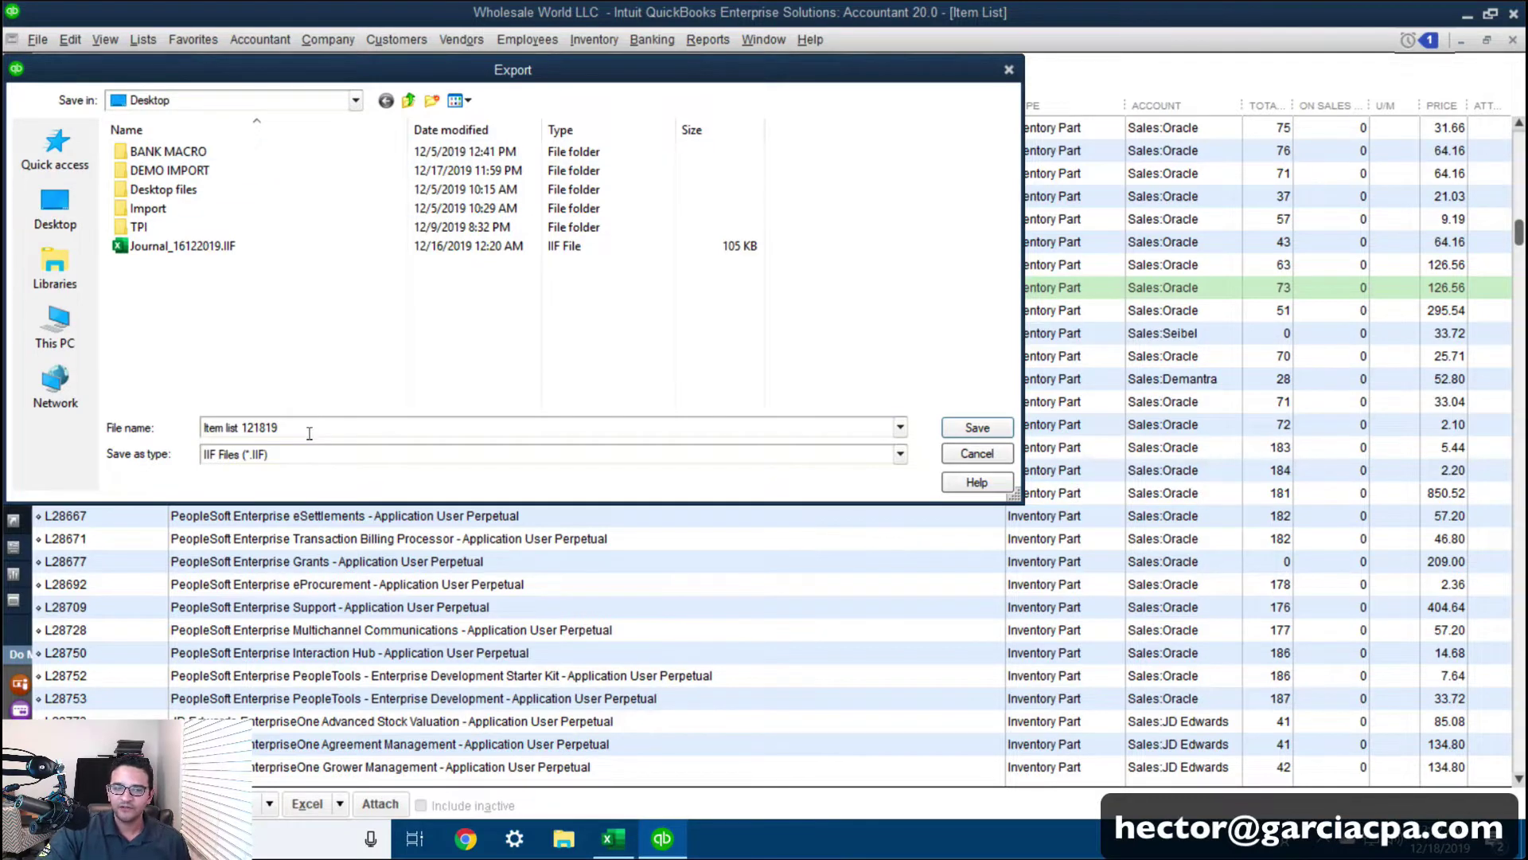
pyautogui.click(977, 428)
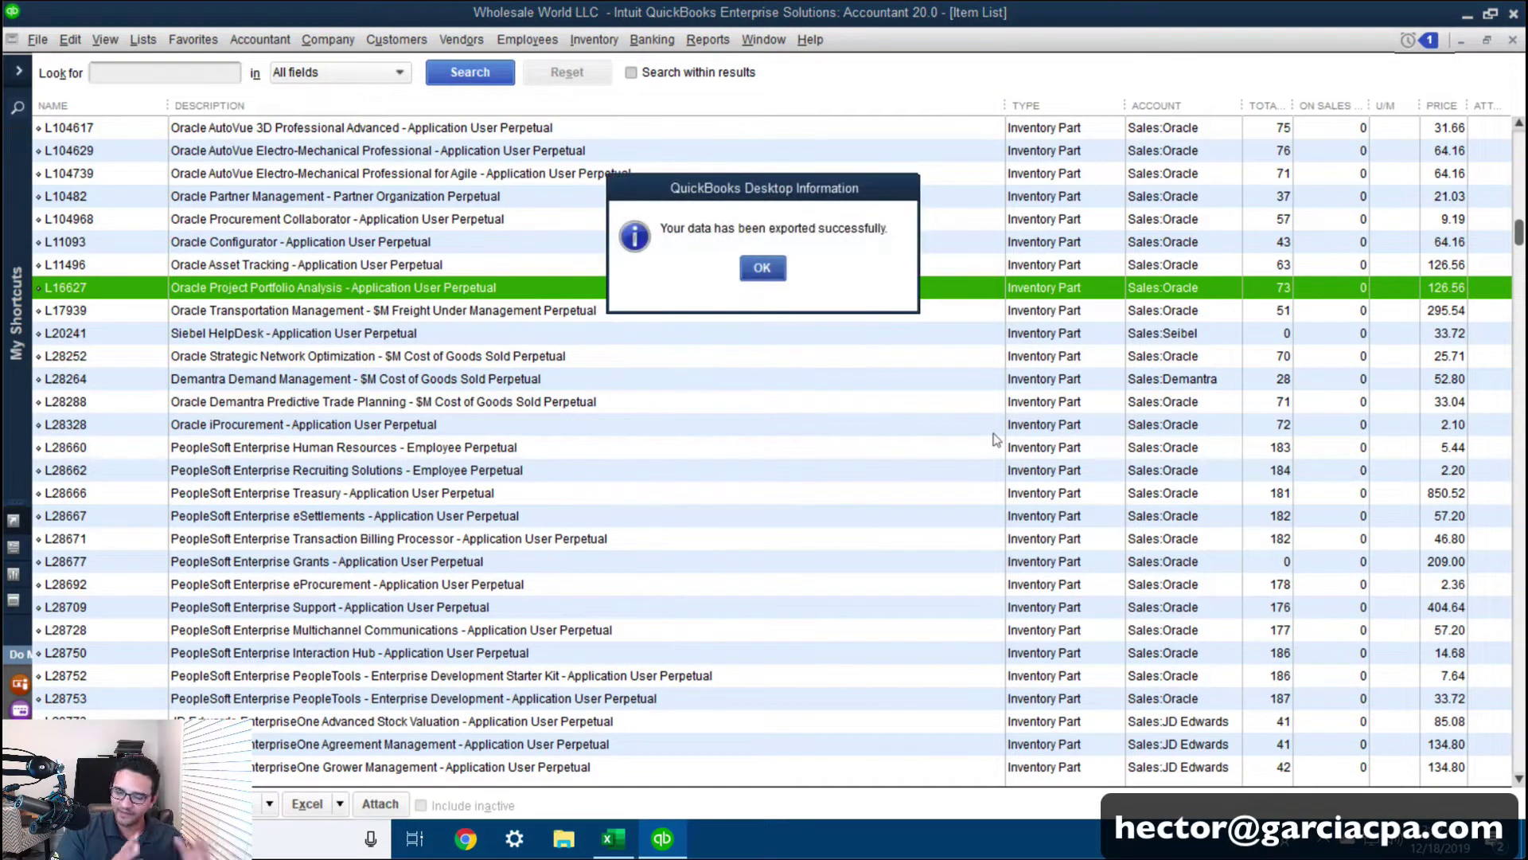
pyautogui.click(761, 269)
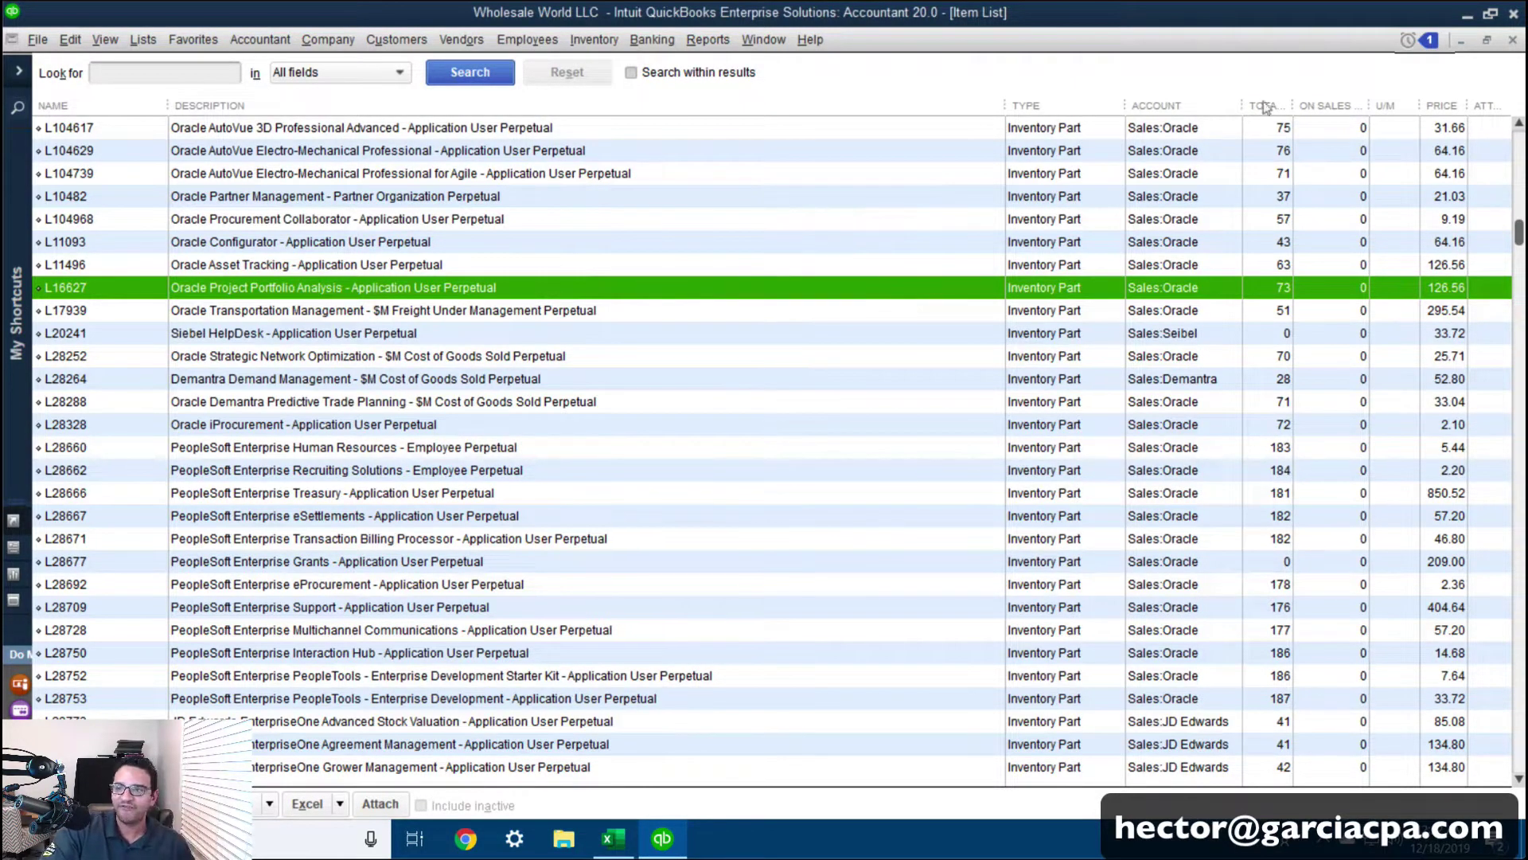
# Switch to the Pricelist2.xlsx workbook in Excel, then shrink and move its window to expose the desktop files.
pyautogui.click(1466, 17)
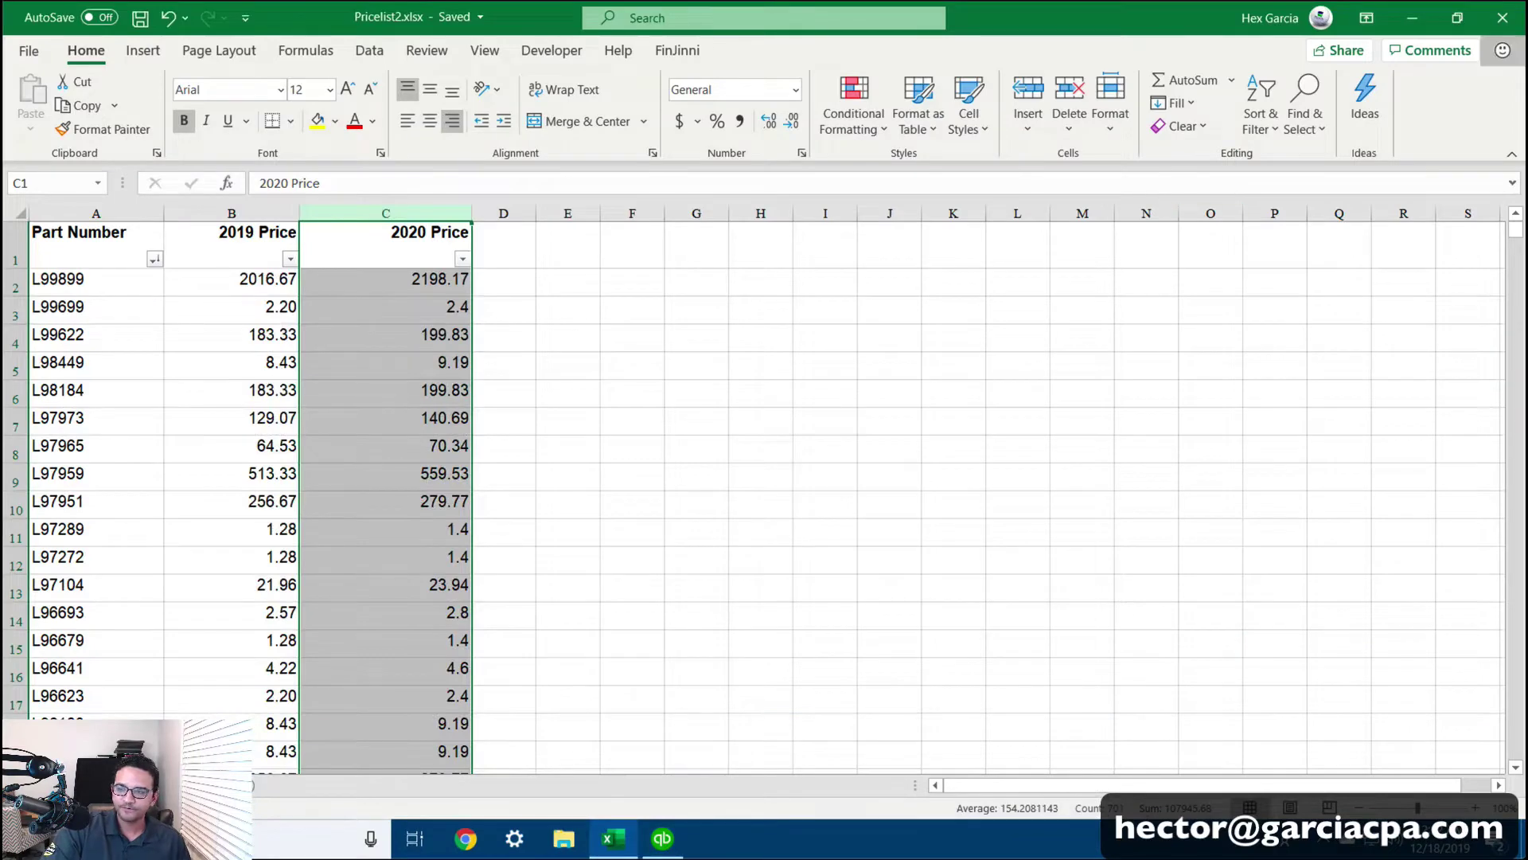
pyautogui.click(1461, 18)
pyautogui.moveTo(840, 97); pyautogui.dragTo(1062, 78)
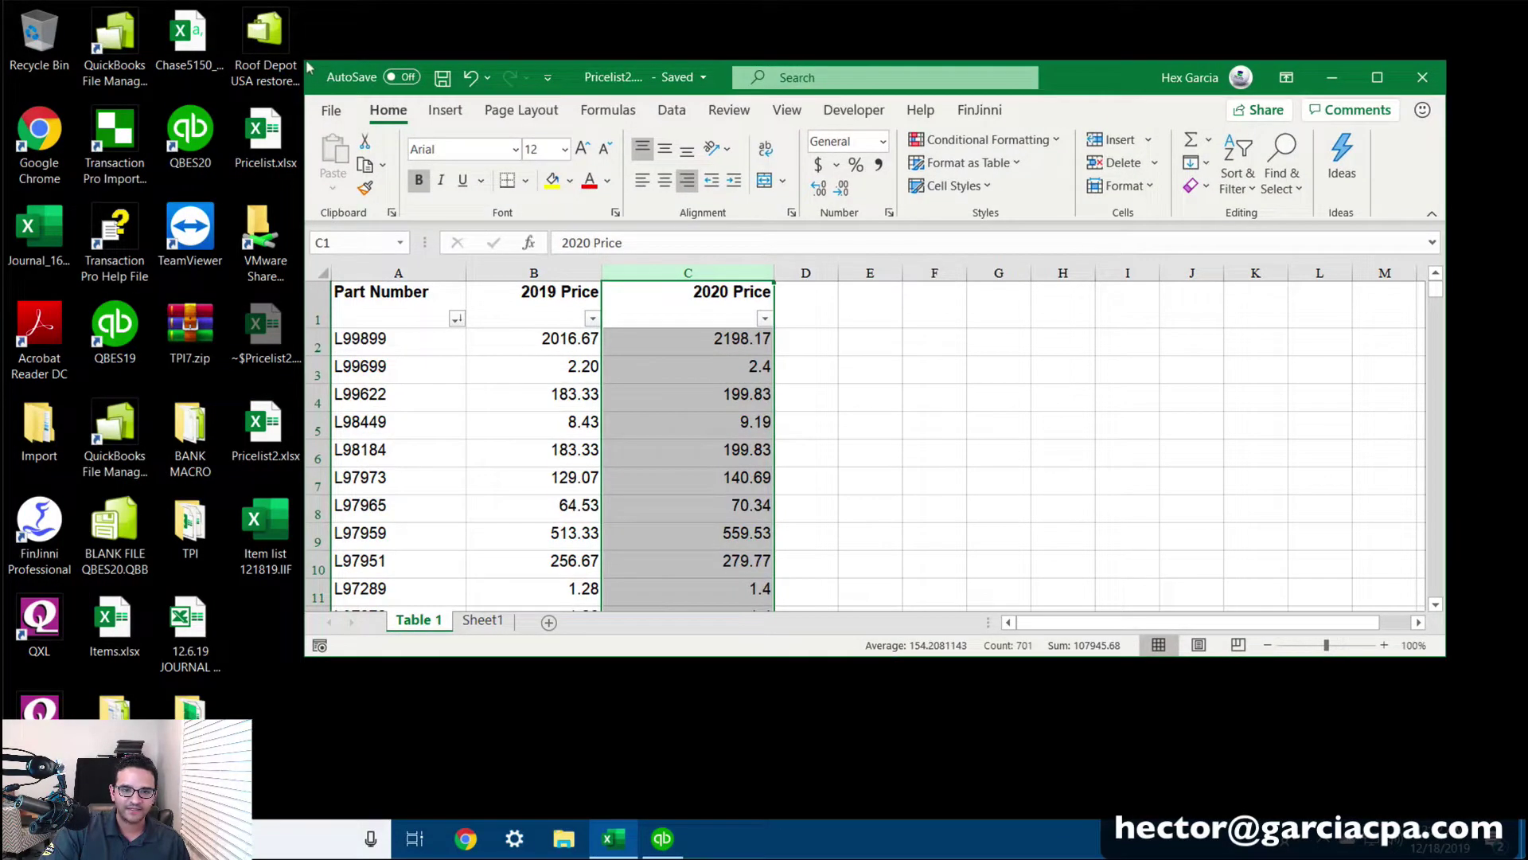
pyautogui.moveTo(307, 70); pyautogui.dragTo(505, 40)
pyautogui.moveTo(1027, 65); pyautogui.dragTo(1021, 82)
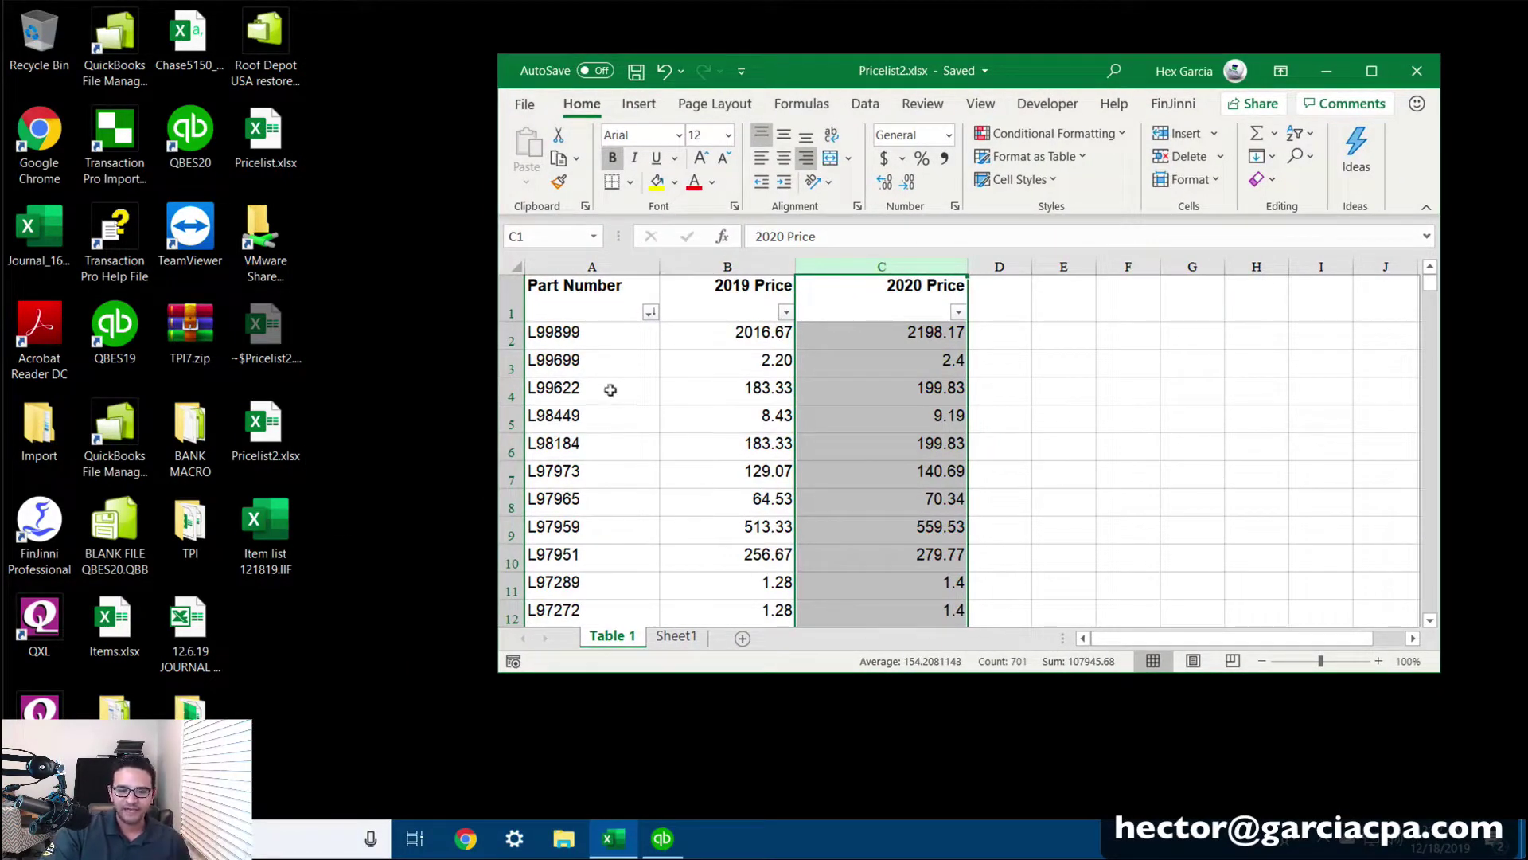
# Open the exported Item list 121819.IIF from the desktop in Excel and maximize its window.
pyautogui.click(263, 551)
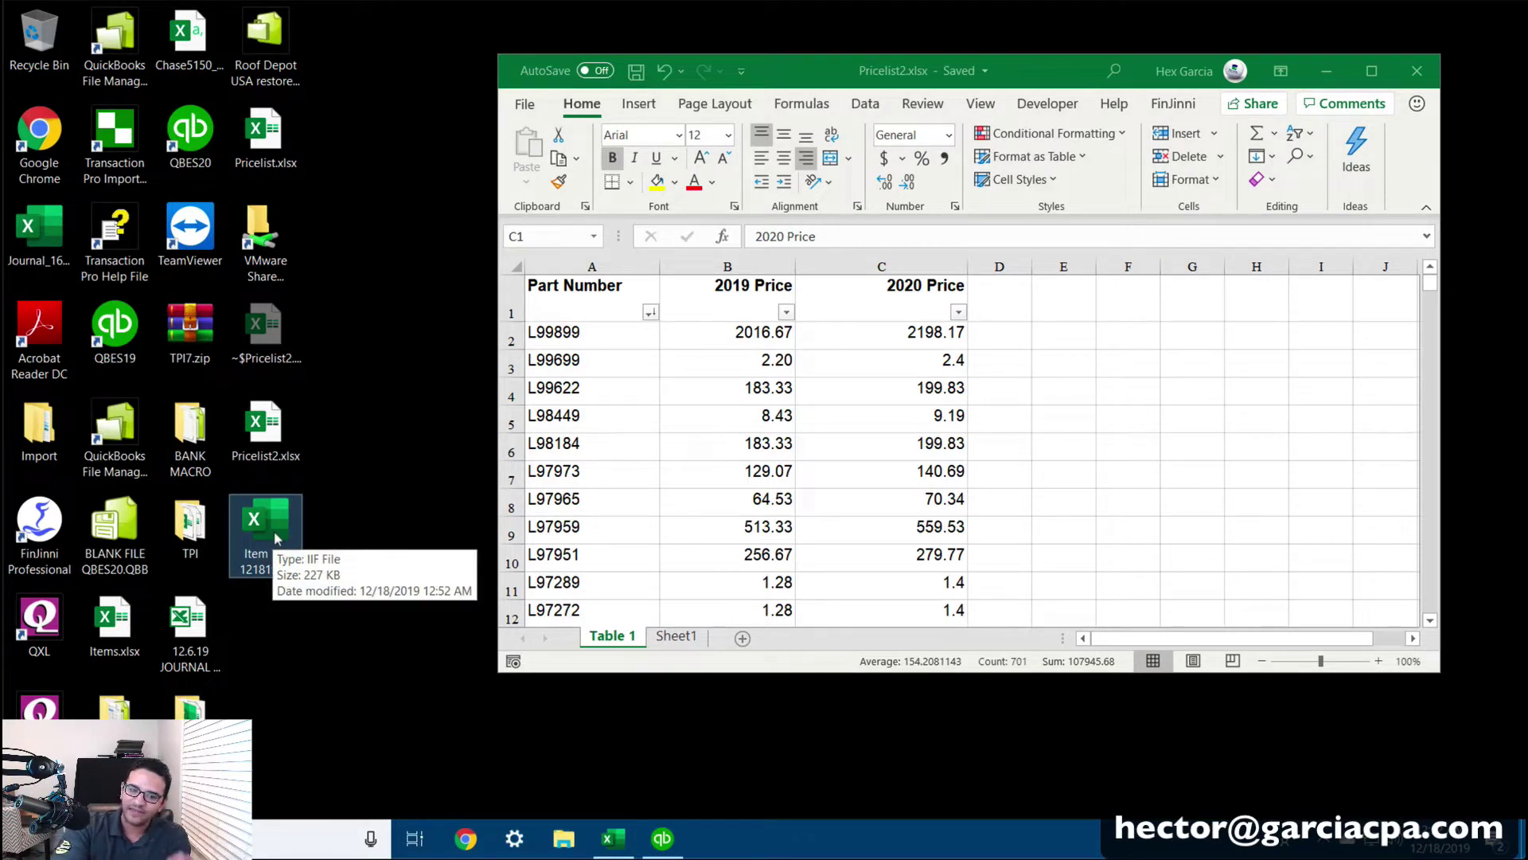
pyautogui.moveTo(276, 538)
pyautogui.mouseDown()
pyautogui.moveTo(299, 511)
pyautogui.moveTo(294, 524)
pyautogui.moveTo(818, 427)
pyautogui.moveTo(1044, 409)
pyautogui.moveTo(280, 532)
pyautogui.mouseUp()
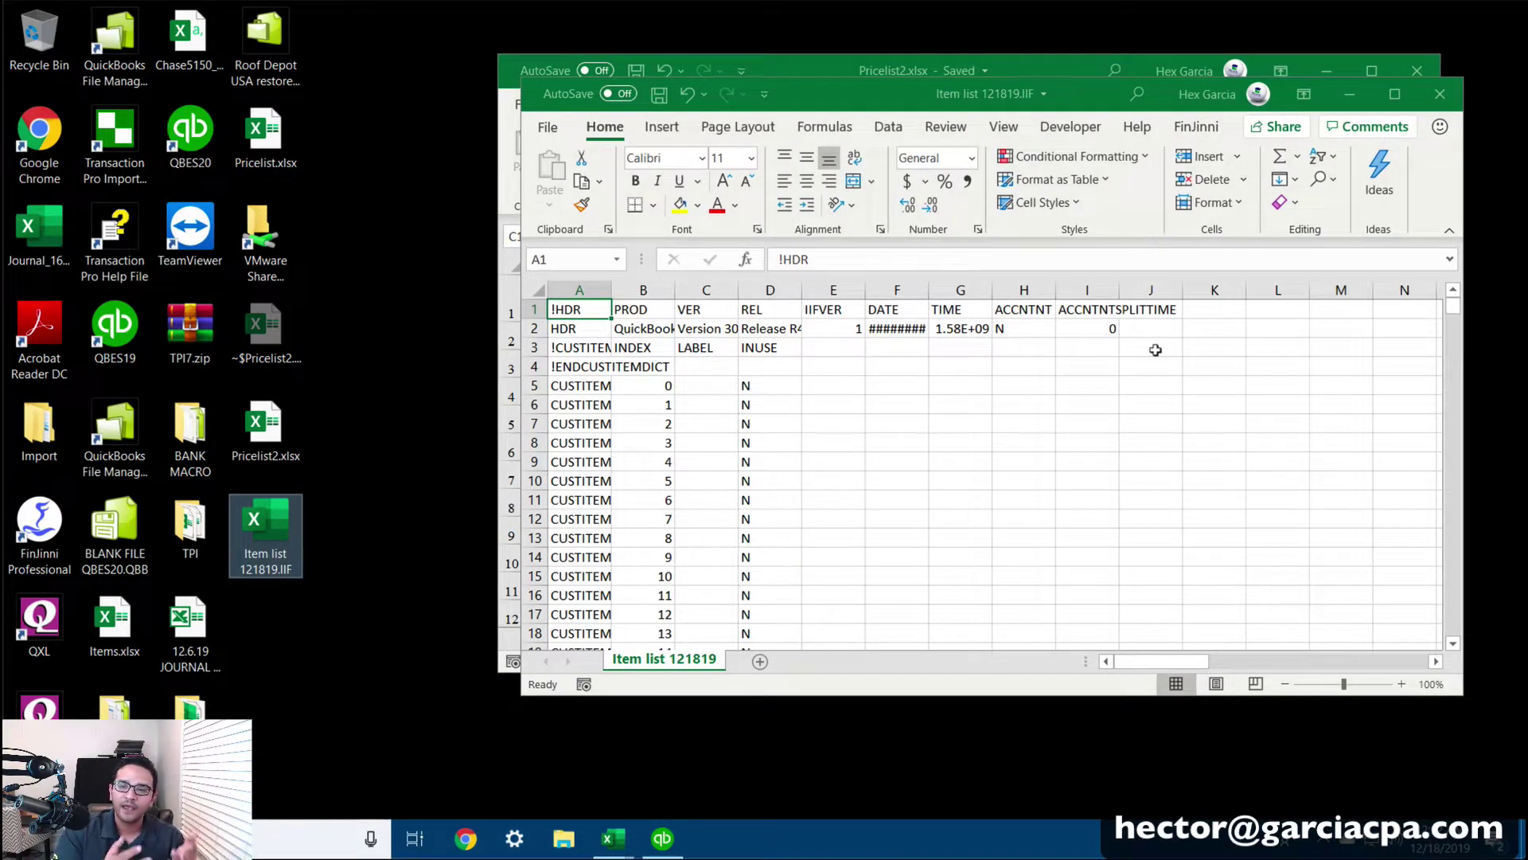
pyautogui.moveTo(840, 94); pyautogui.dragTo(749, 126)
pyautogui.click(709, 428)
pyautogui.moveTo(1305, 331)
pyautogui.mouseDown()
pyautogui.moveTo(1306, 402)
pyautogui.moveTo(1307, 346)
pyautogui.mouseUp()
pyautogui.scroll(4, 508, 510)
pyautogui.click(433, 523)
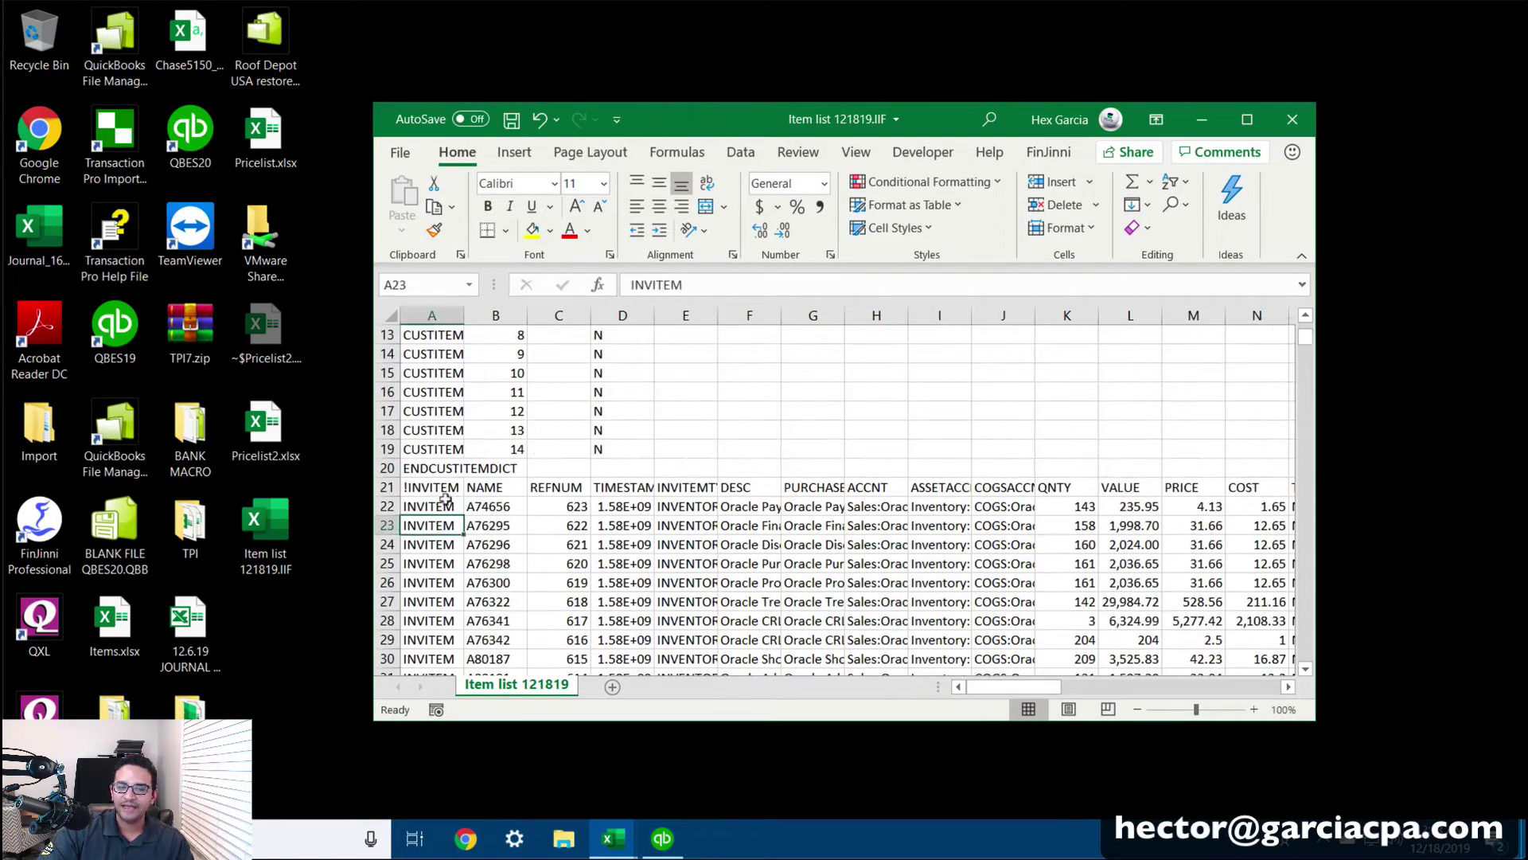
pyautogui.click(1247, 119)
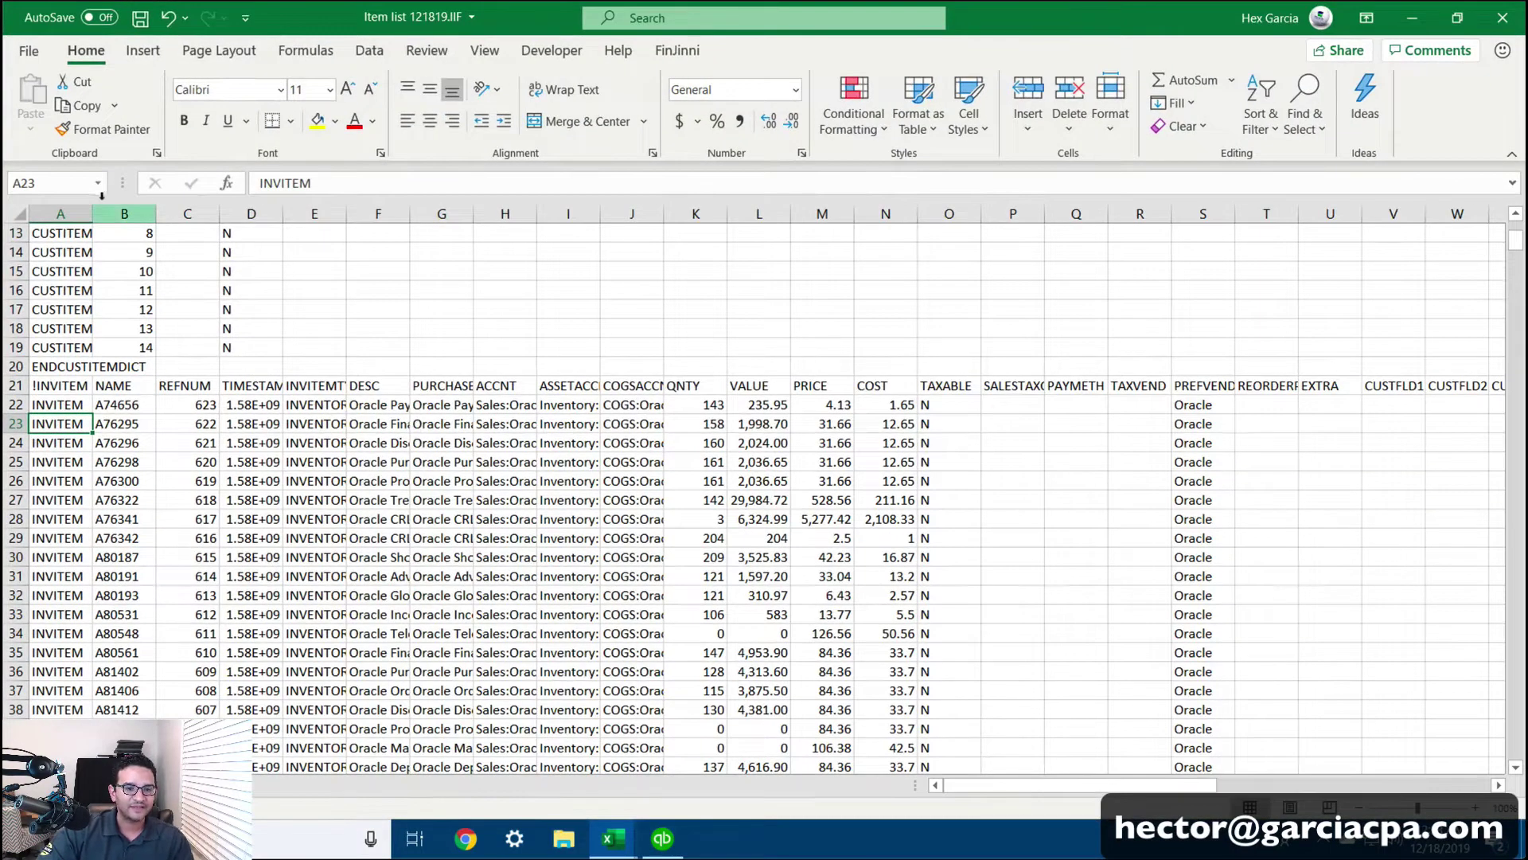
# Widen column B of the exported item list, which holds the item names.
pyautogui.click(134, 213)
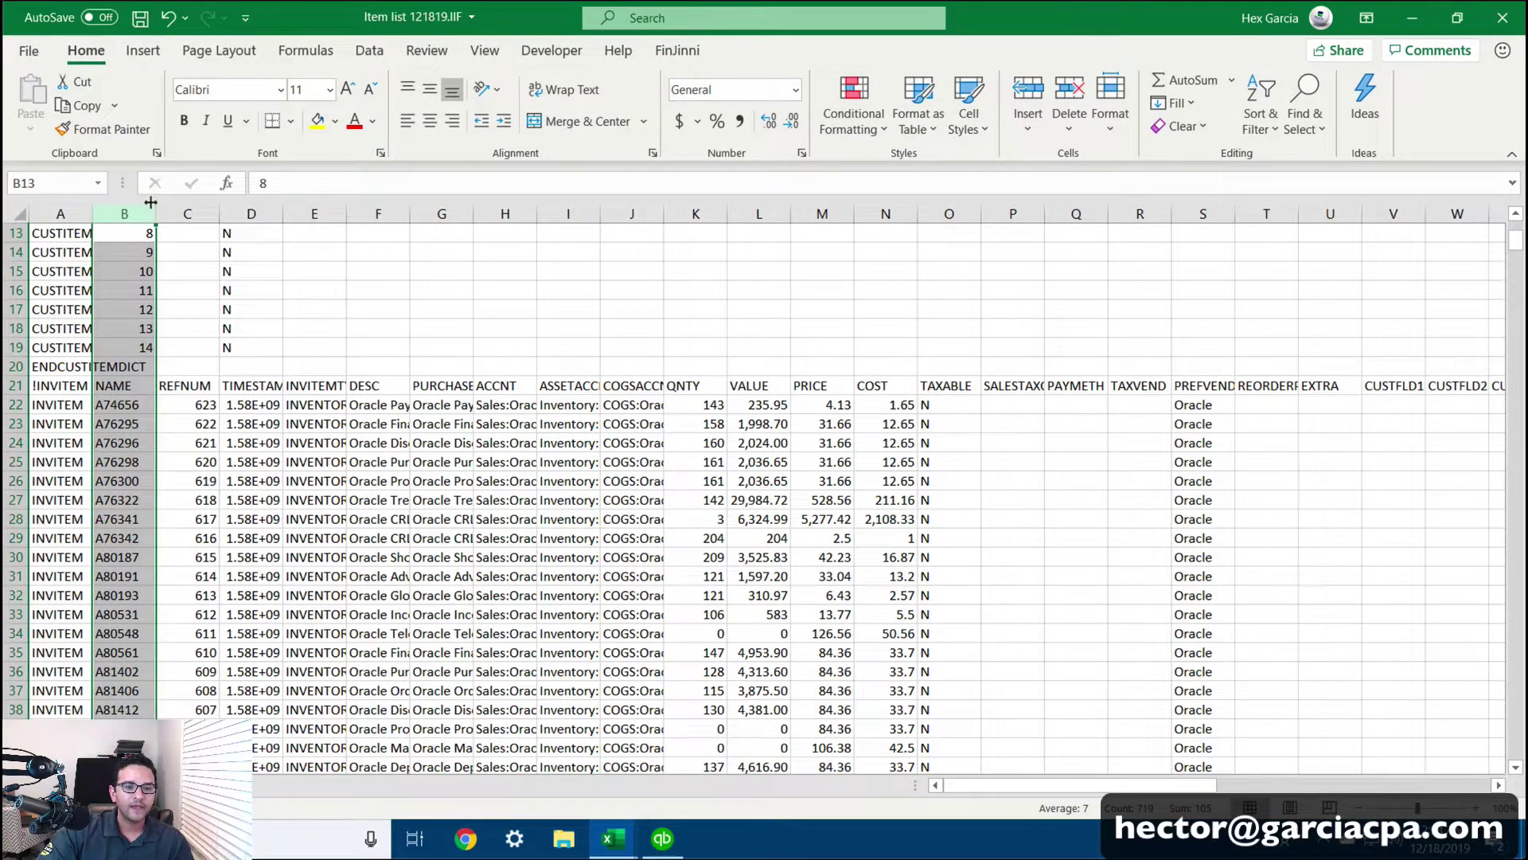
pyautogui.moveTo(151, 202); pyautogui.dragTo(182, 202)
pyautogui.click(138, 385)
# Examine the file header rows, the ENDCUSTITEMDICT row and the !INVITEM header row with its NAME column in the exported list.
pyautogui.scroll(4, 32, 558)
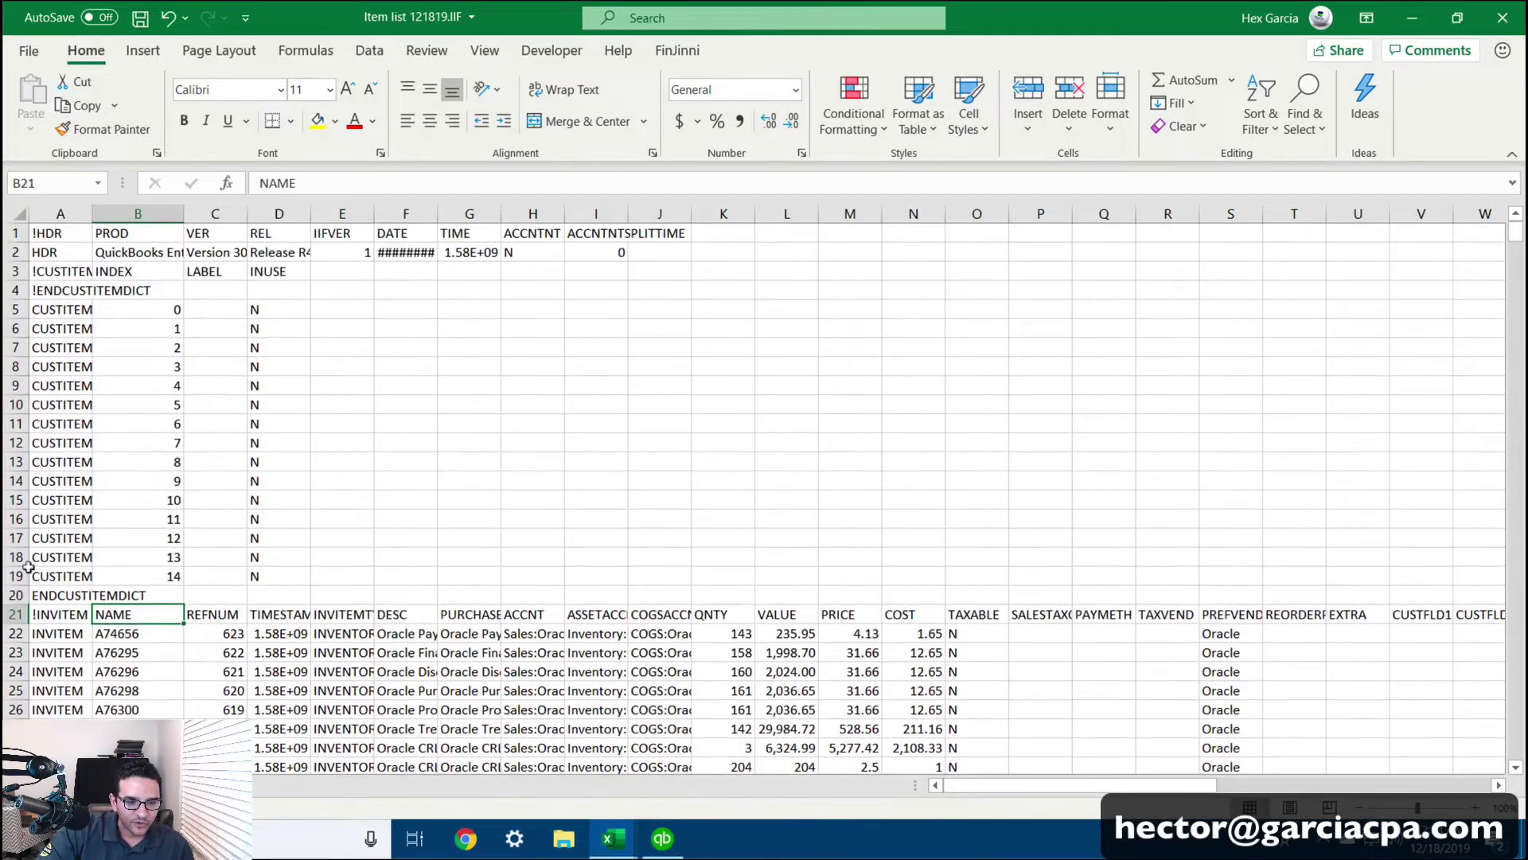
pyautogui.click(16, 595)
pyautogui.scroll(-4, 115, 541)
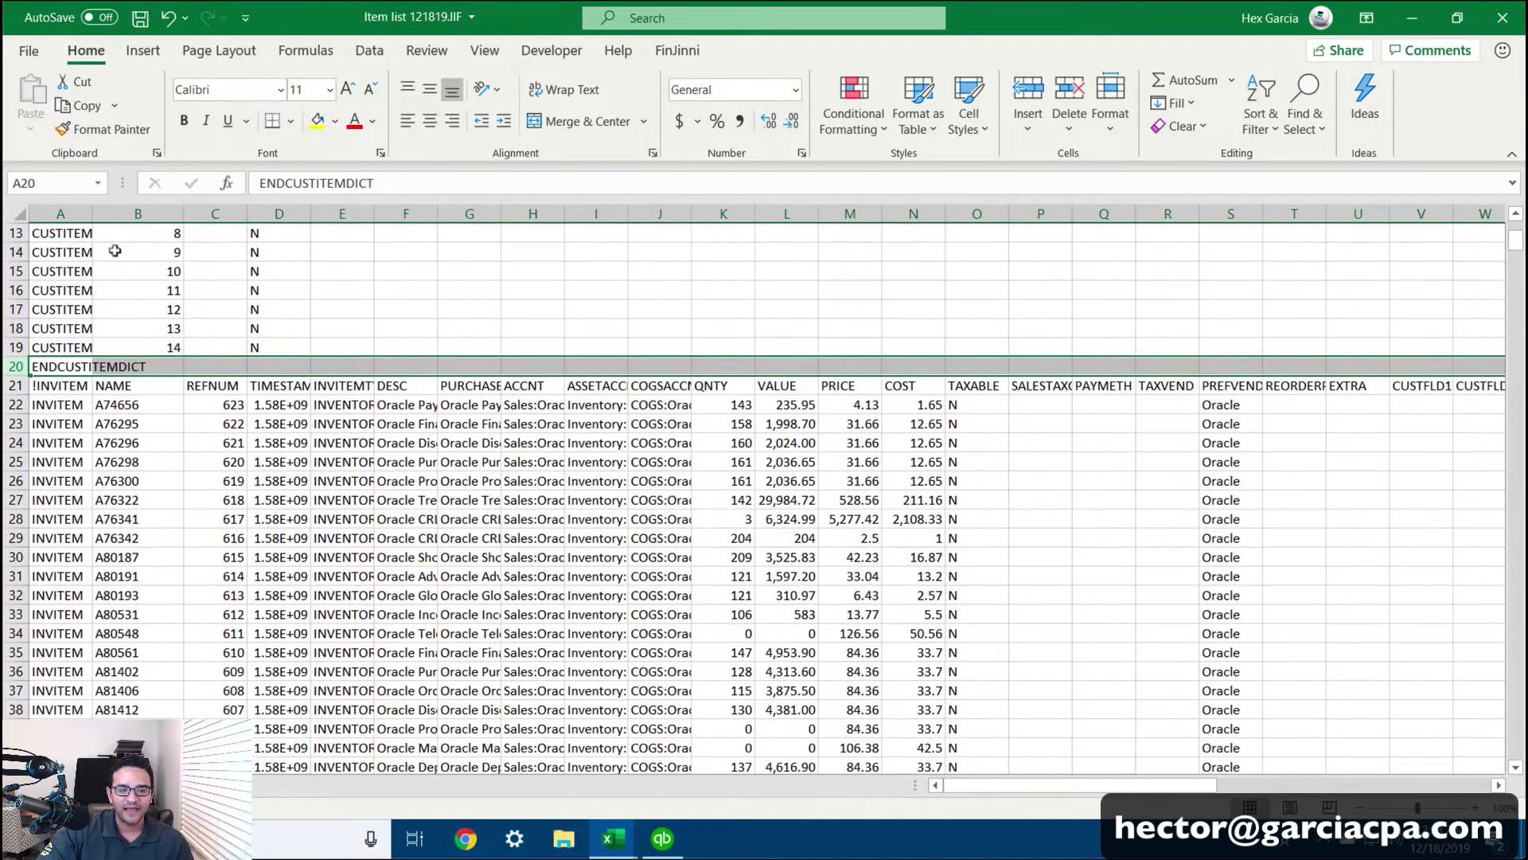
pyautogui.scroll(4, 139, 348)
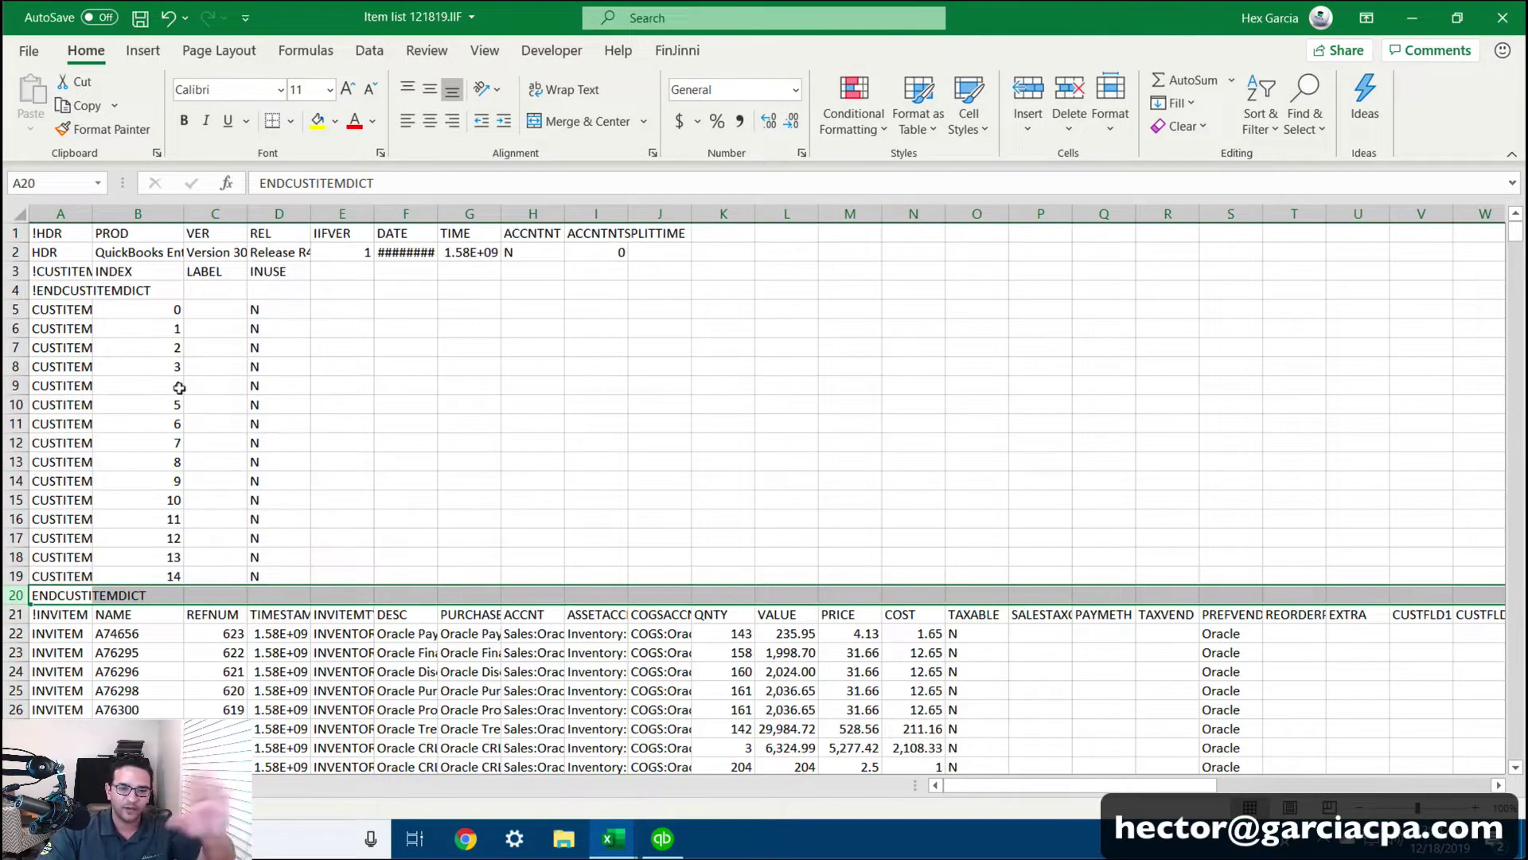
pyautogui.scroll(-3, 143, 438)
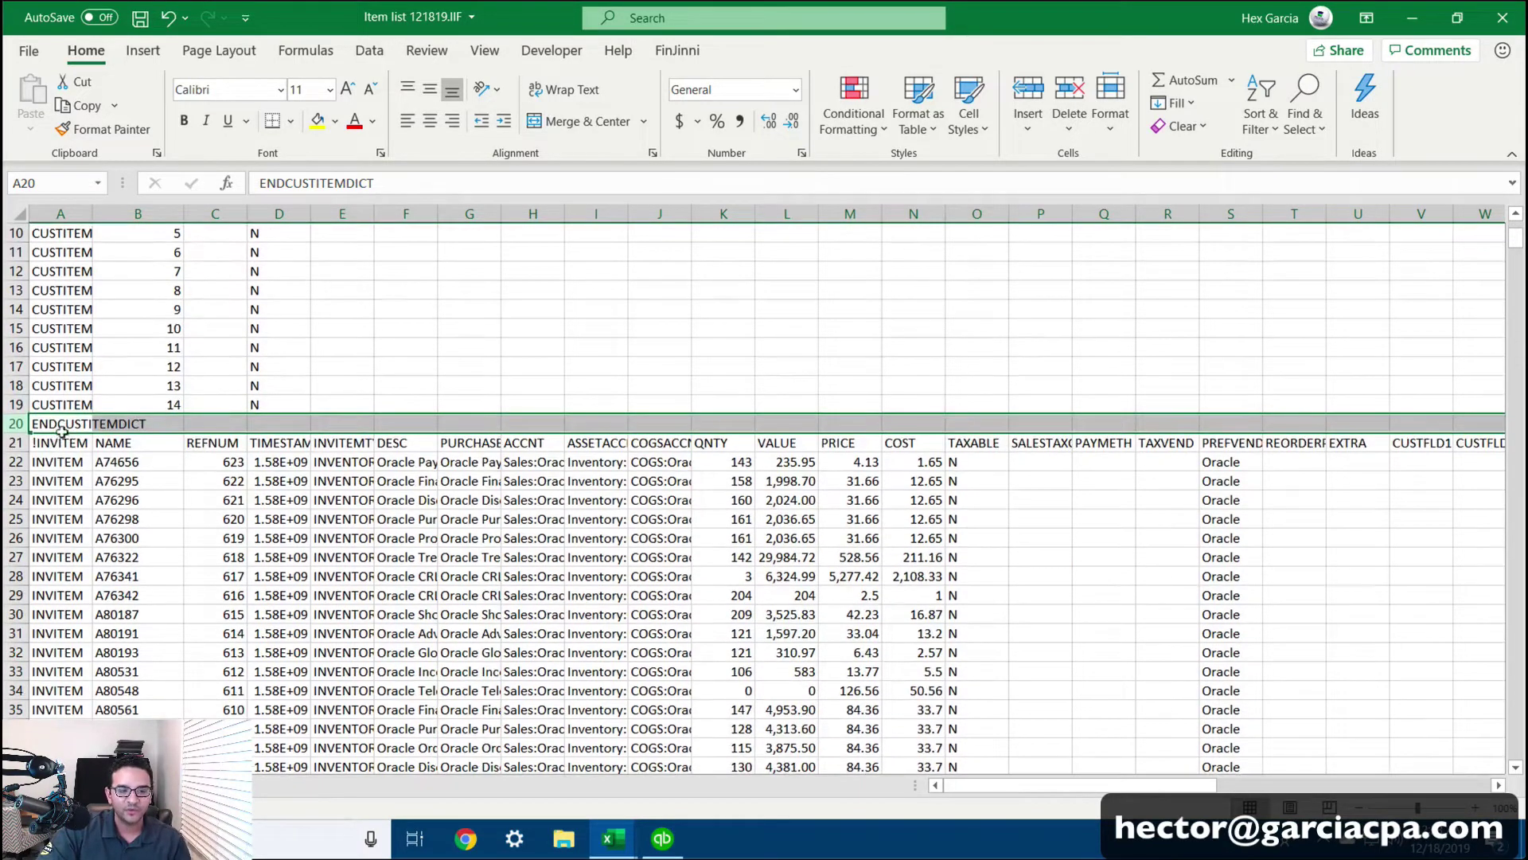
pyautogui.click(67, 443)
pyautogui.press('super+plus')
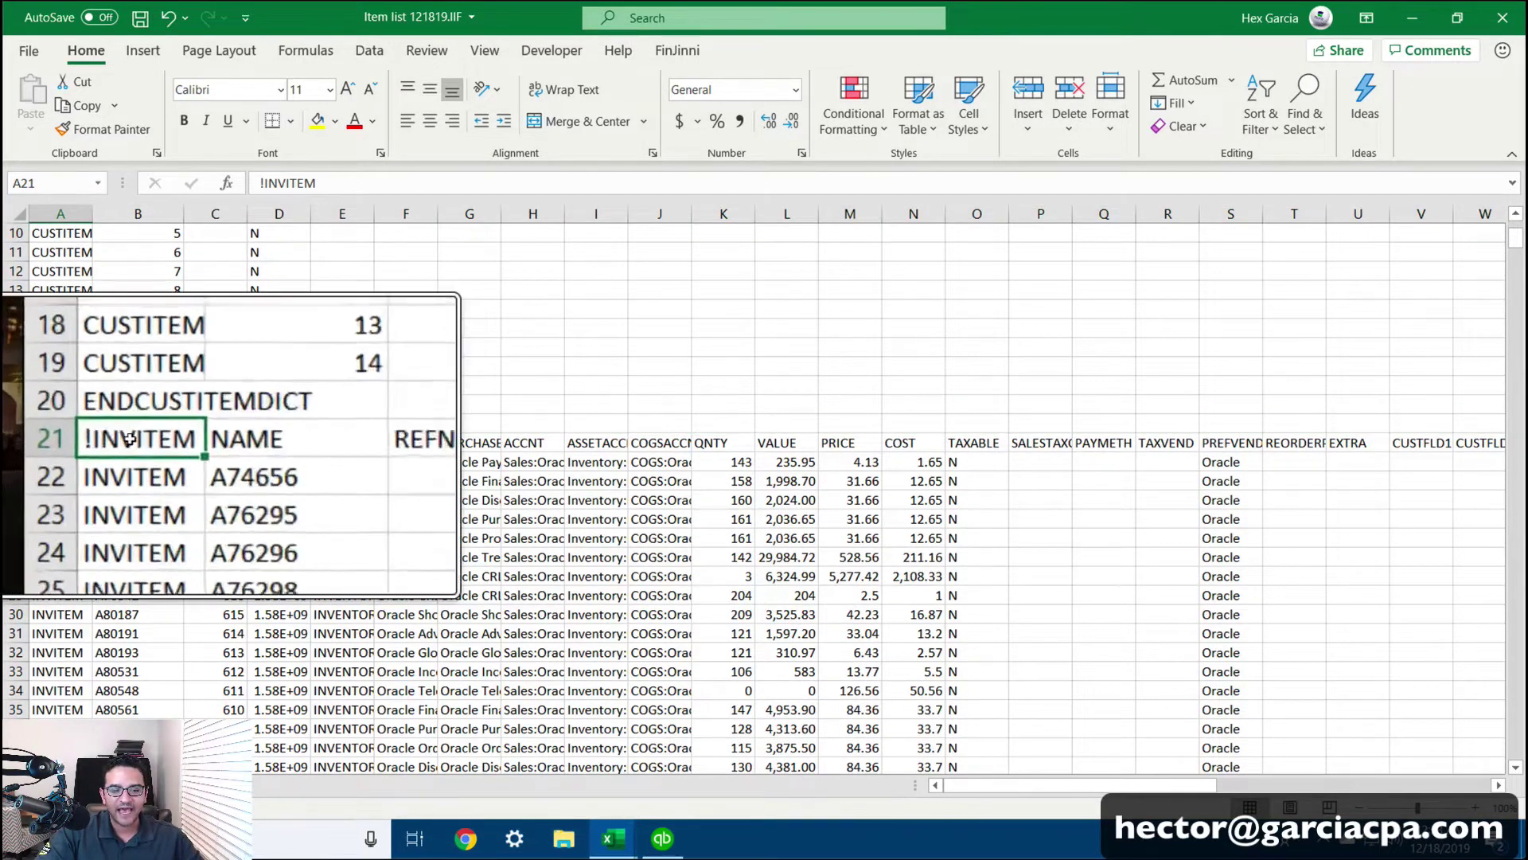
pyautogui.press('super+Escape')
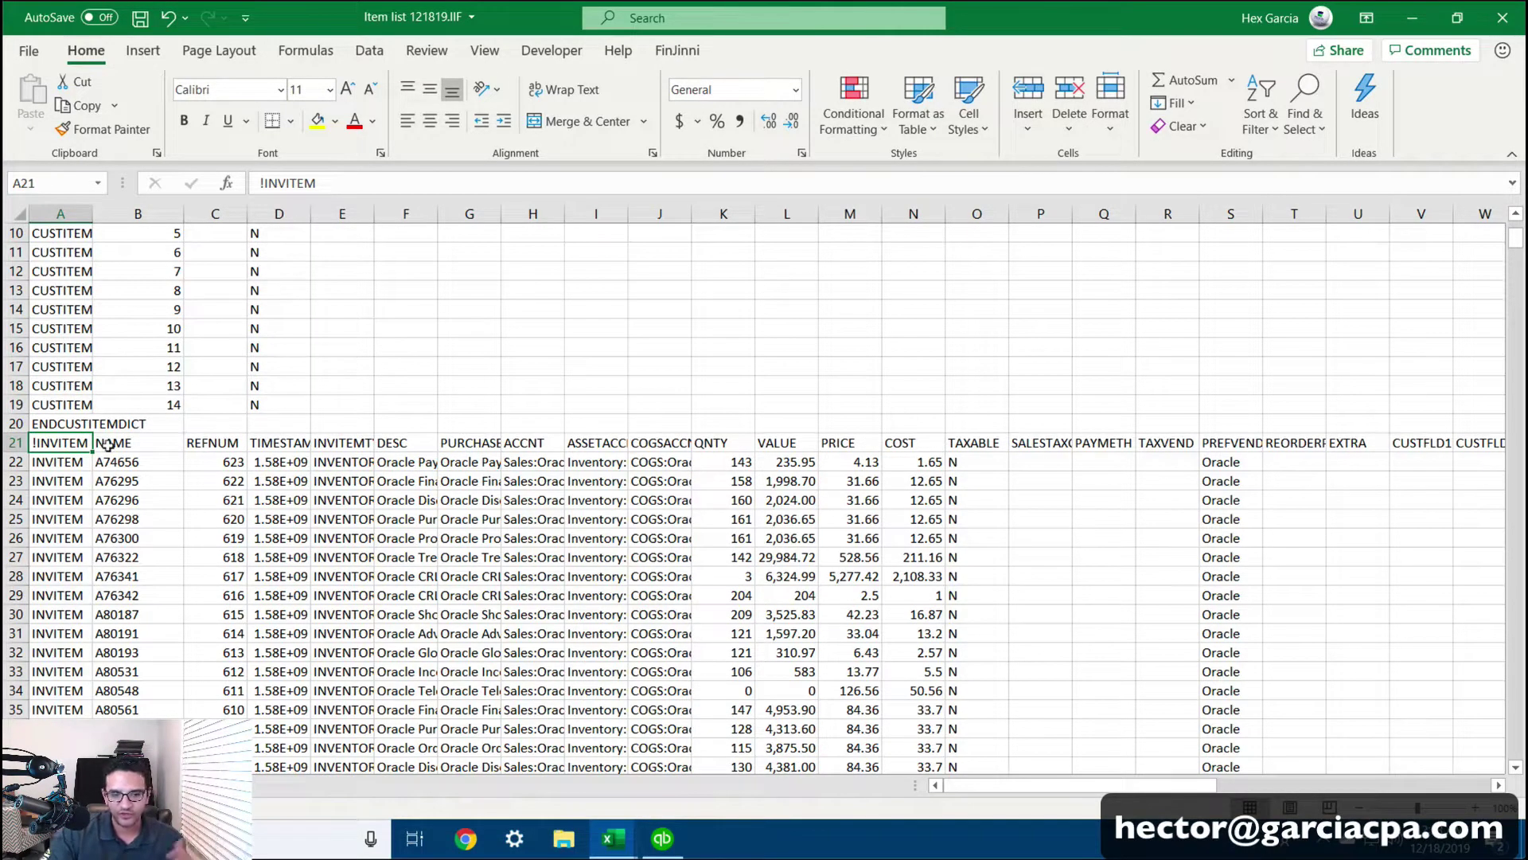
pyautogui.moveTo(131, 457)
pyautogui.mouseDown()
pyautogui.moveTo(131, 686)
pyautogui.moveTo(133, 454)
pyautogui.moveTo(131, 572)
pyautogui.moveTo(182, 579)
pyautogui.moveTo(119, 447)
pyautogui.mouseUp()
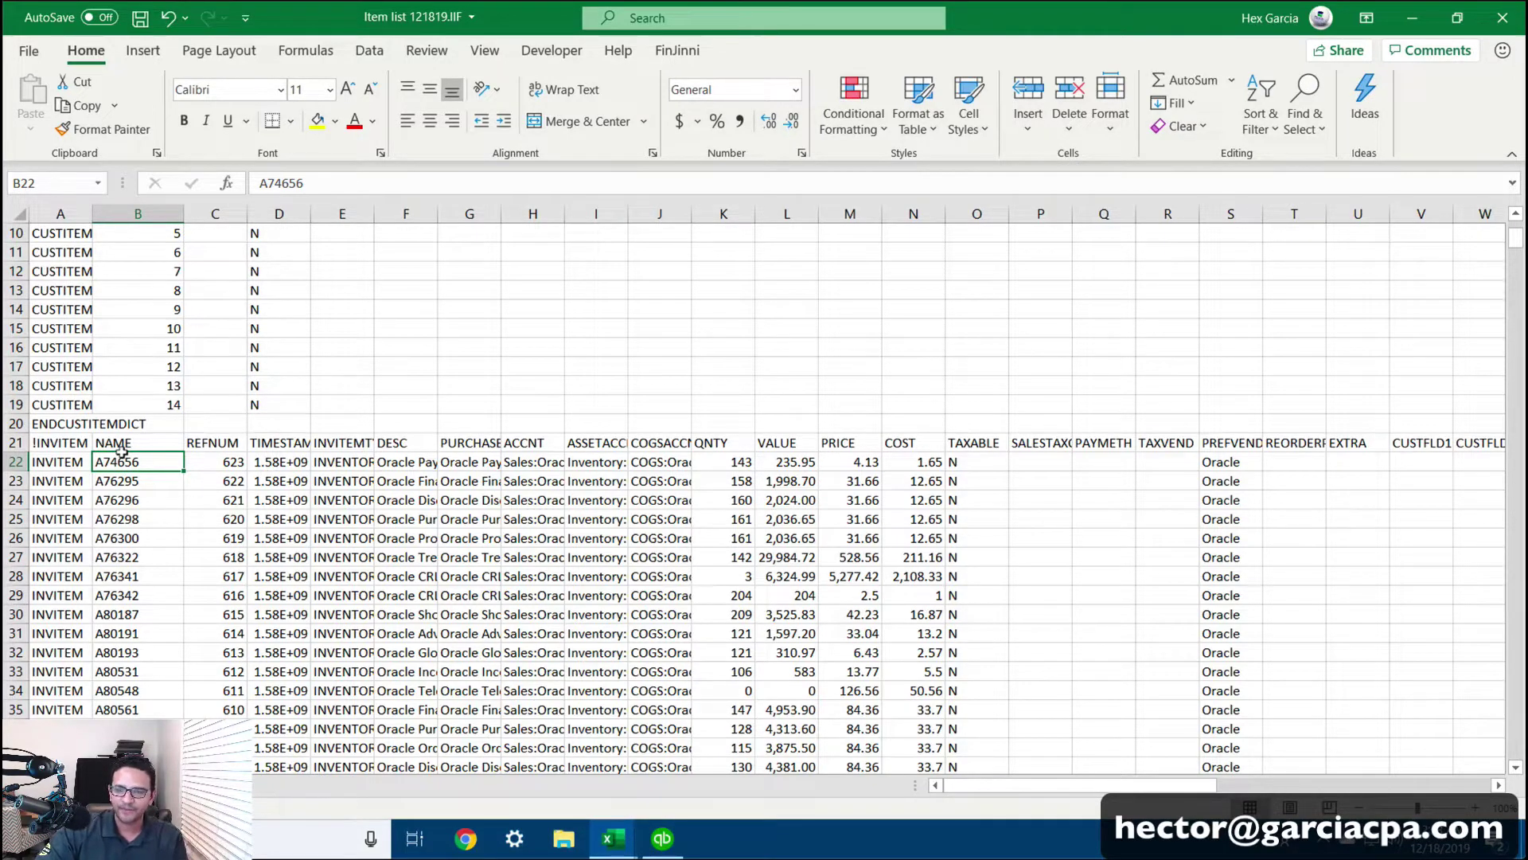
# Restore the item list window to a smaller size and place the Pricelist2.xlsx window beside it.
pyautogui.click(1458, 18)
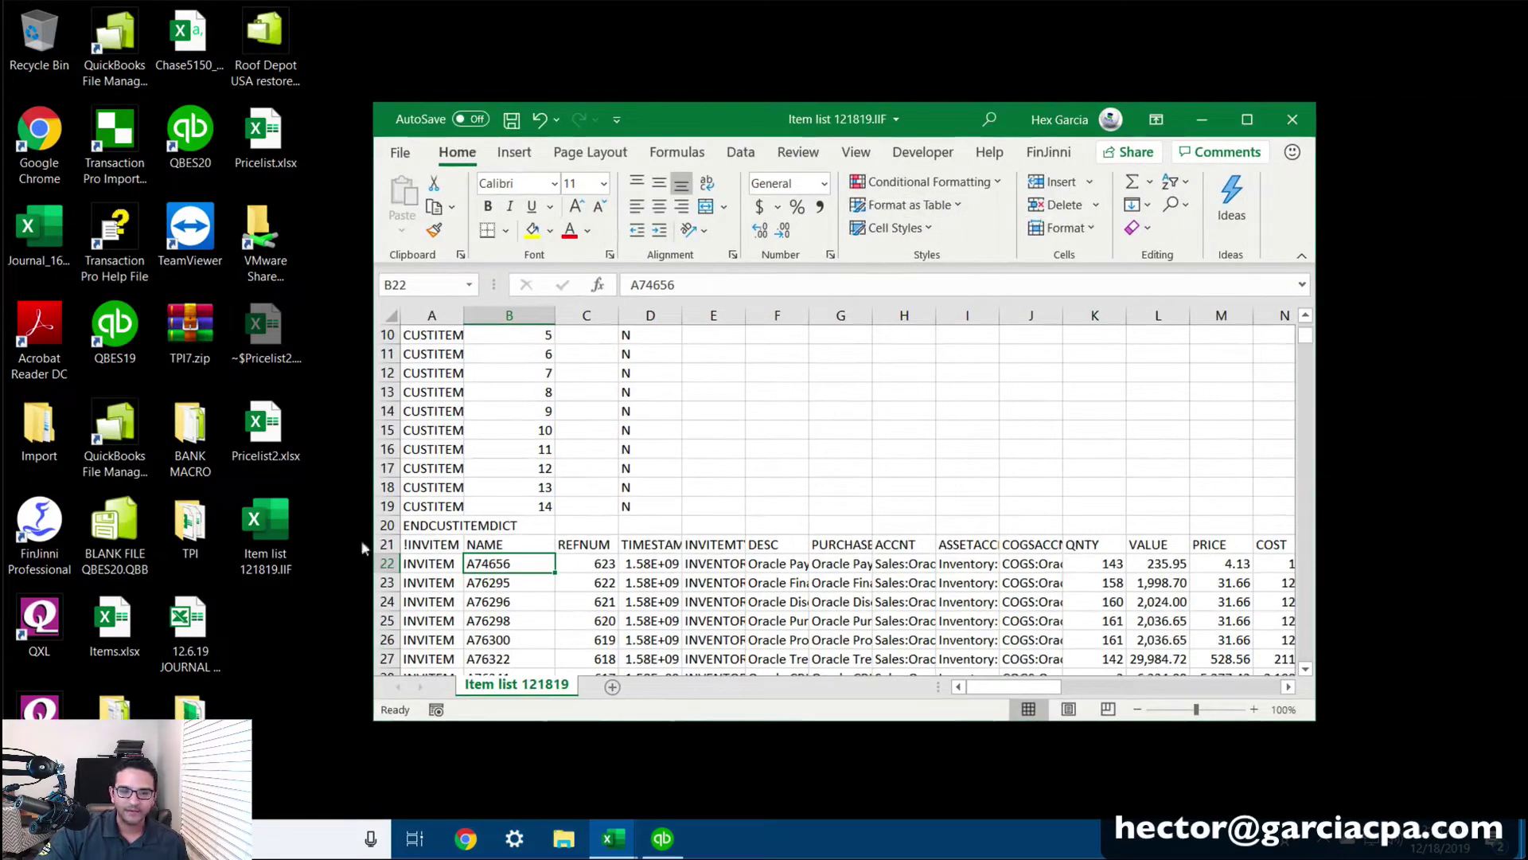
pyautogui.doubleClick(273, 449)
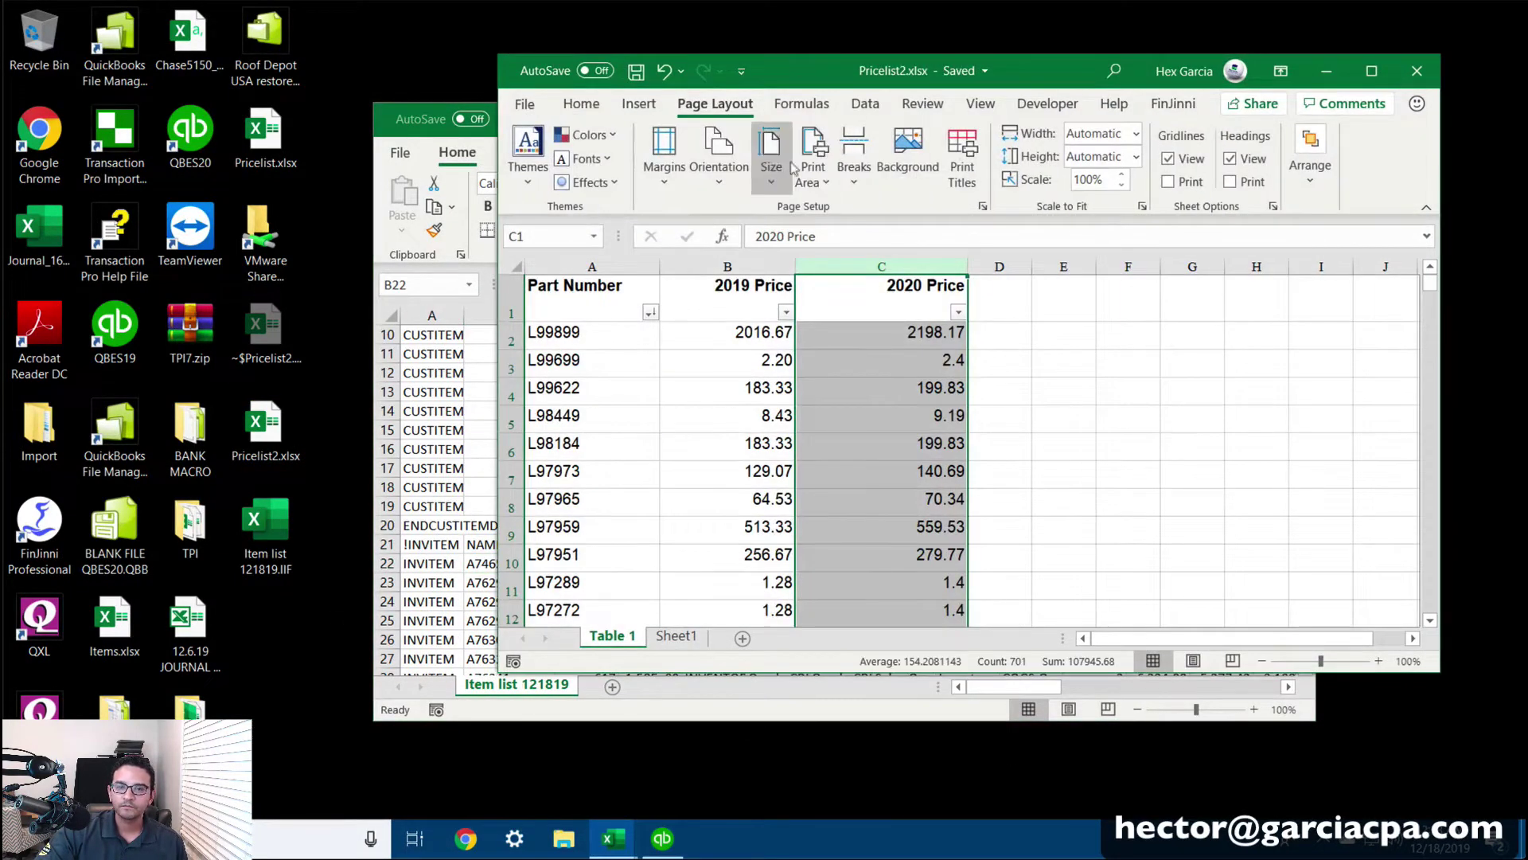
pyautogui.moveTo(1044, 69); pyautogui.dragTo(537, 17)
pyautogui.click(373, 419)
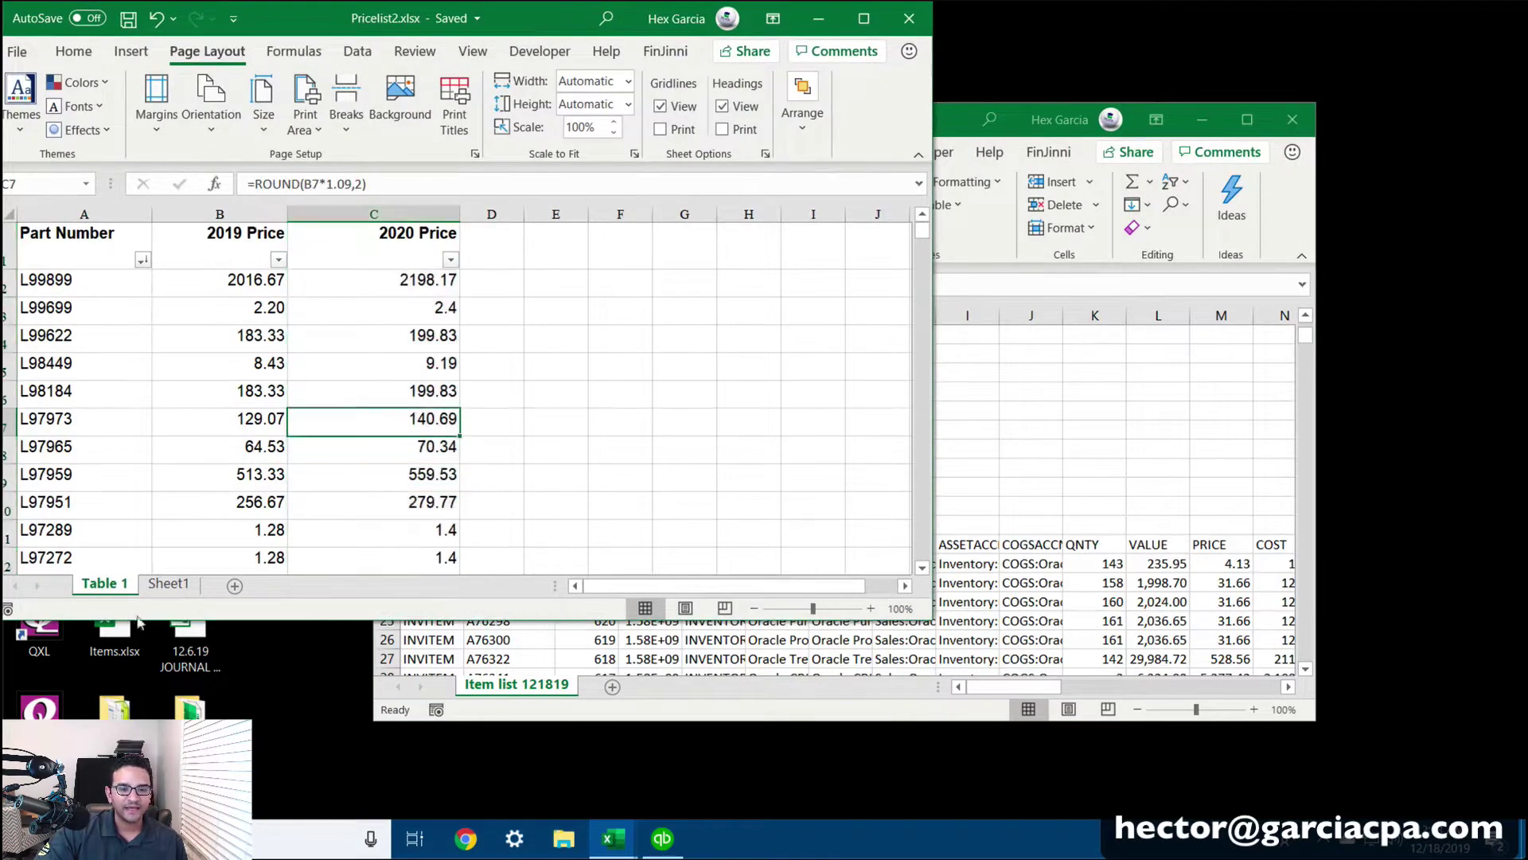
# Move the Table 1 sheet from Pricelist2.xlsx into the Item list 121819 workbook, after its existing sheet.
pyautogui.click(105, 586)
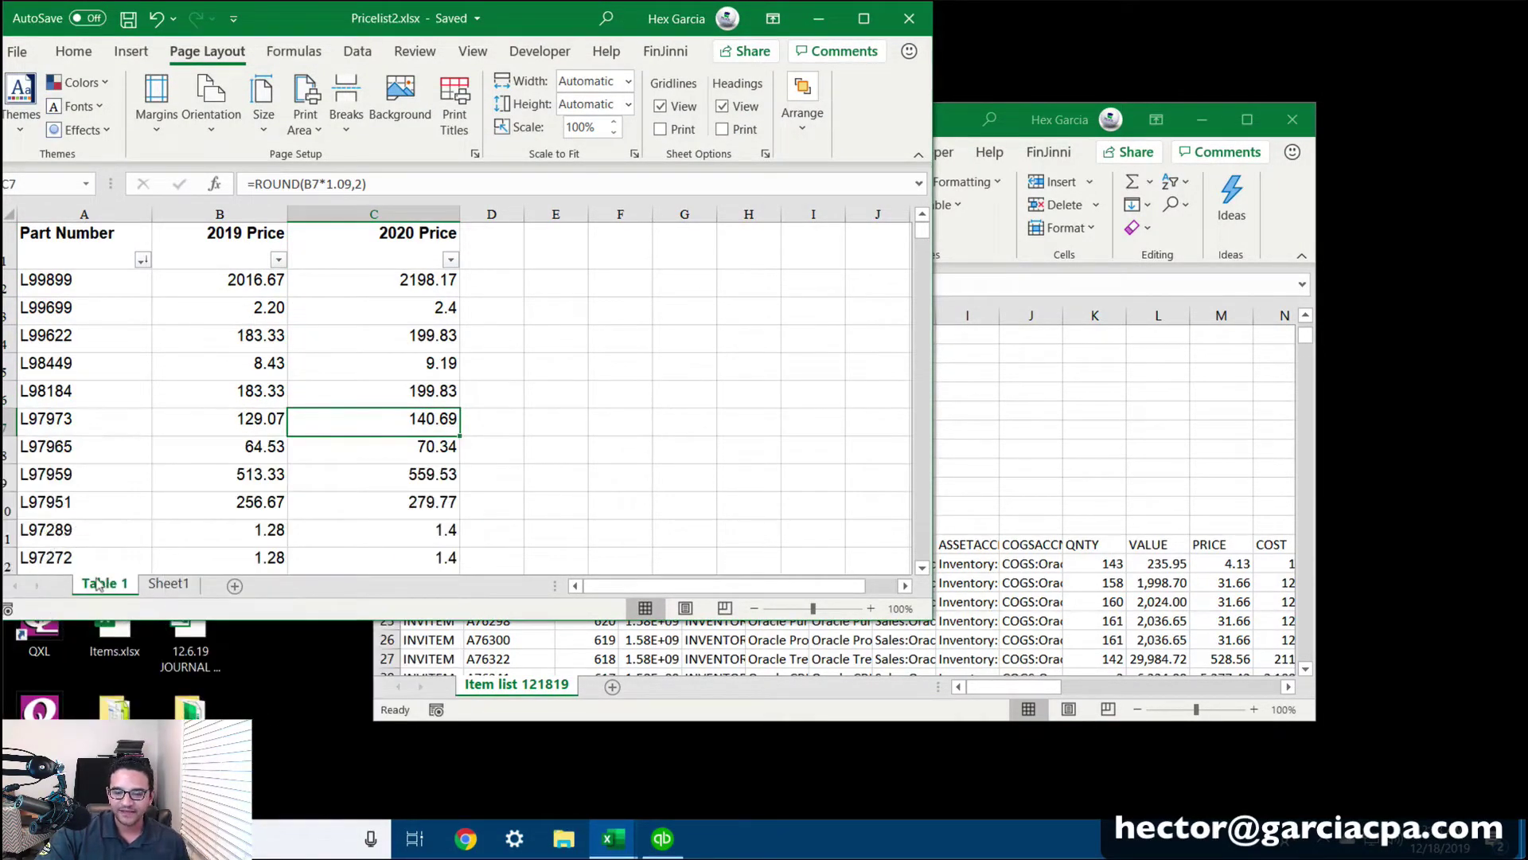
pyautogui.click(684, 711)
pyautogui.click(779, 505)
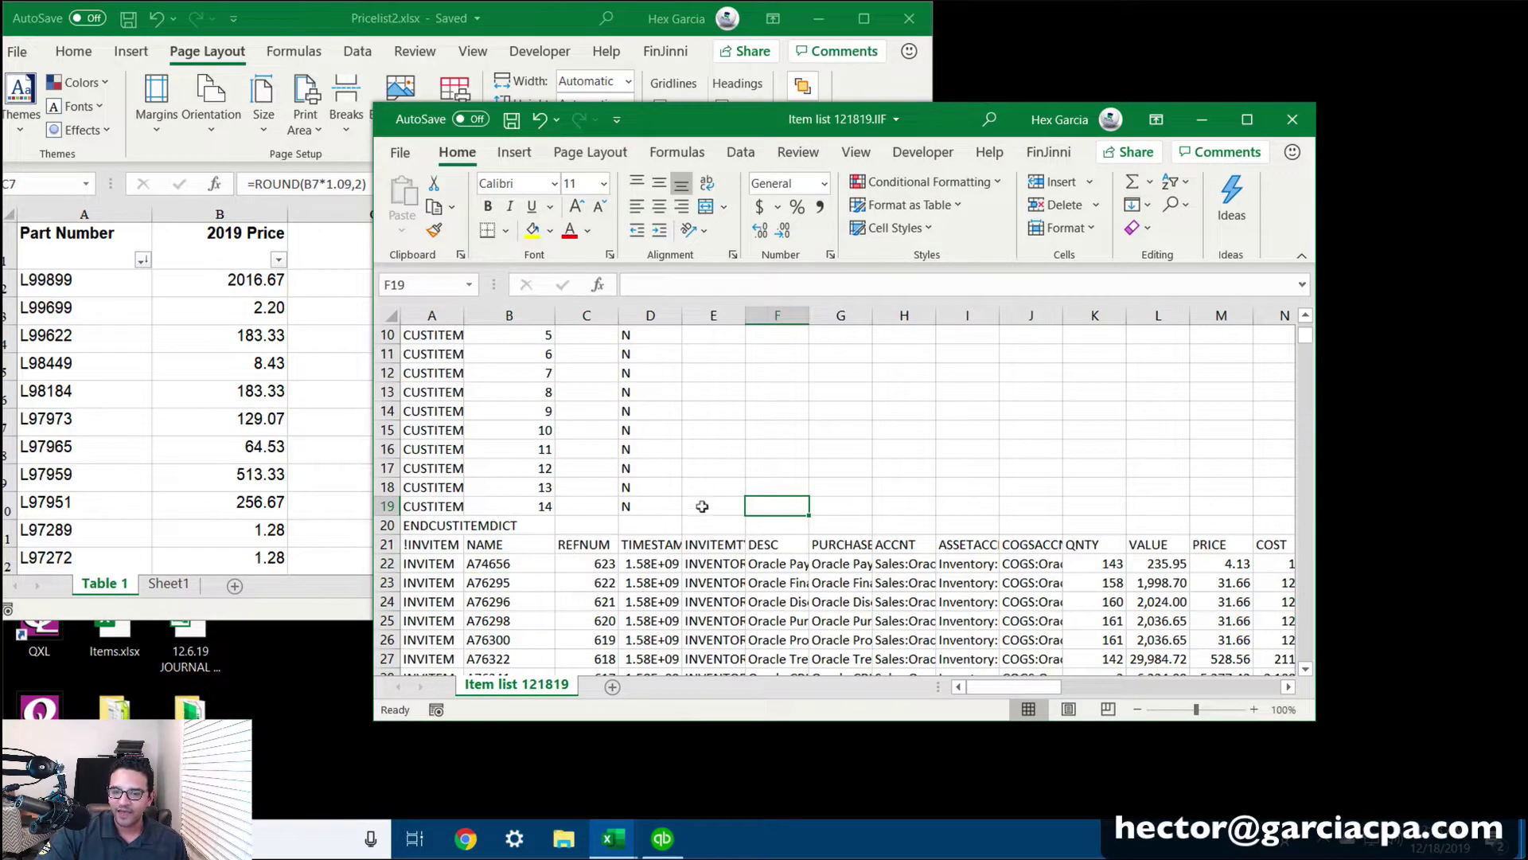
pyautogui.click(103, 589)
pyautogui.moveTo(141, 588)
pyautogui.mouseDown()
pyautogui.moveTo(604, 686)
pyautogui.moveTo(586, 682)
pyautogui.mouseUp()
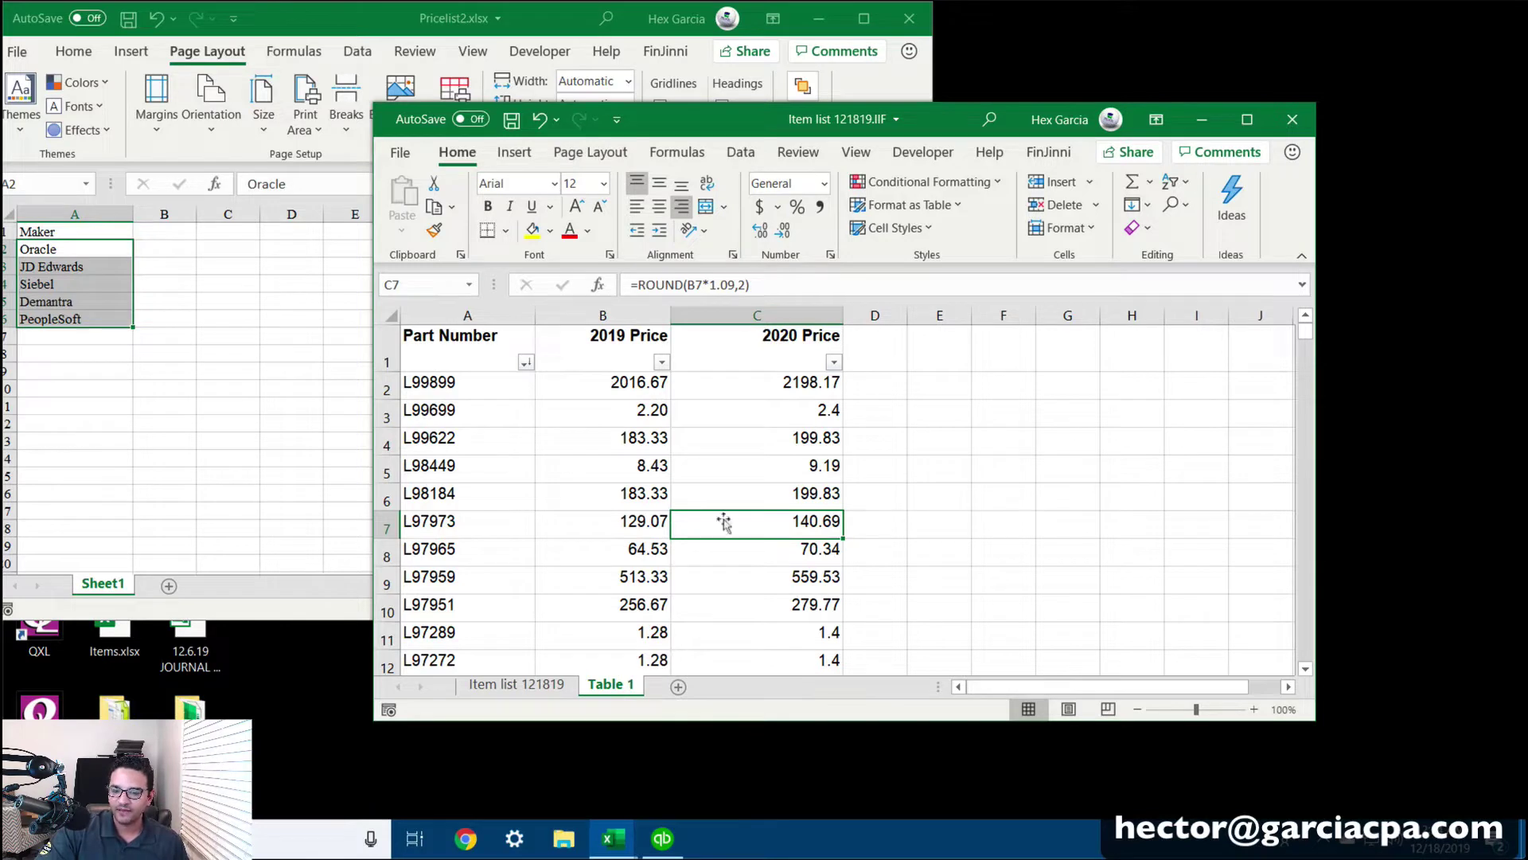
# Delete the 2019 Price column from the Table 1 sheet and narrow the 2020 Price column.
pyautogui.click(674, 496)
pyautogui.click(589, 450)
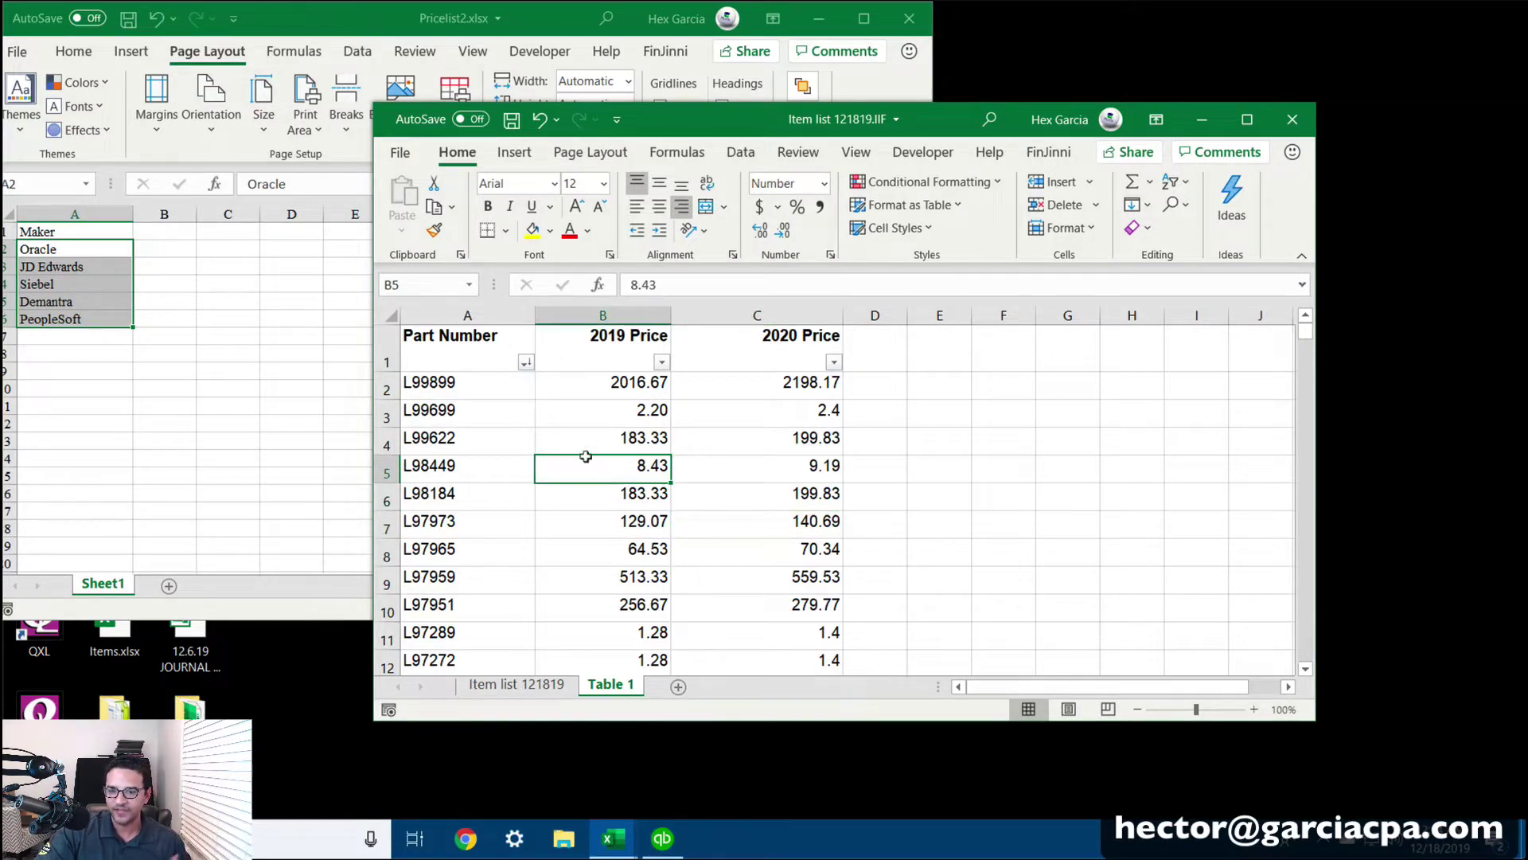
pyautogui.click(599, 311)
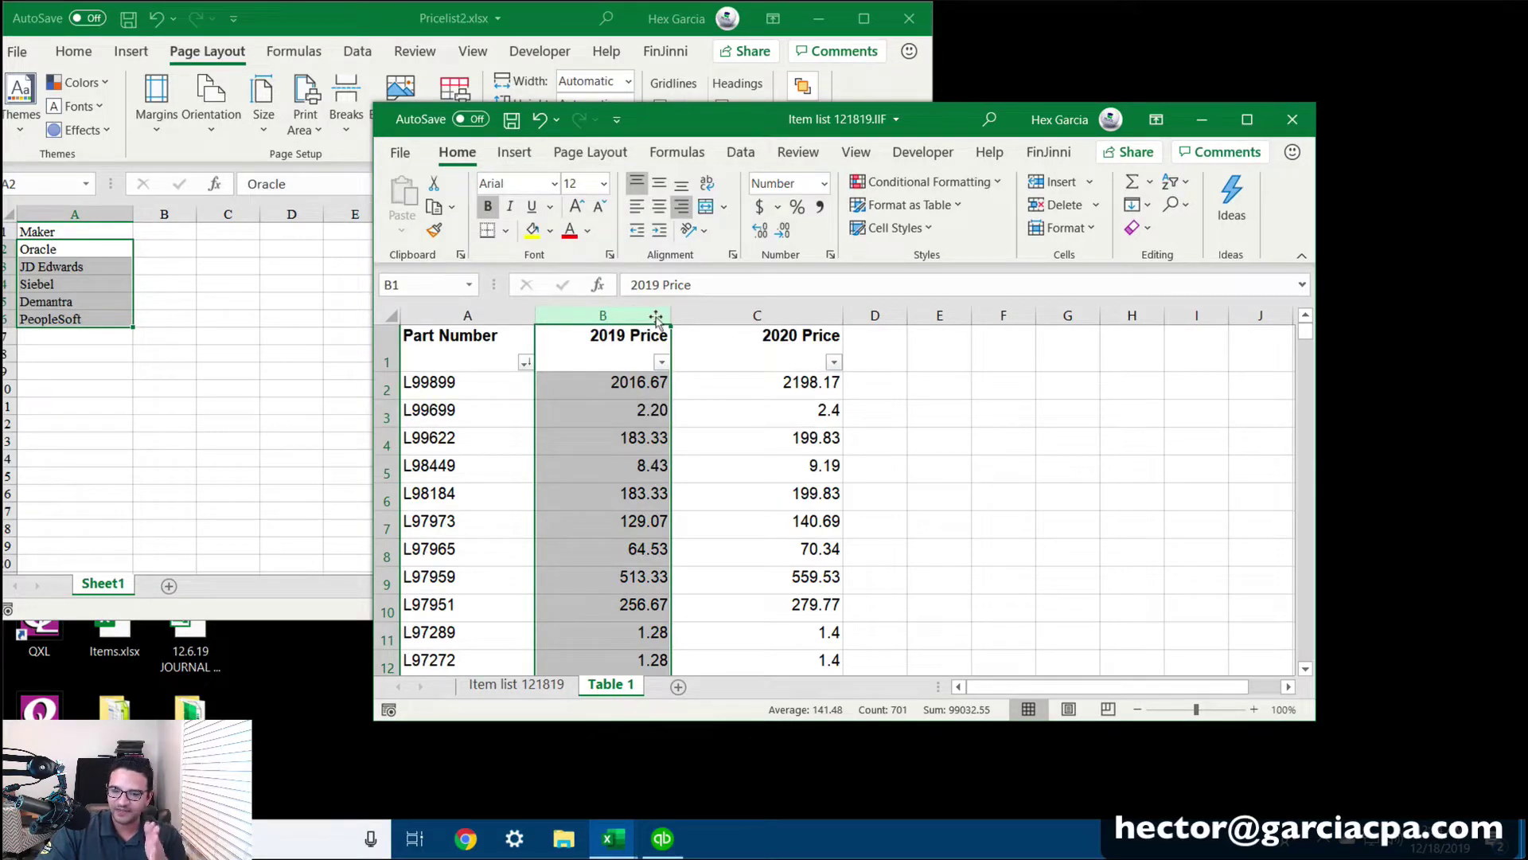
pyautogui.rightClick(605, 310)
pyautogui.click(694, 514)
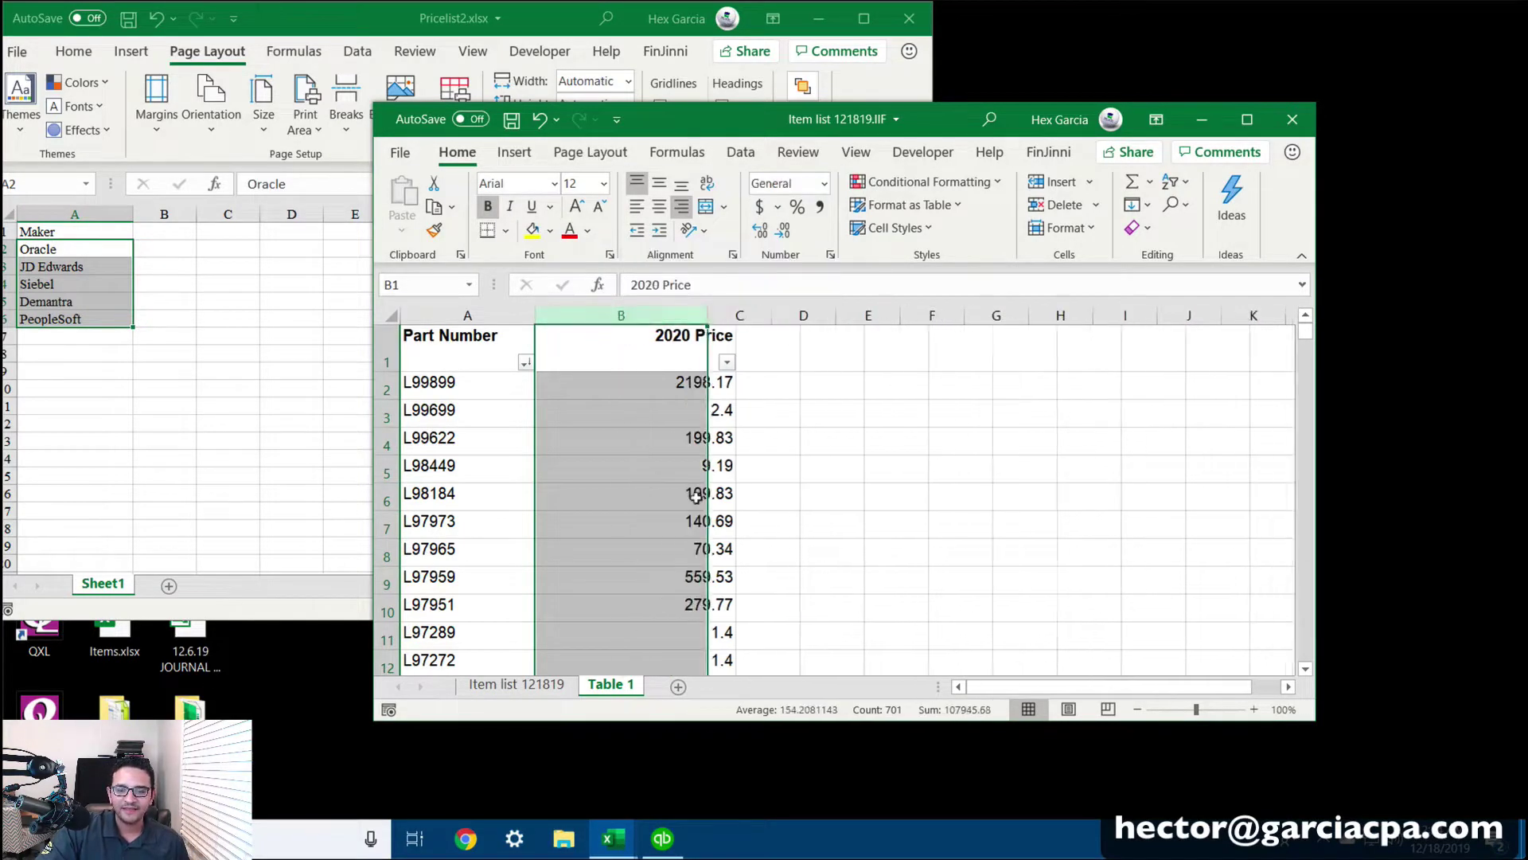
pyautogui.click(720, 496)
pyautogui.moveTo(708, 315); pyautogui.dragTo(660, 315)
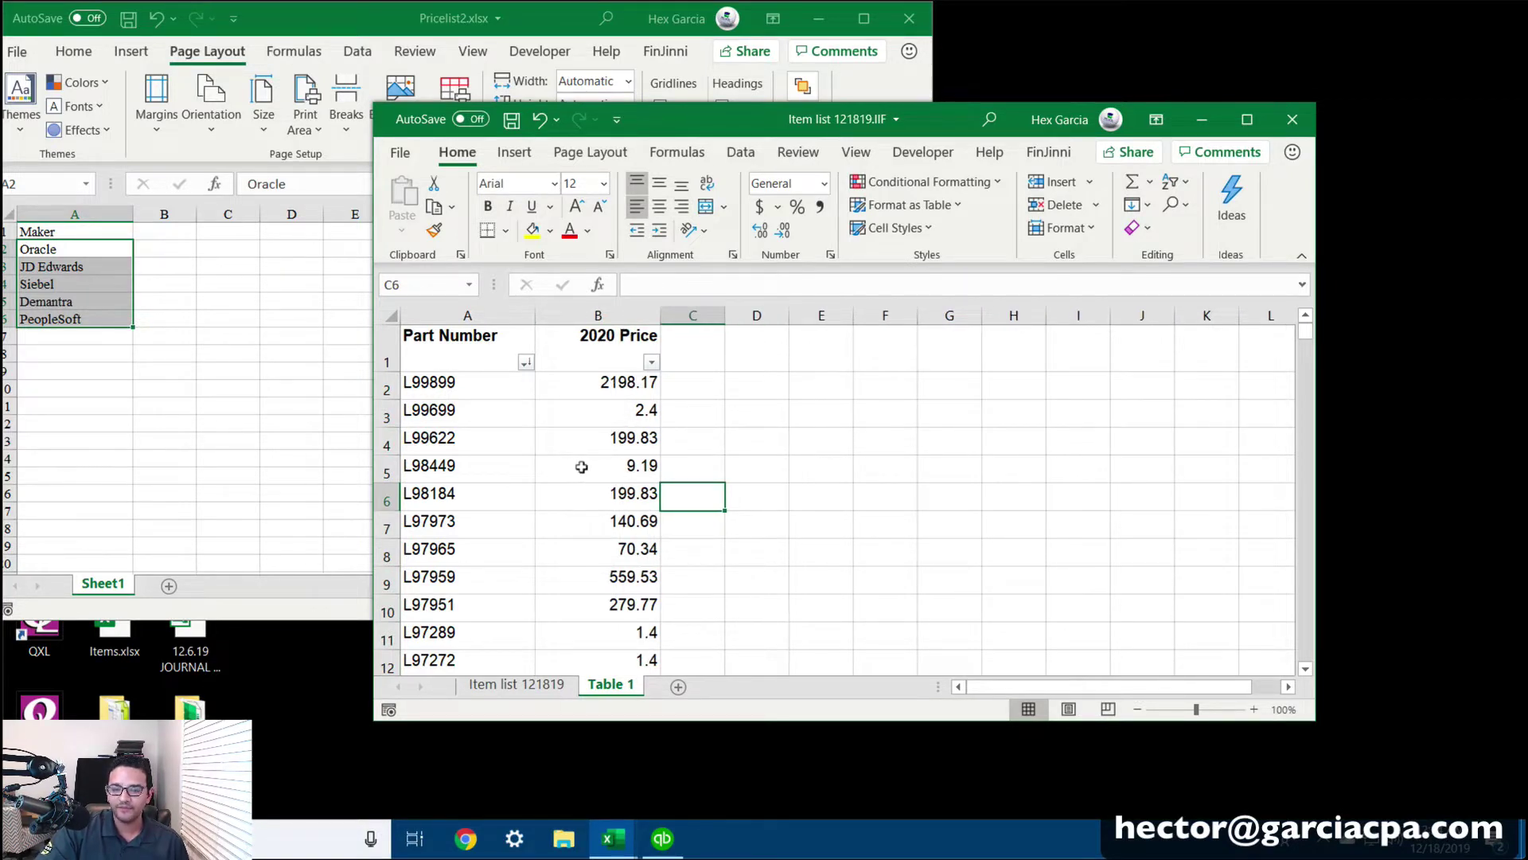
pyautogui.click(456, 382)
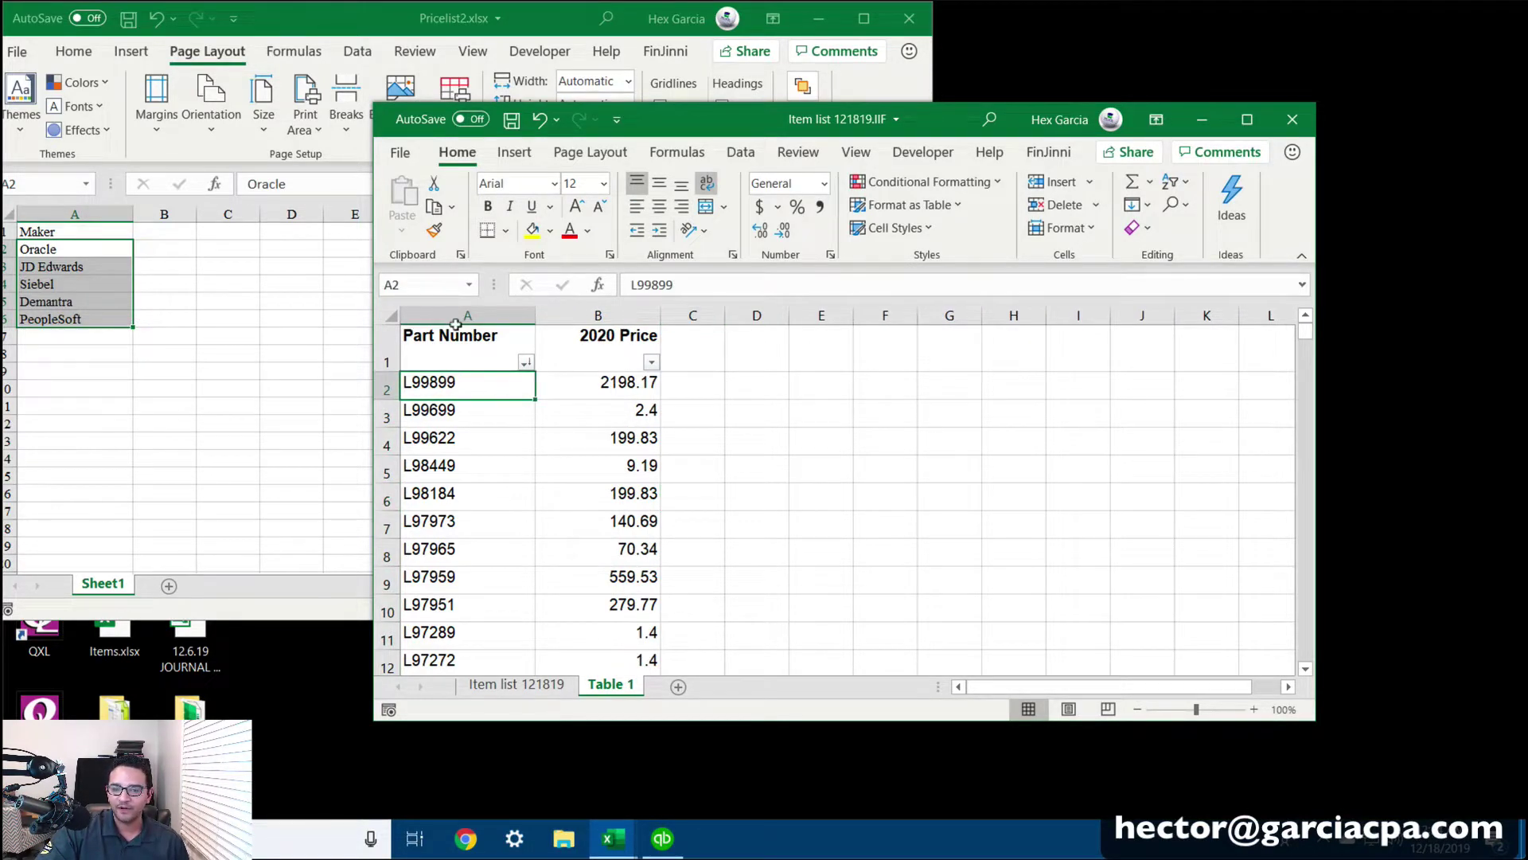
# Name the whole Part Number and 2020 Price data range on the Table 1 sheet NEWPRICELIST.
pyautogui.moveTo(449, 301)
pyautogui.mouseDown()
pyautogui.moveTo(597, 300)
pyautogui.moveTo(501, 300)
pyautogui.moveTo(590, 284)
pyautogui.moveTo(468, 351)
pyautogui.moveTo(445, 292)
pyautogui.mouseUp()
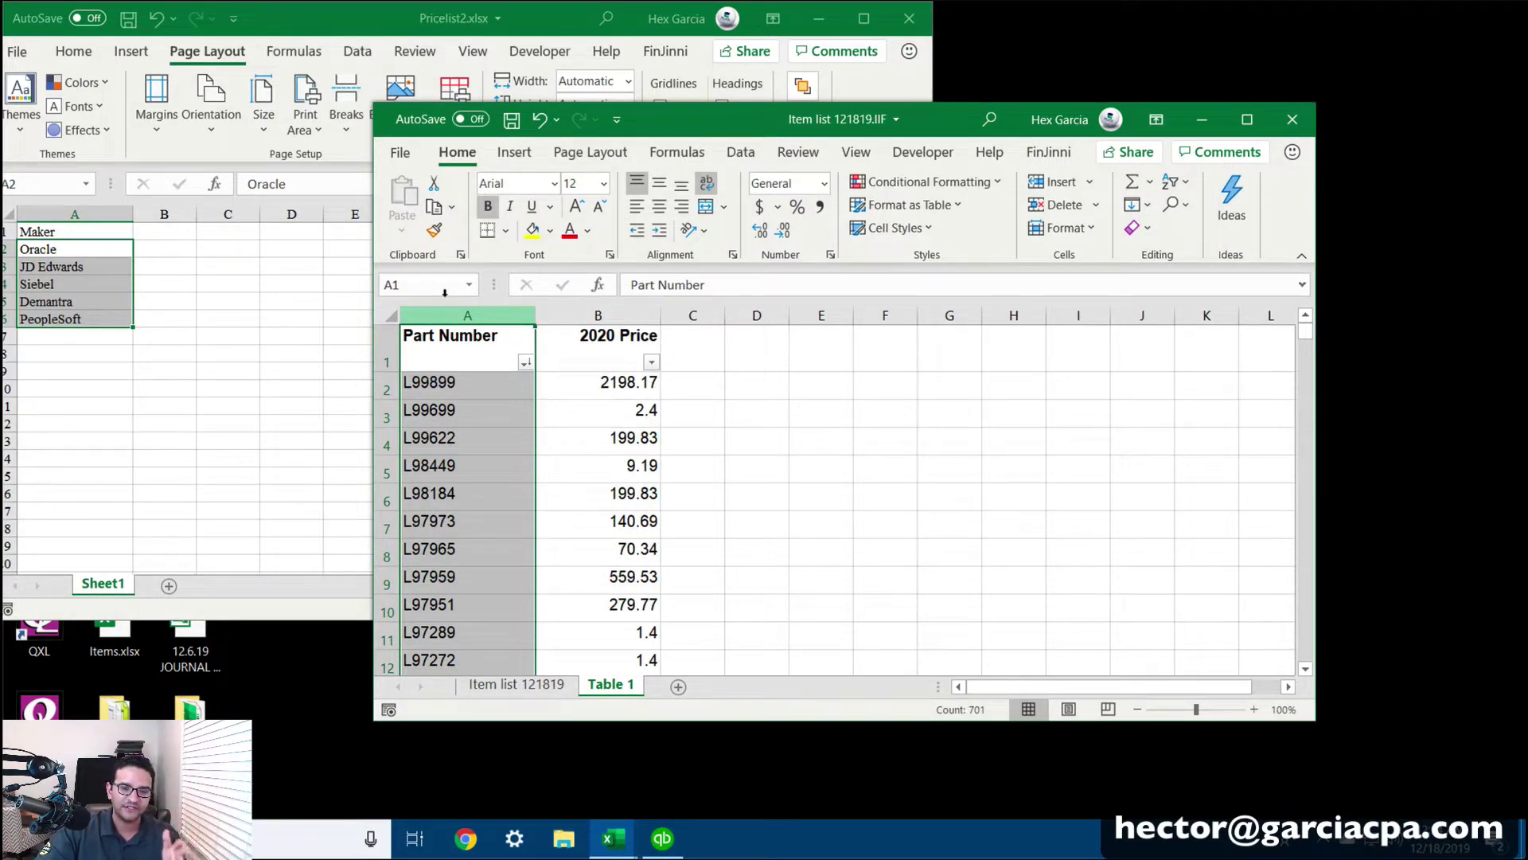
pyautogui.click(597, 292)
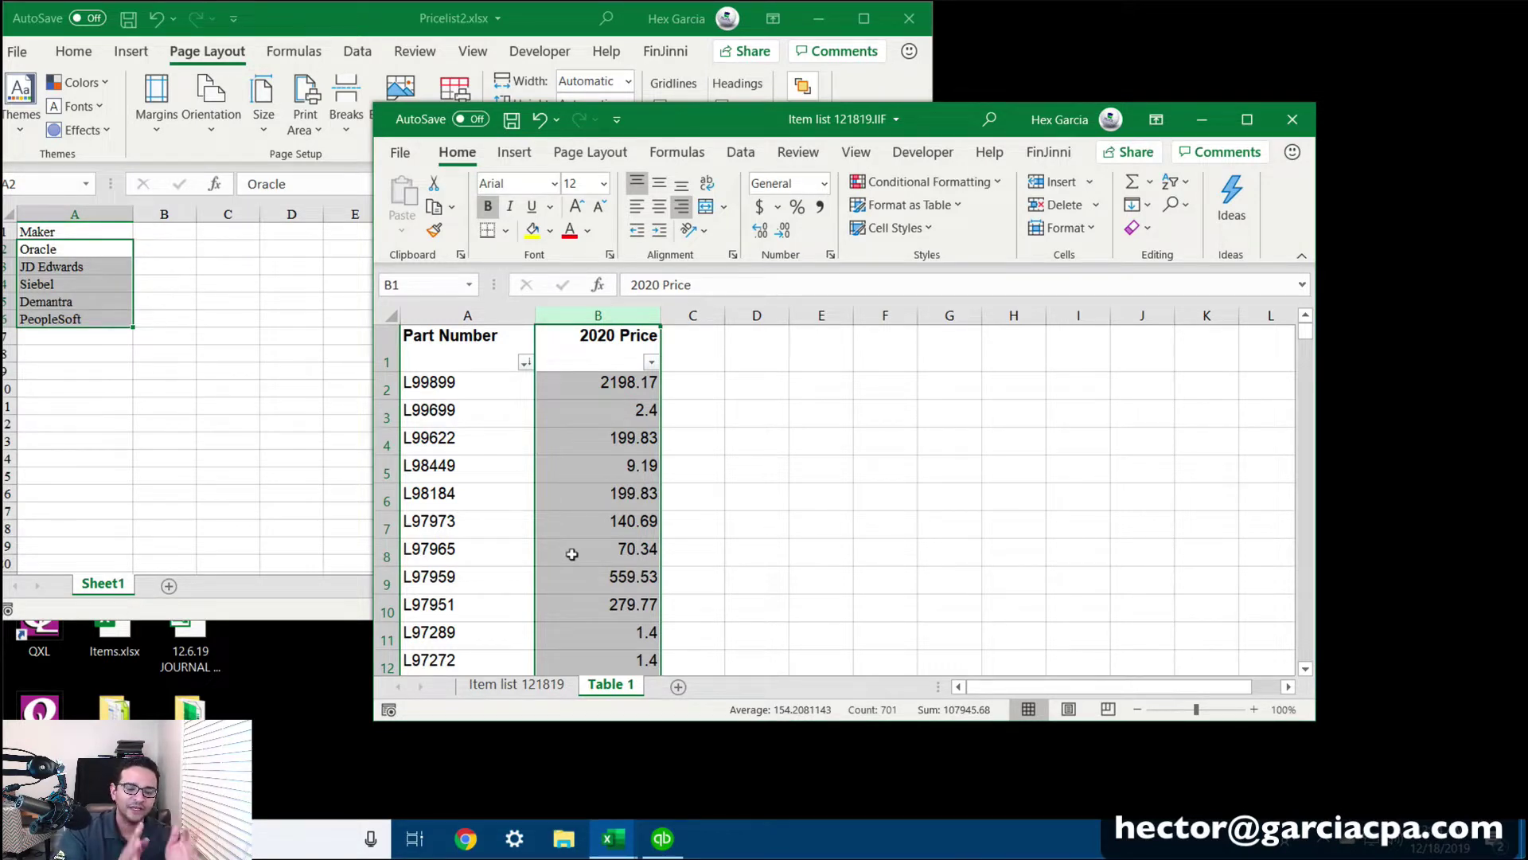
pyautogui.click(549, 440)
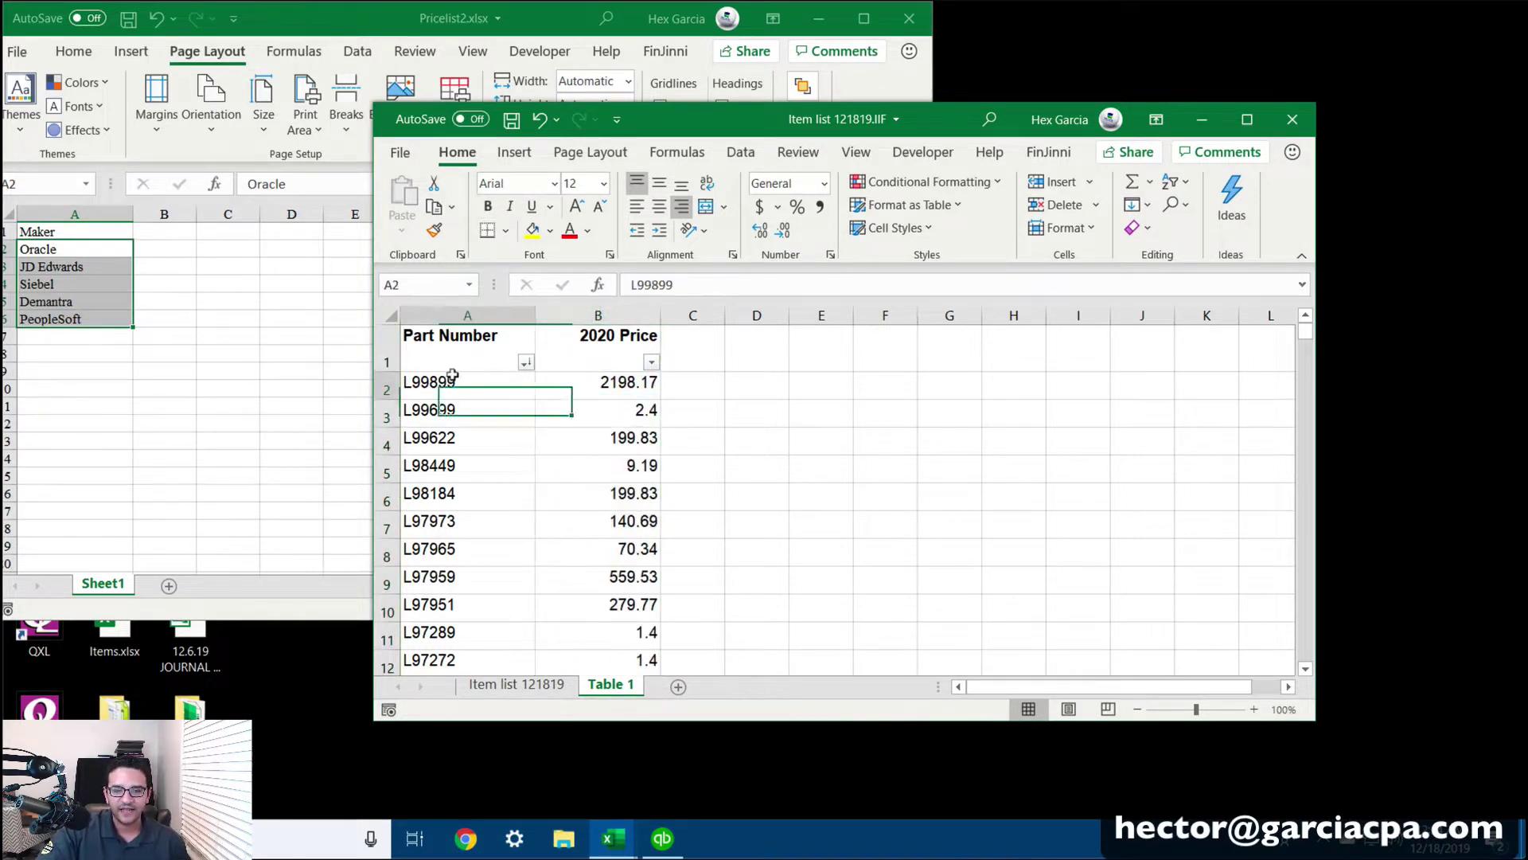
pyautogui.click(477, 379)
pyautogui.hotkey('ctrl', 'a')
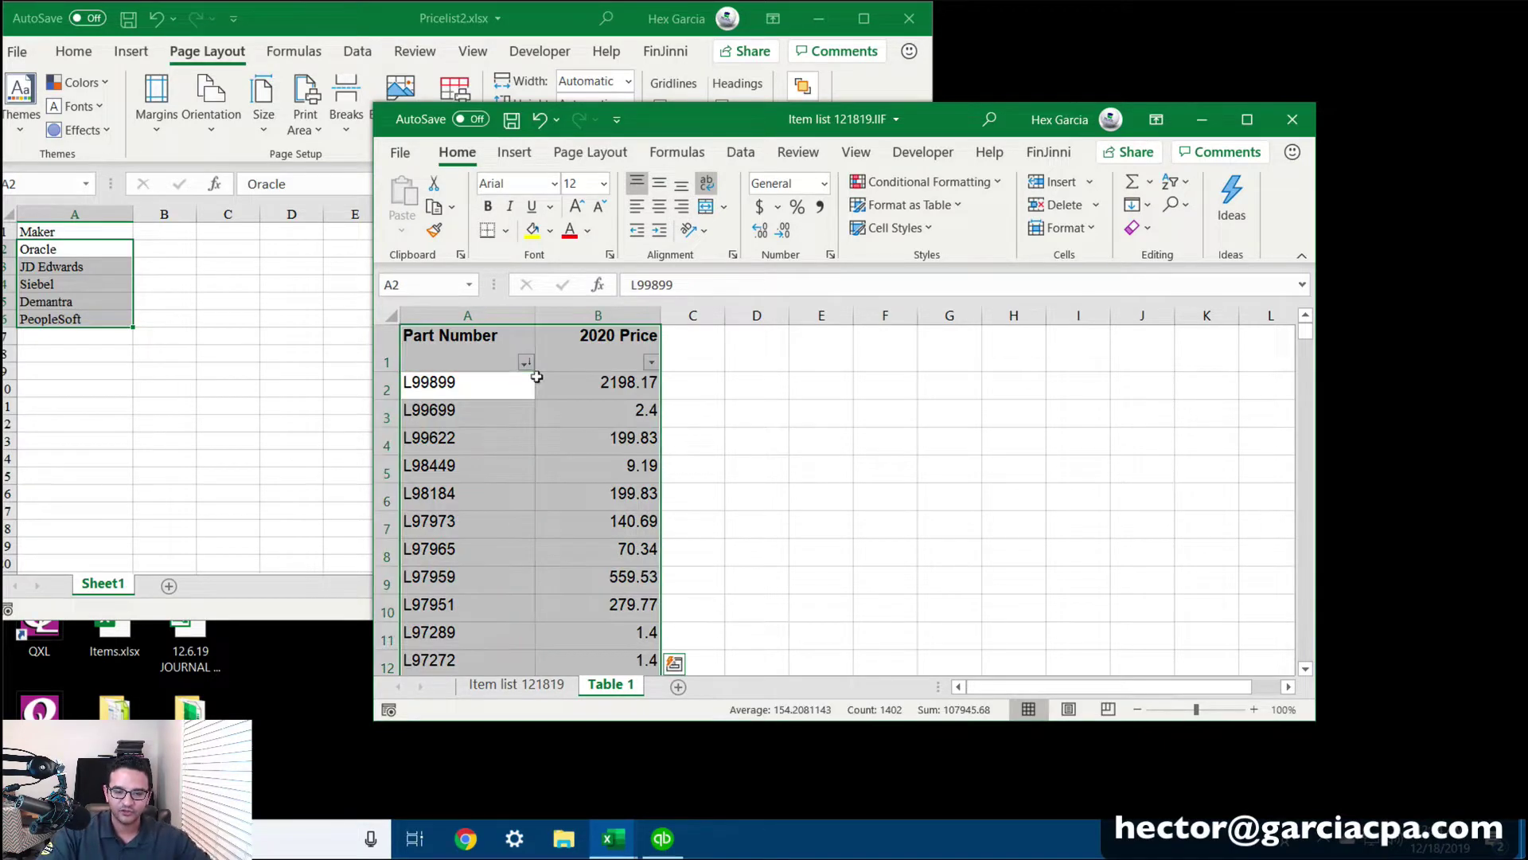
pyautogui.moveTo(1313, 585); pyautogui.dragTo(1309, 312)
pyautogui.click(402, 285)
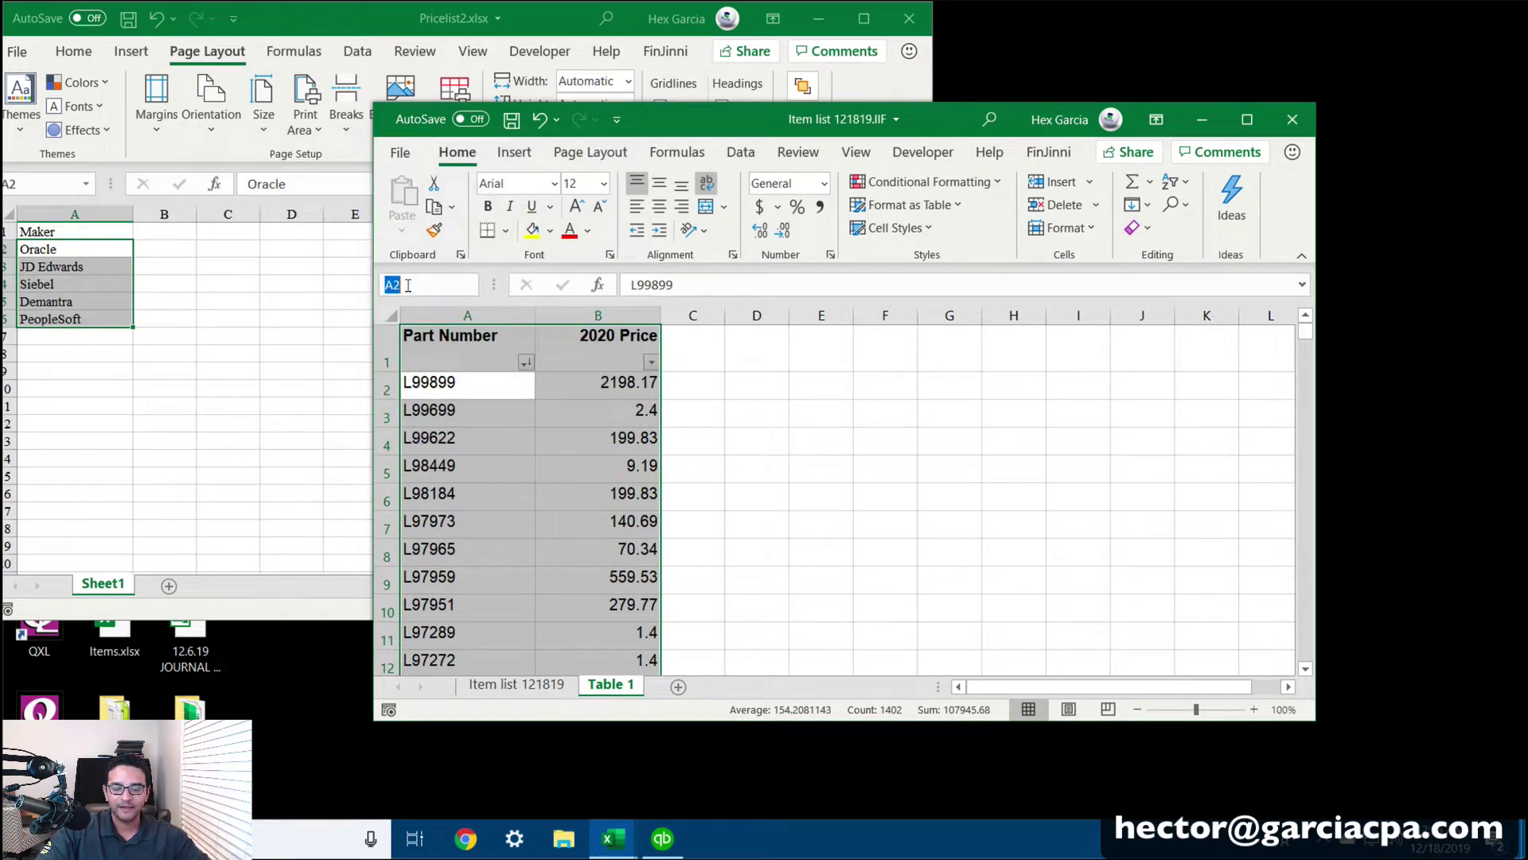
pyautogui.write('NEWPRICELIST')
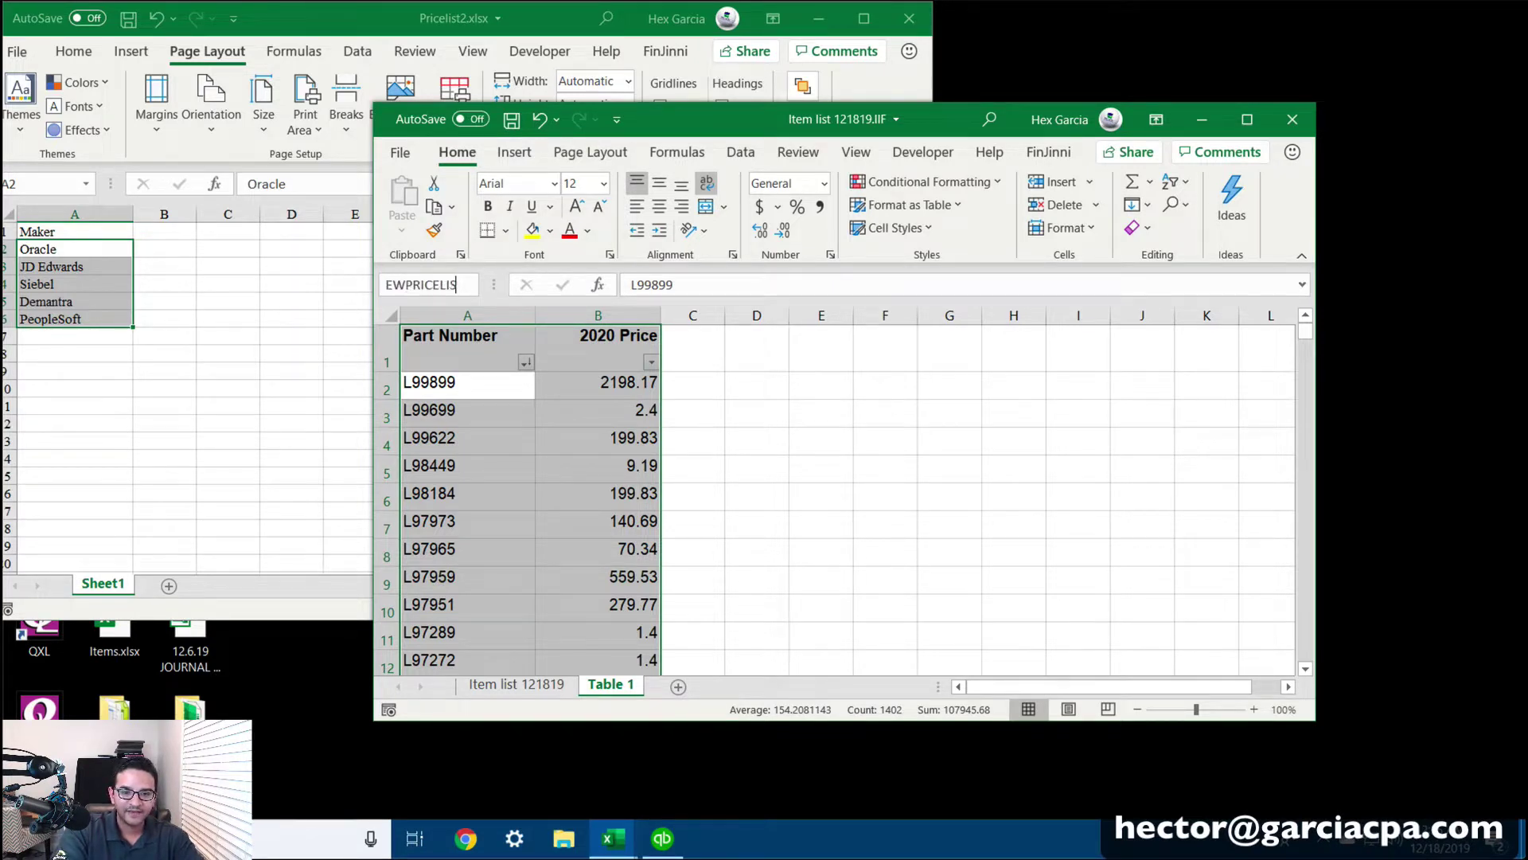
pyautogui.press('Return')
pyautogui.click(430, 284)
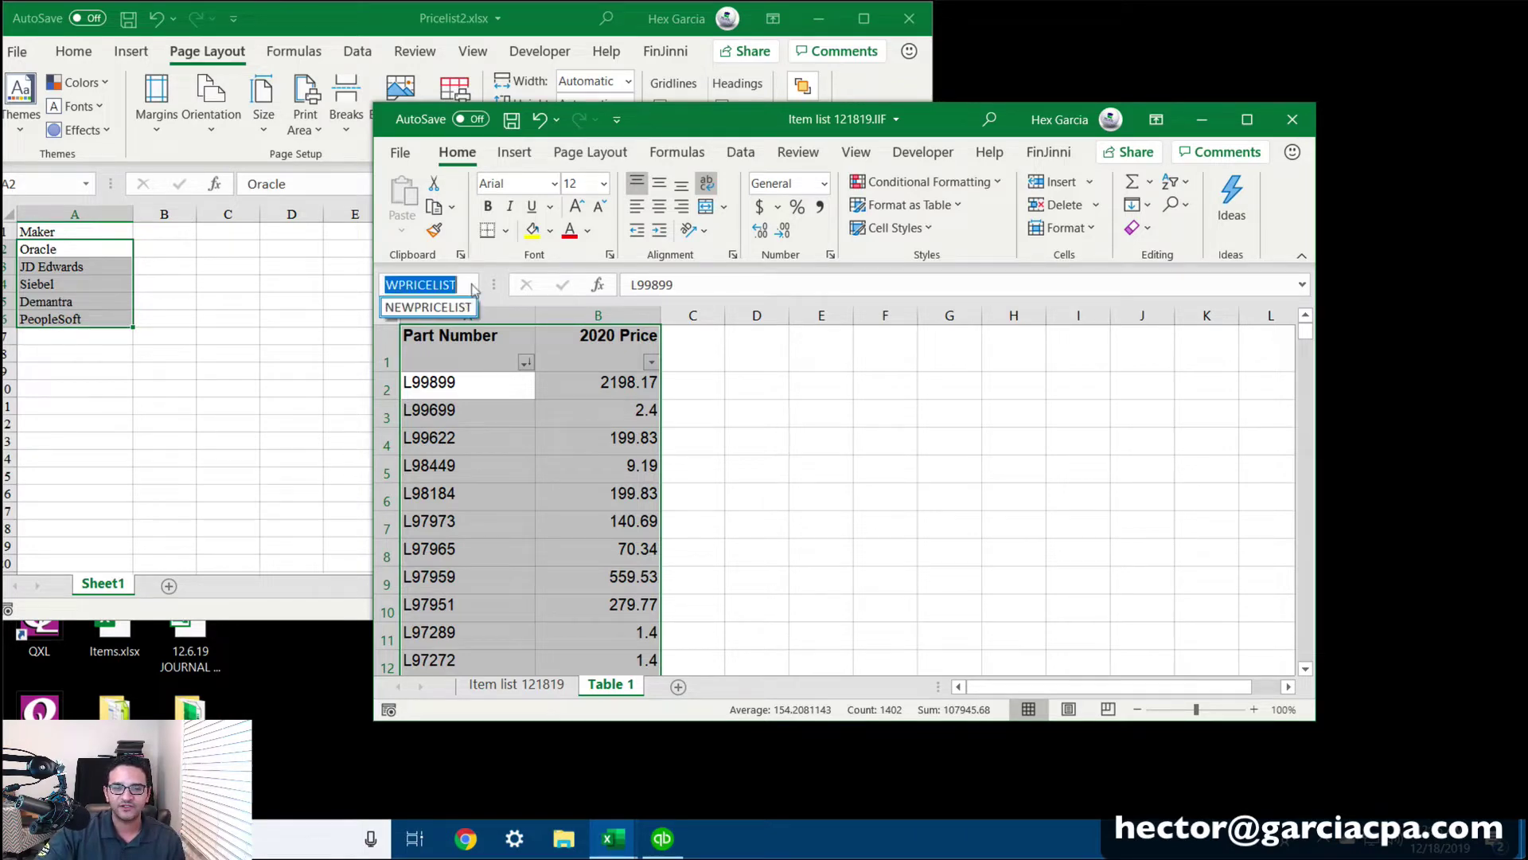
pyautogui.press('super+Escape')
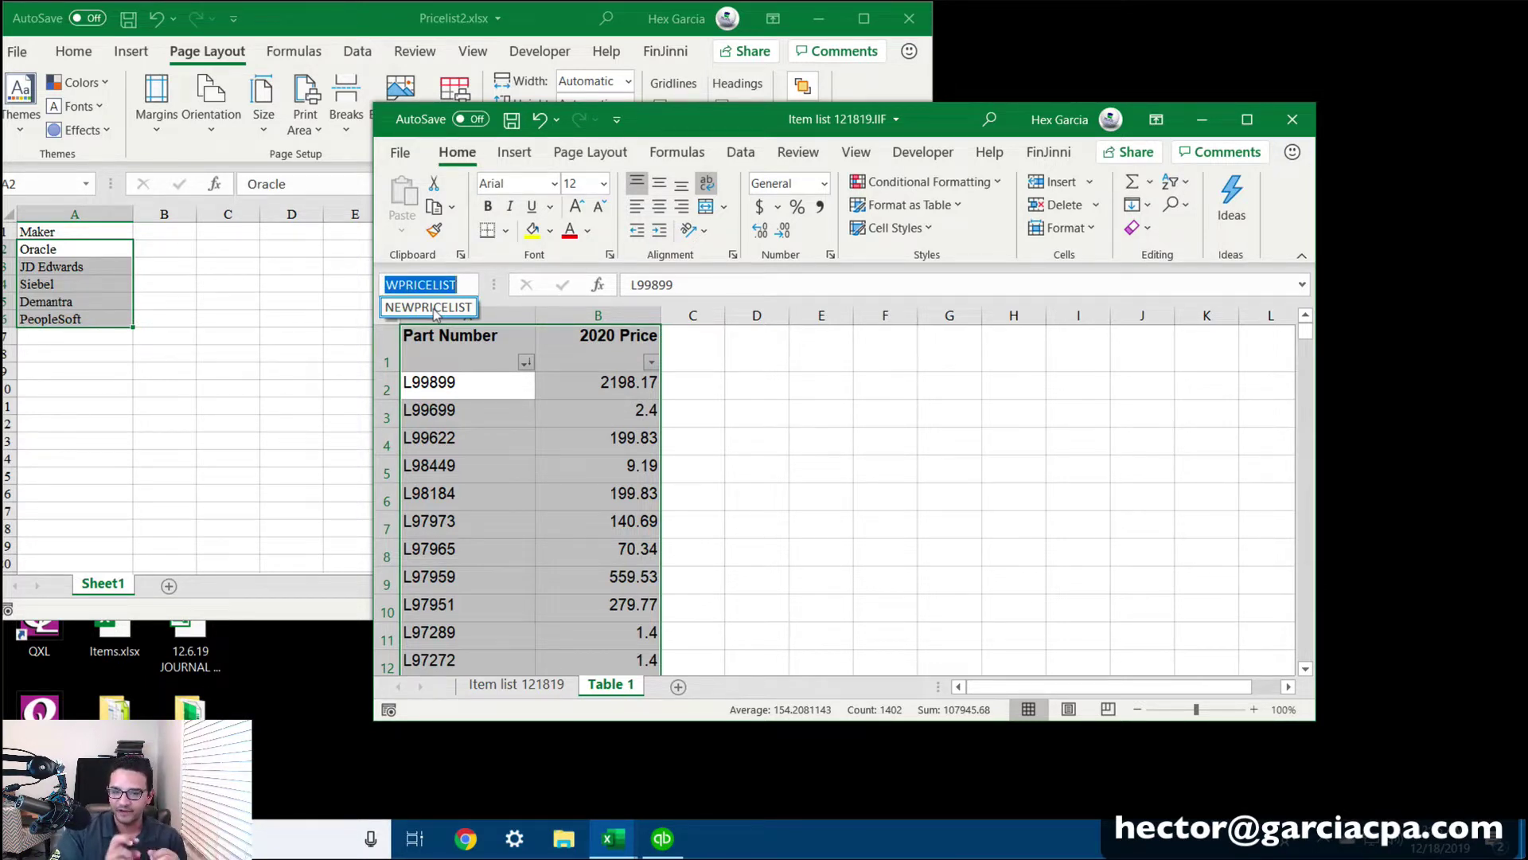
pyautogui.click(644, 386)
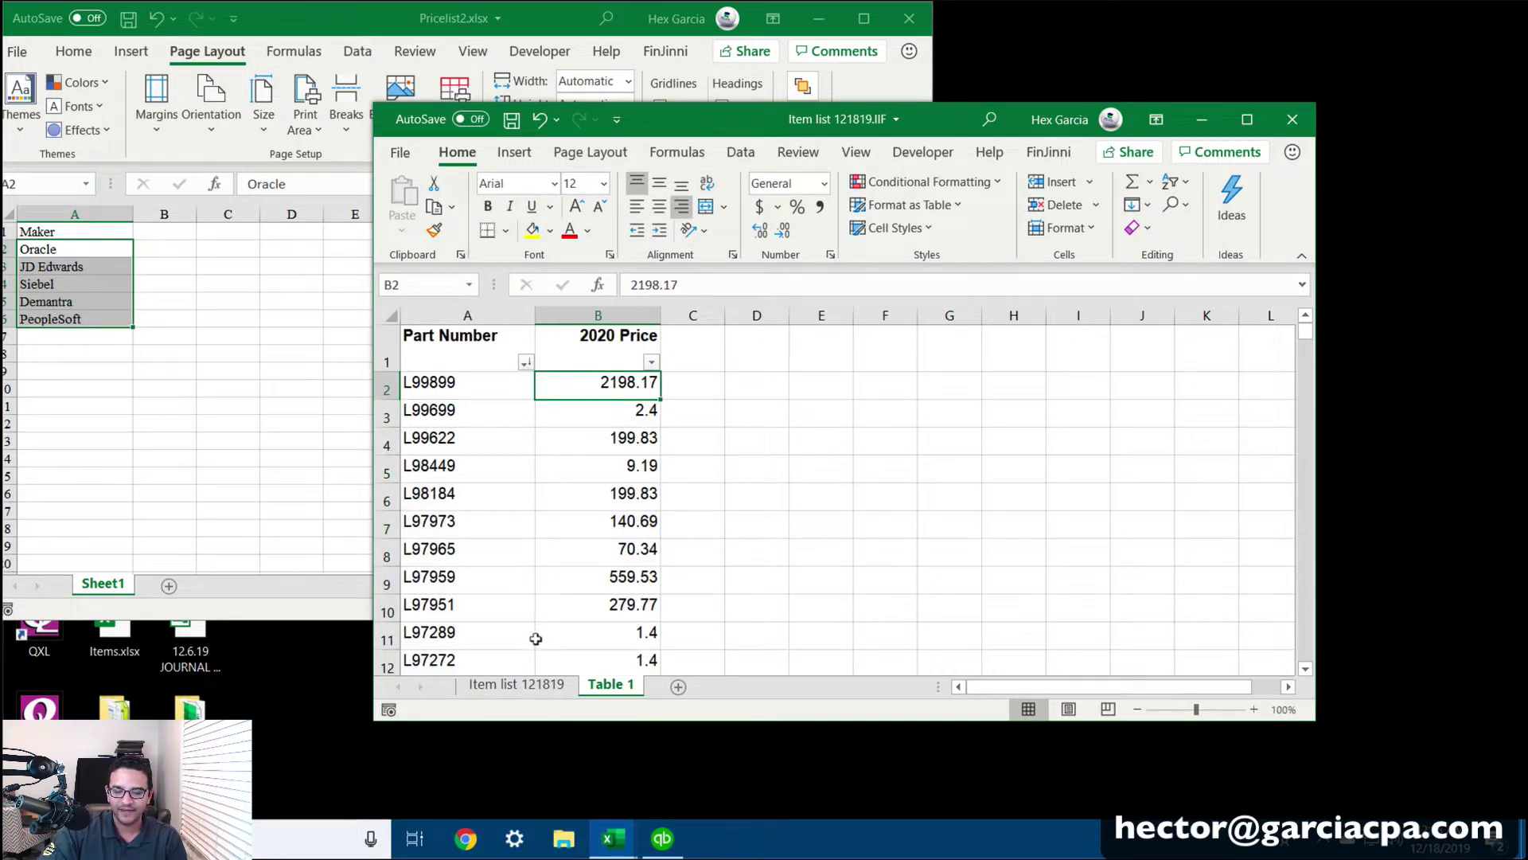
# Delete all price rows from row 263 downward on the Table 1 sheet.
pyautogui.click(524, 686)
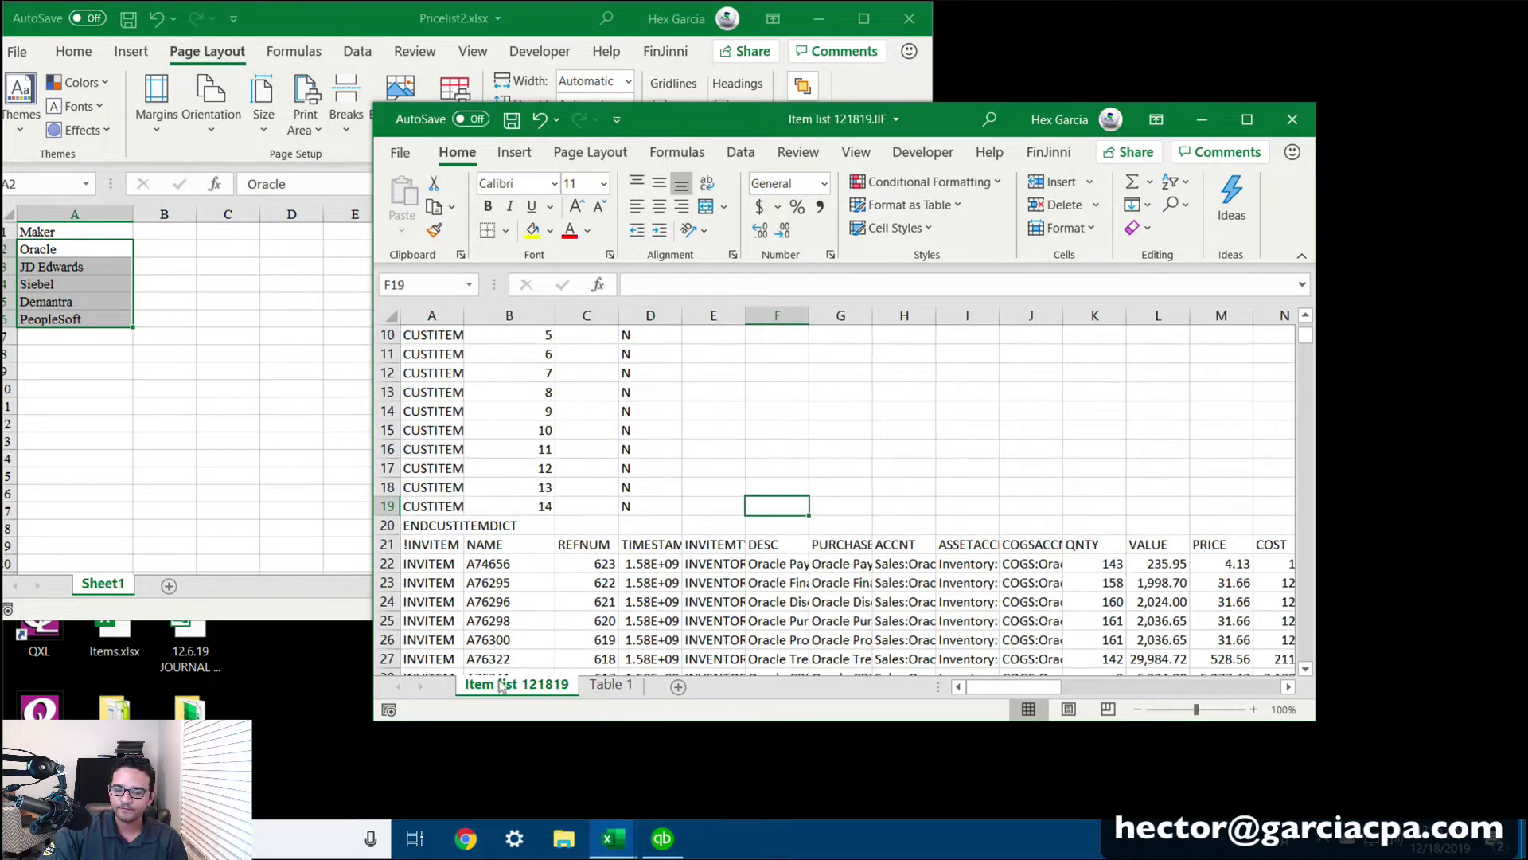
pyautogui.scroll(-2, 703, 561)
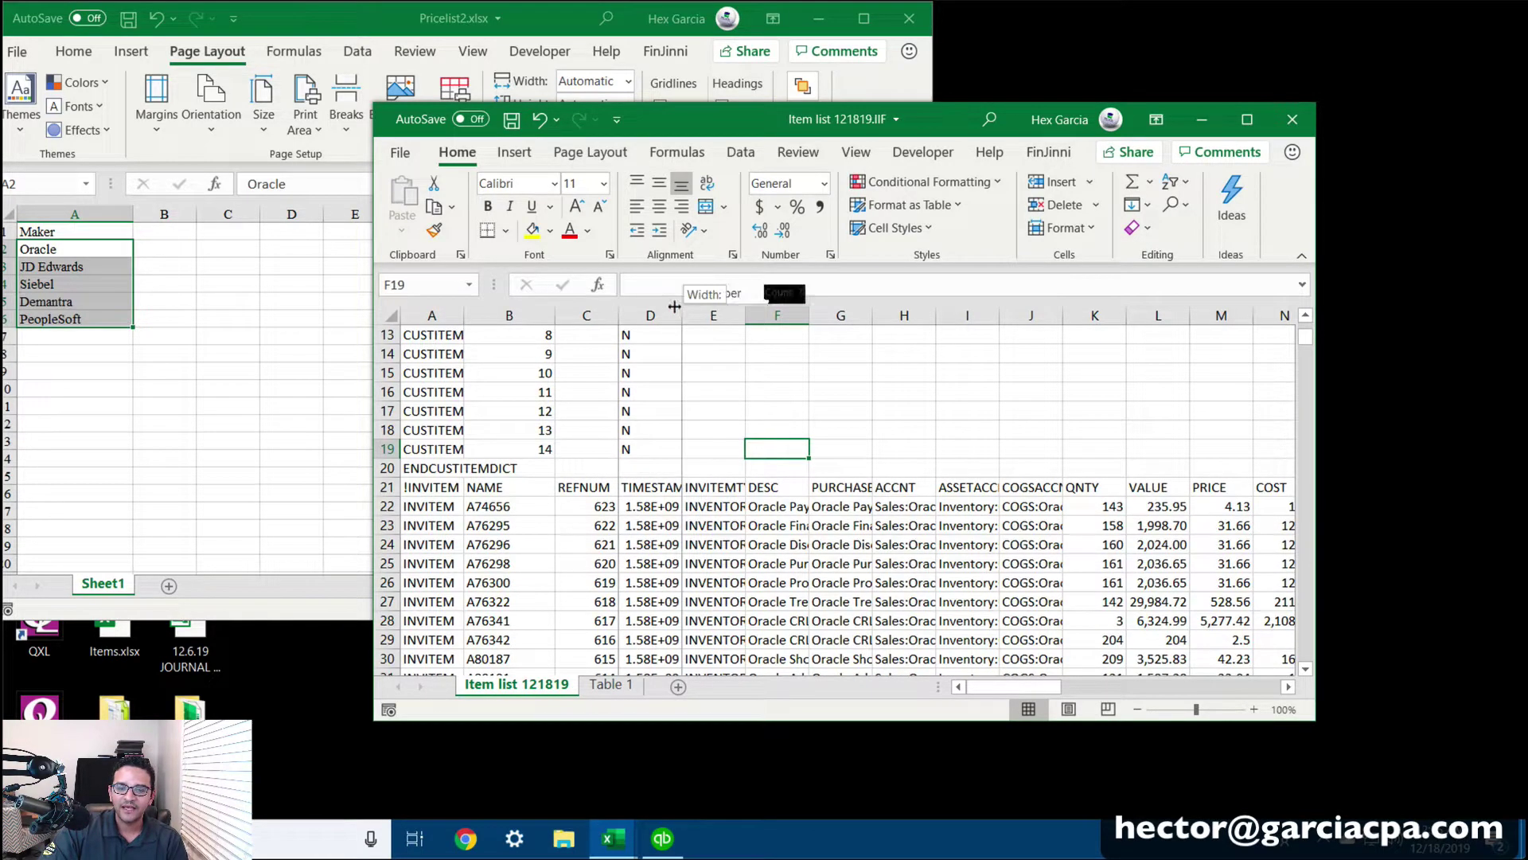
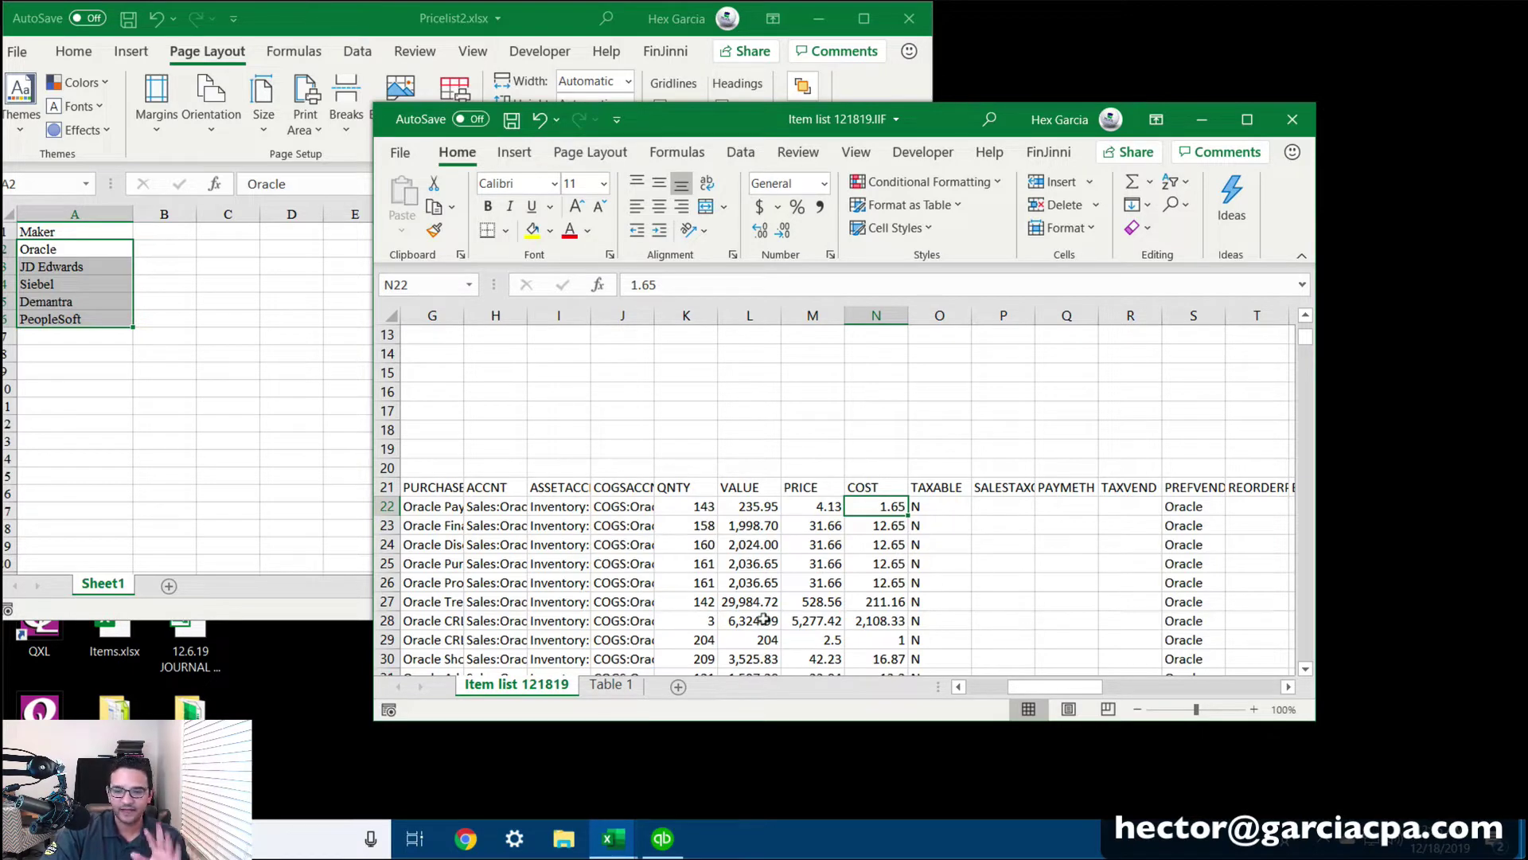
pyautogui.click(614, 685)
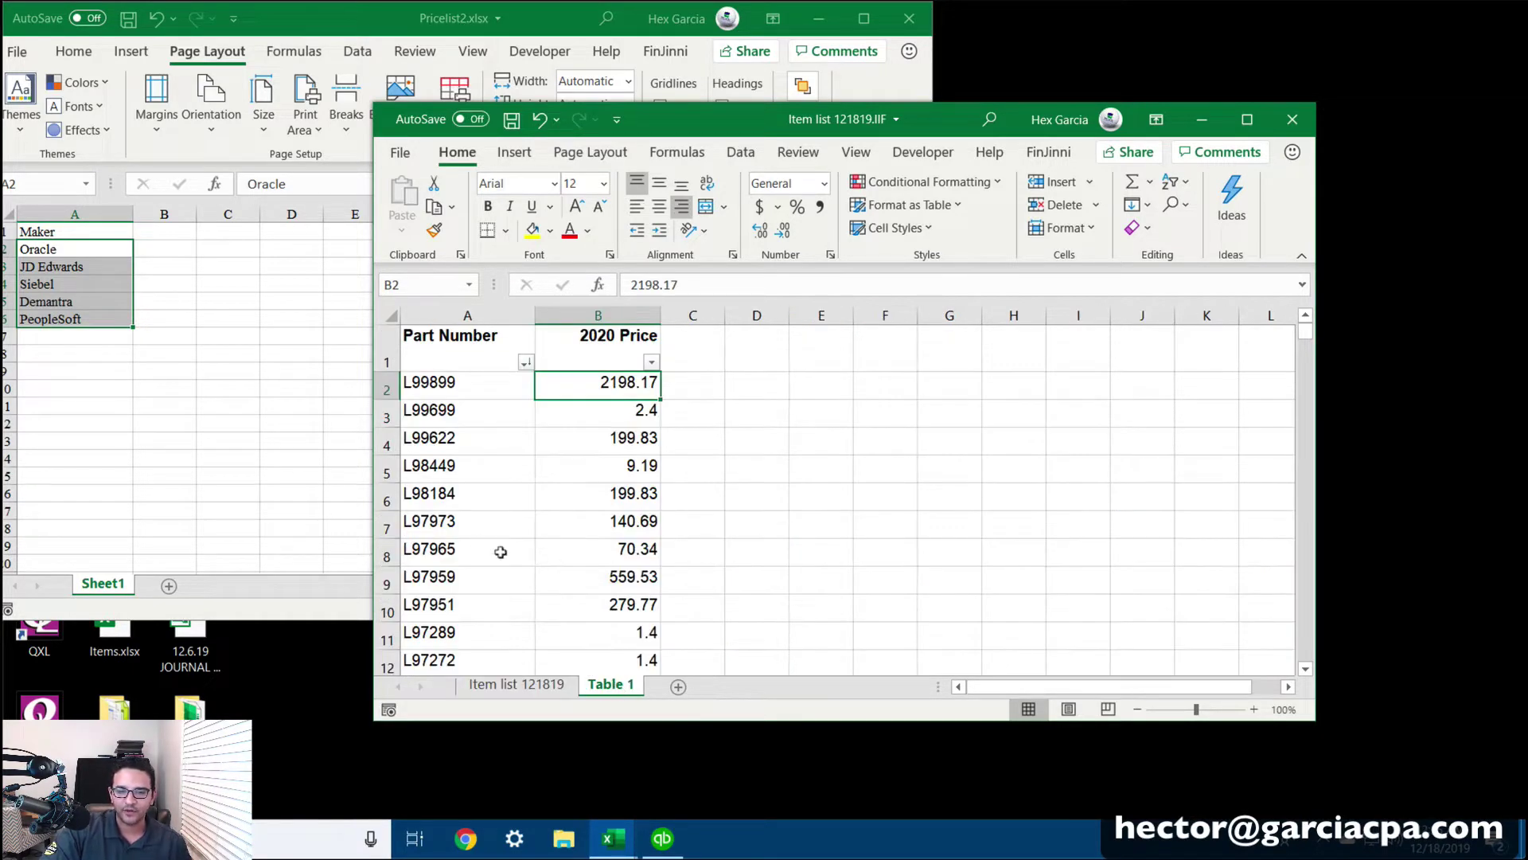
pyautogui.moveTo(1309, 343); pyautogui.dragTo(1163, 427)
pyautogui.click(387, 450)
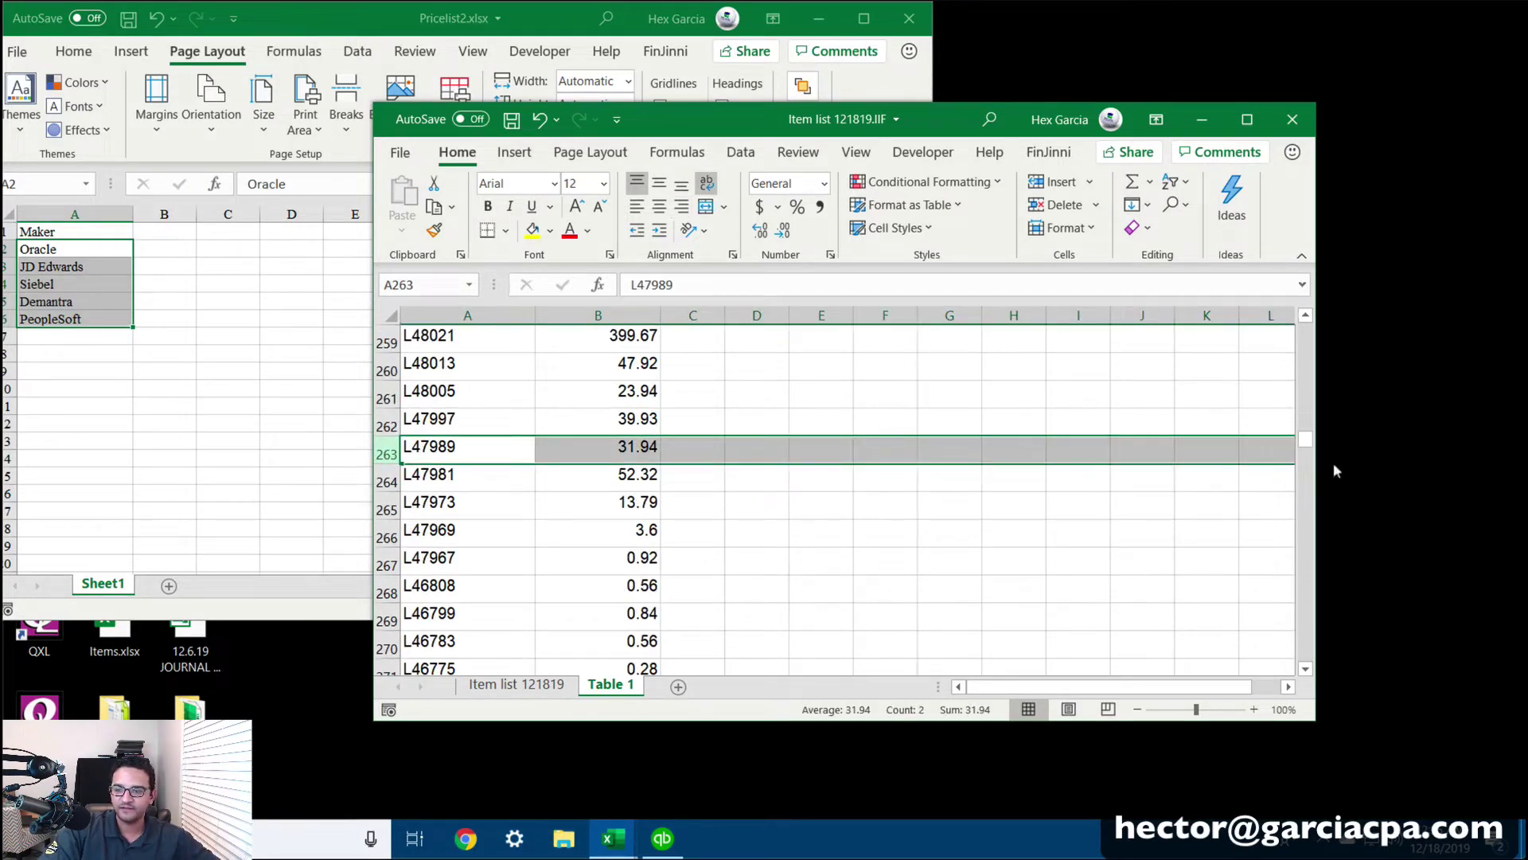
pyautogui.moveTo(1306, 439); pyautogui.dragTo(1305, 653)
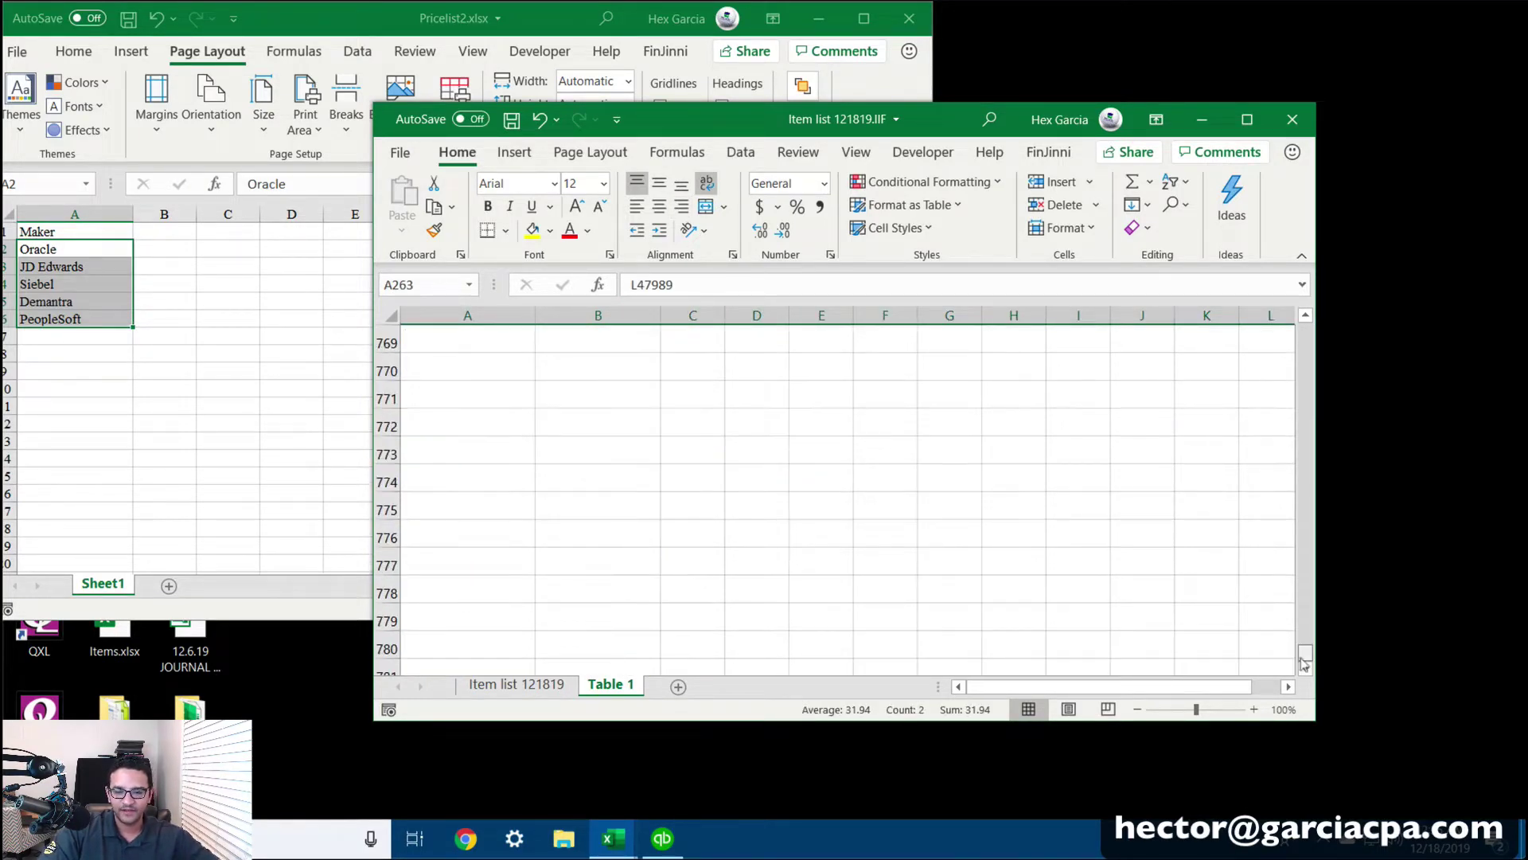
pyautogui.keyDown('shift'); pyautogui.click(393, 434); pyautogui.keyUp('shift')
pyautogui.rightClick(393, 436)
pyautogui.click(476, 640)
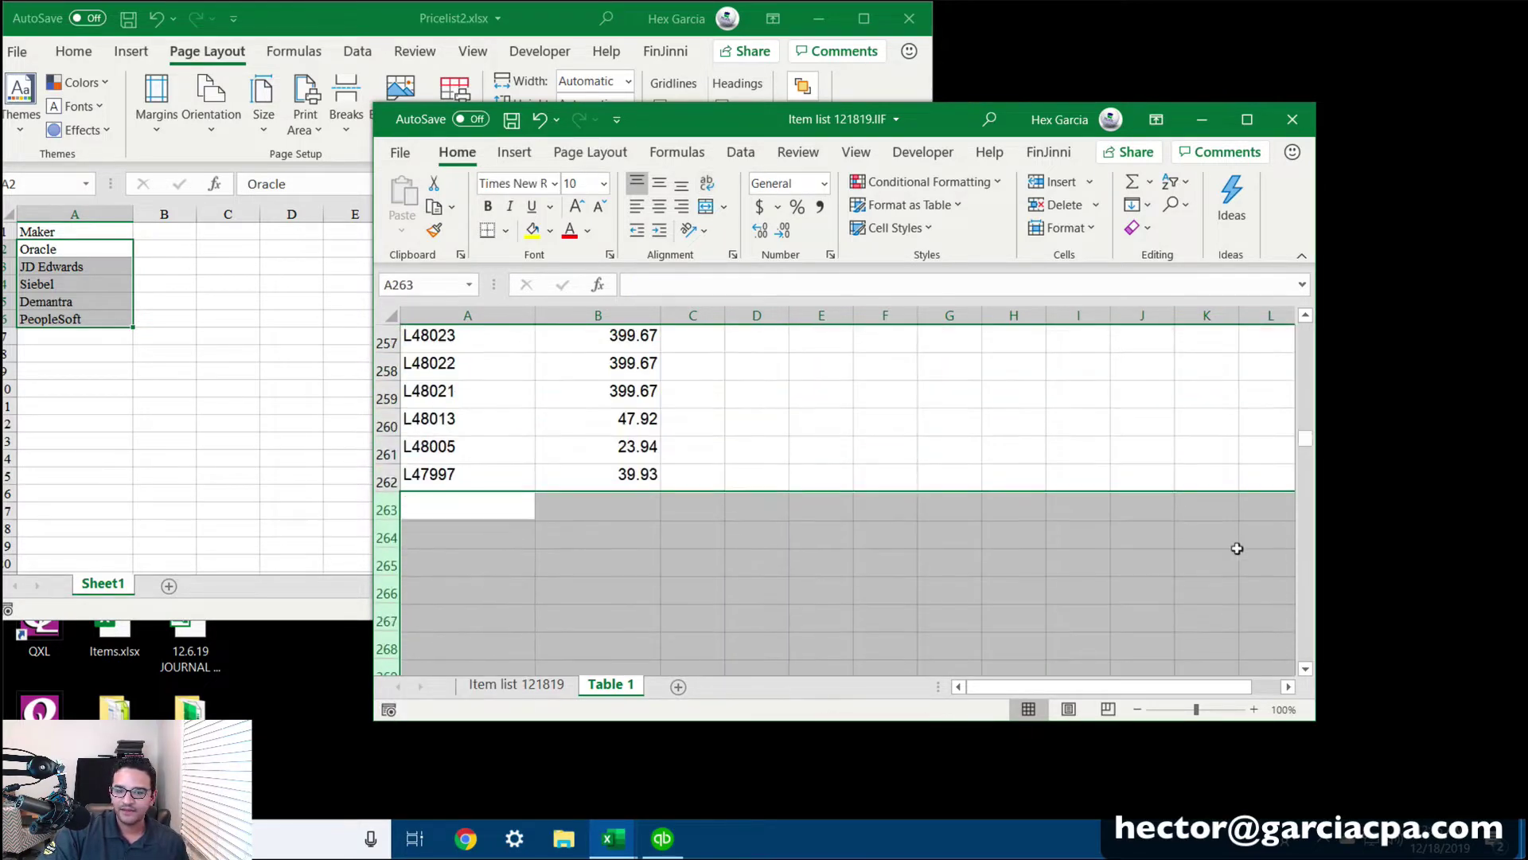
pyautogui.moveTo(387, 482); pyautogui.dragTo(374, 238)
pyautogui.click(493, 391)
pyautogui.moveTo(1306, 433); pyautogui.dragTo(1305, 332)
pyautogui.click(601, 380)
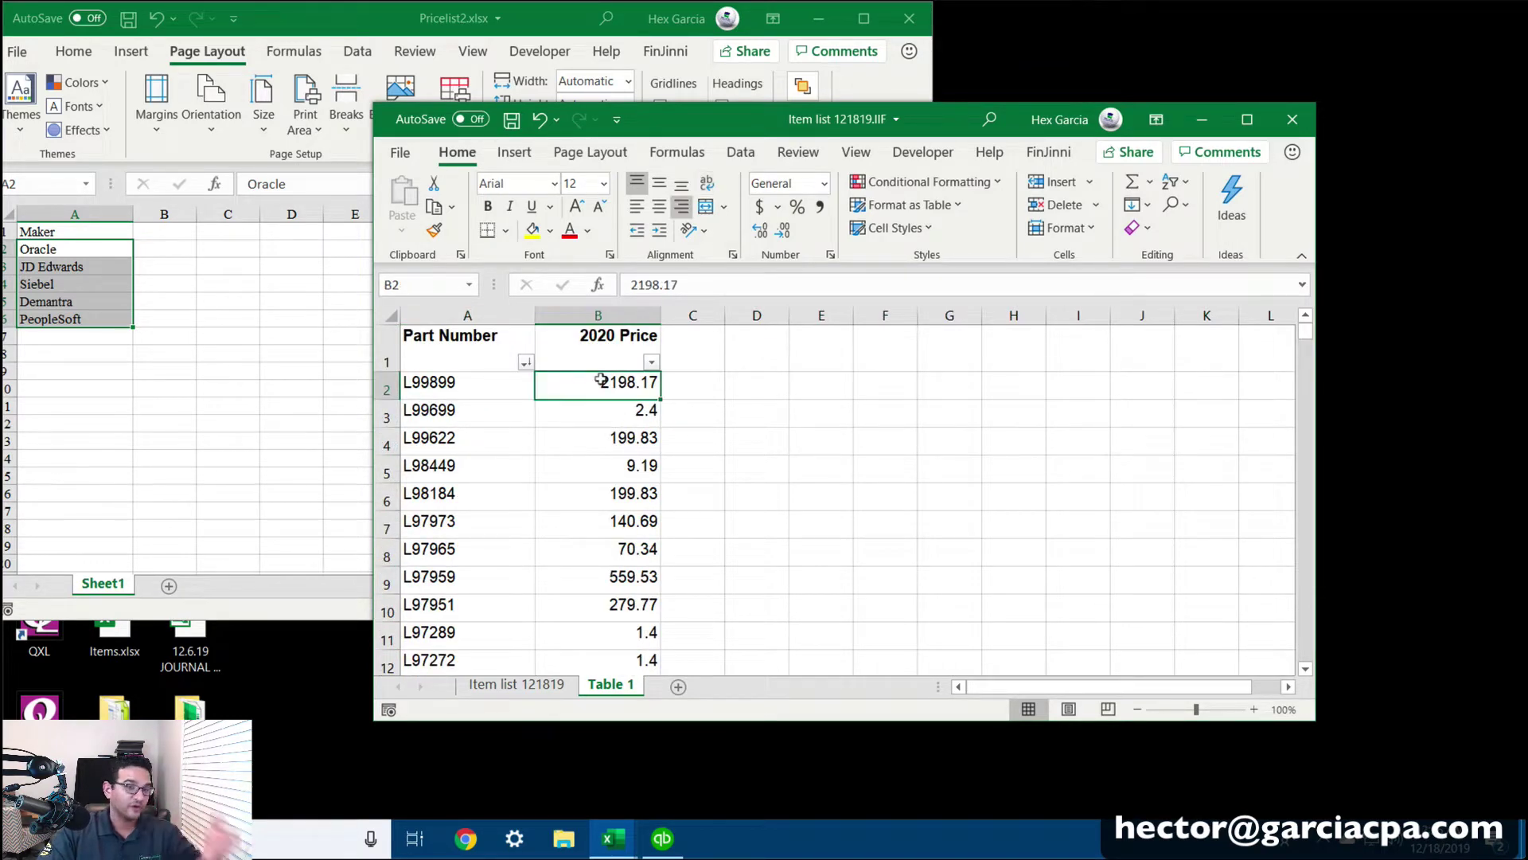
# Check the last item row on the Item list 121819 sheet and the extent of the NEWPRICELIST range on Table 1.
pyautogui.click(517, 684)
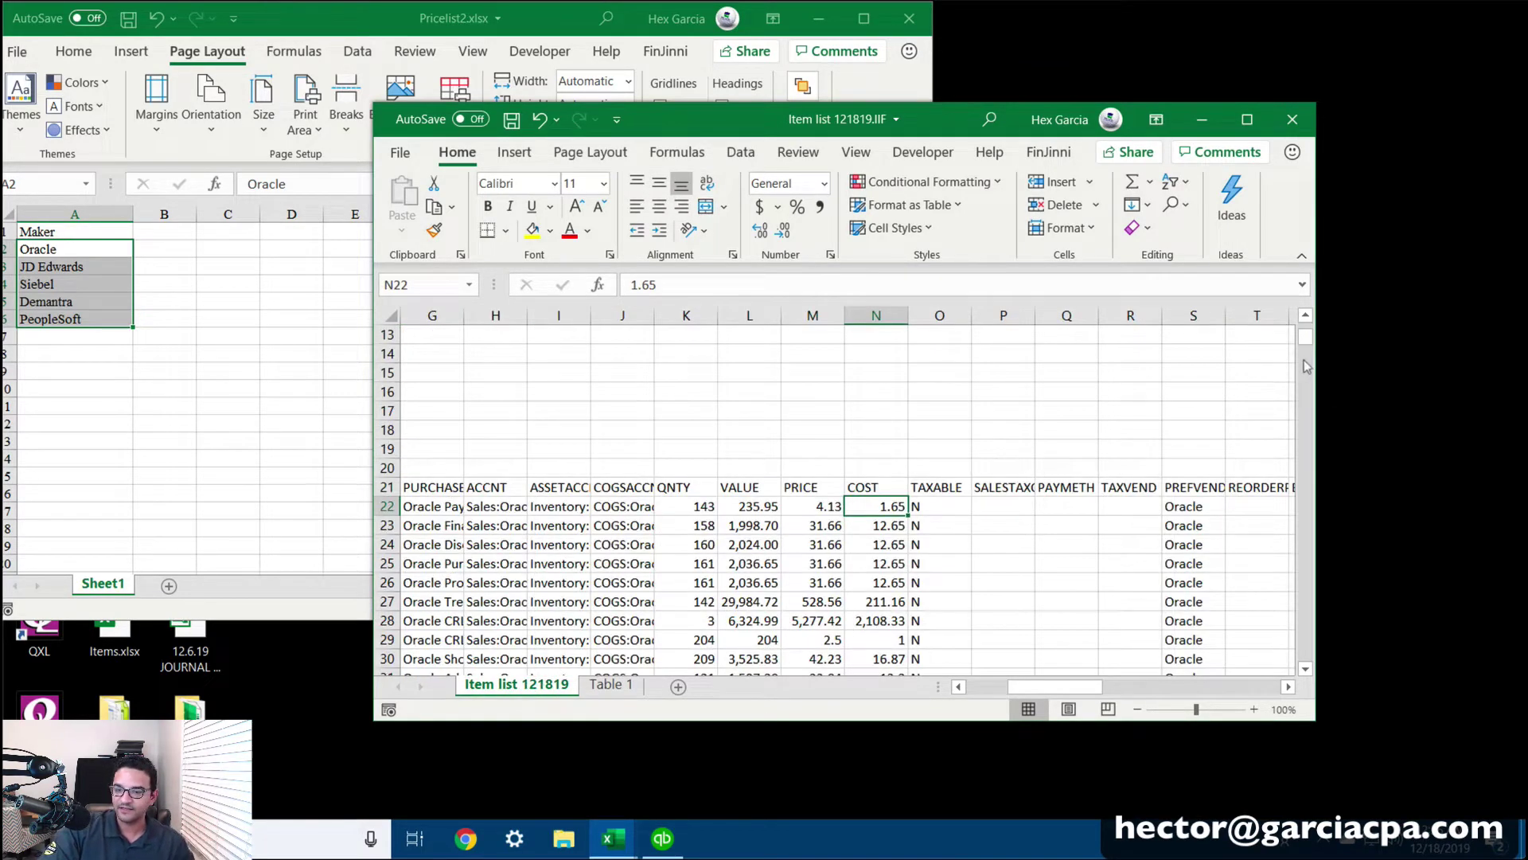
pyautogui.moveTo(1305, 339); pyautogui.dragTo(1306, 665)
pyautogui.click(417, 655)
pyautogui.hotkey('shift', 'space')
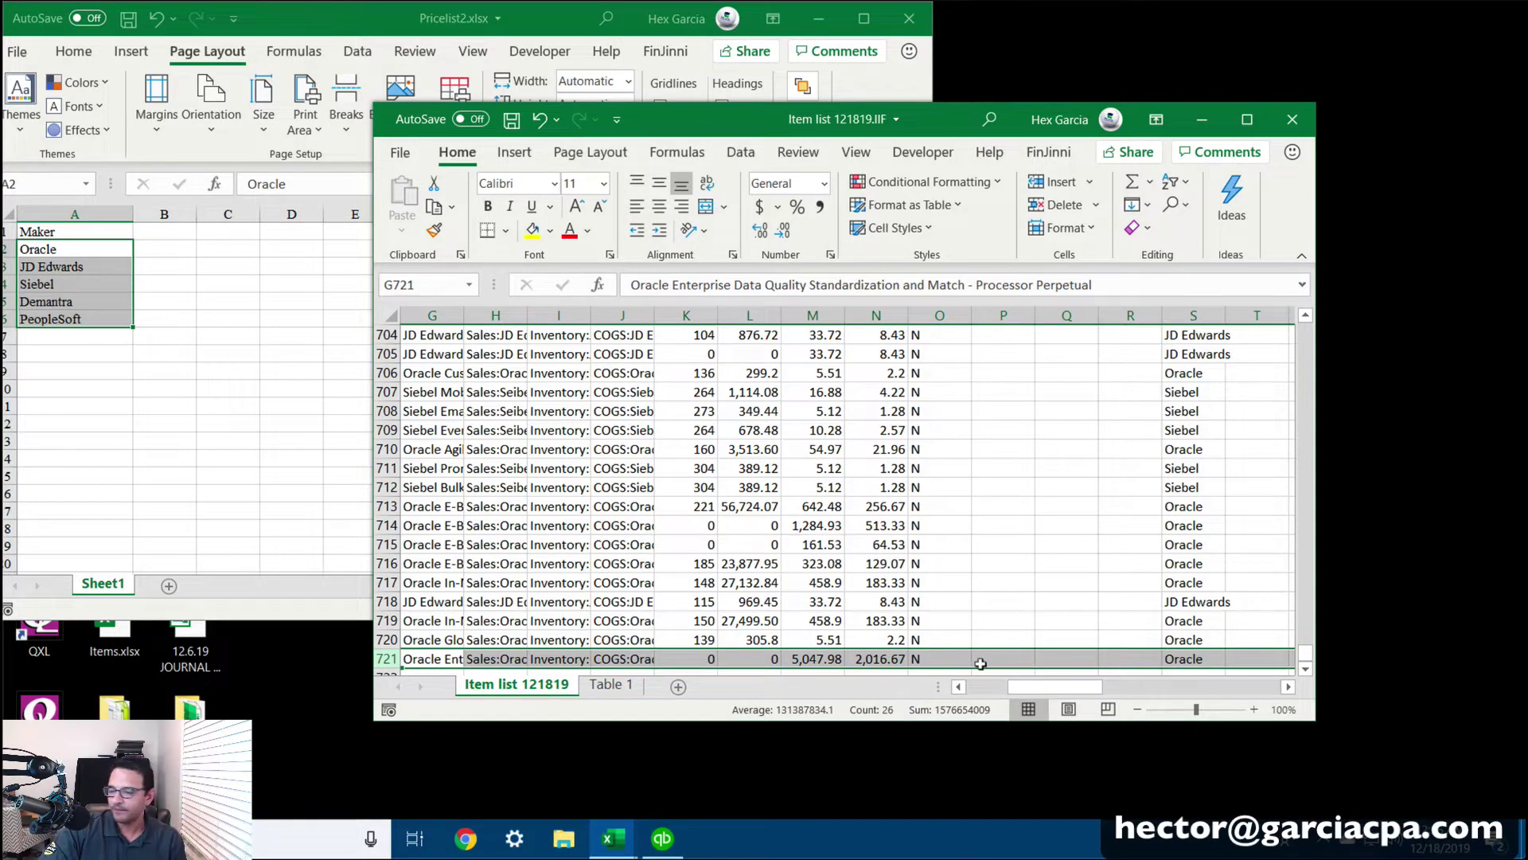
pyautogui.click(611, 685)
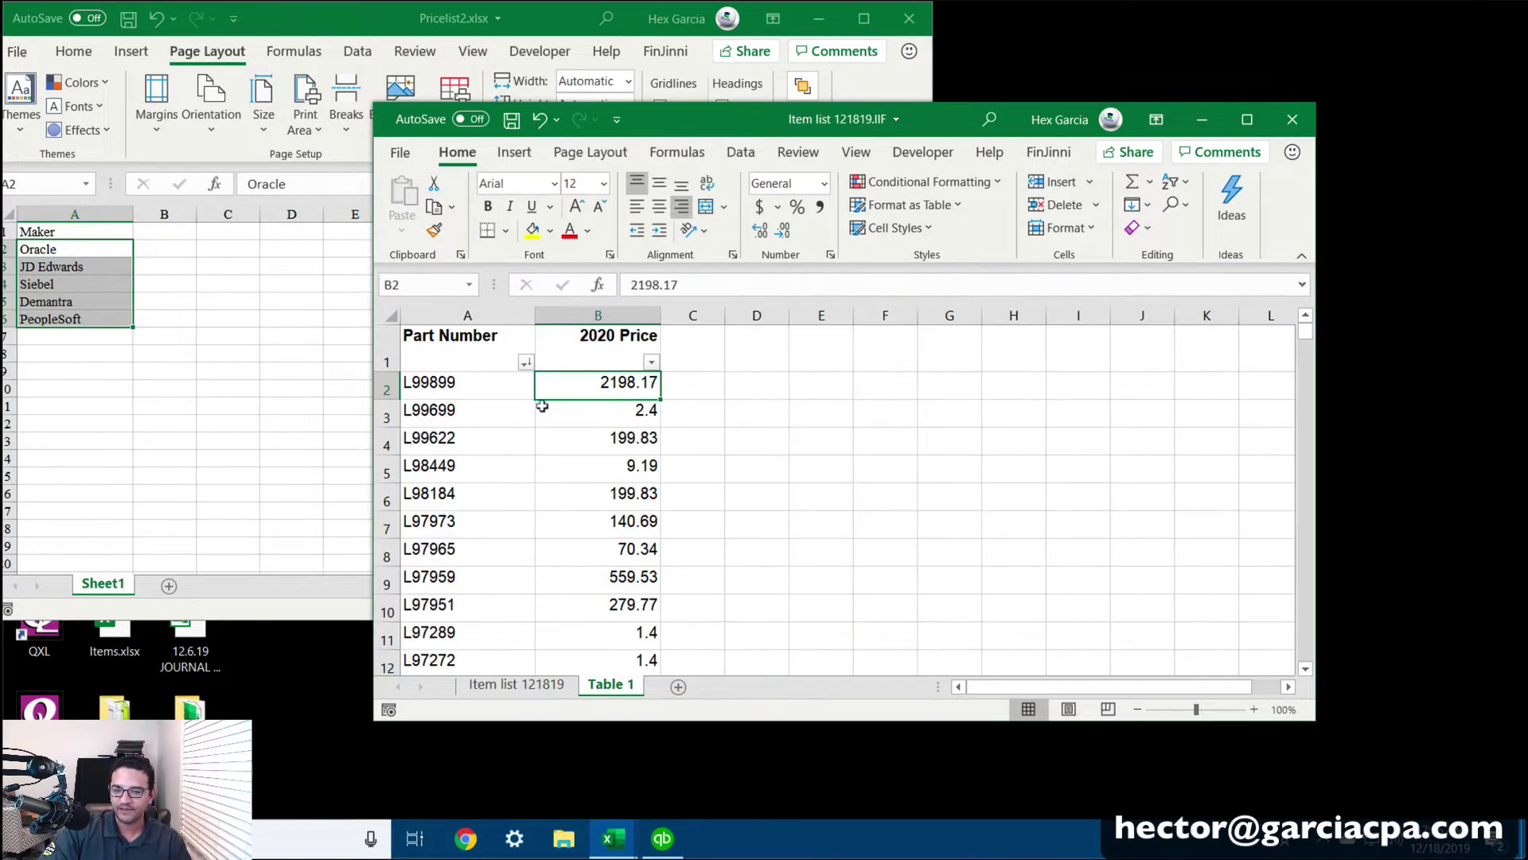
pyautogui.click(445, 336)
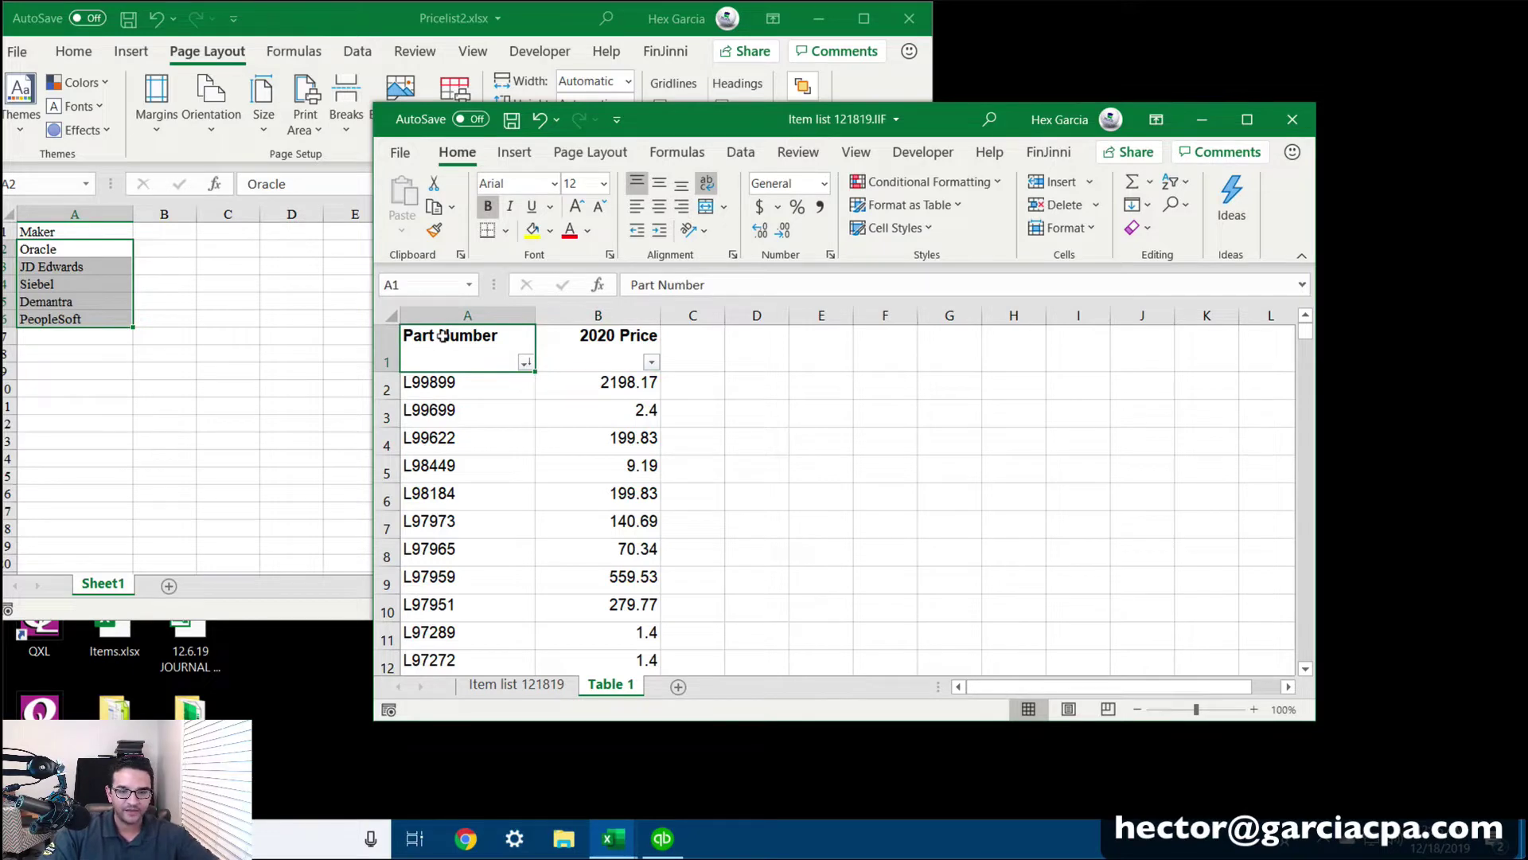
pyautogui.hotkey('ctrl', 'shift', 'End')
pyautogui.click(434, 285)
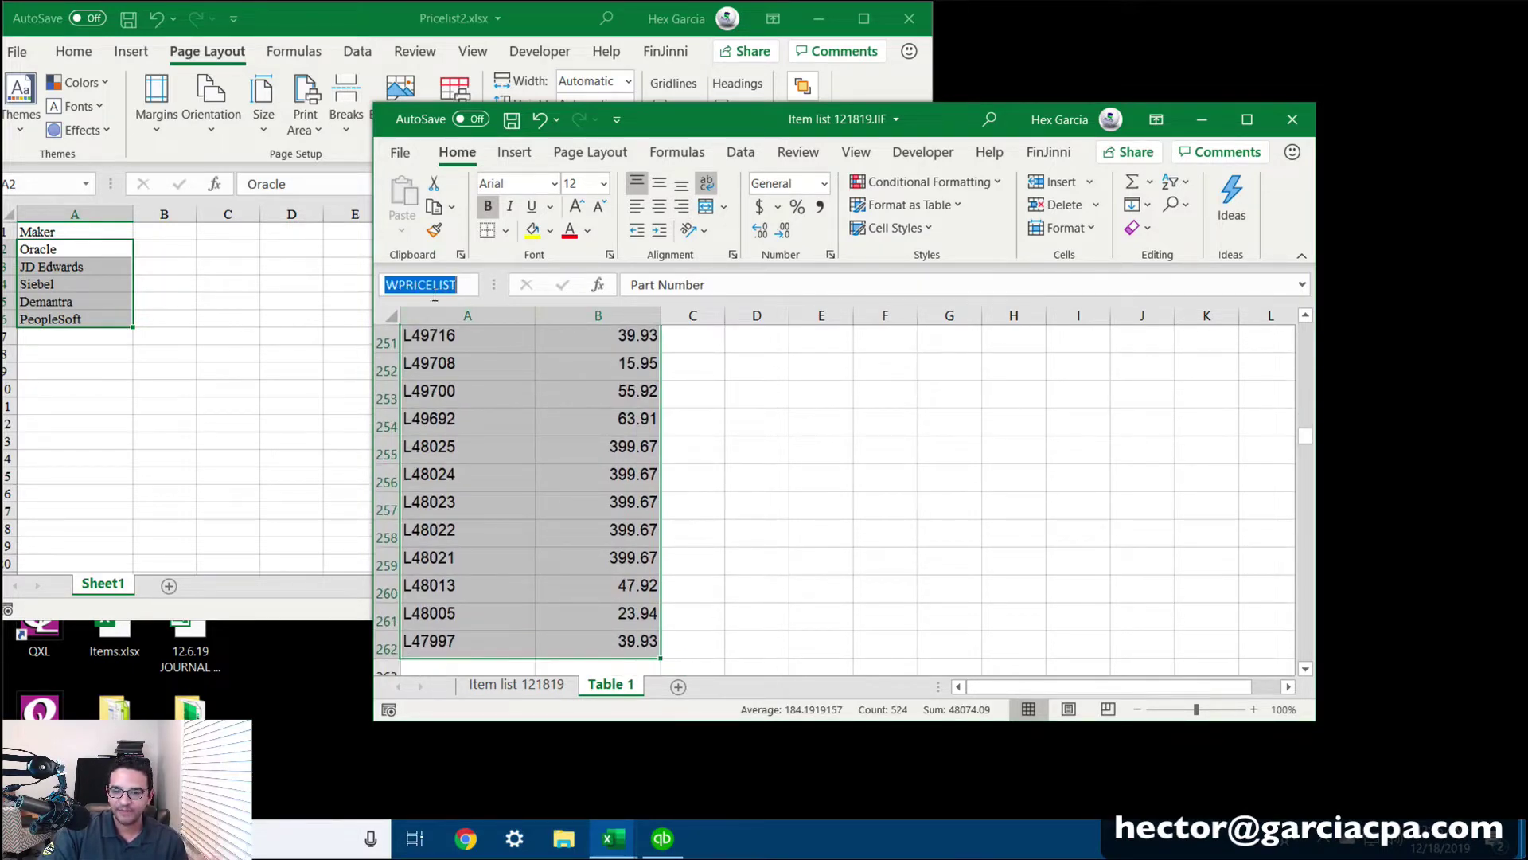
# Widen column AT on the Item list 121819 sheet and enter the header NEW COST in cell AU21.
pyautogui.click(516, 685)
pyautogui.click(995, 525)
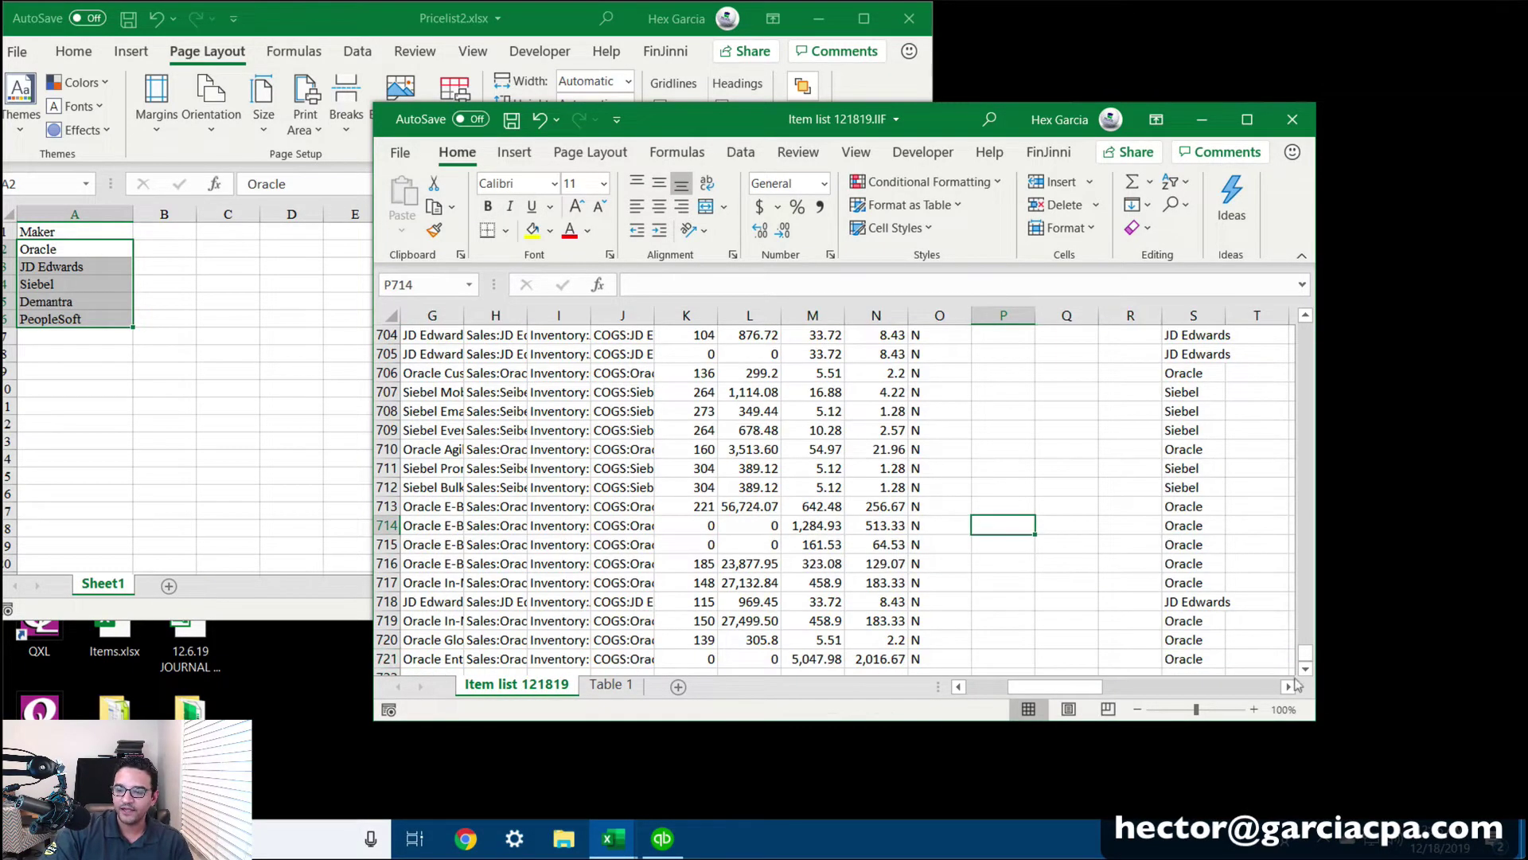
pyautogui.click(1287, 686)
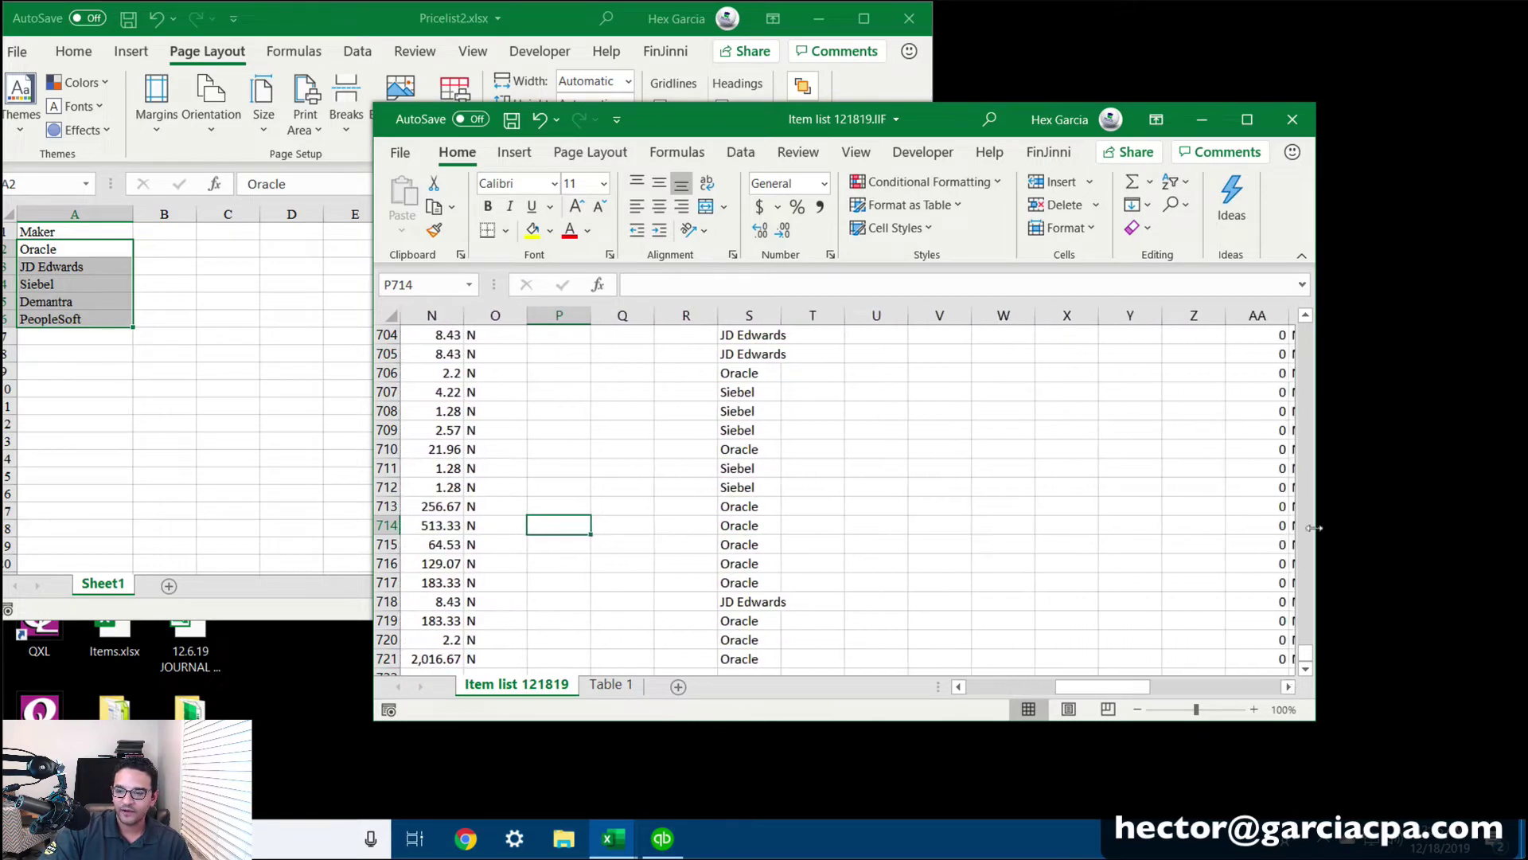
pyautogui.click(1246, 687)
pyautogui.click(1278, 687)
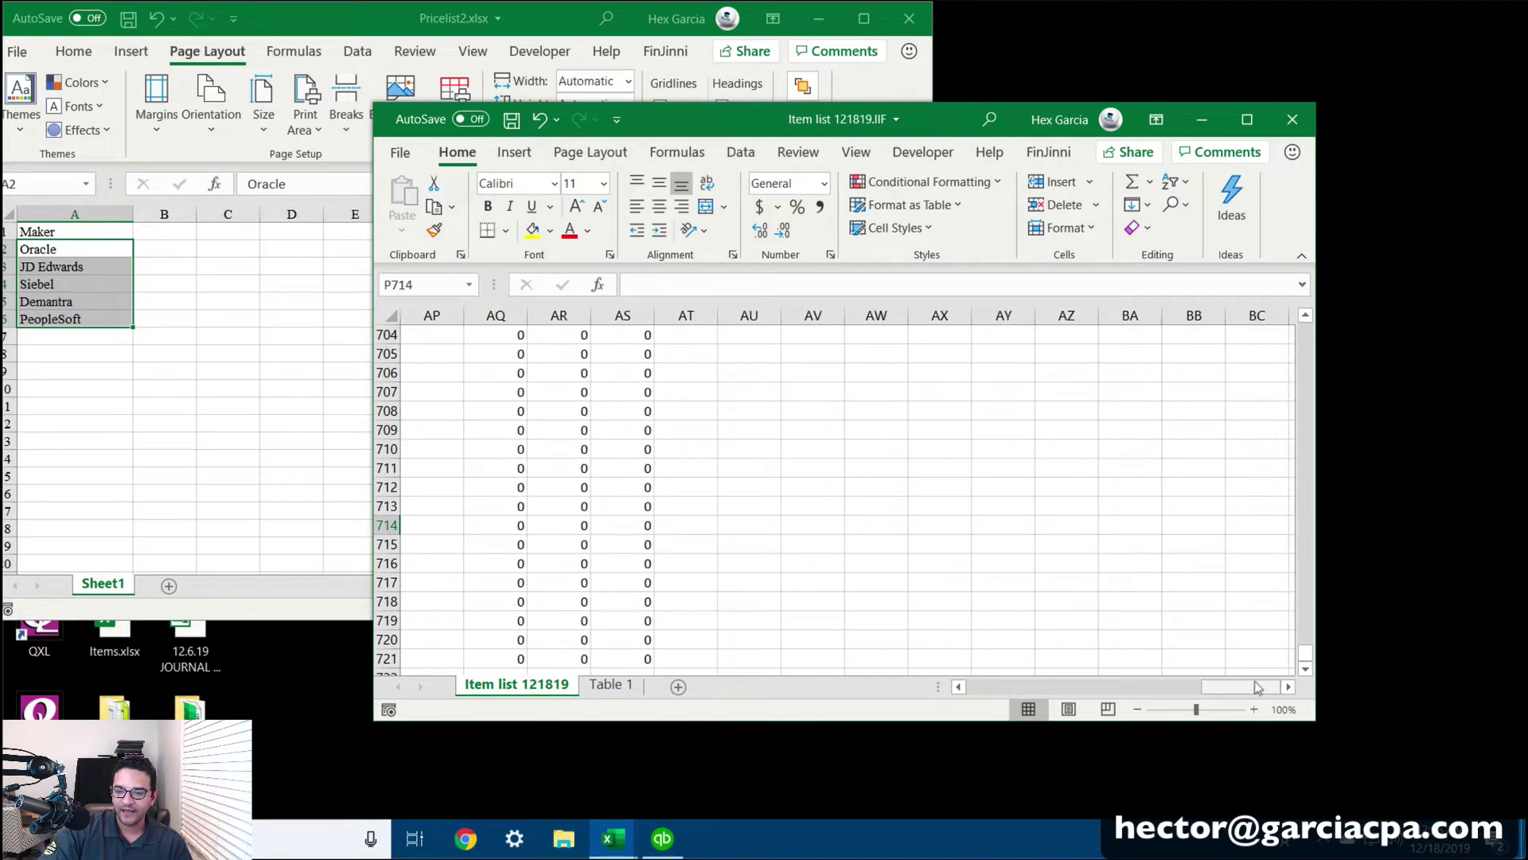
pyautogui.moveTo(1306, 655); pyautogui.dragTo(1306, 336)
pyautogui.click(694, 311)
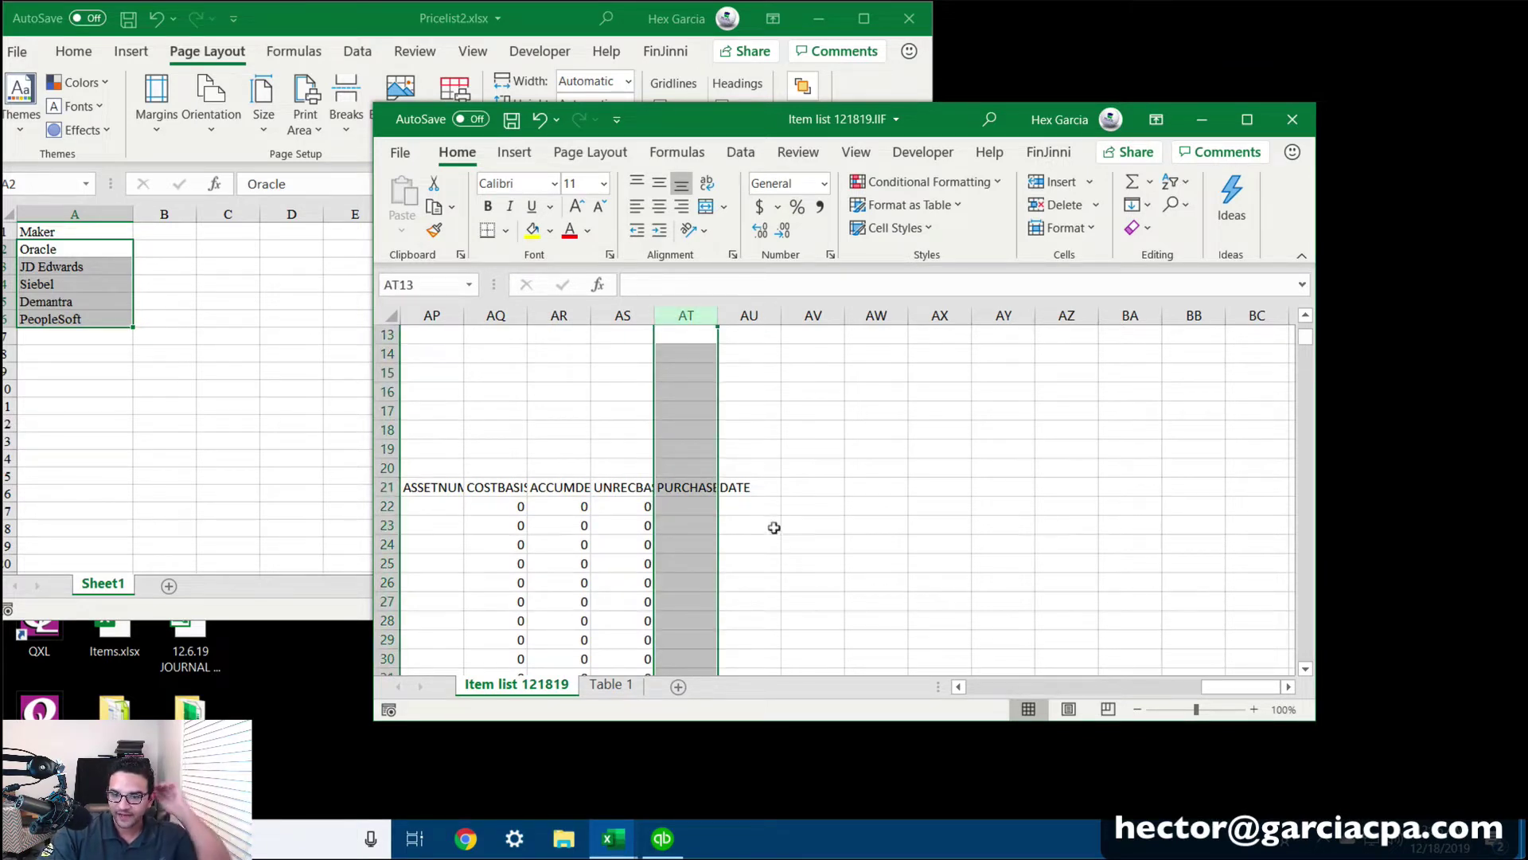
pyautogui.click(742, 484)
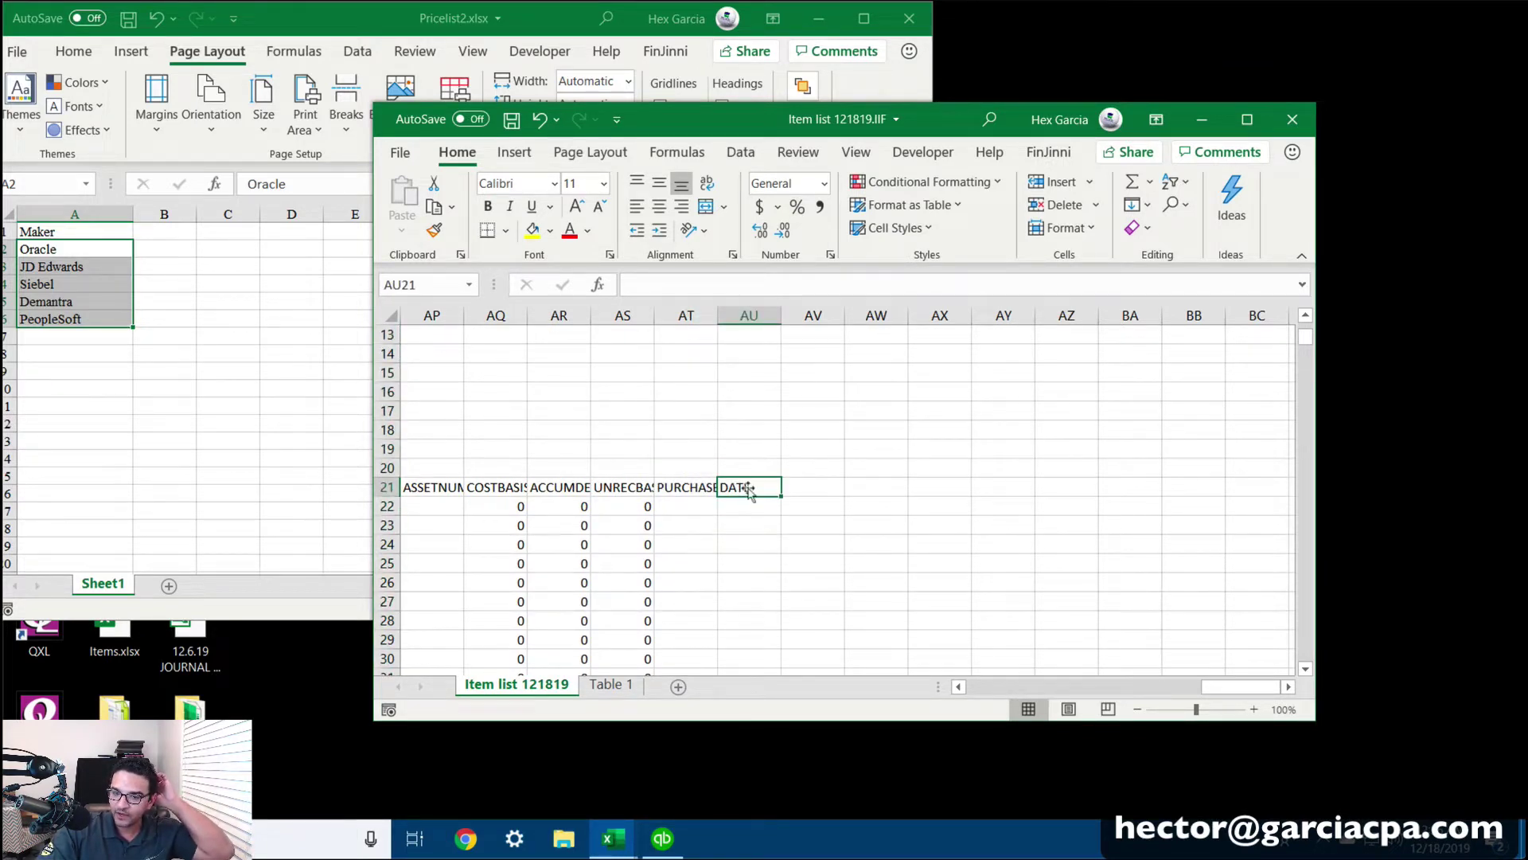
pyautogui.moveTo(713, 313); pyautogui.dragTo(738, 313)
pyautogui.write('NEW COST')
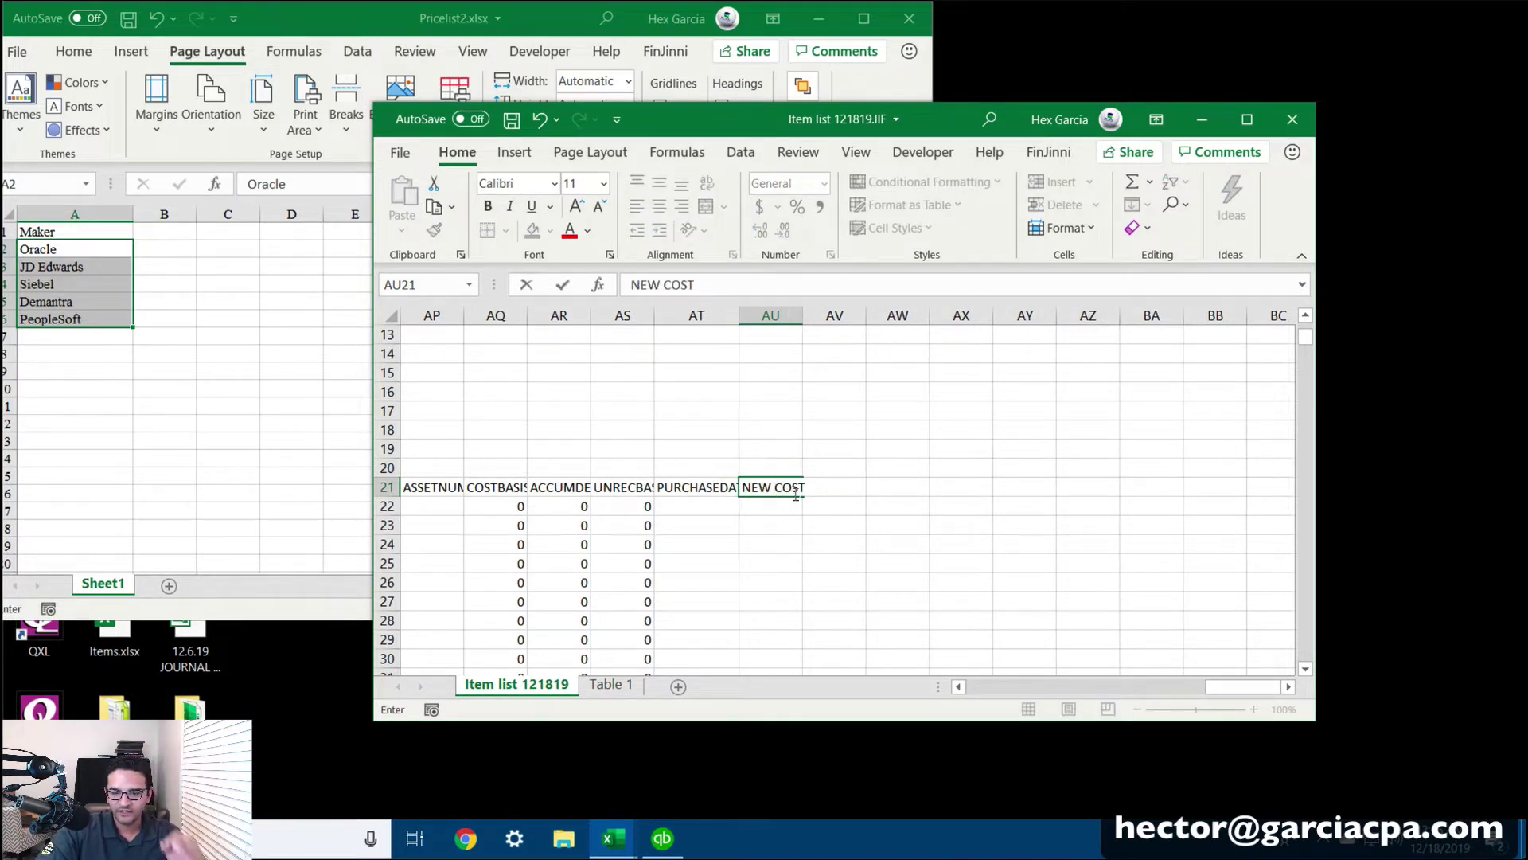
# Start a VLOOKUP formula in cell AU22 under NEW COST with the item name in B22 as the lookup value.
pyautogui.click(763, 505)
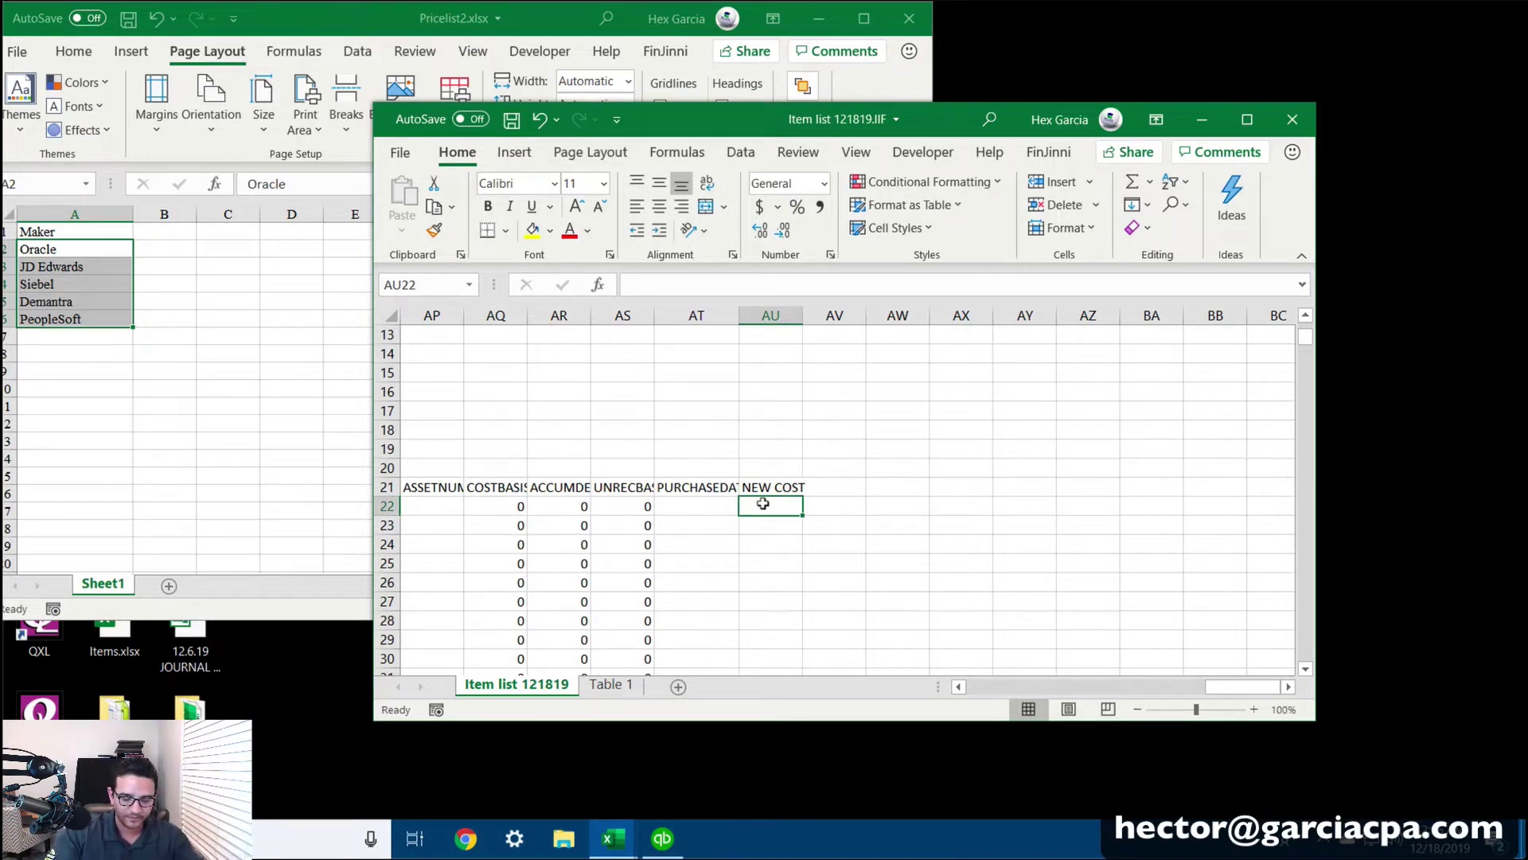
pyautogui.write('=velookup')
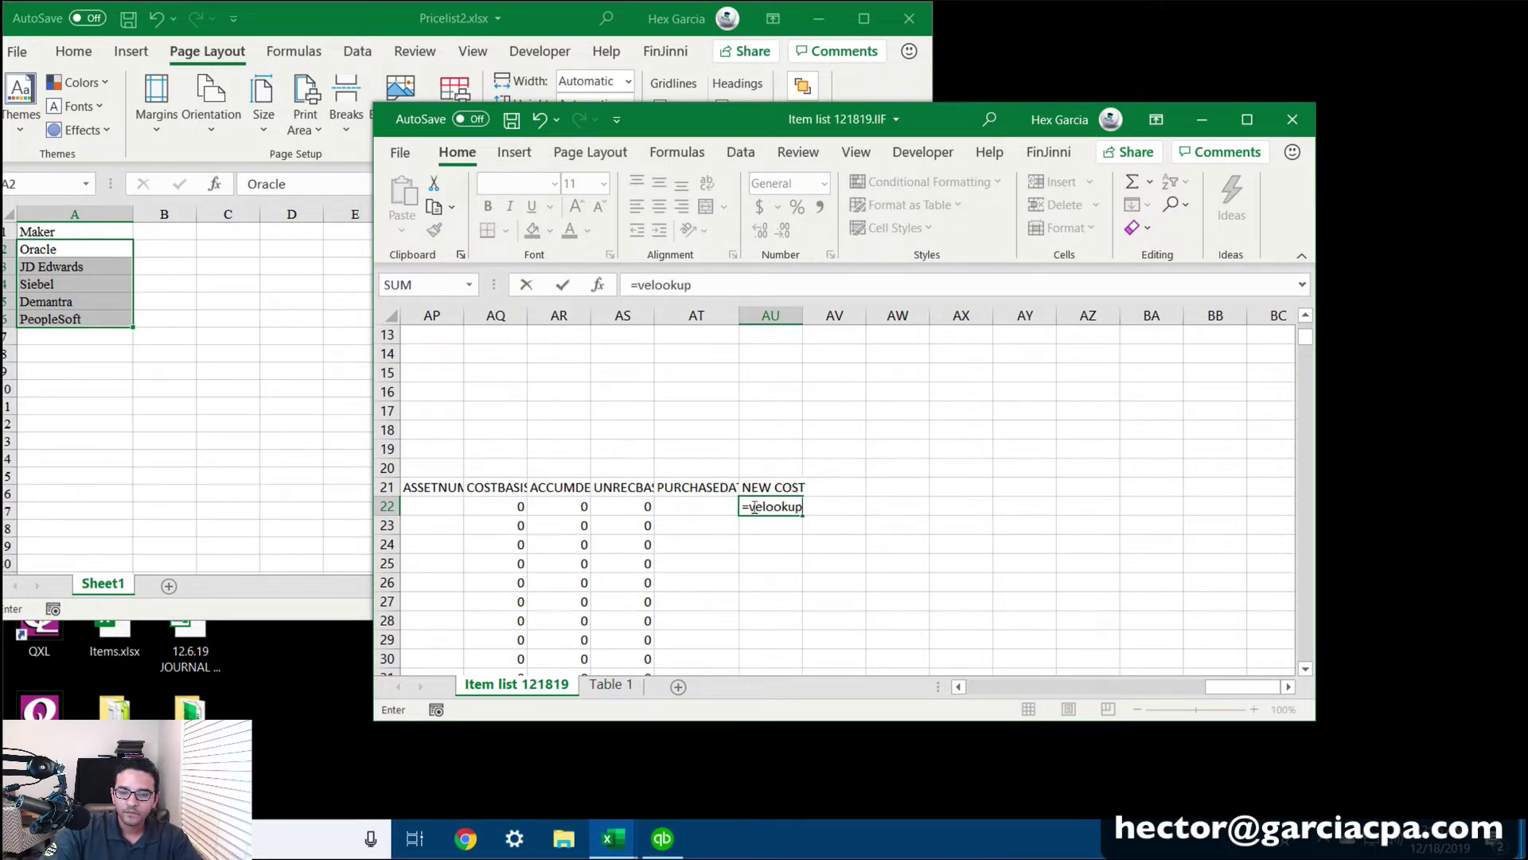
pyautogui.click(754, 507)
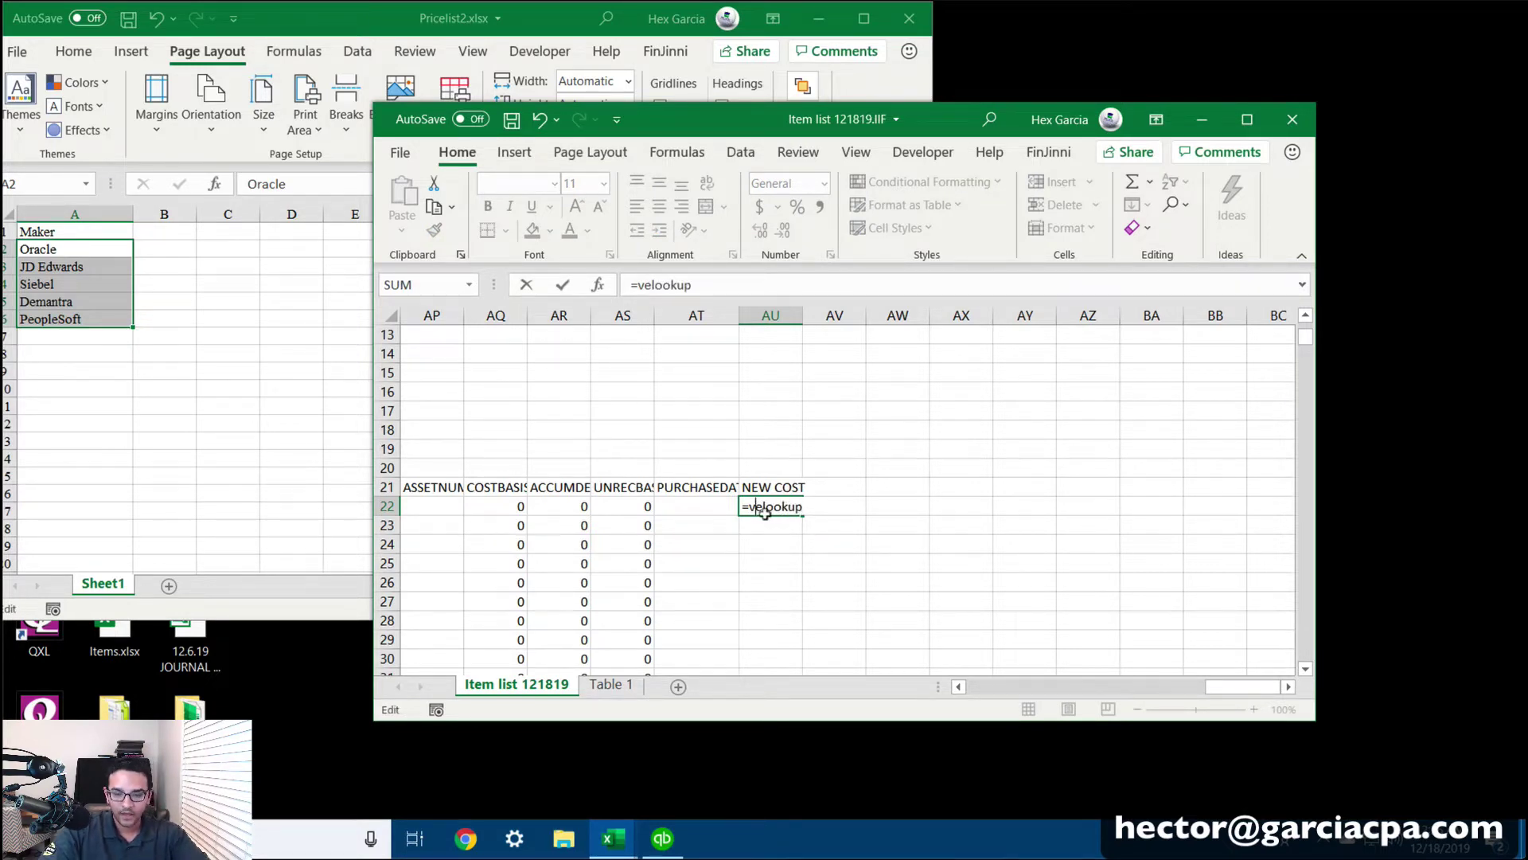
pyautogui.press('Delete')
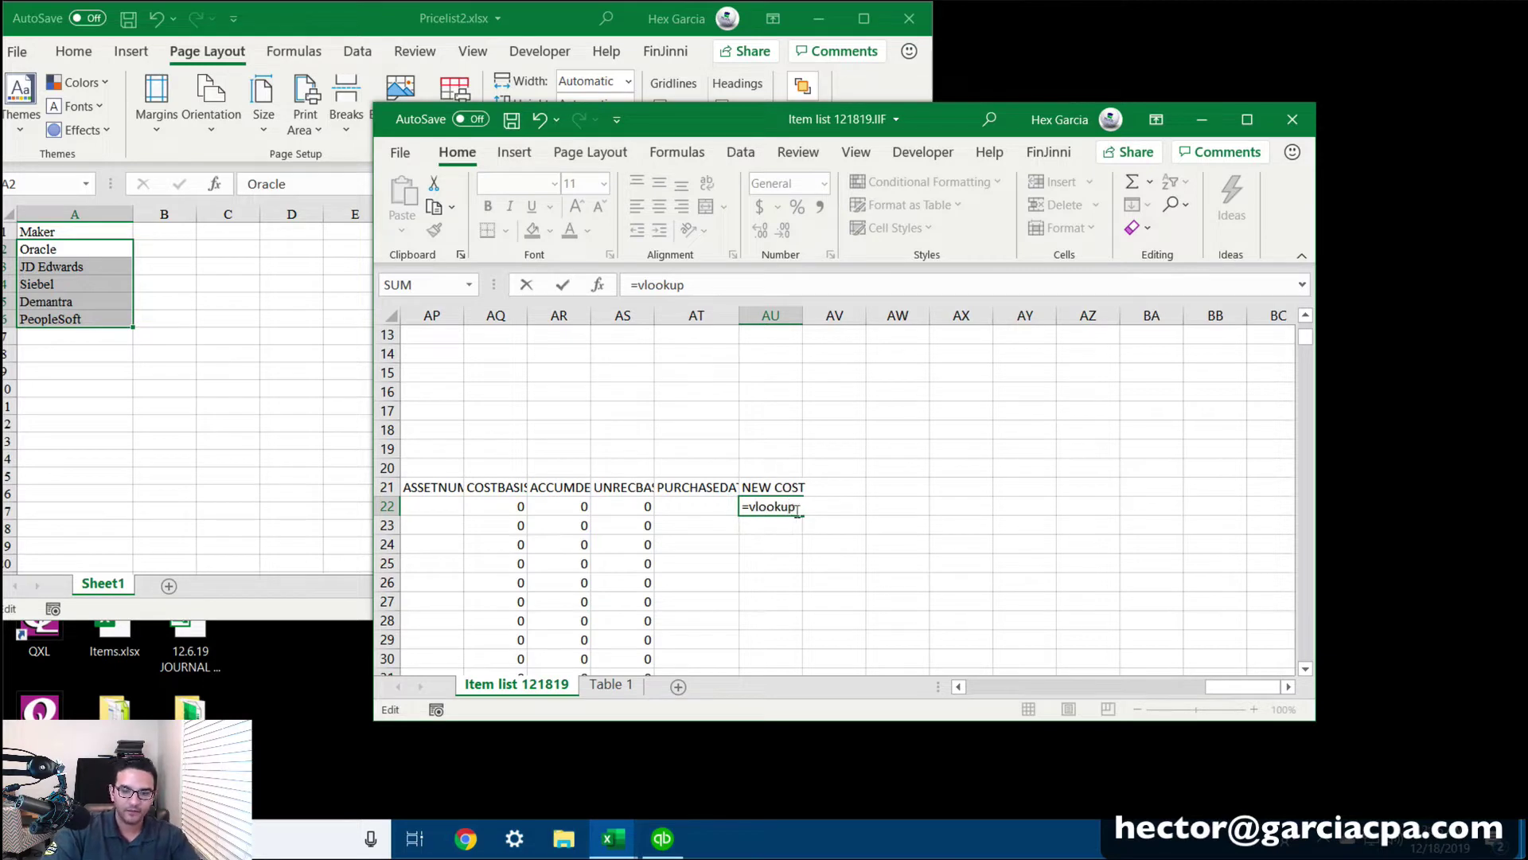
pyautogui.write('(')
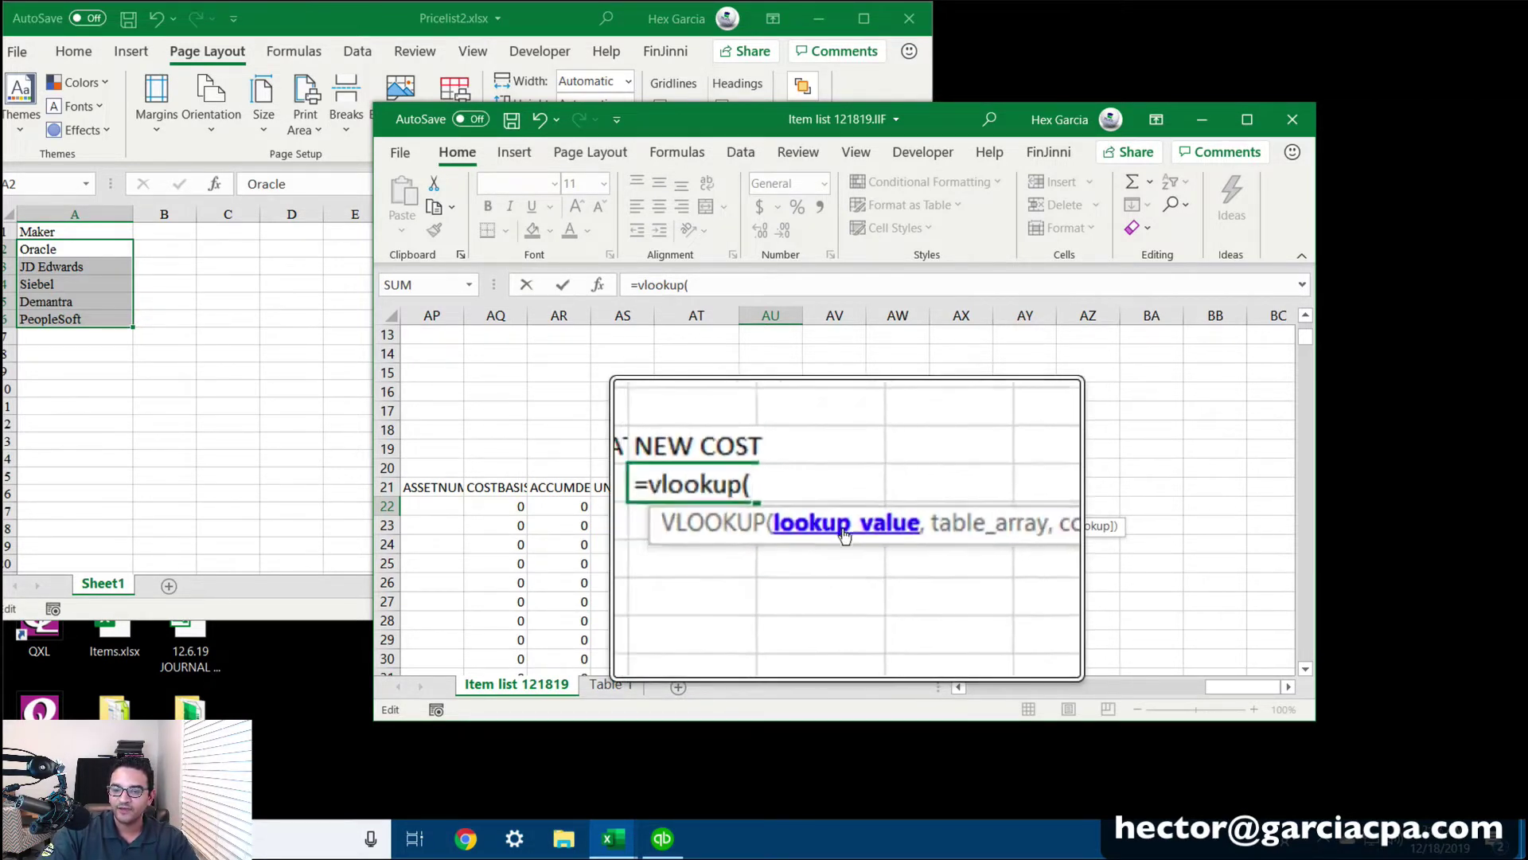
pyautogui.moveTo(1243, 688); pyautogui.dragTo(992, 697)
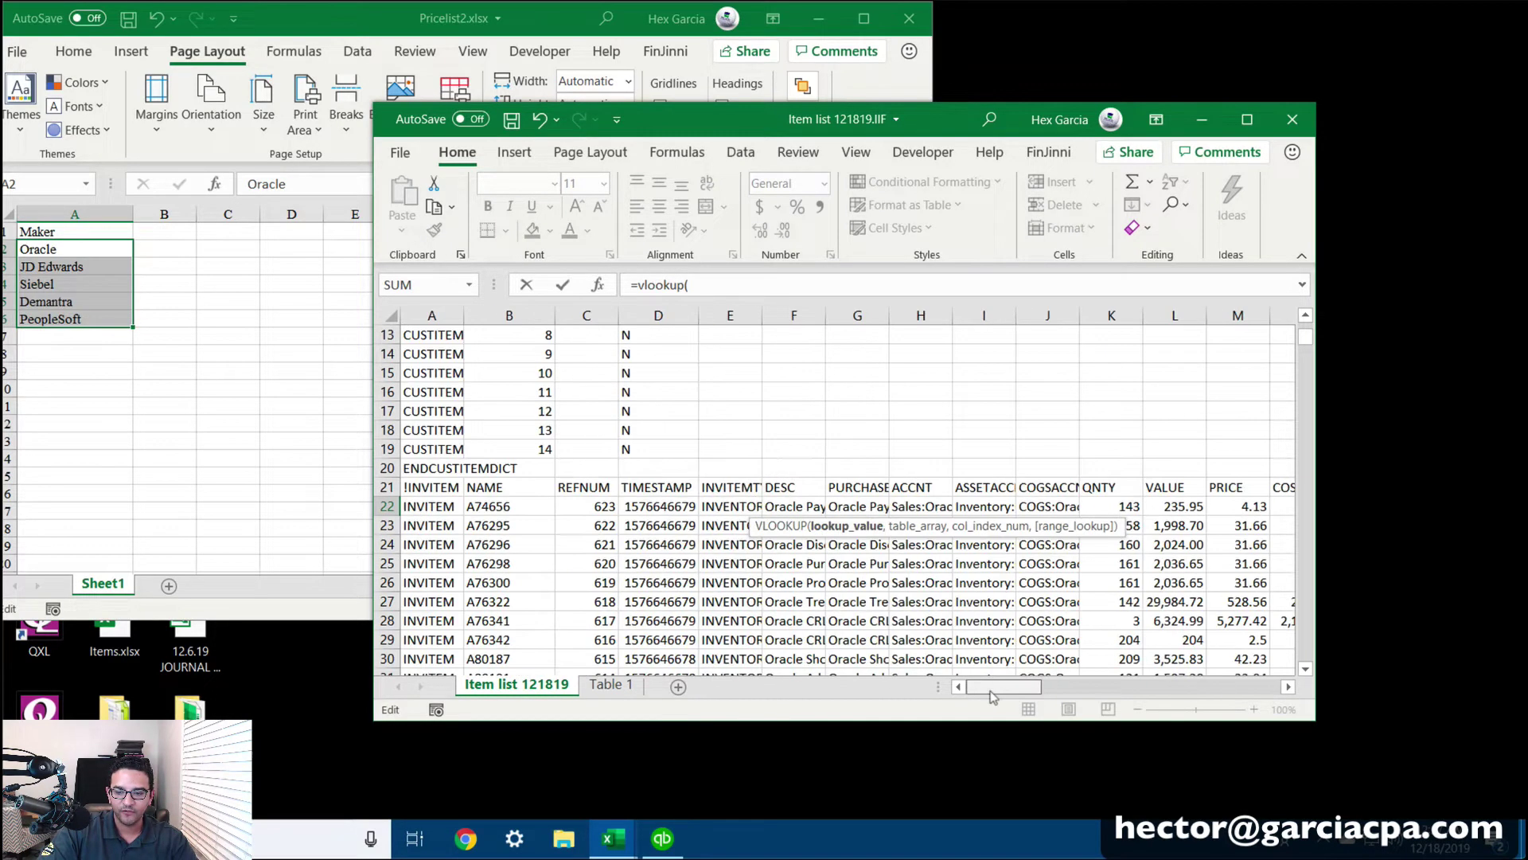
pyautogui.click(475, 500)
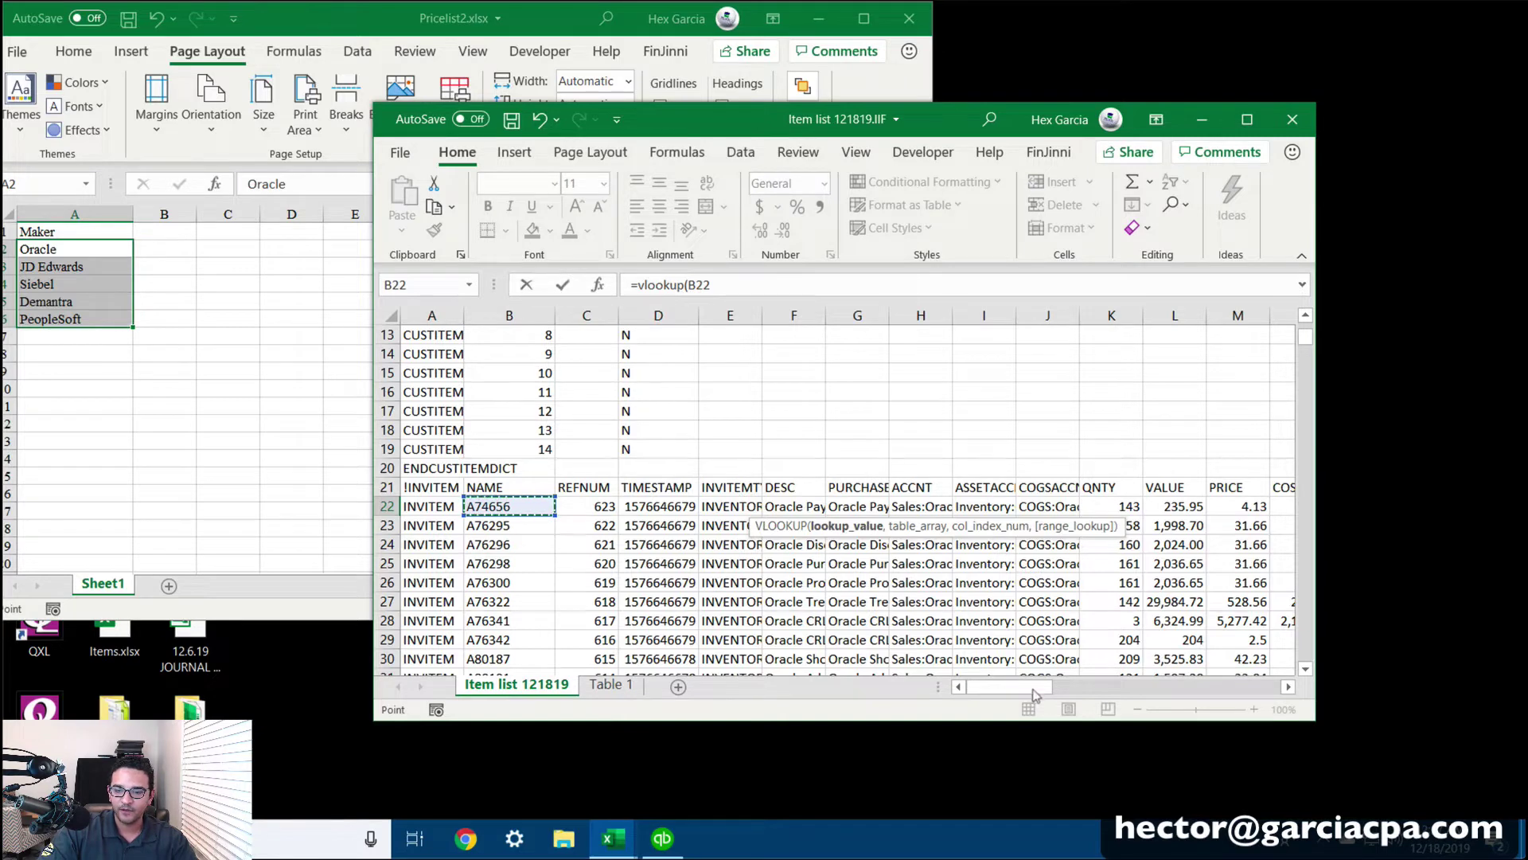
pyautogui.moveTo(1045, 687); pyautogui.dragTo(1271, 691)
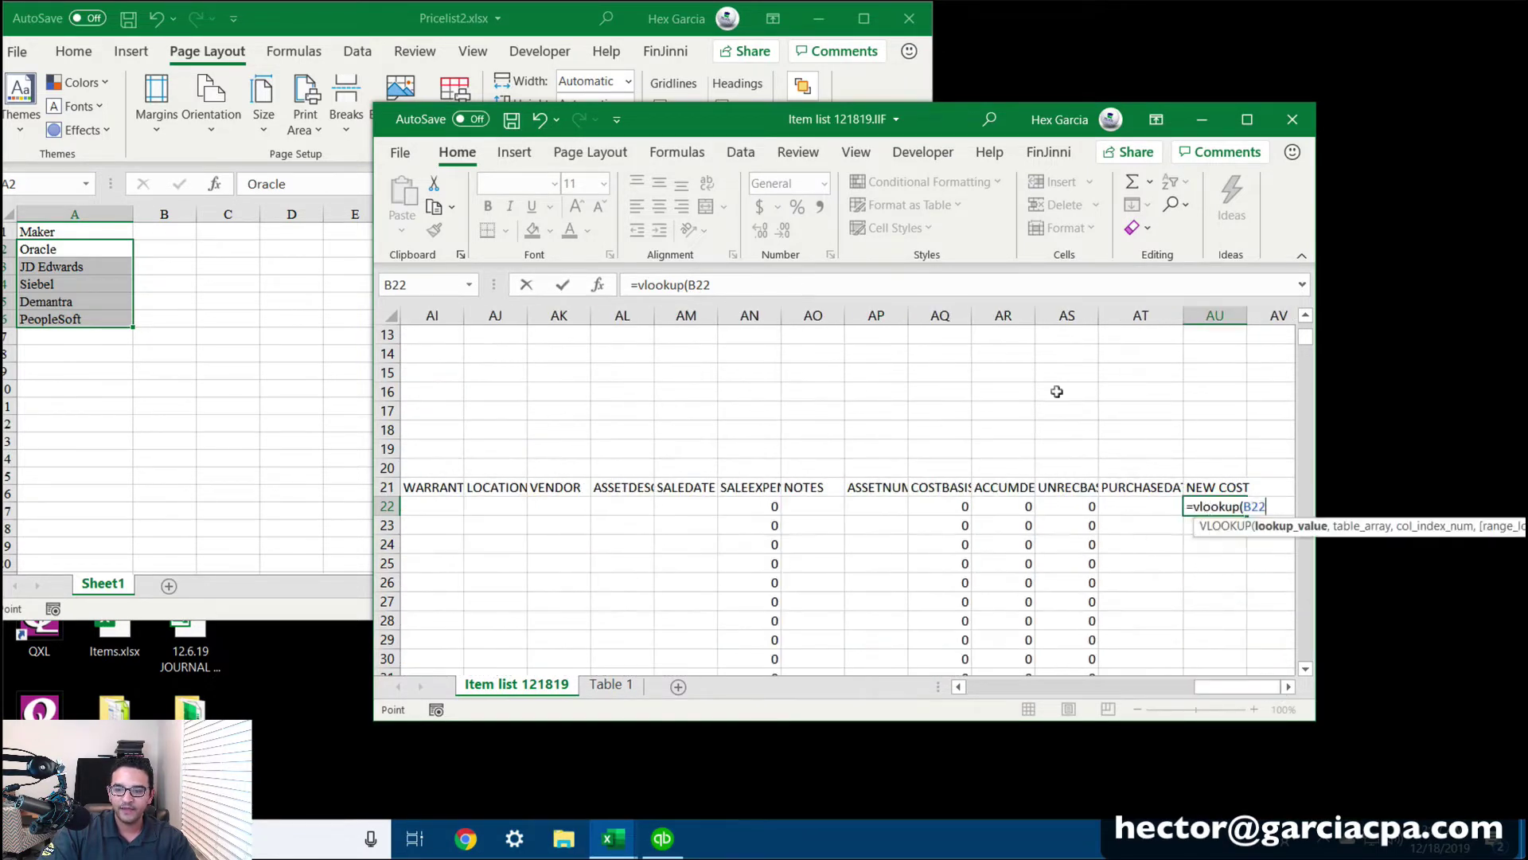
pyautogui.click(725, 285)
pyautogui.write(',')
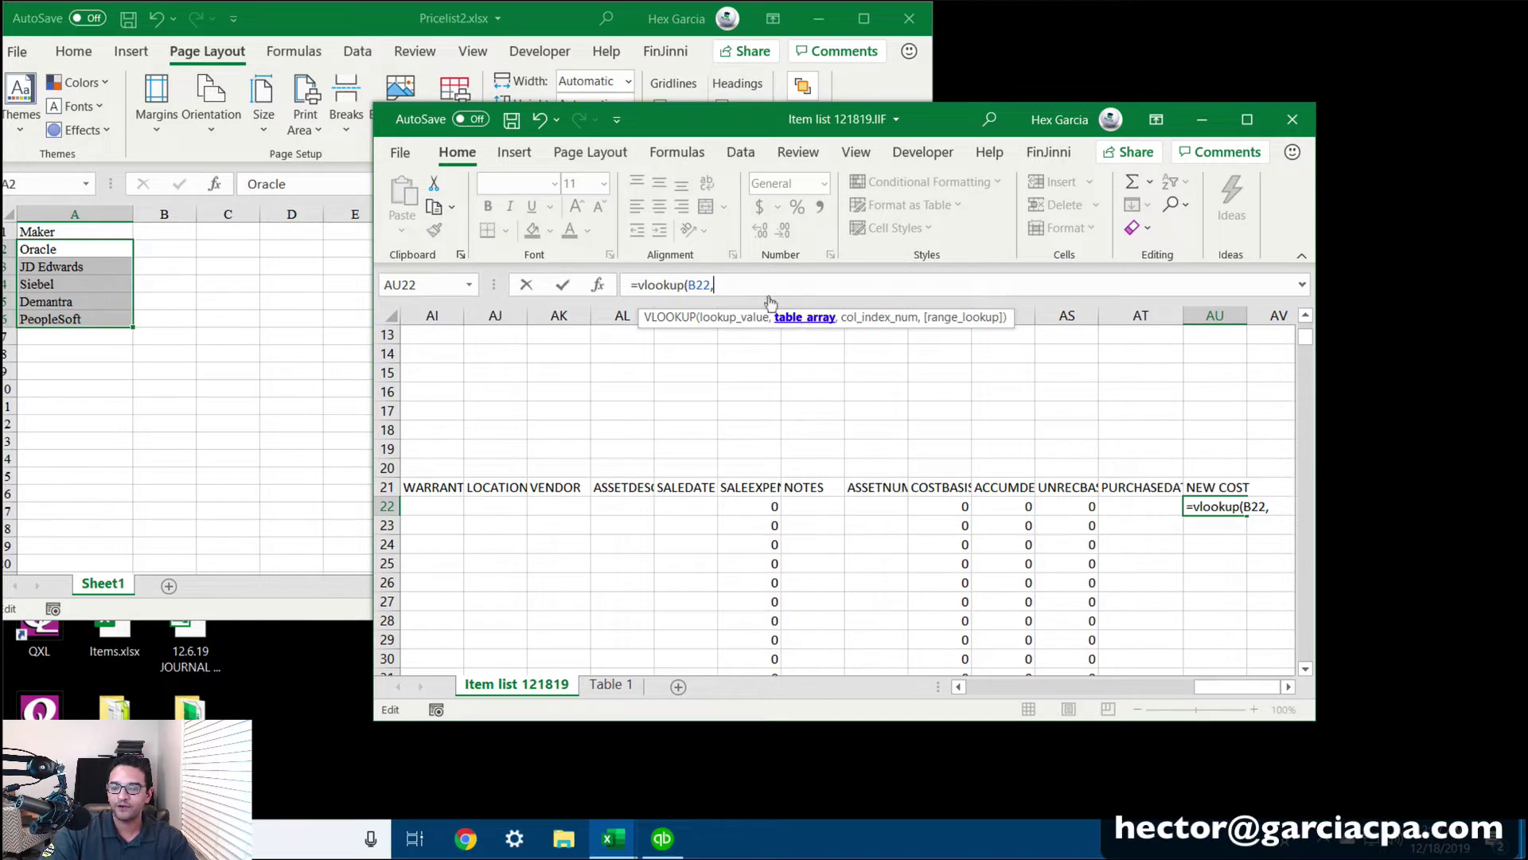
# Complete the AU22 VLOOKUP with NEWPRICELIST as the table array, column index 2 and FALSE for an exact match.
pyautogui.write('NEW')
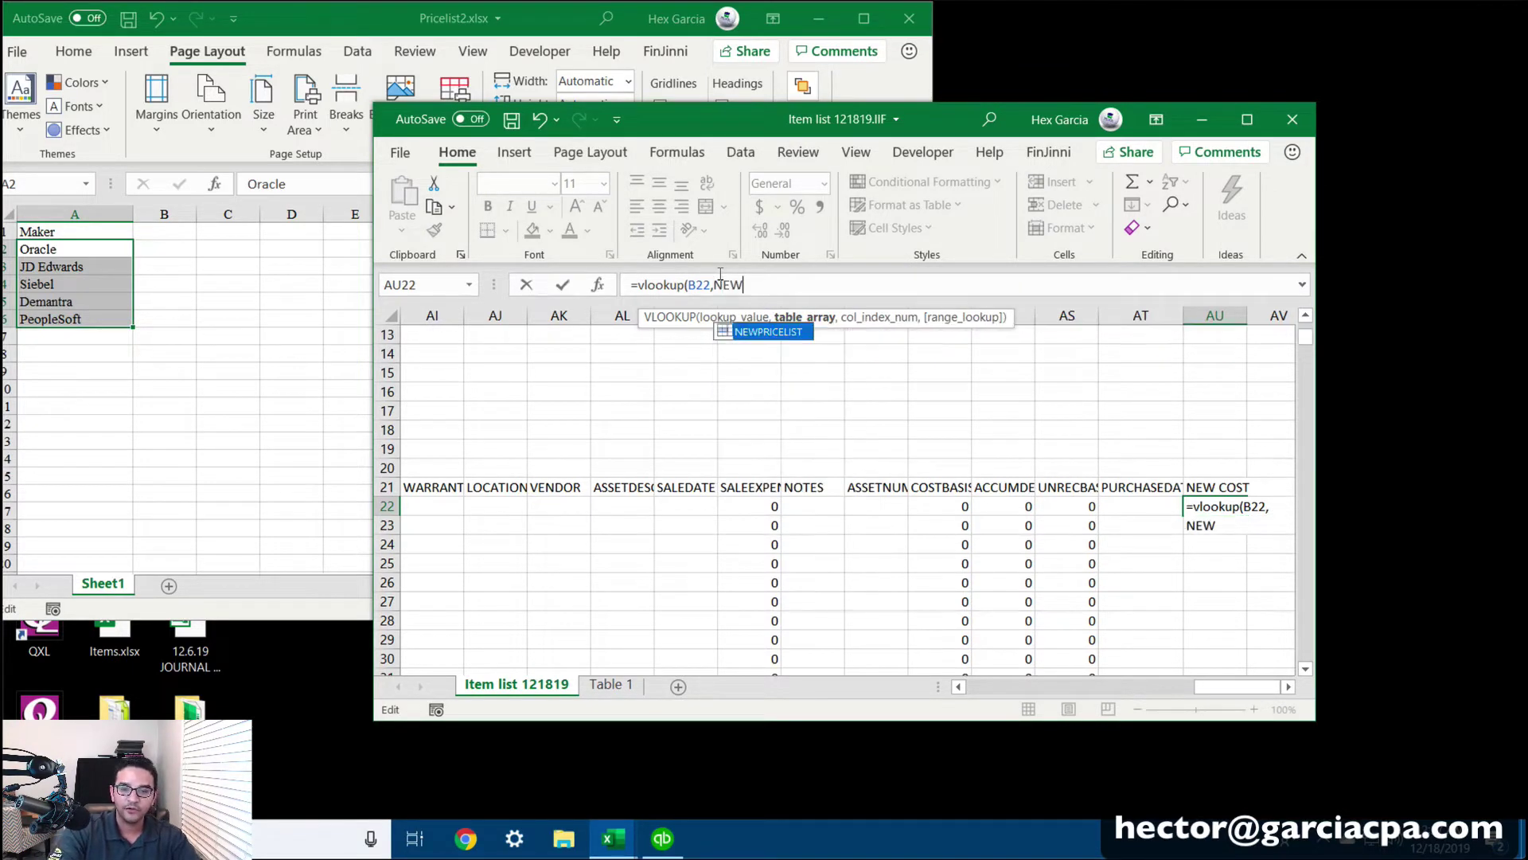
pyautogui.doubleClick(757, 332)
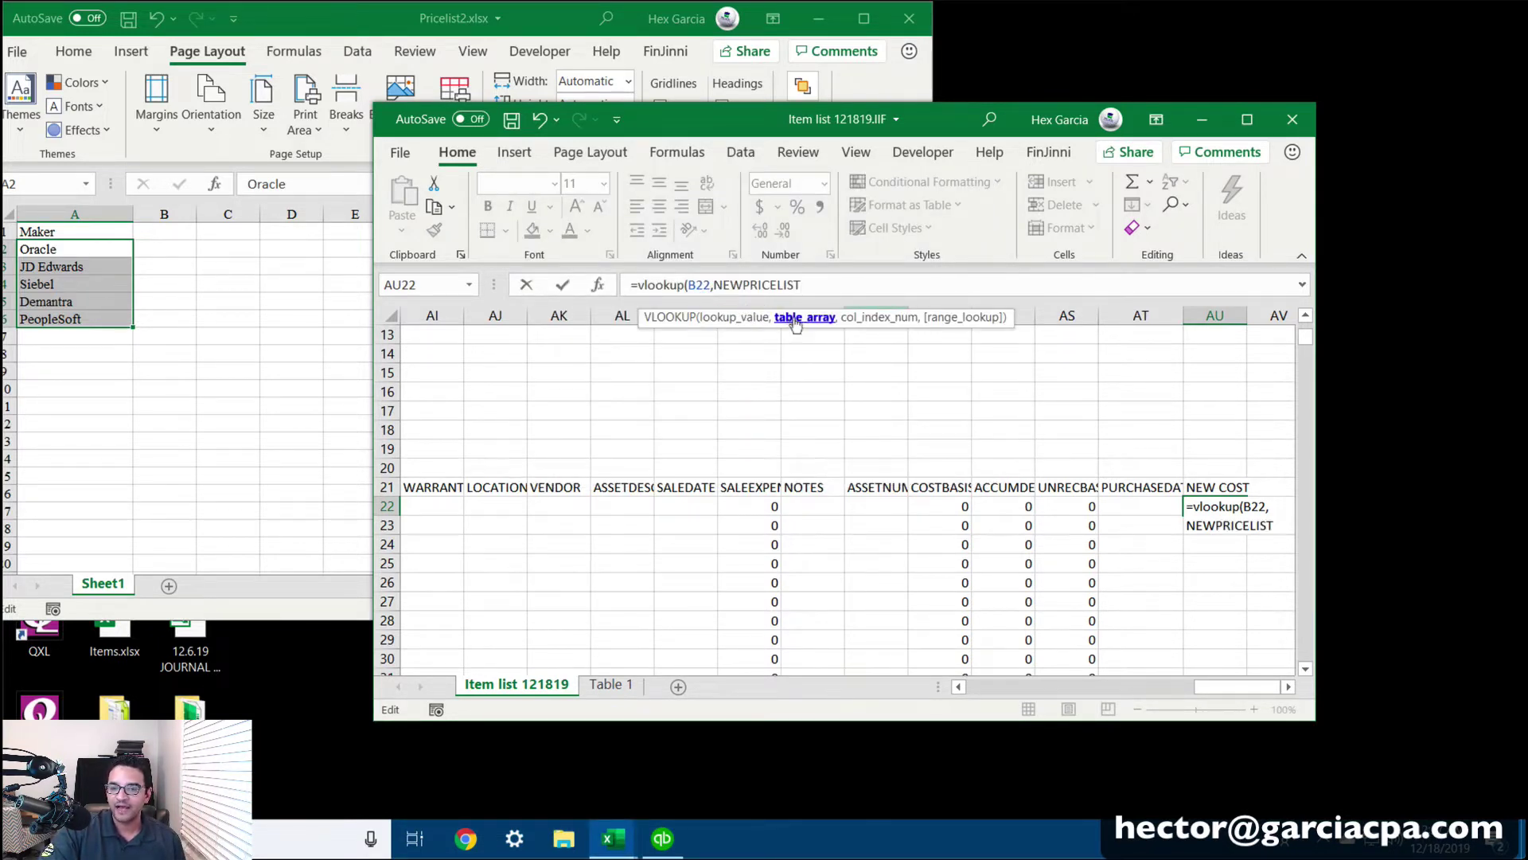
pyautogui.write(',2')
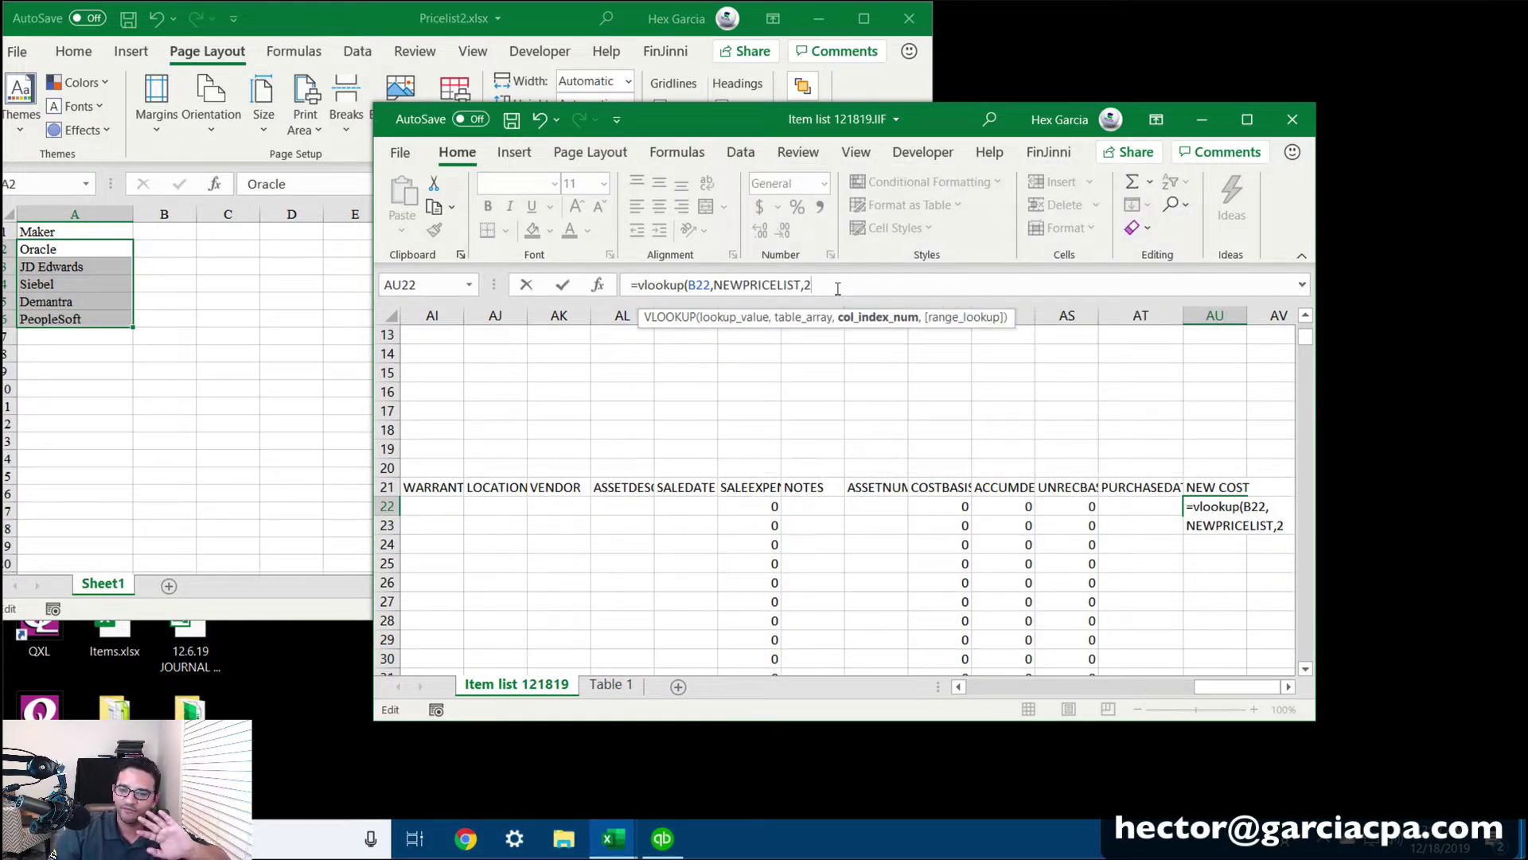
pyautogui.write(',F')
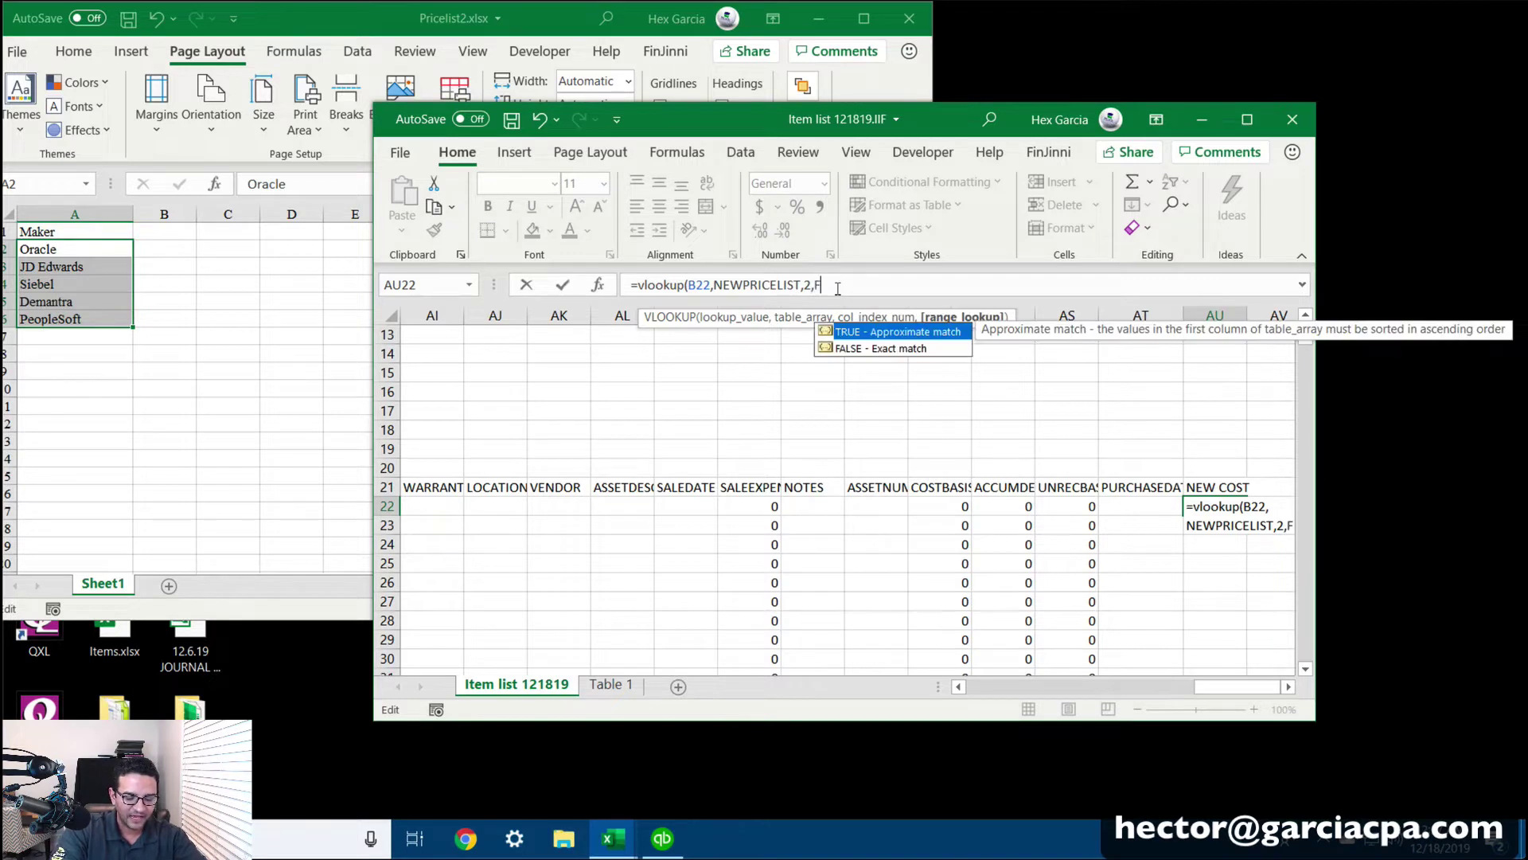
pyautogui.write('ALSE)')
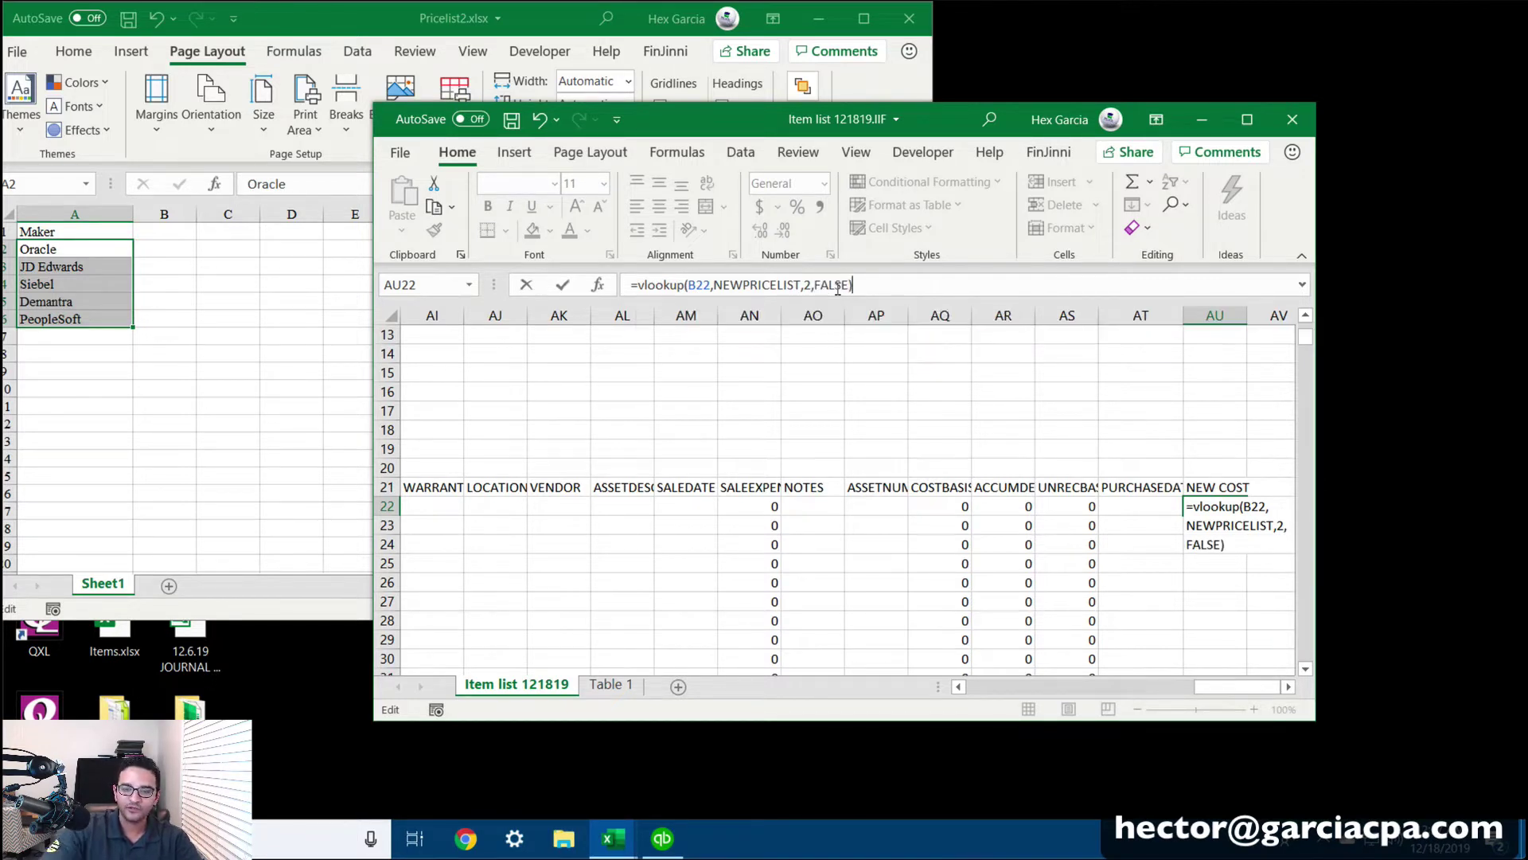
pyautogui.press('super+plus')
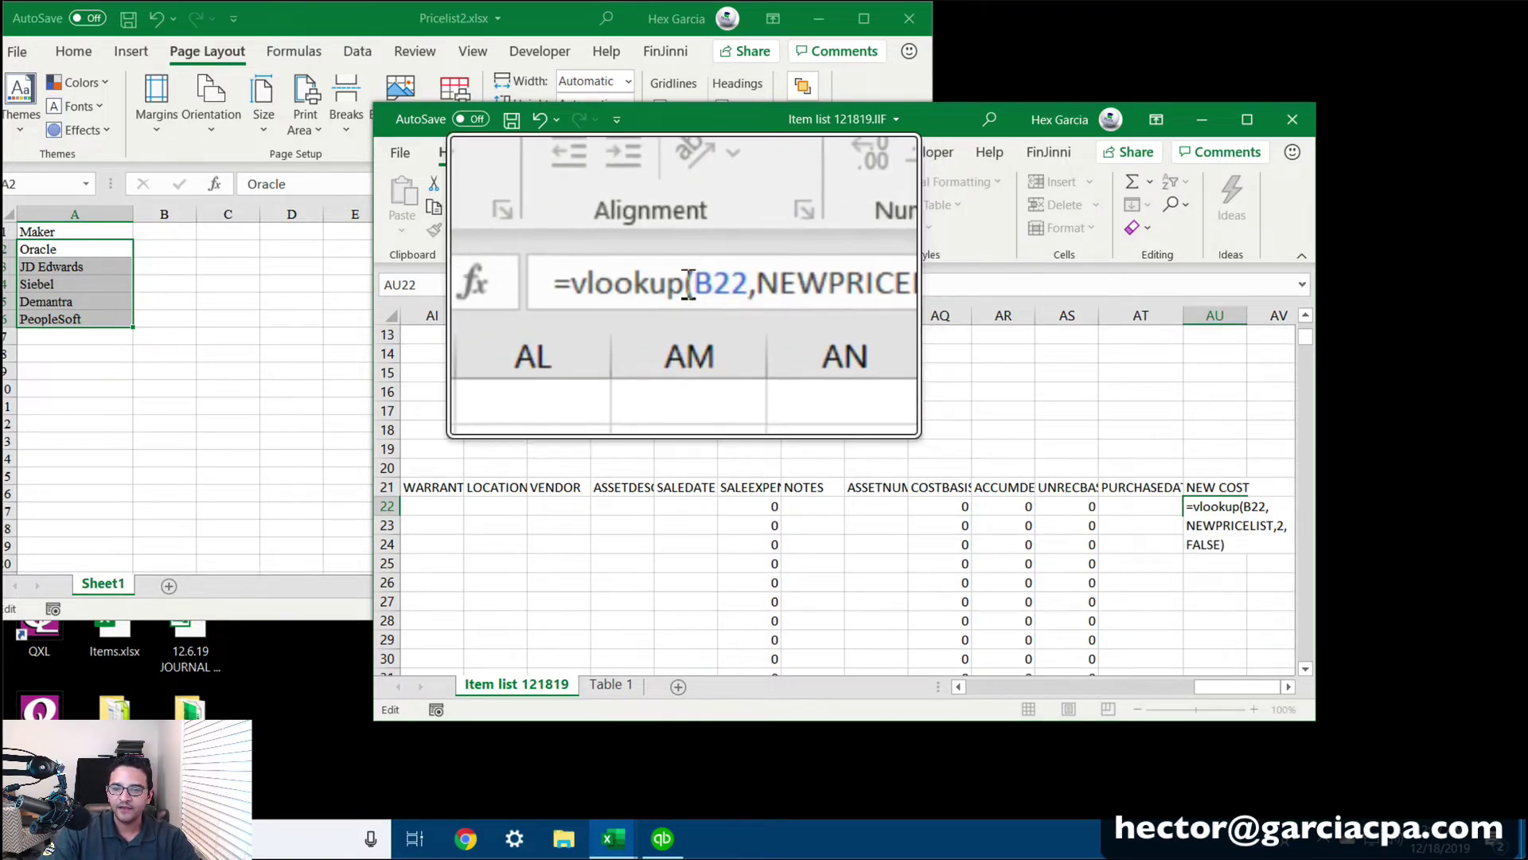
pyautogui.moveTo(708, 284); pyautogui.dragTo(798, 284)
pyautogui.press('super+Escape')
pyautogui.press('Return')
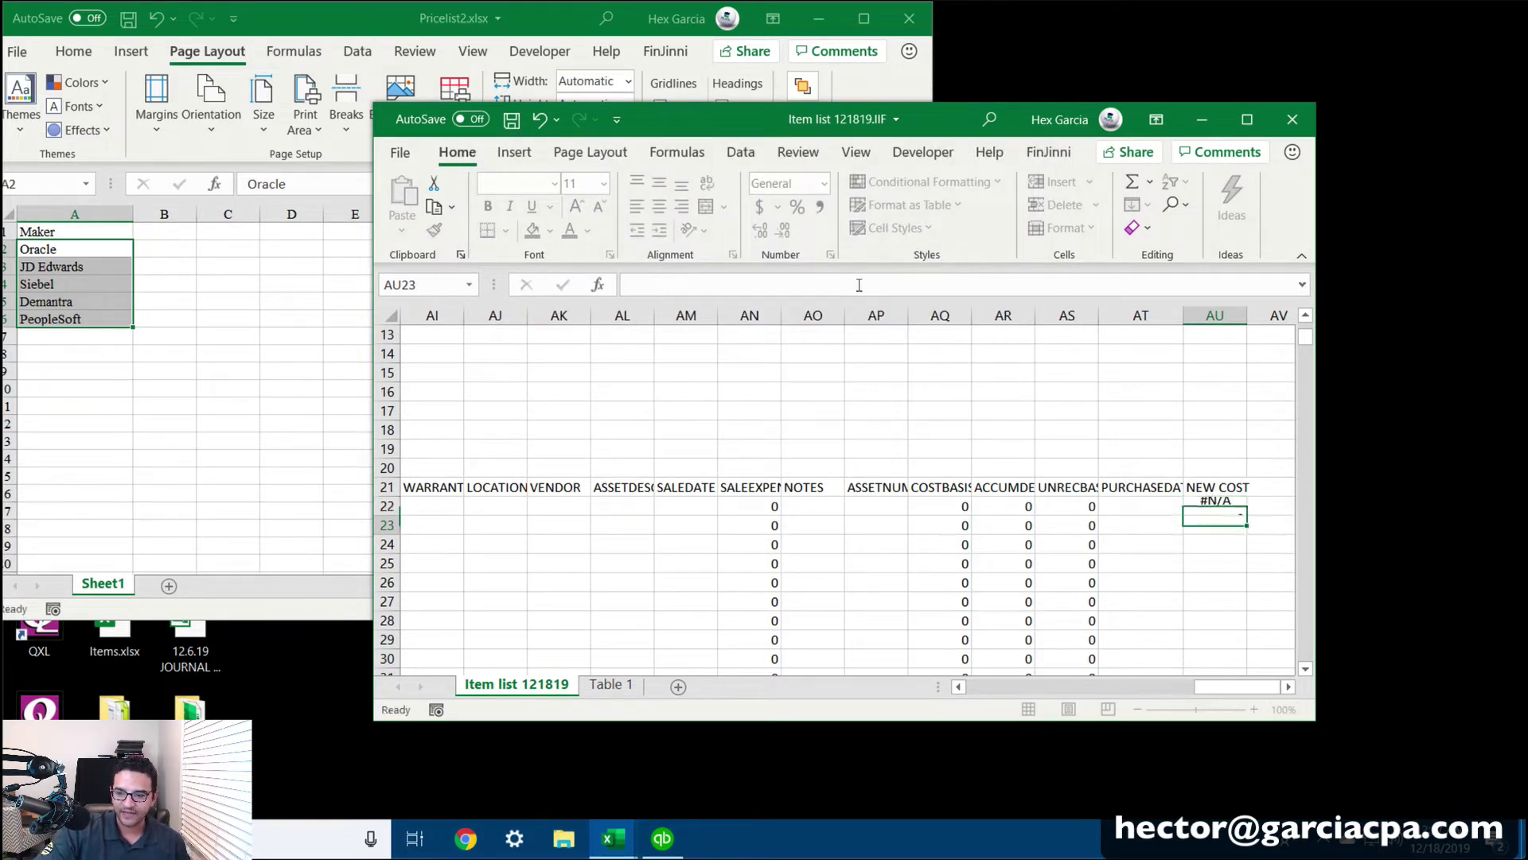
# Fill the AU22 VLOOKUP formula down the NEW COST column for all item rows and look through the results.
pyautogui.click(1216, 503)
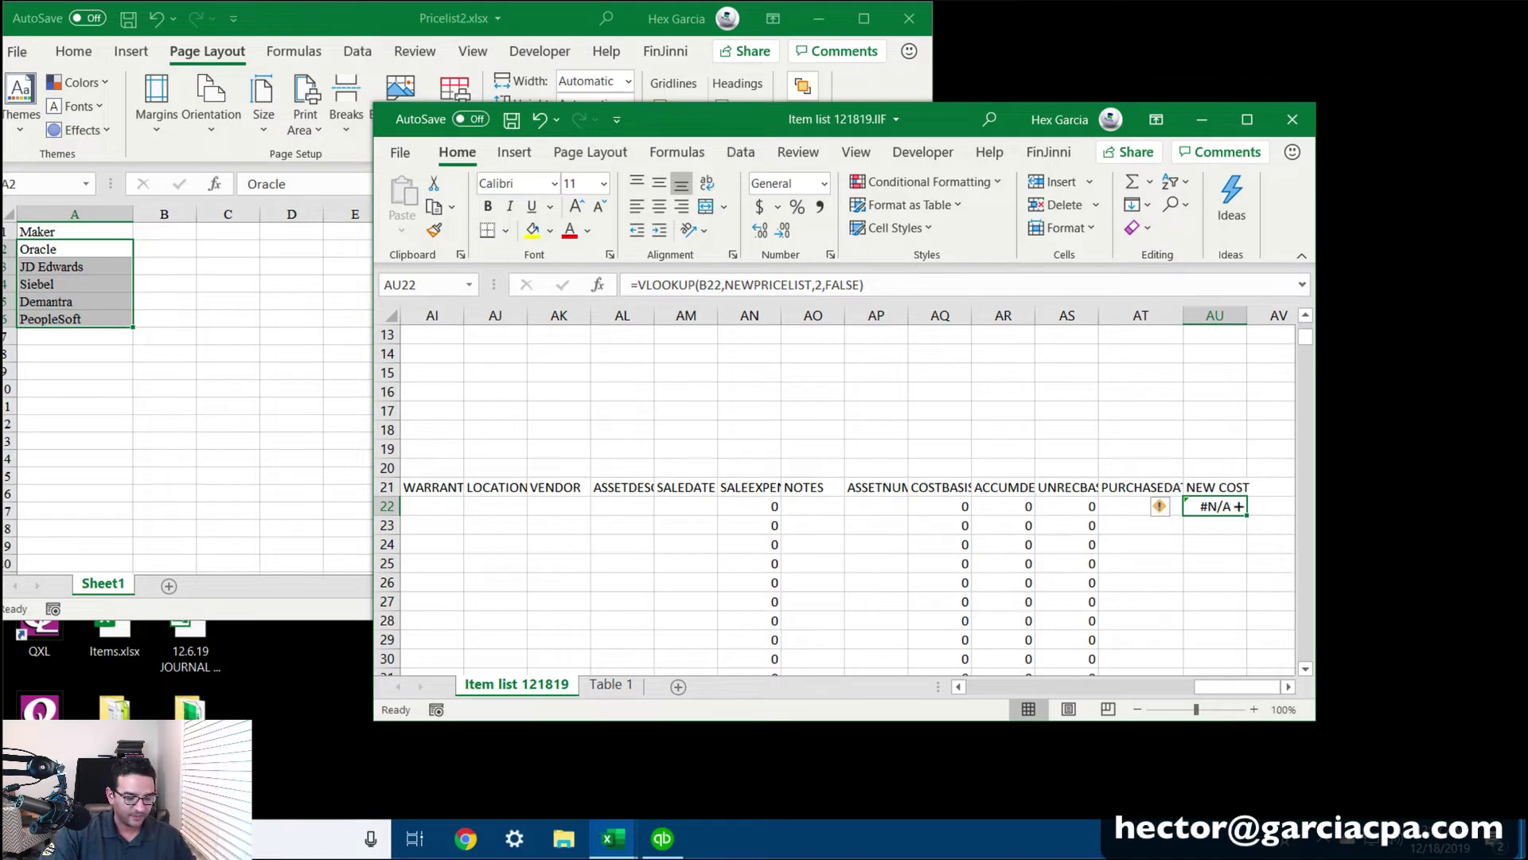
pyautogui.press('super+plus')
pyautogui.press('super+Escape')
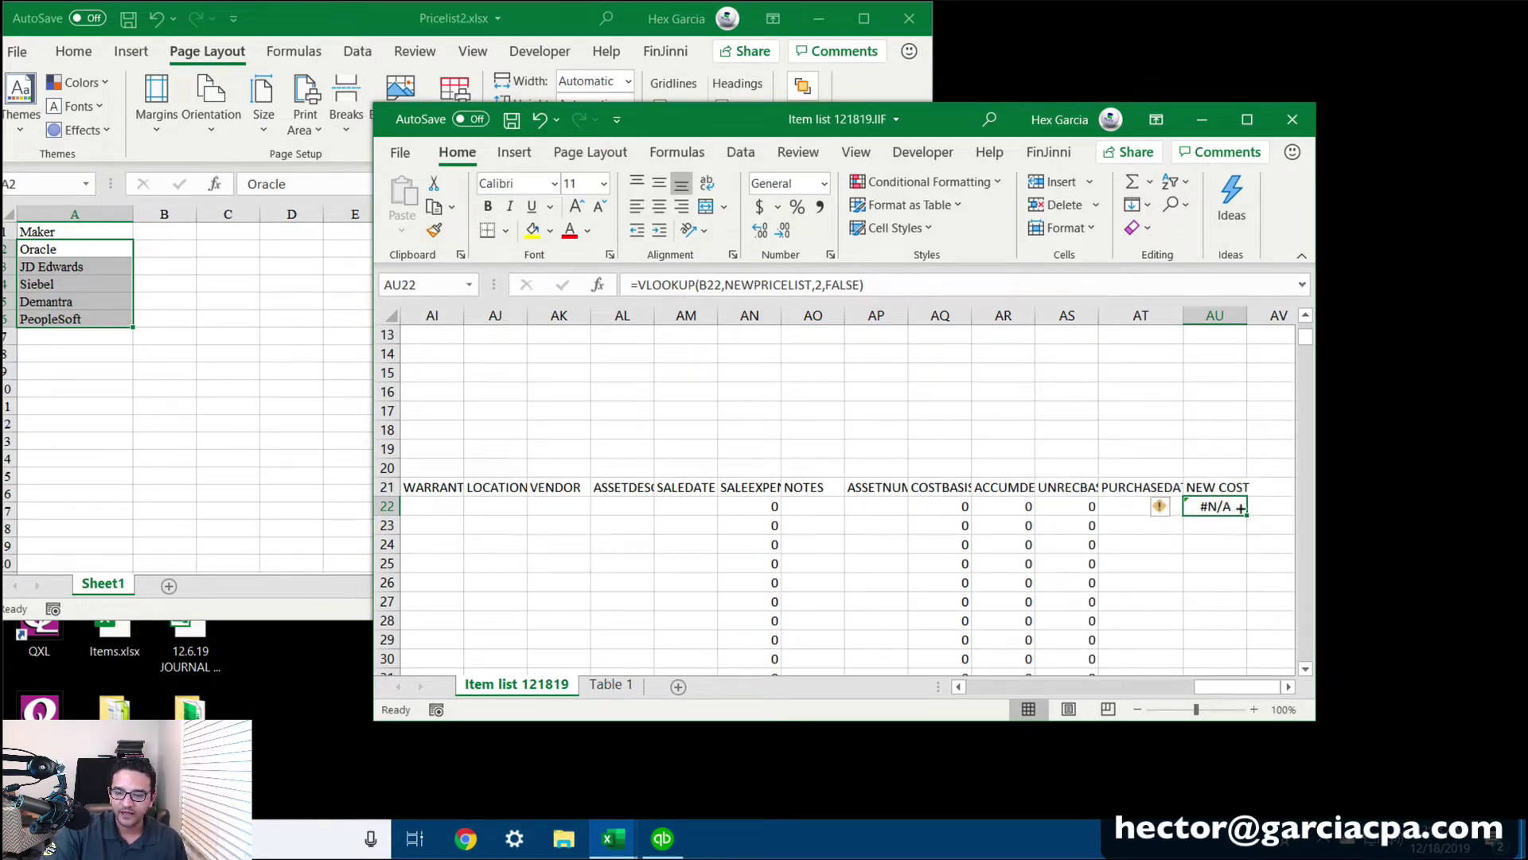
pyautogui.doubleClick(1240, 508)
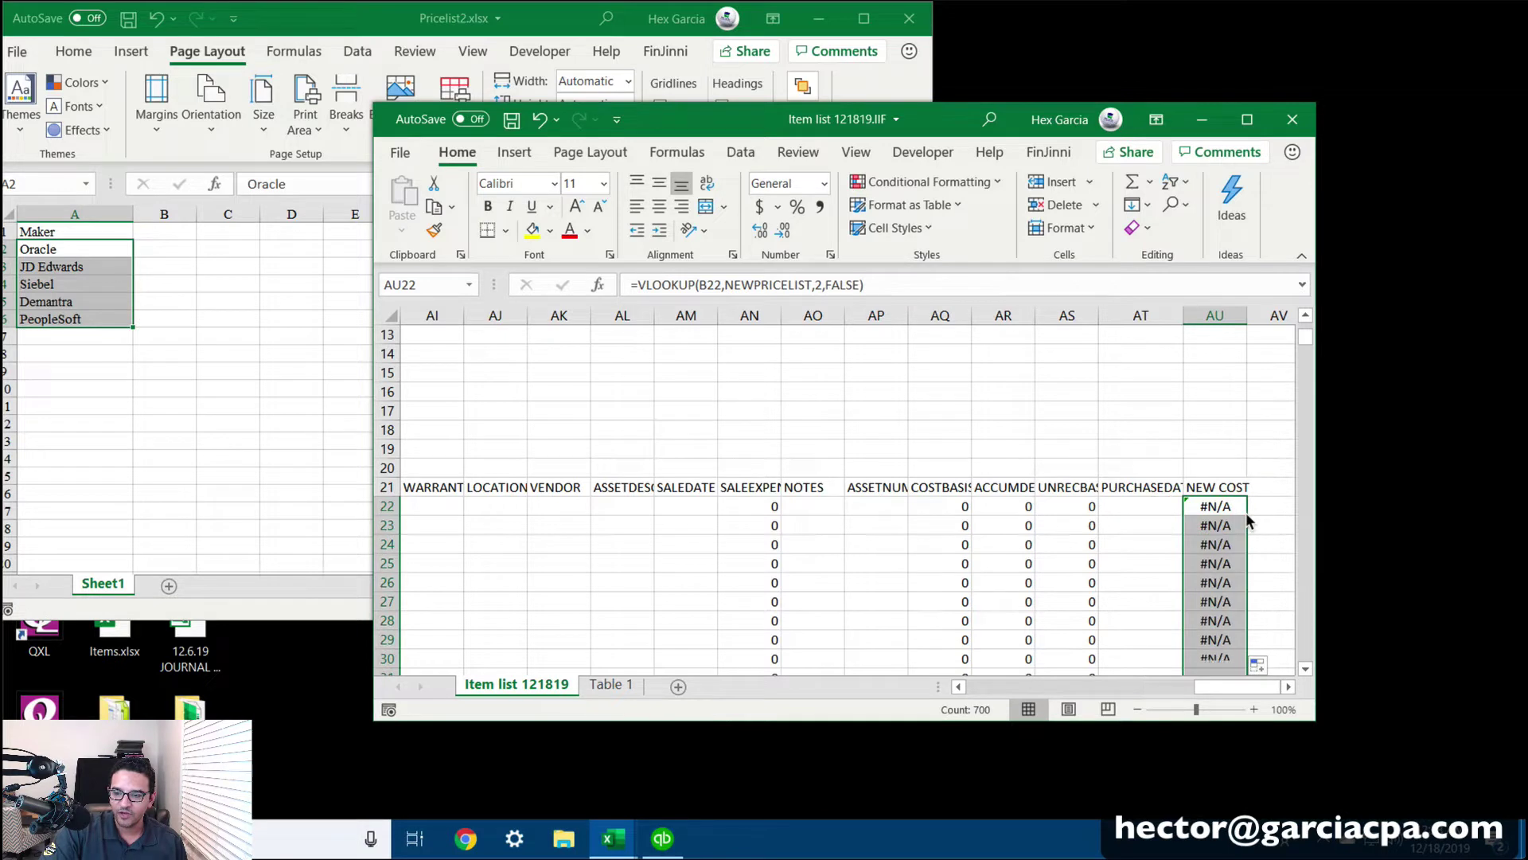
pyautogui.click(1305, 371)
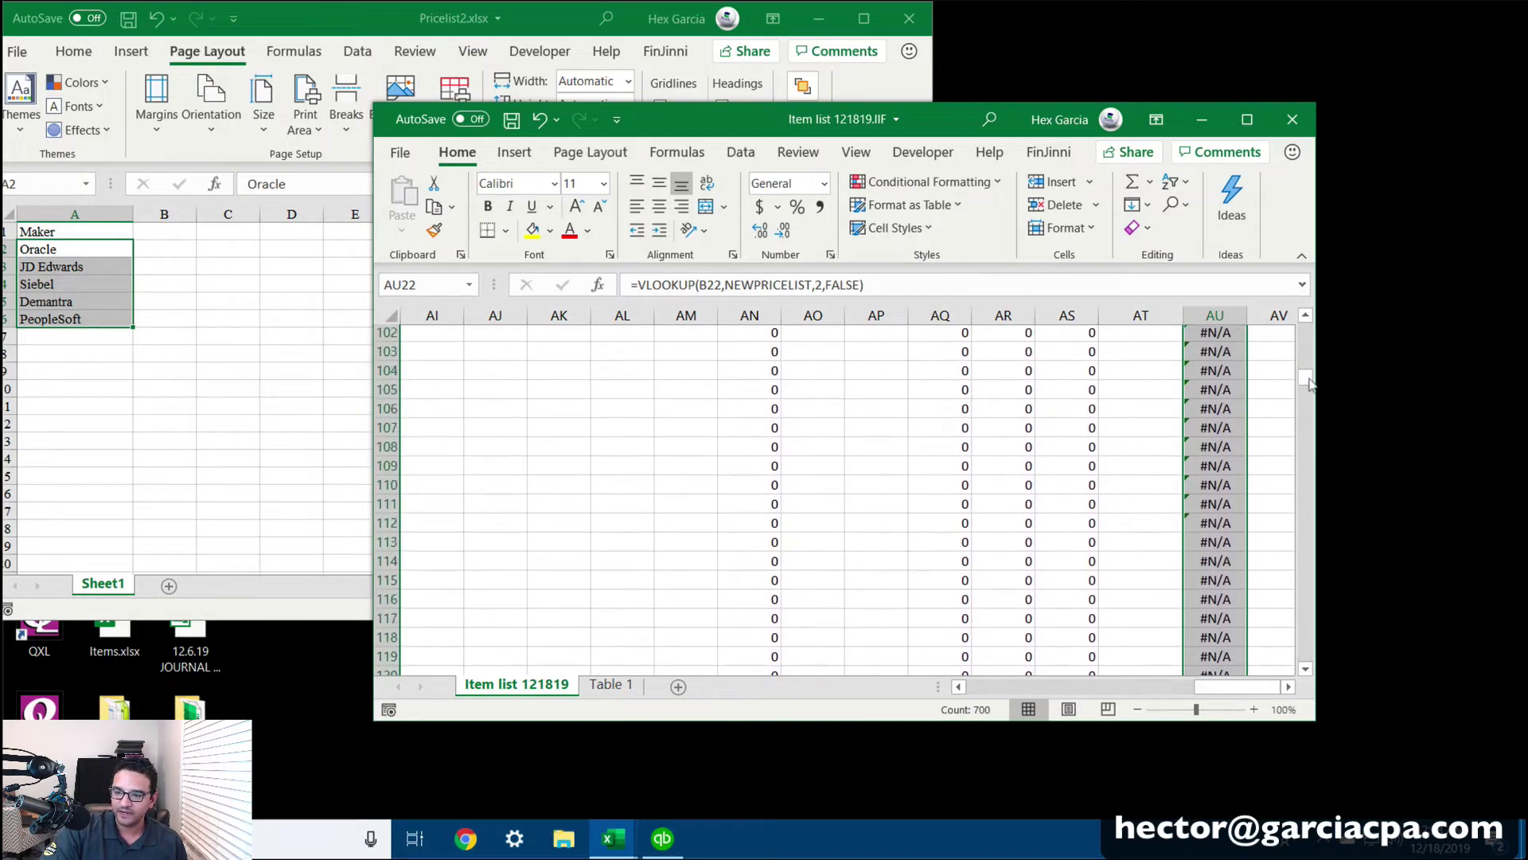
pyautogui.moveTo(1308, 383); pyautogui.dragTo(1306, 331)
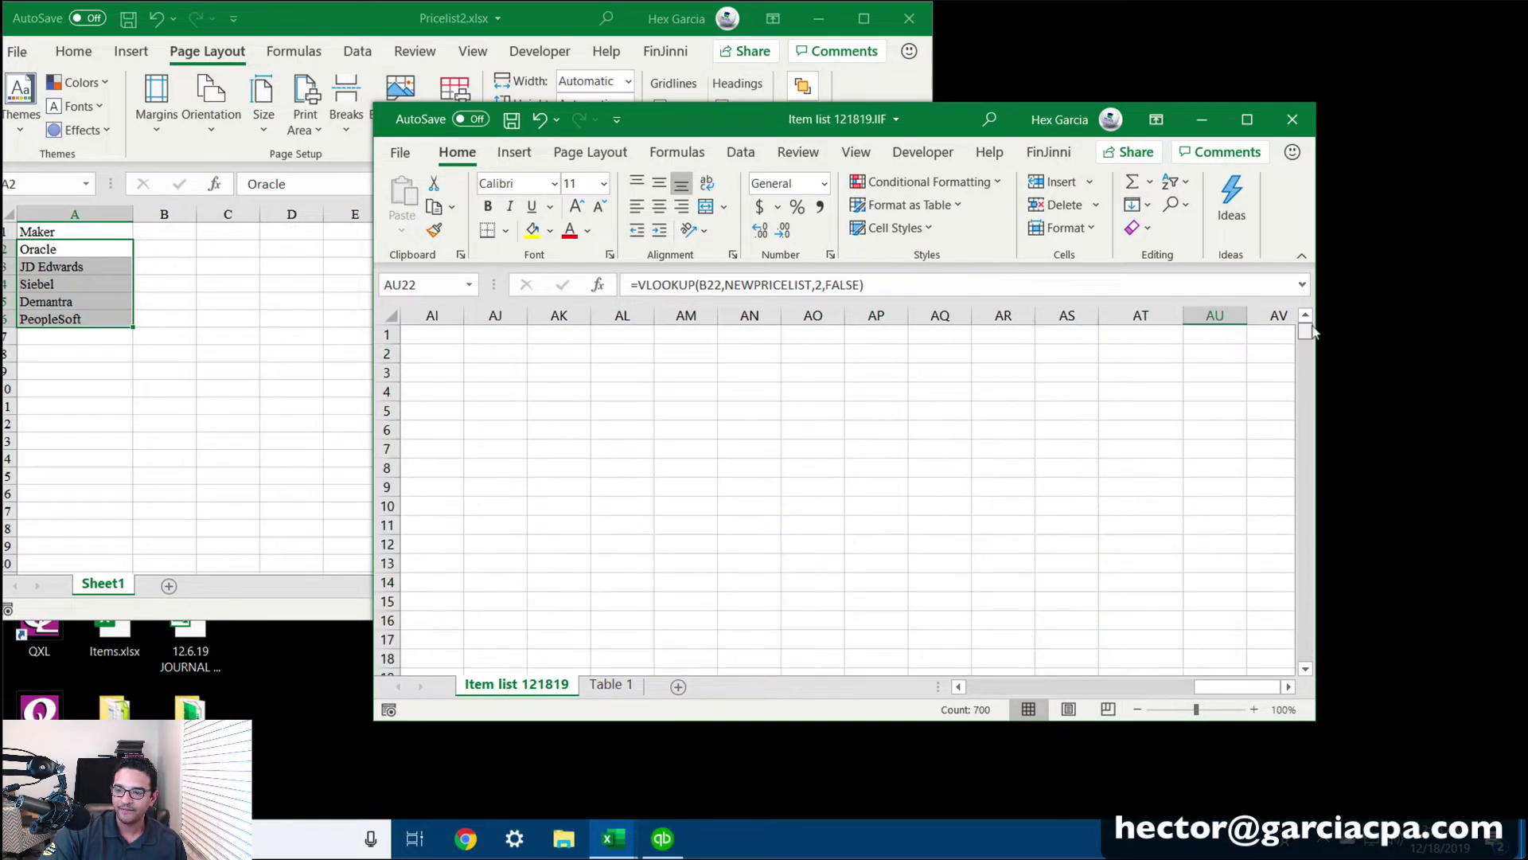
# Wrap the VLOOKUP in cell AU22 in an IFERROR function as its value argument.
pyautogui.click(1304, 643)
pyautogui.click(1196, 385)
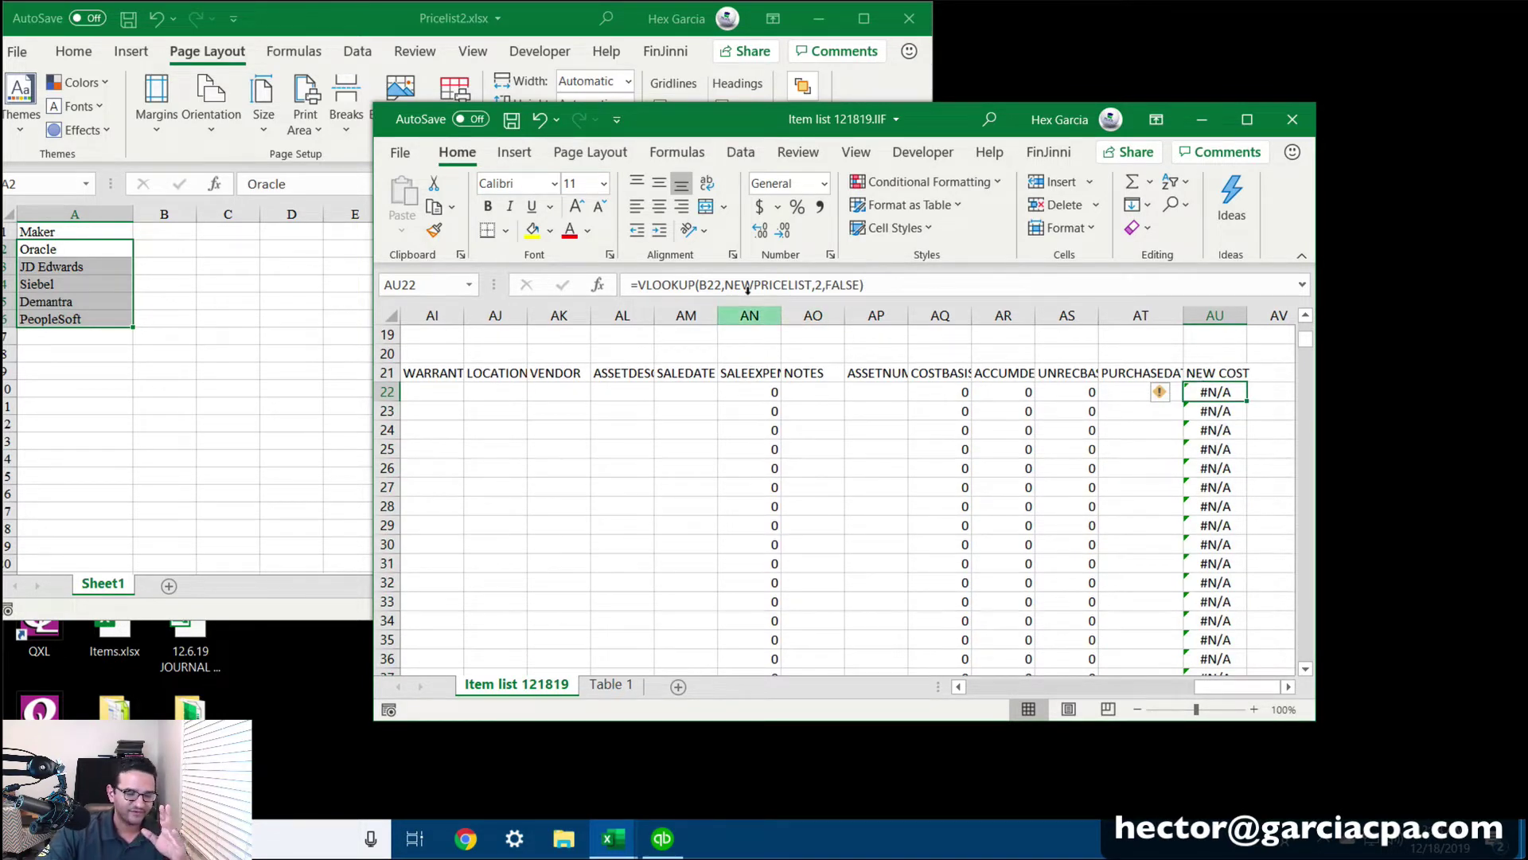
pyautogui.click(638, 284)
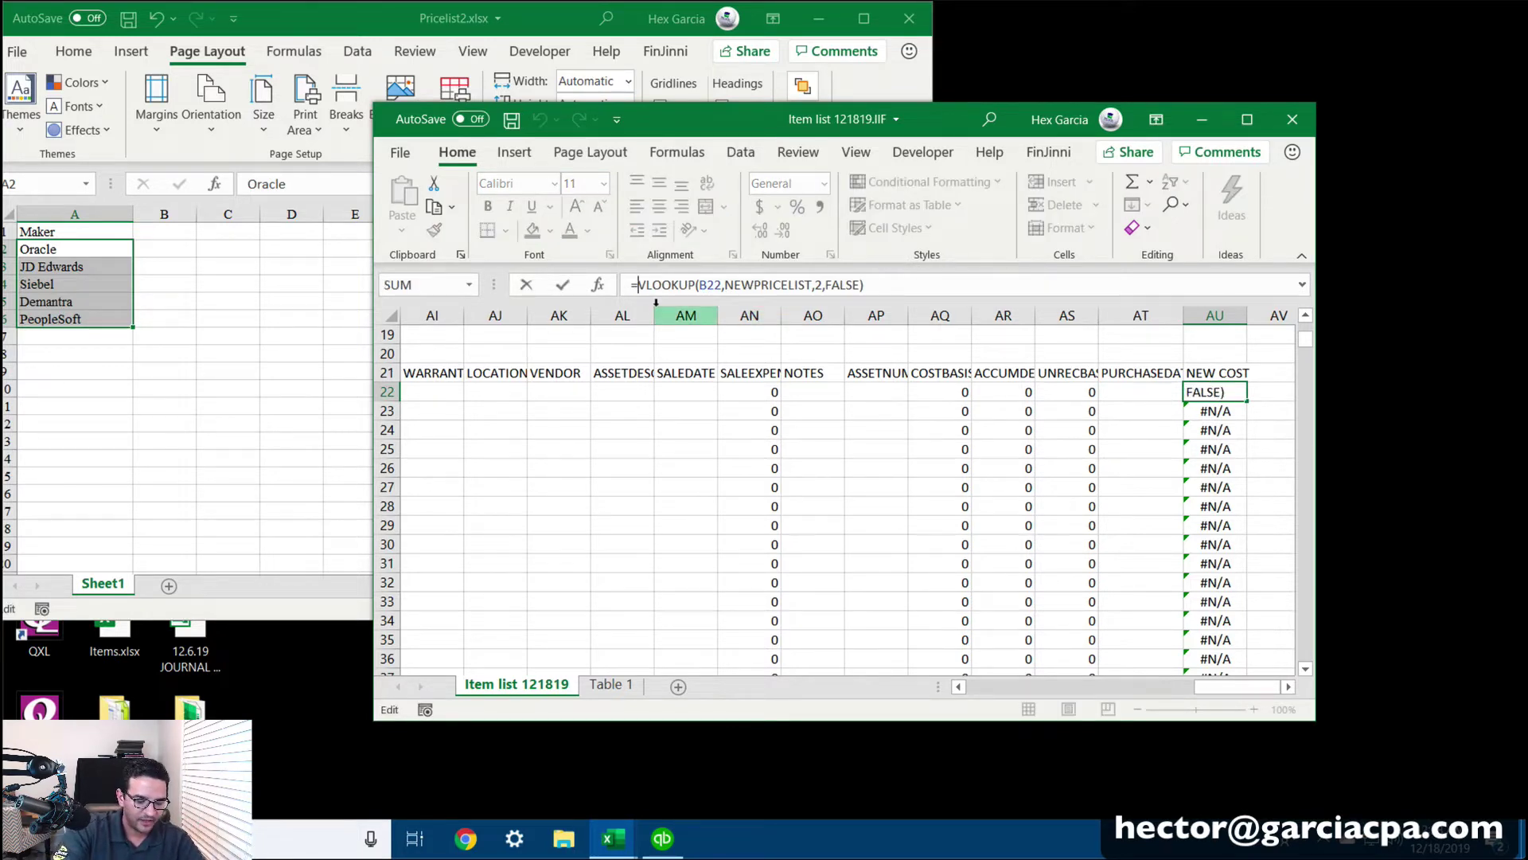
pyautogui.write('if')
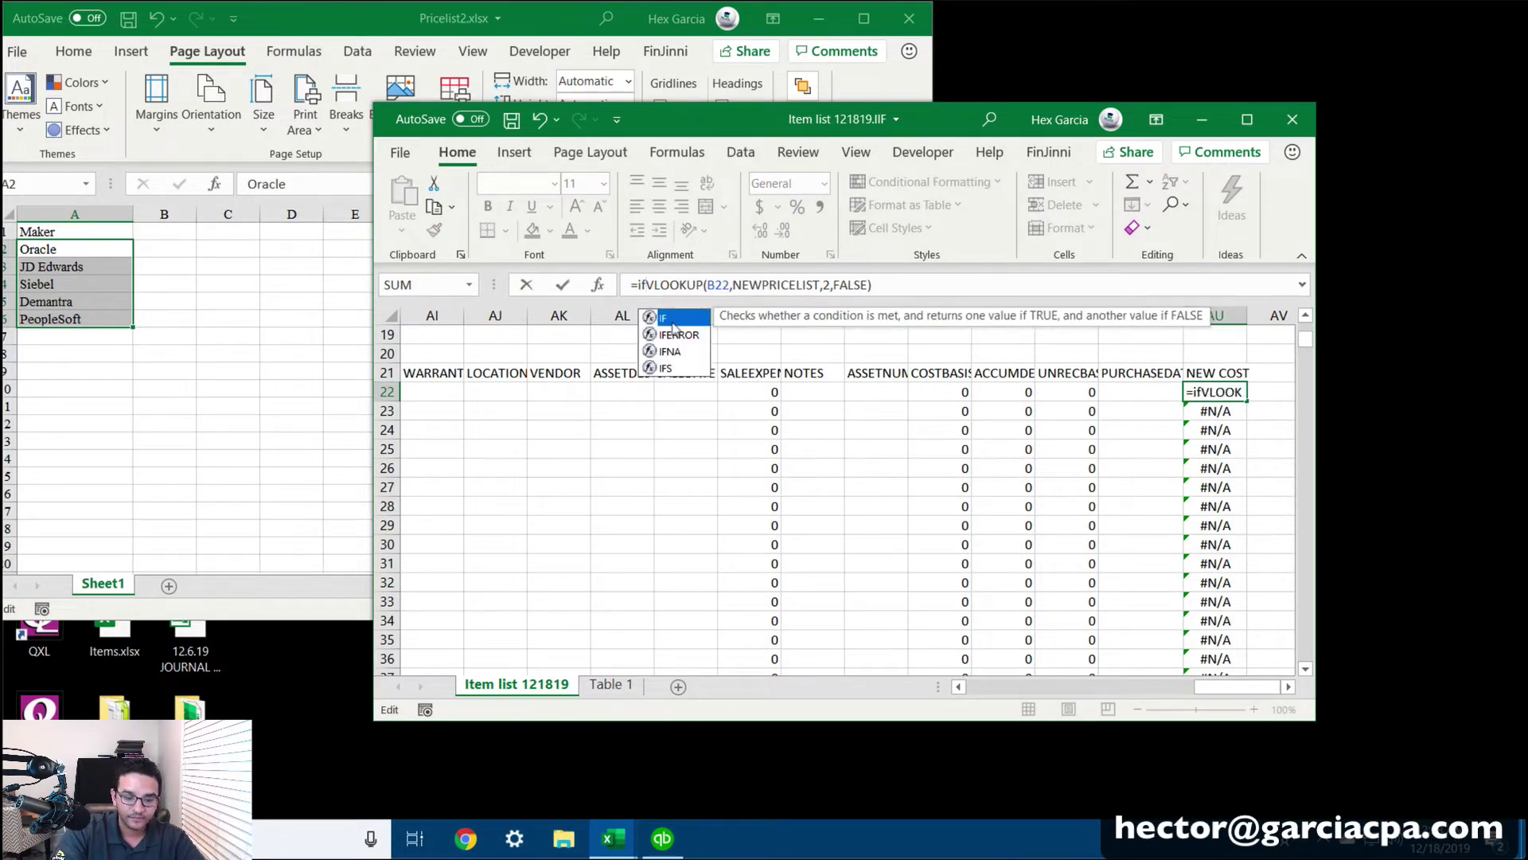
pyautogui.write('error(')
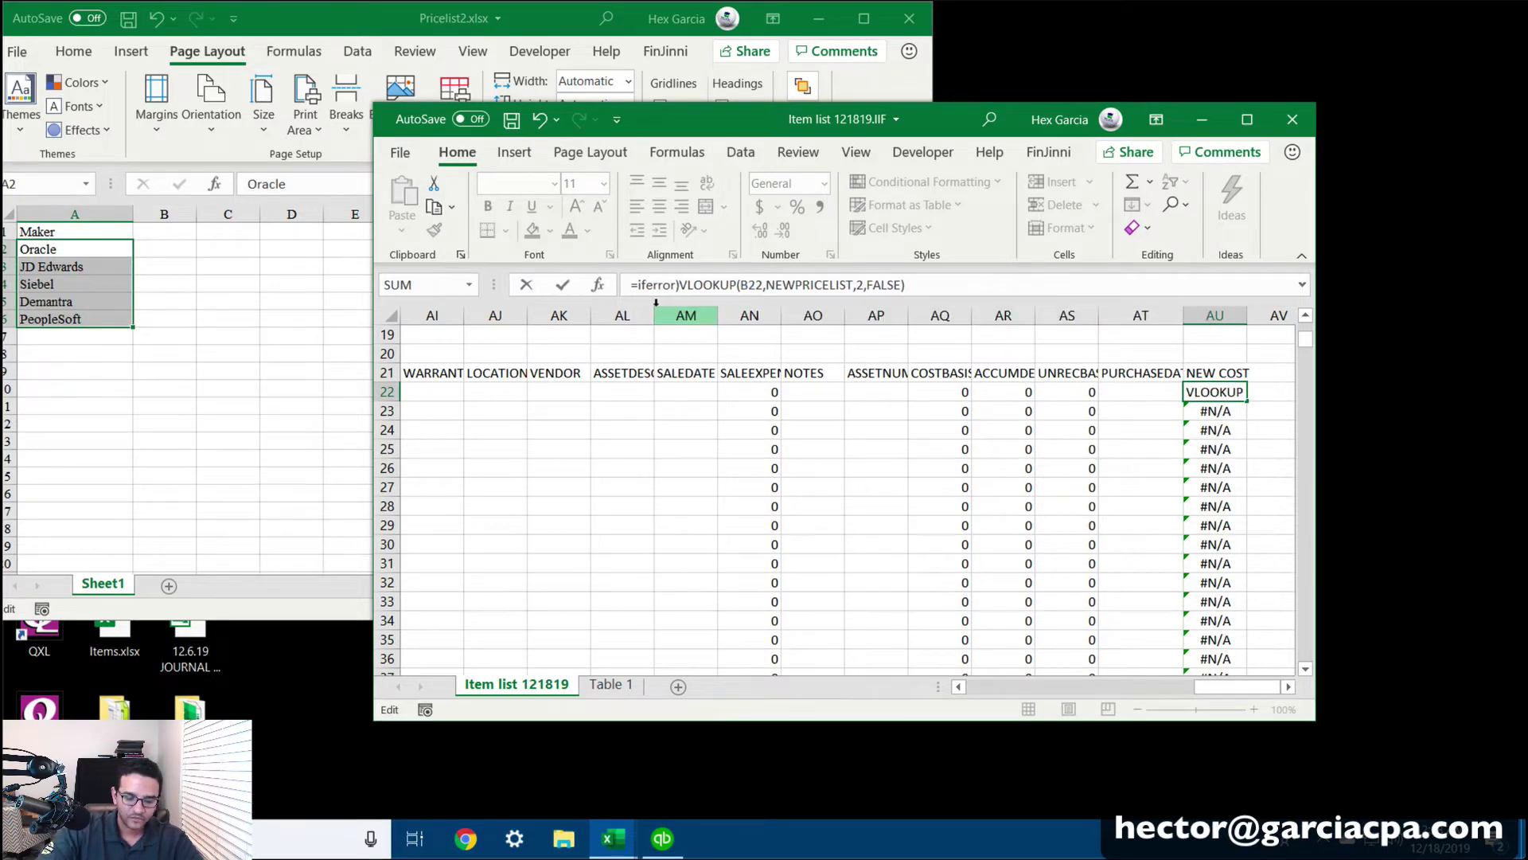
pyautogui.press('BackSpace')
pyautogui.write('(')
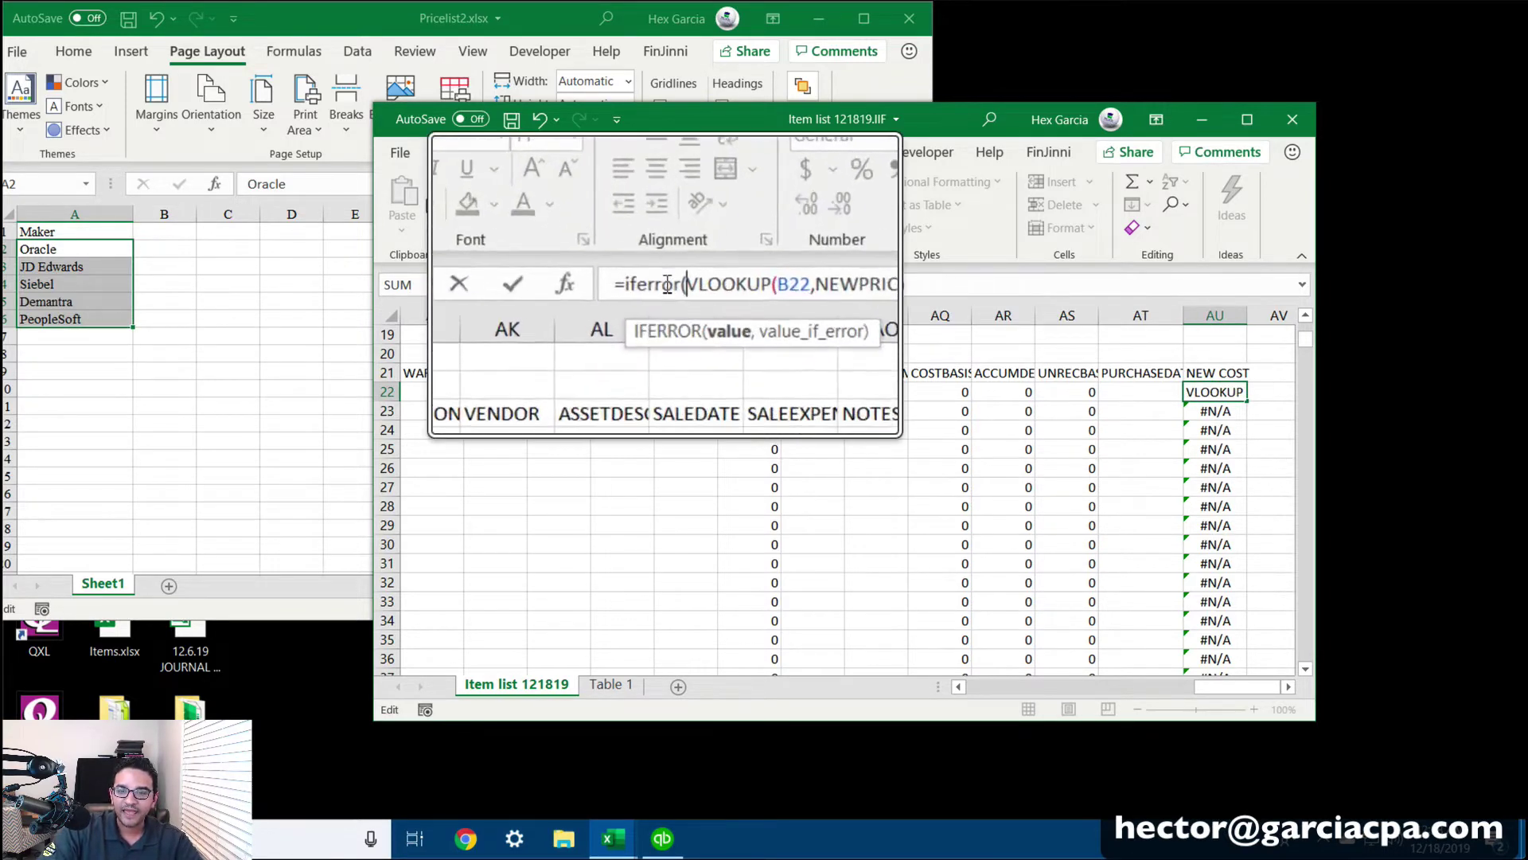
pyautogui.press('super+plus')
pyautogui.press('super+plus')
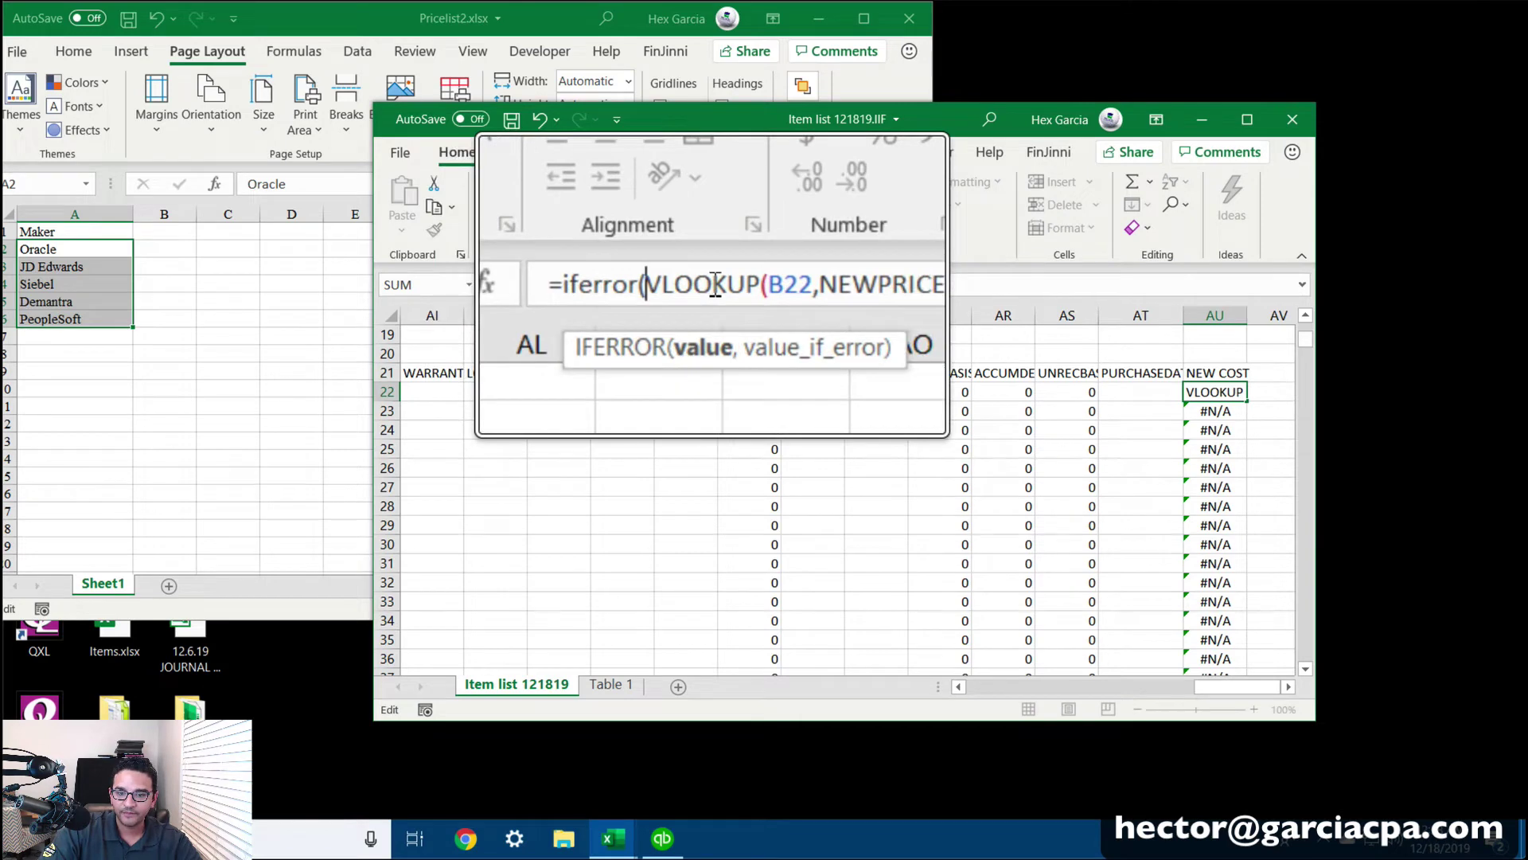
pyautogui.press('super+minus')
pyautogui.press('super+minus')
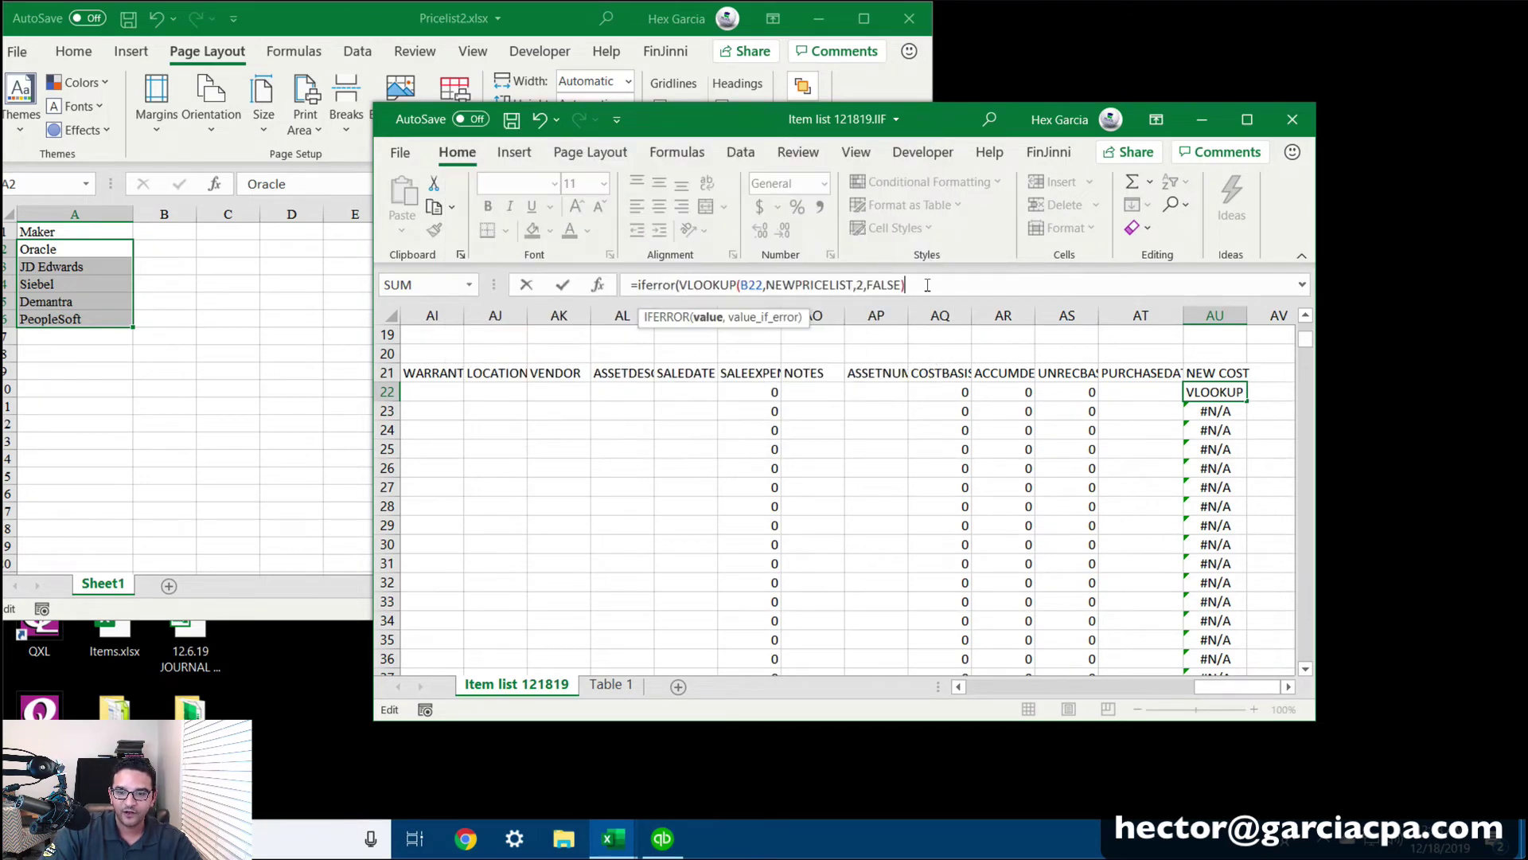
# Complete the IFERROR formula in AU22 with the old cost in N22 as the value if error.
pyautogui.write(',')
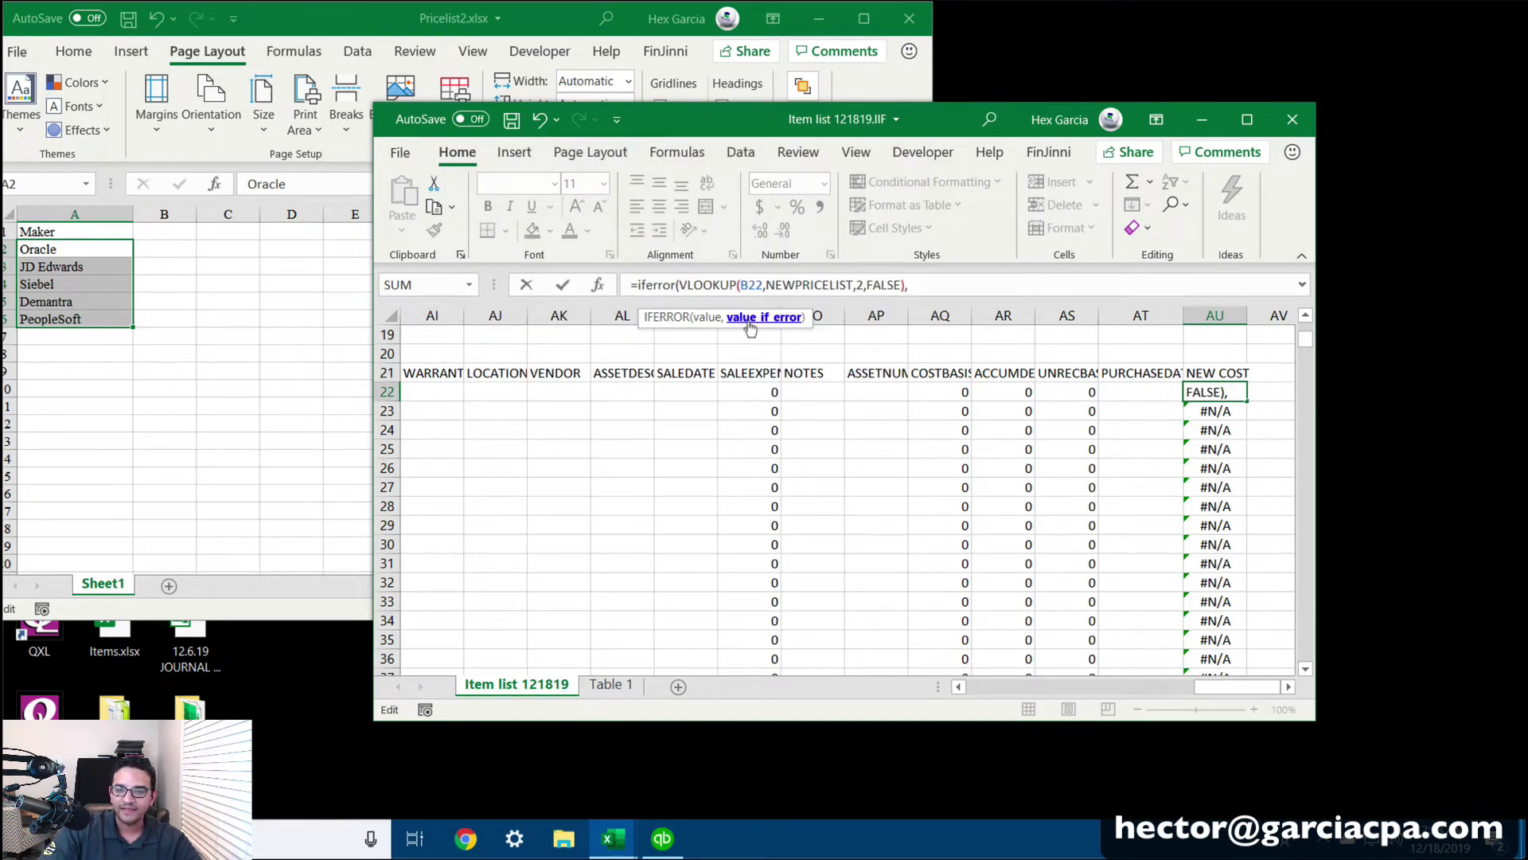
pyautogui.press('super+plus')
pyautogui.press('super+plus')
pyautogui.press('super+minus')
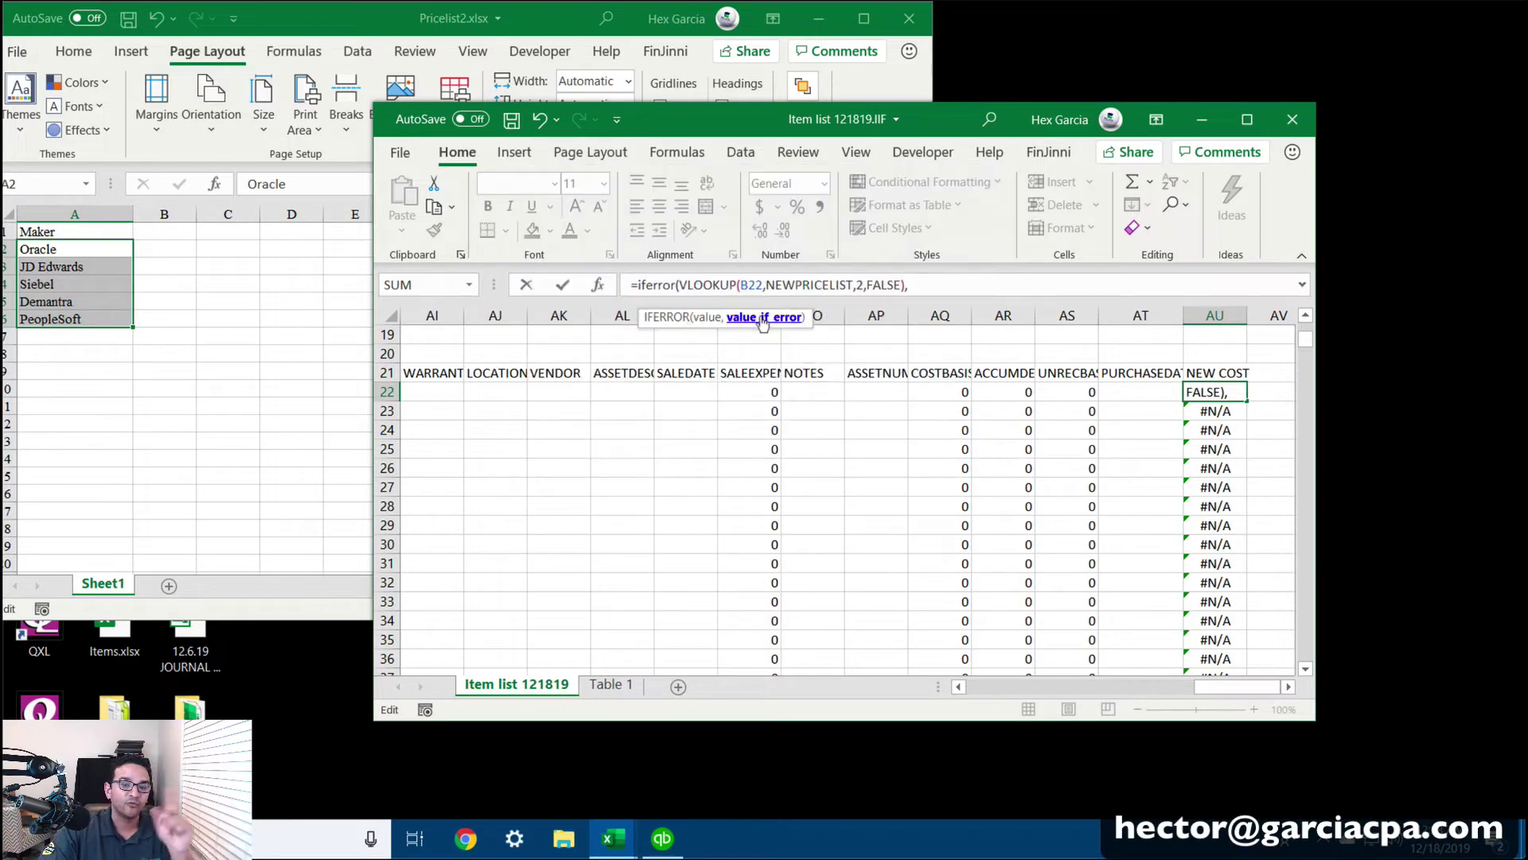
pyautogui.moveTo(1226, 687); pyautogui.dragTo(1030, 686)
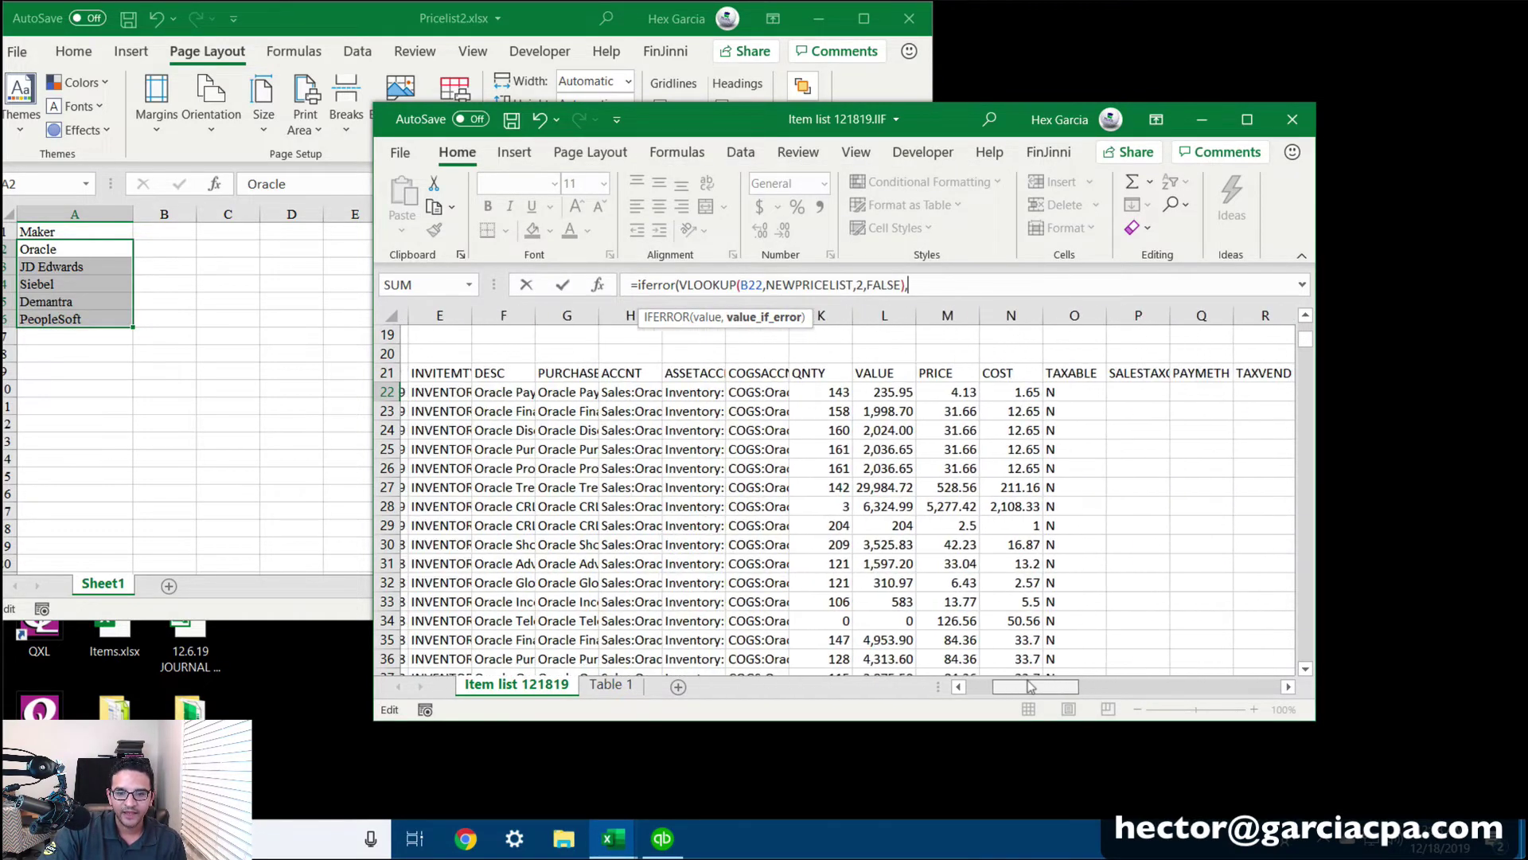
pyautogui.click(1002, 385)
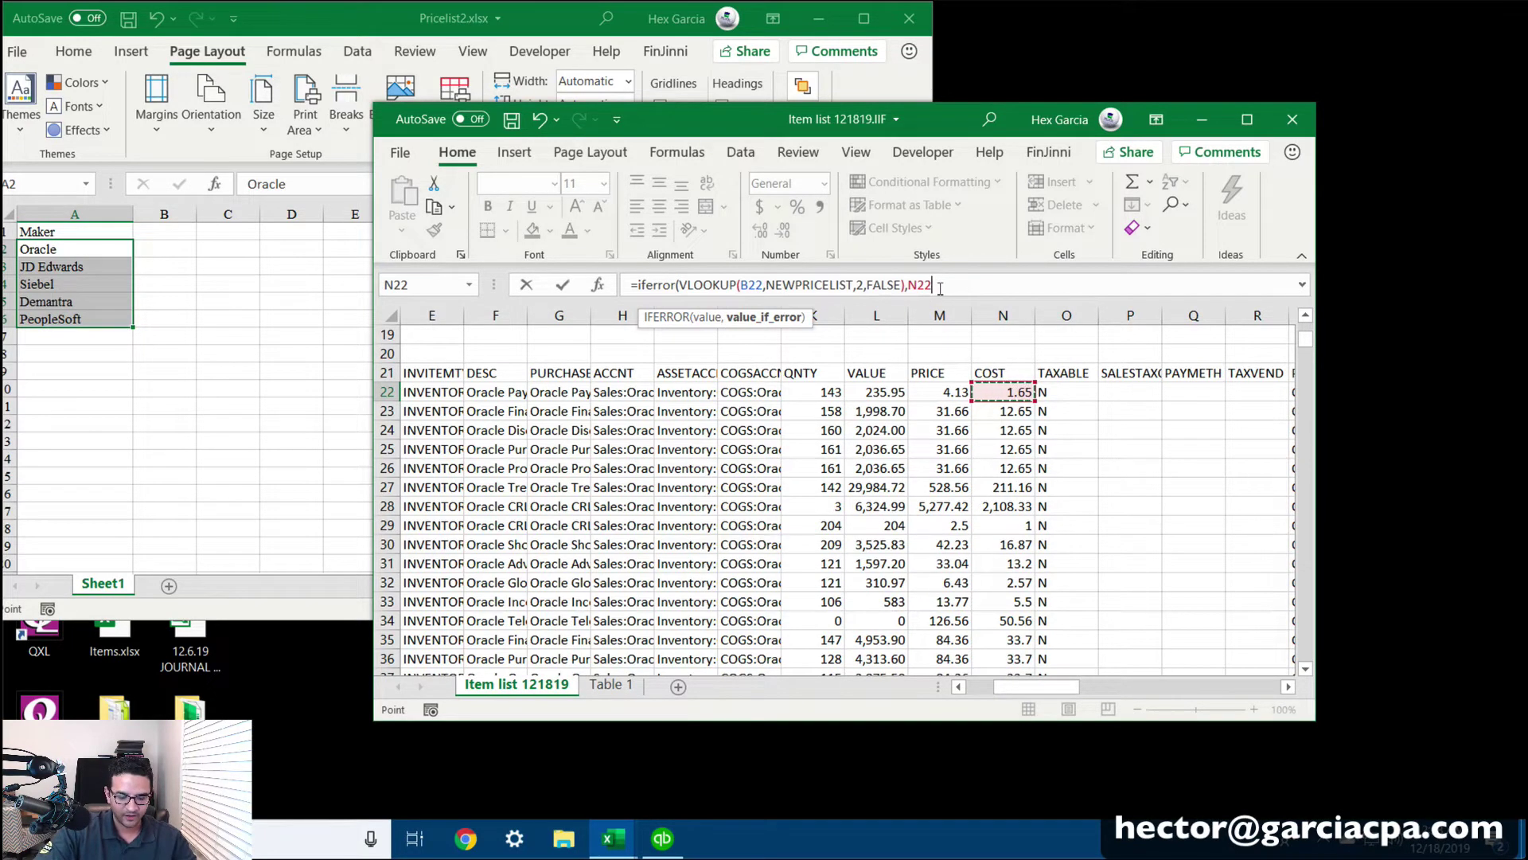
pyautogui.write(')')
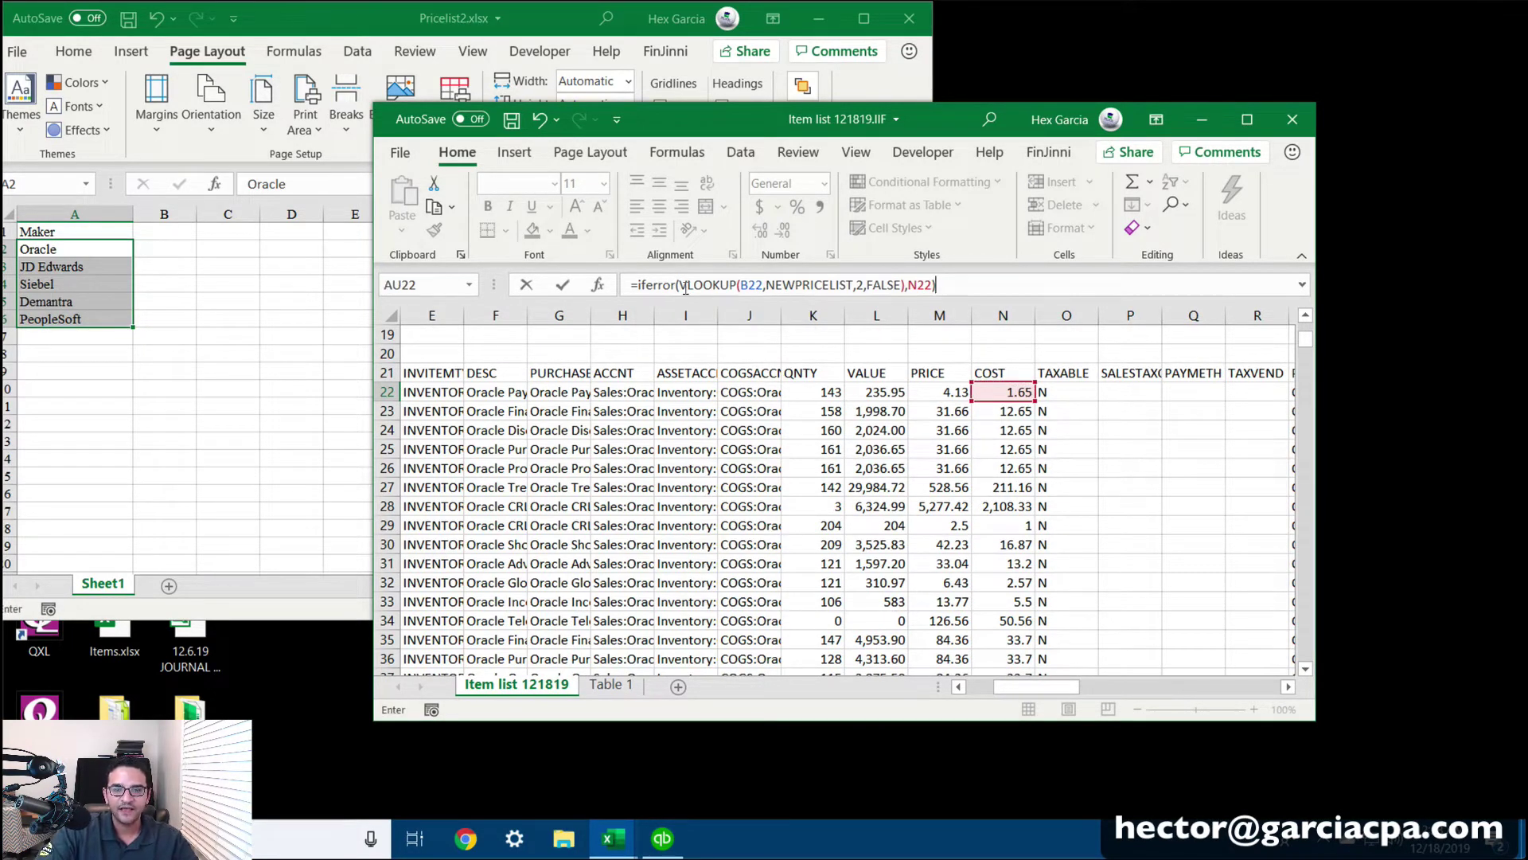
pyautogui.moveTo(681, 285); pyautogui.dragTo(933, 287)
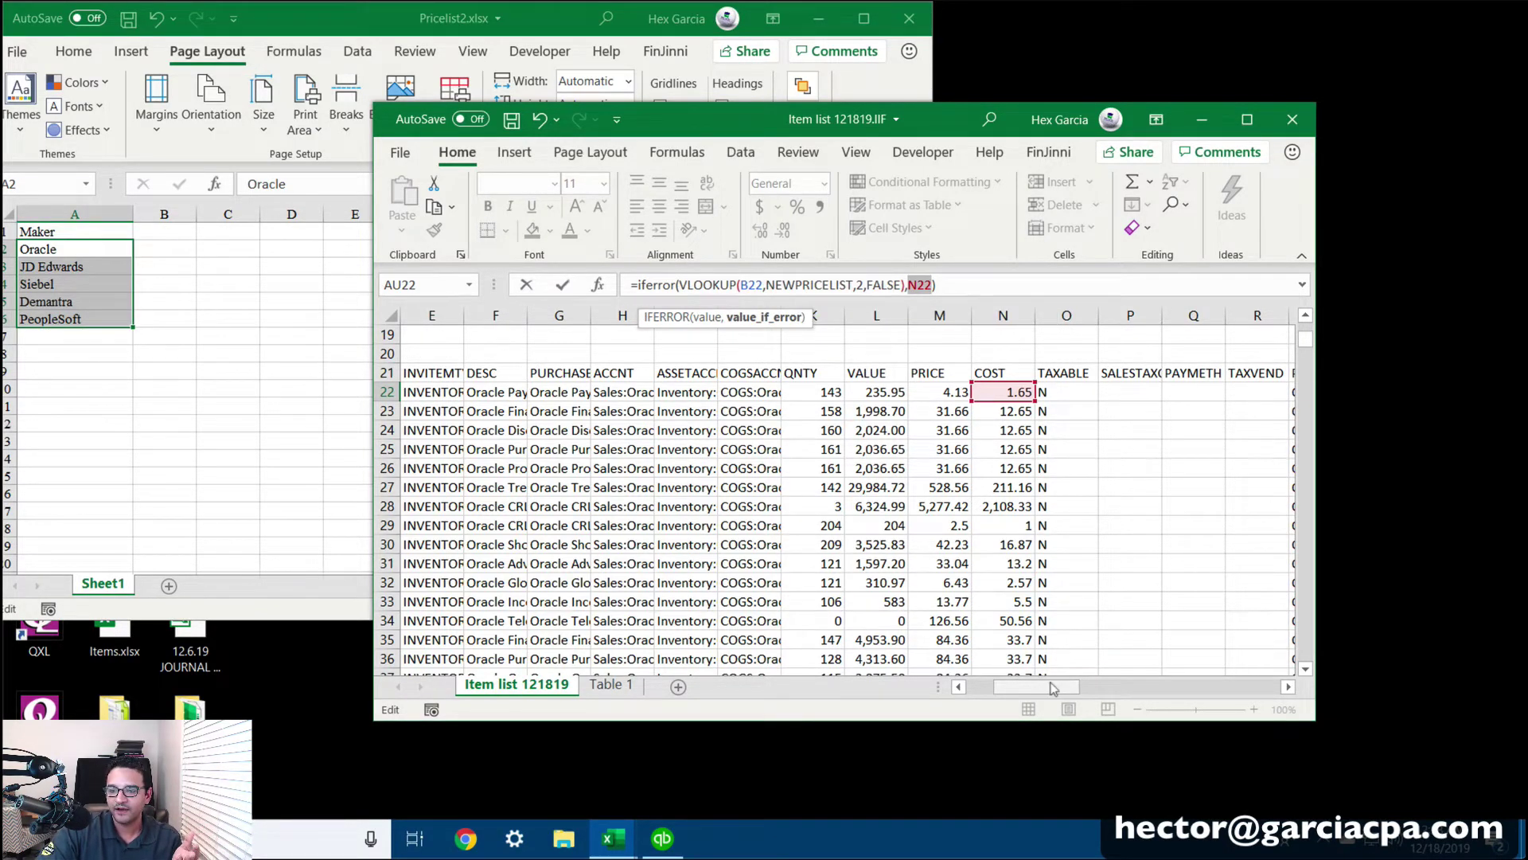
pyautogui.moveTo(1043, 688); pyautogui.dragTo(1241, 688)
pyautogui.click(949, 280)
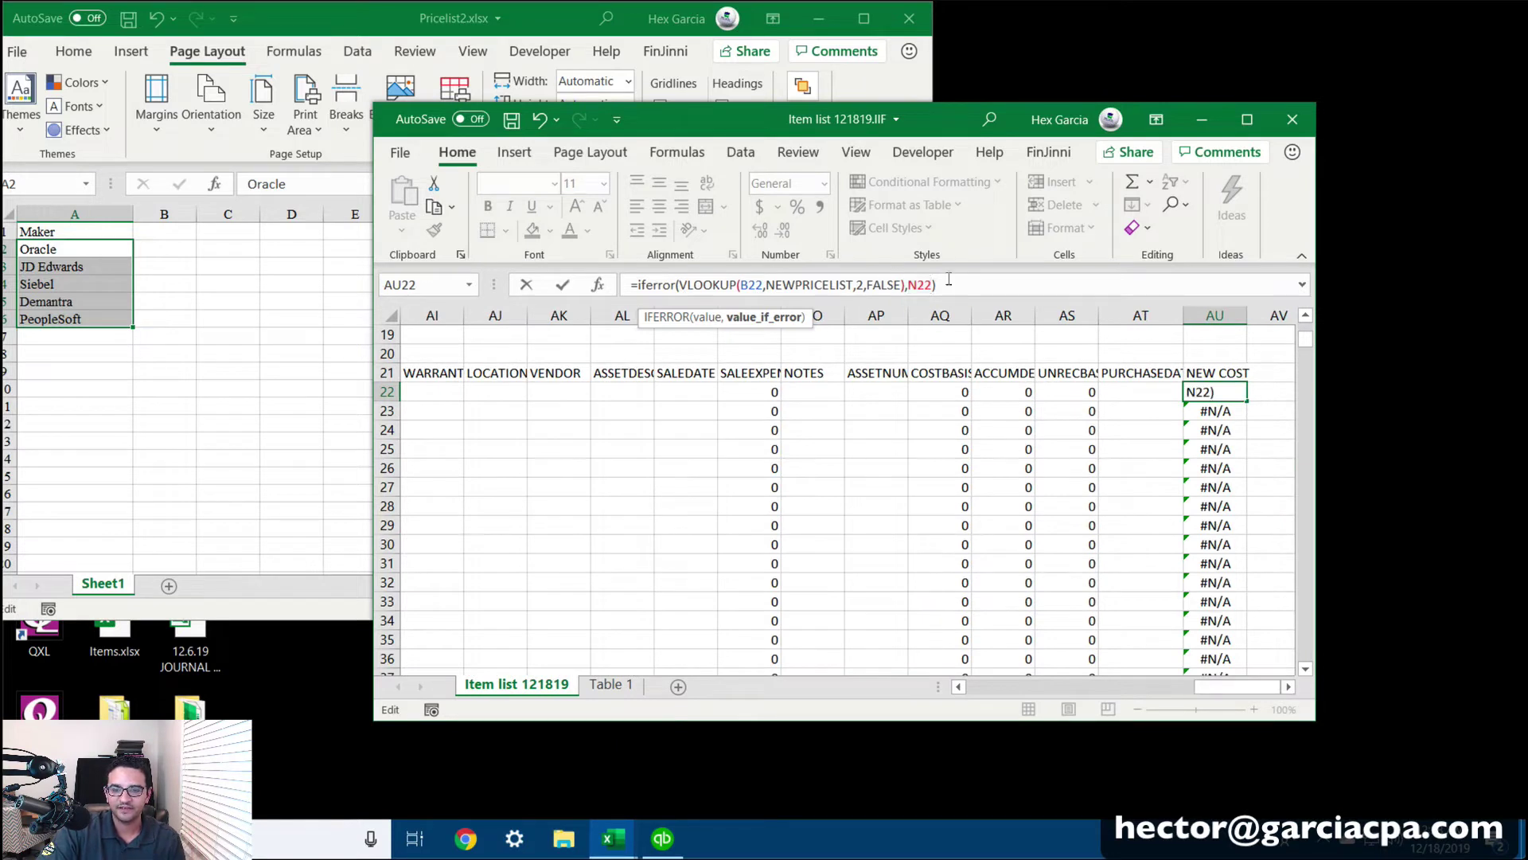
pyautogui.press('Return')
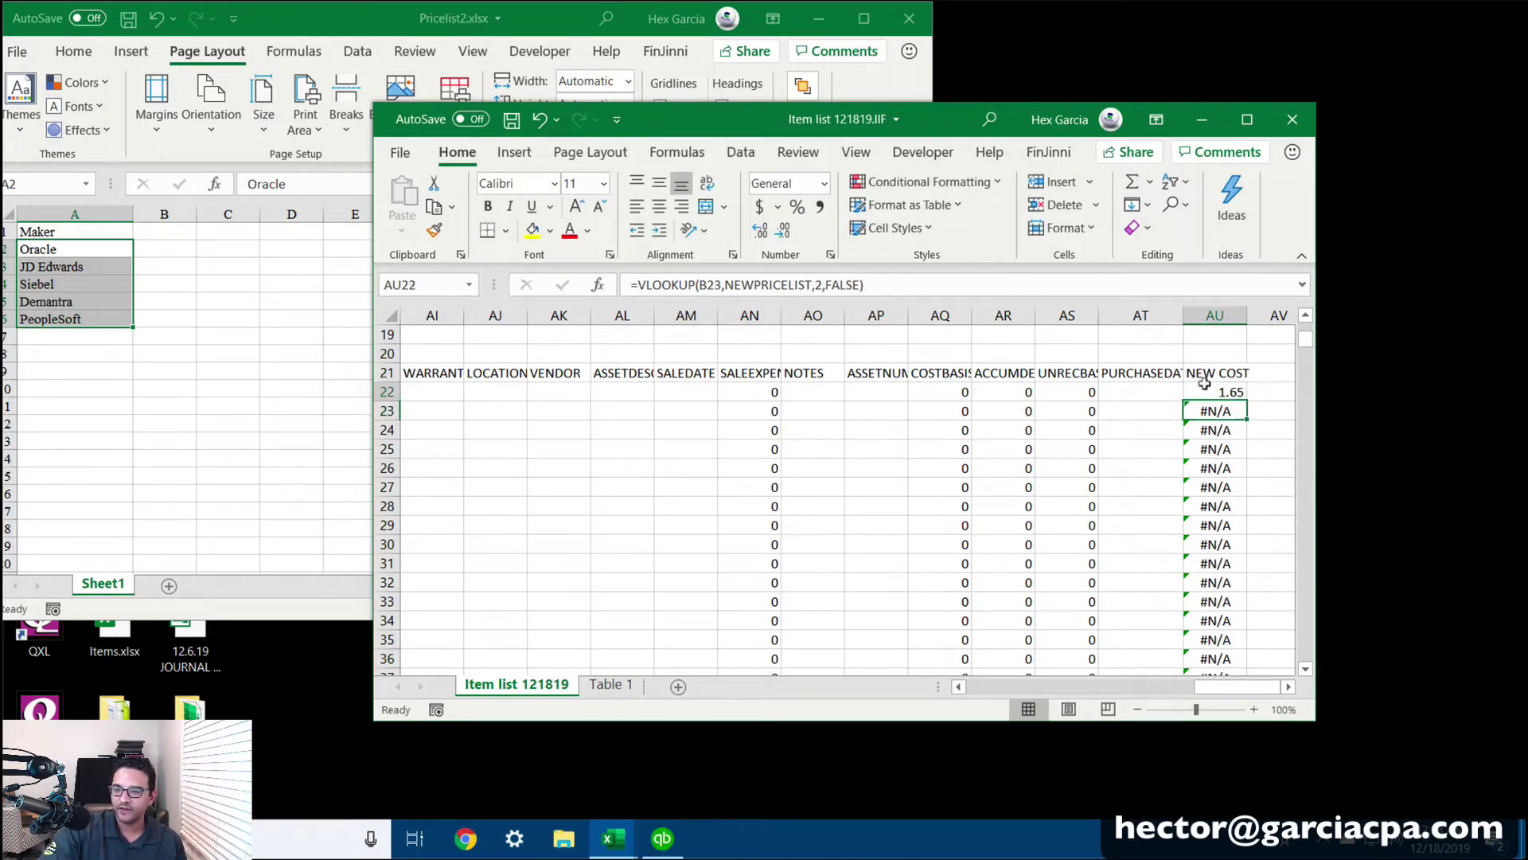
# Fill the AU22 IFERROR formula down the NEW COST column for all item rows and look through the results.
pyautogui.click(1205, 393)
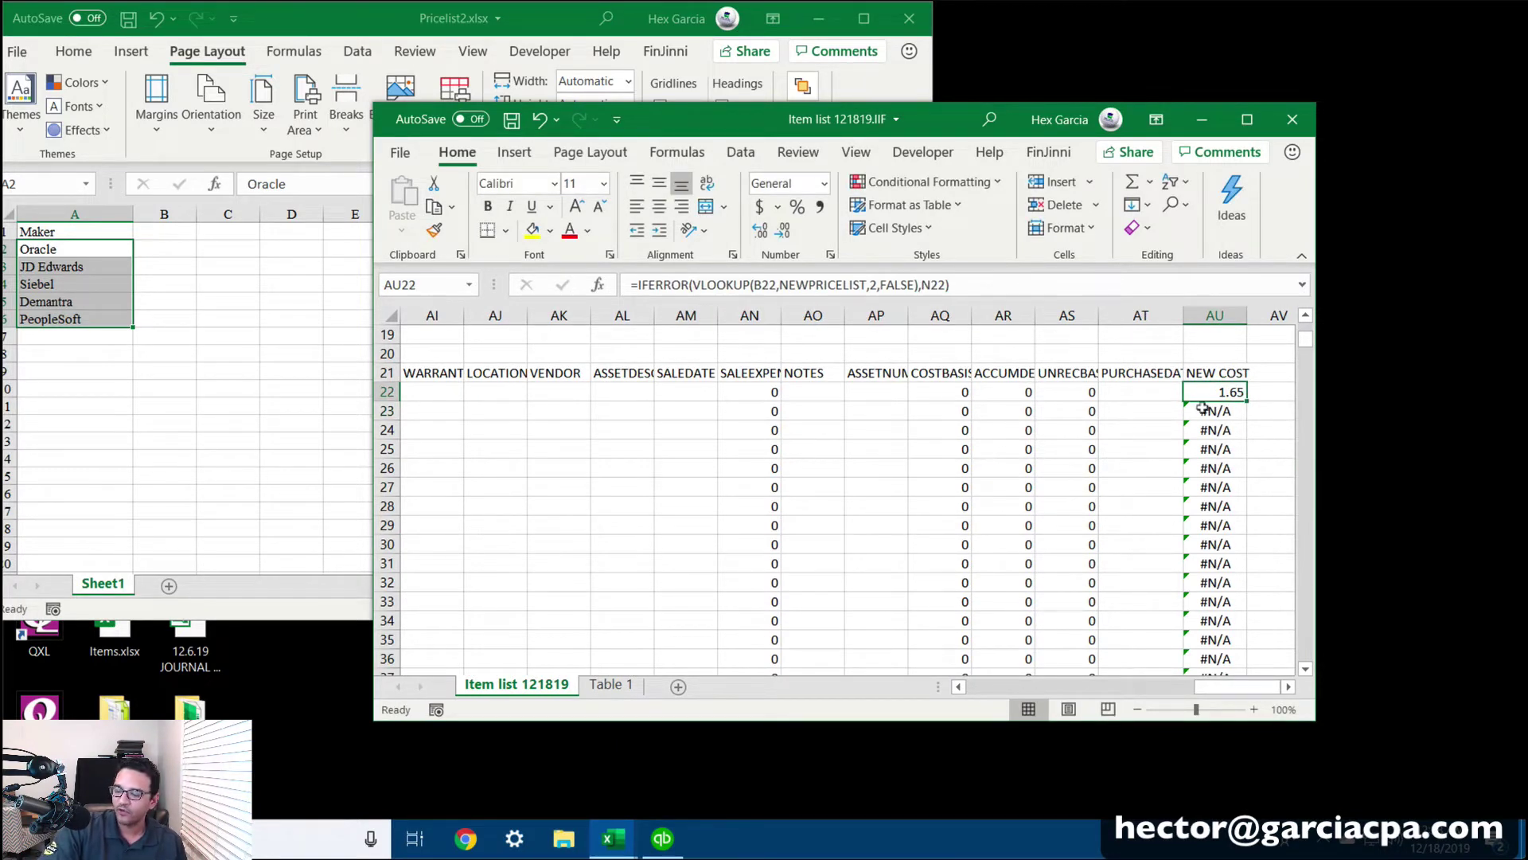
pyautogui.doubleClick(1242, 395)
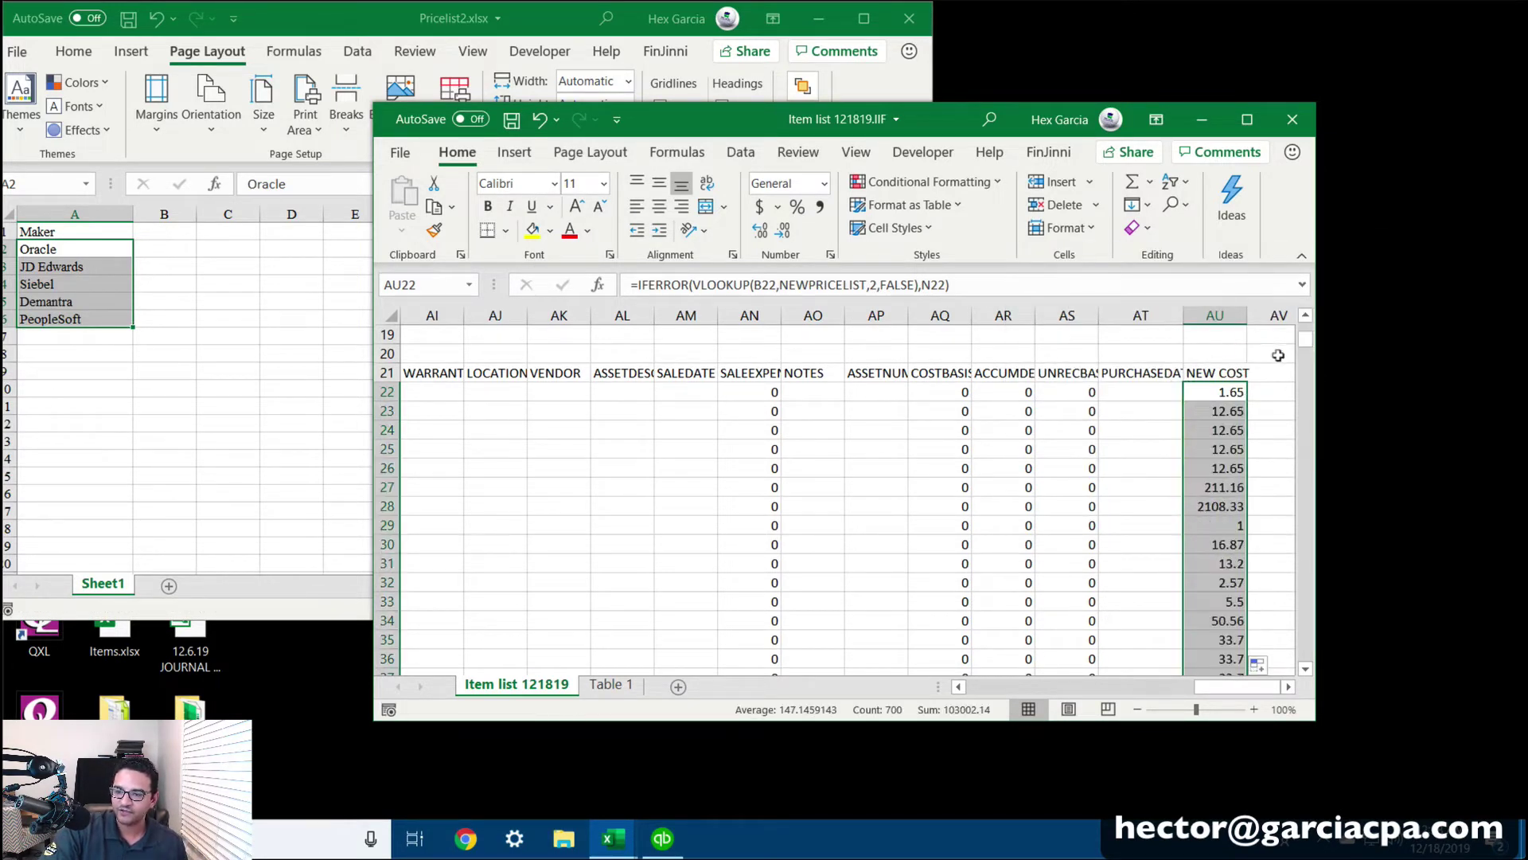
pyautogui.scroll(-20, 1305, 448)
pyautogui.scroll(-20, 1305, 448)
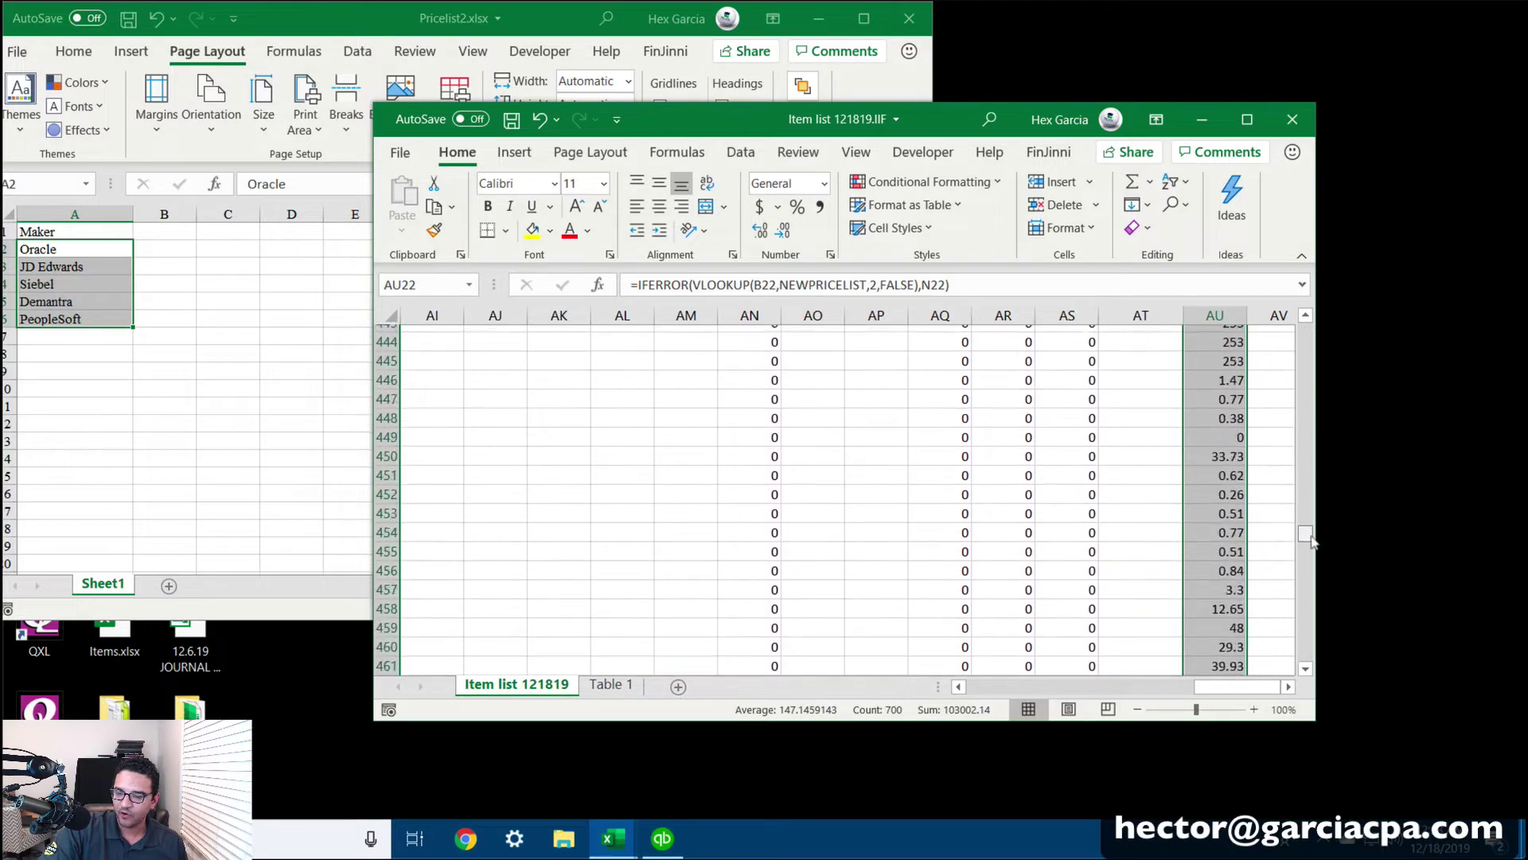
pyautogui.moveTo(1312, 580); pyautogui.dragTo(1311, 636)
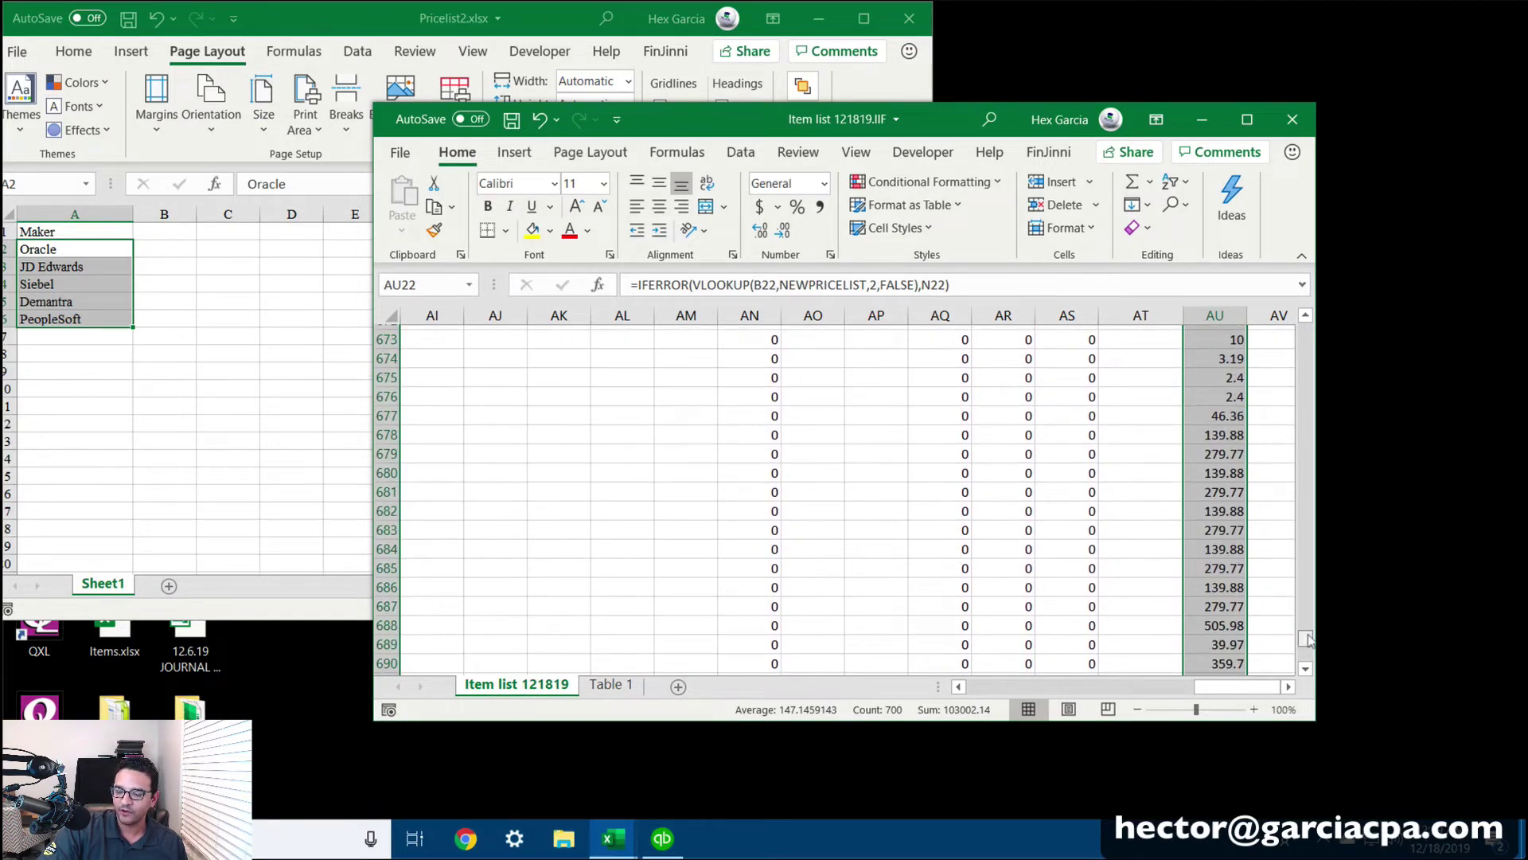
# Compare the NEW COST in row 681 with the old cost in column N of the same row.
pyautogui.click(1219, 559)
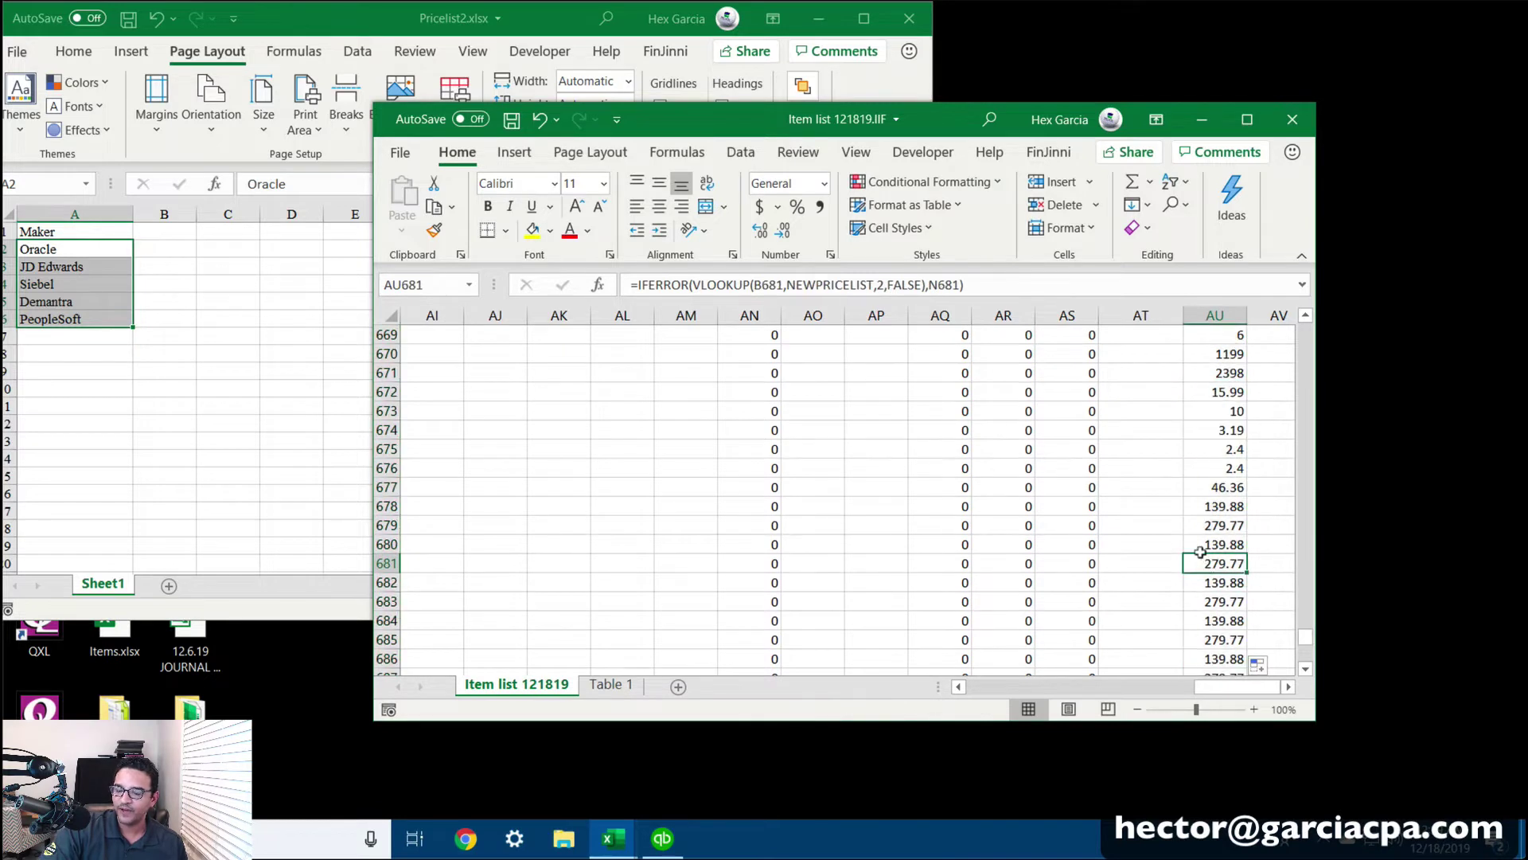
pyautogui.click(386, 563)
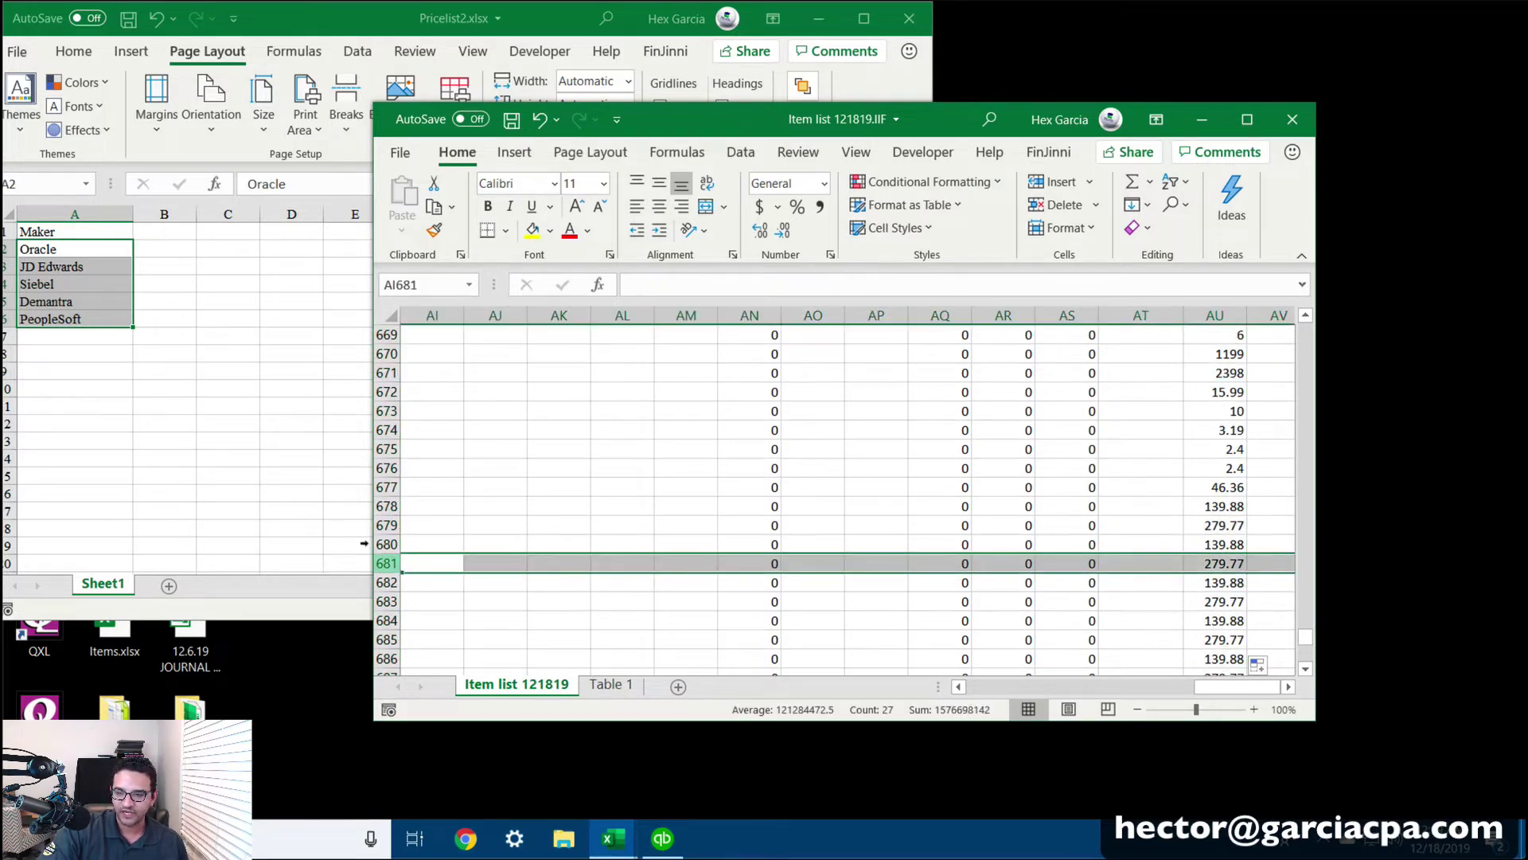
pyautogui.click(1220, 560)
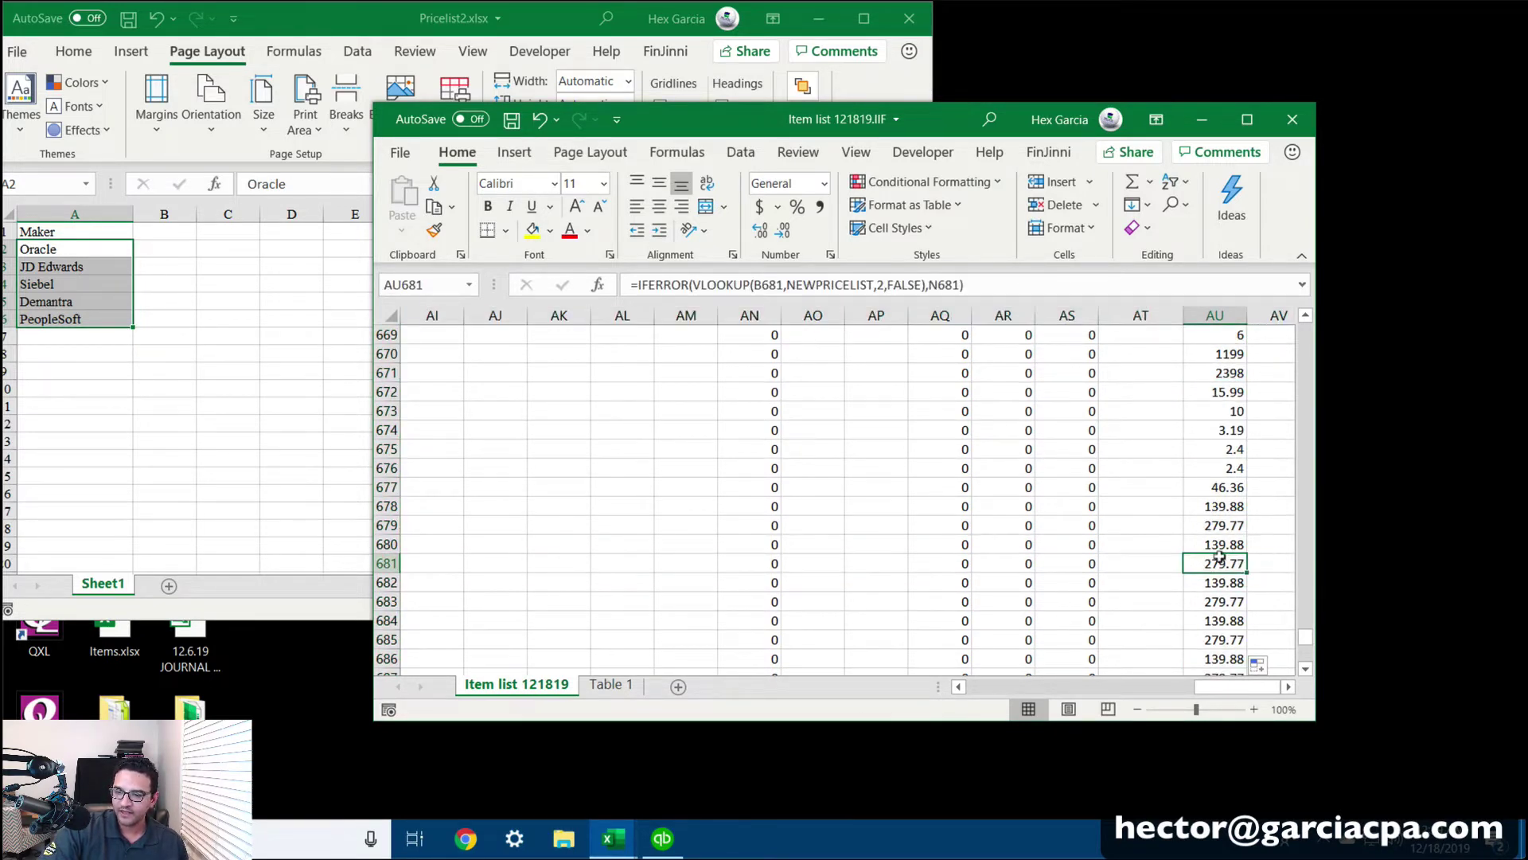
pyautogui.click(386, 562)
pyautogui.moveTo(1164, 689); pyautogui.dragTo(1015, 690)
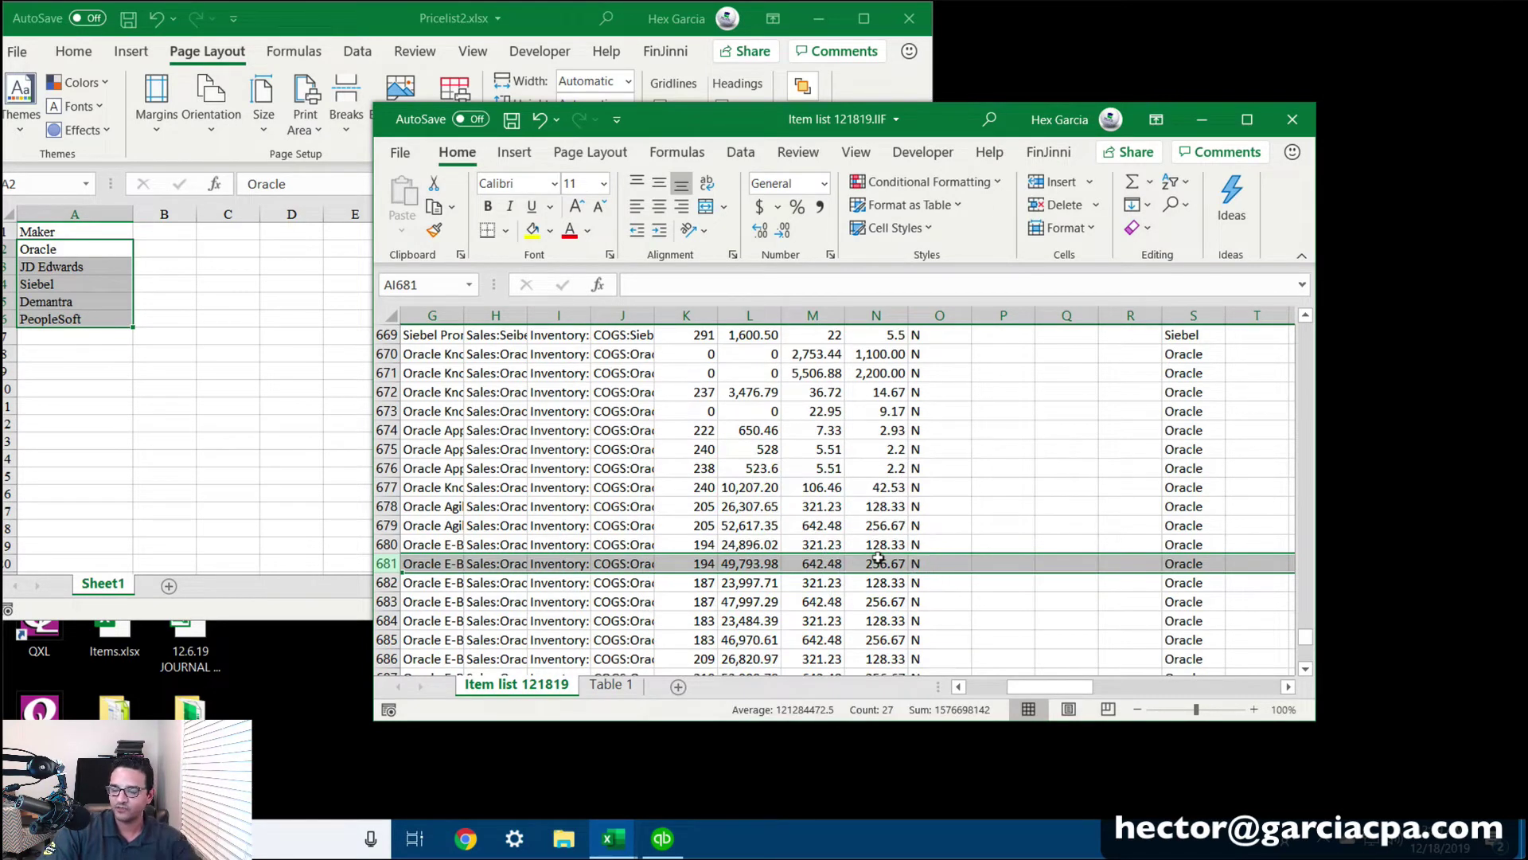
pyautogui.moveTo(1050, 686); pyautogui.dragTo(1238, 686)
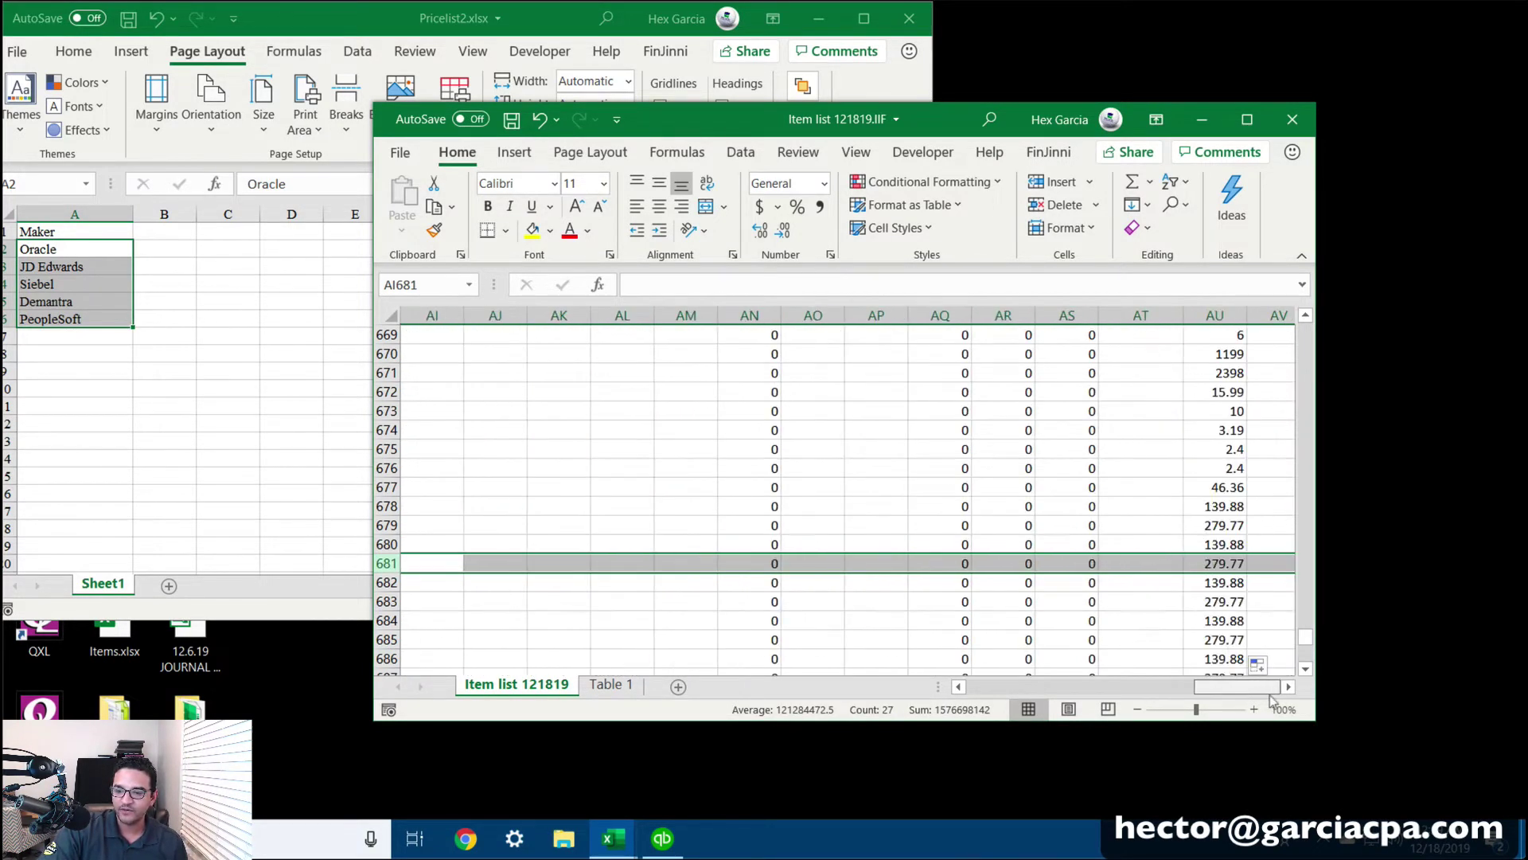
pyautogui.moveTo(1306, 639); pyautogui.dragTo(1305, 355)
pyautogui.scroll(12, 1306, 356)
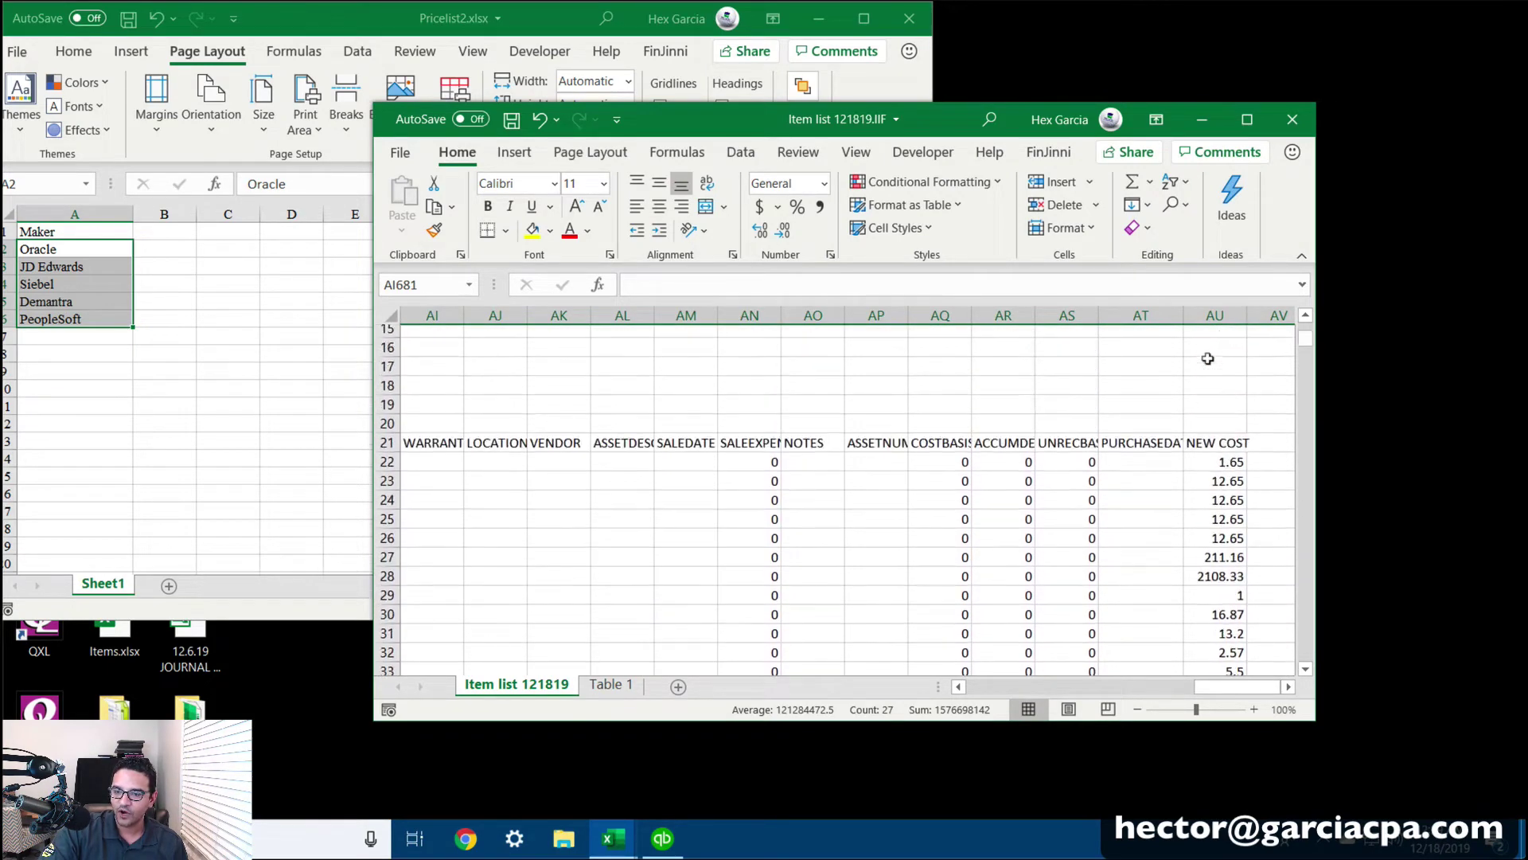
# Copy the NEW COST results from AU22 down and paste them as values over the COST column starting at N22.
pyautogui.click(1203, 508)
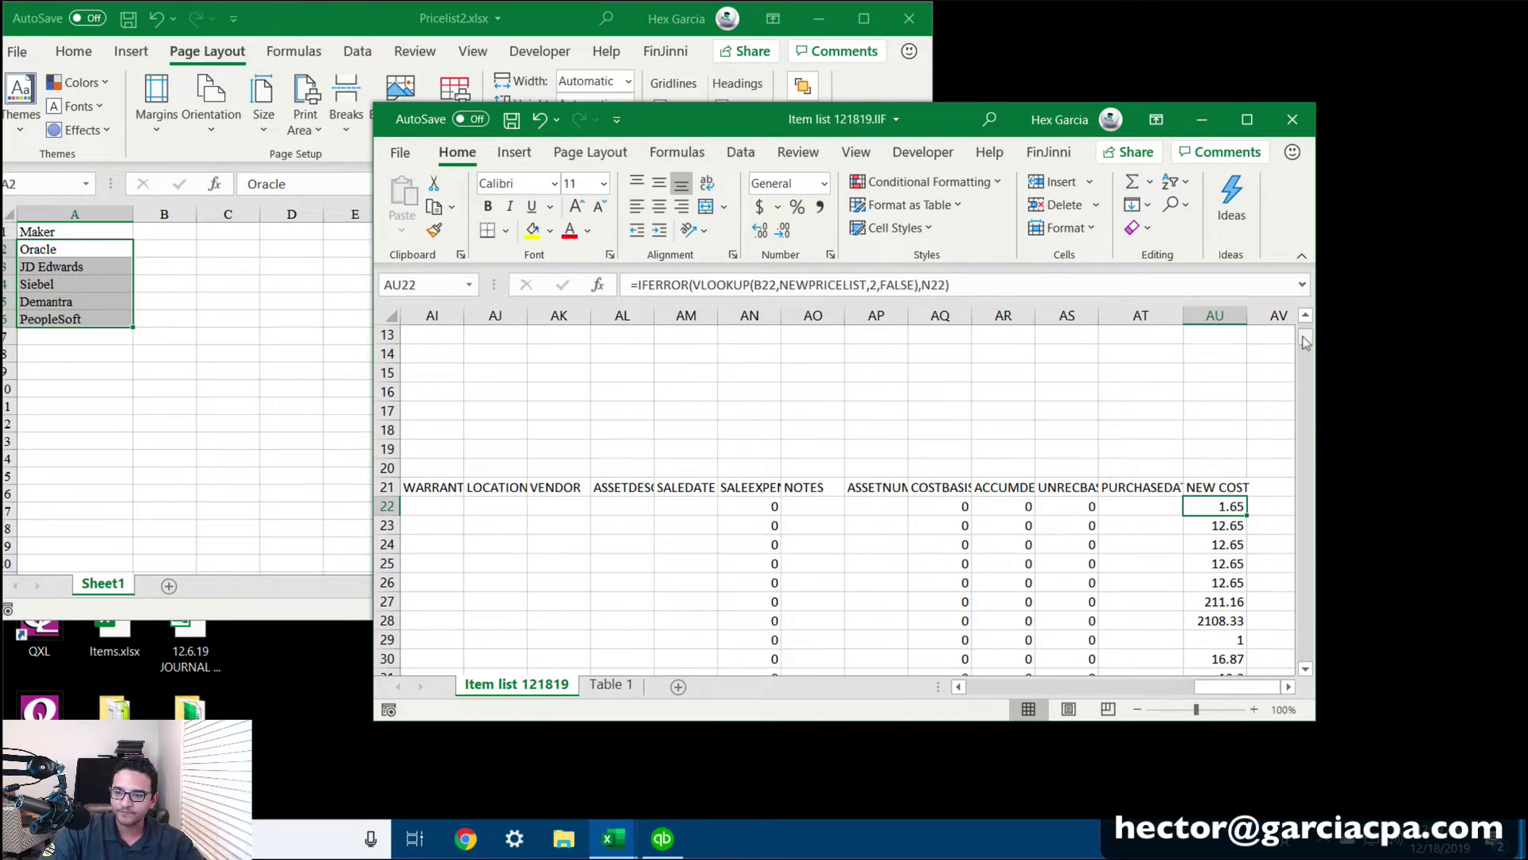
pyautogui.moveTo(1305, 340)
pyautogui.mouseDown()
pyautogui.moveTo(1306, 659)
pyautogui.moveTo(1310, 334)
pyautogui.mouseUp()
pyautogui.hotkey('ctrl', 'shift', 'Down')
pyautogui.rightClick(1216, 383)
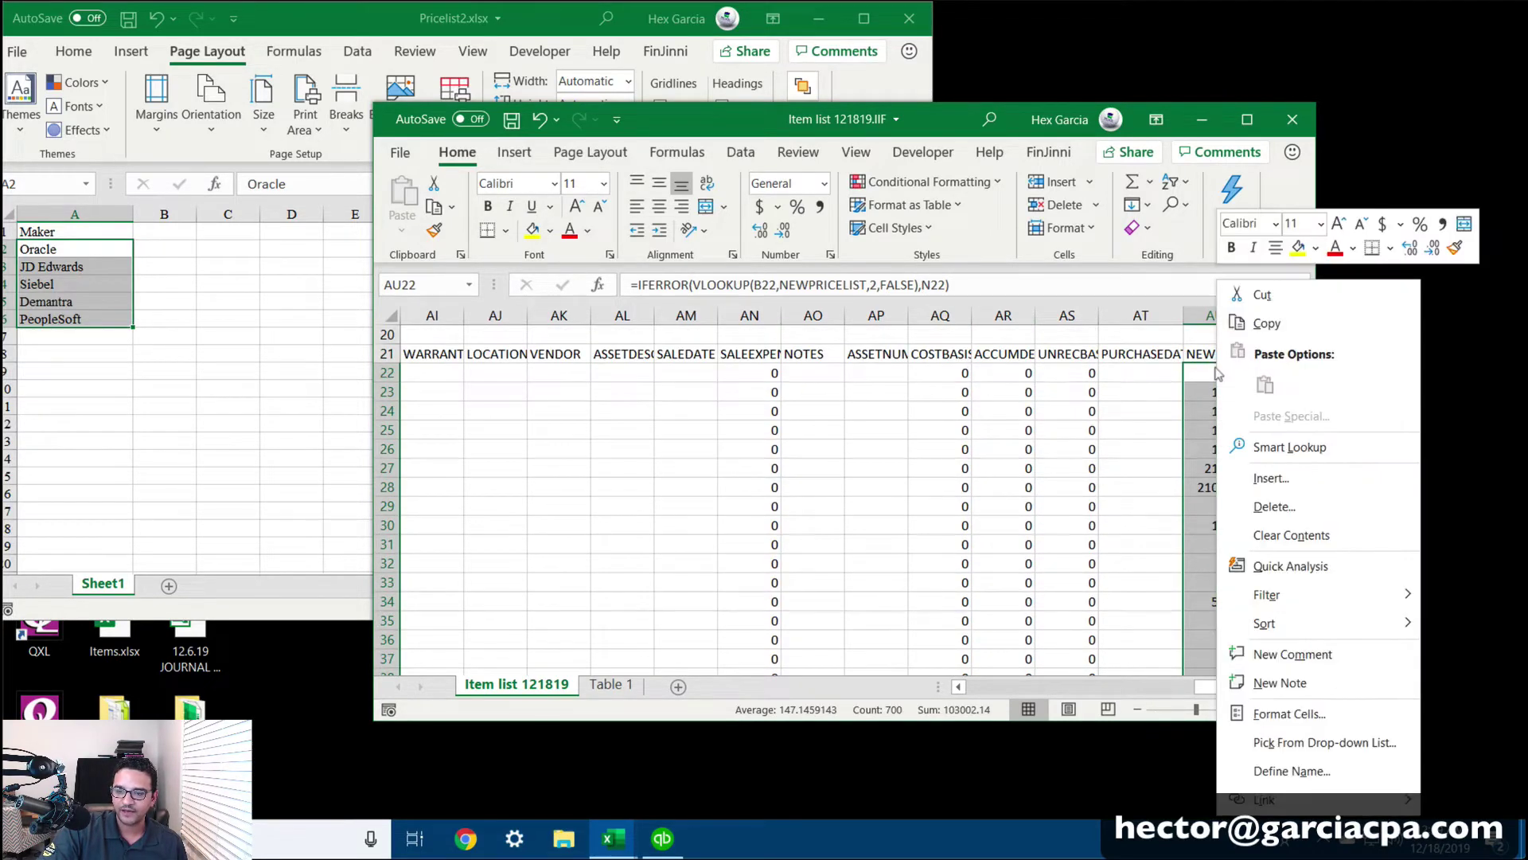
pyautogui.click(1287, 330)
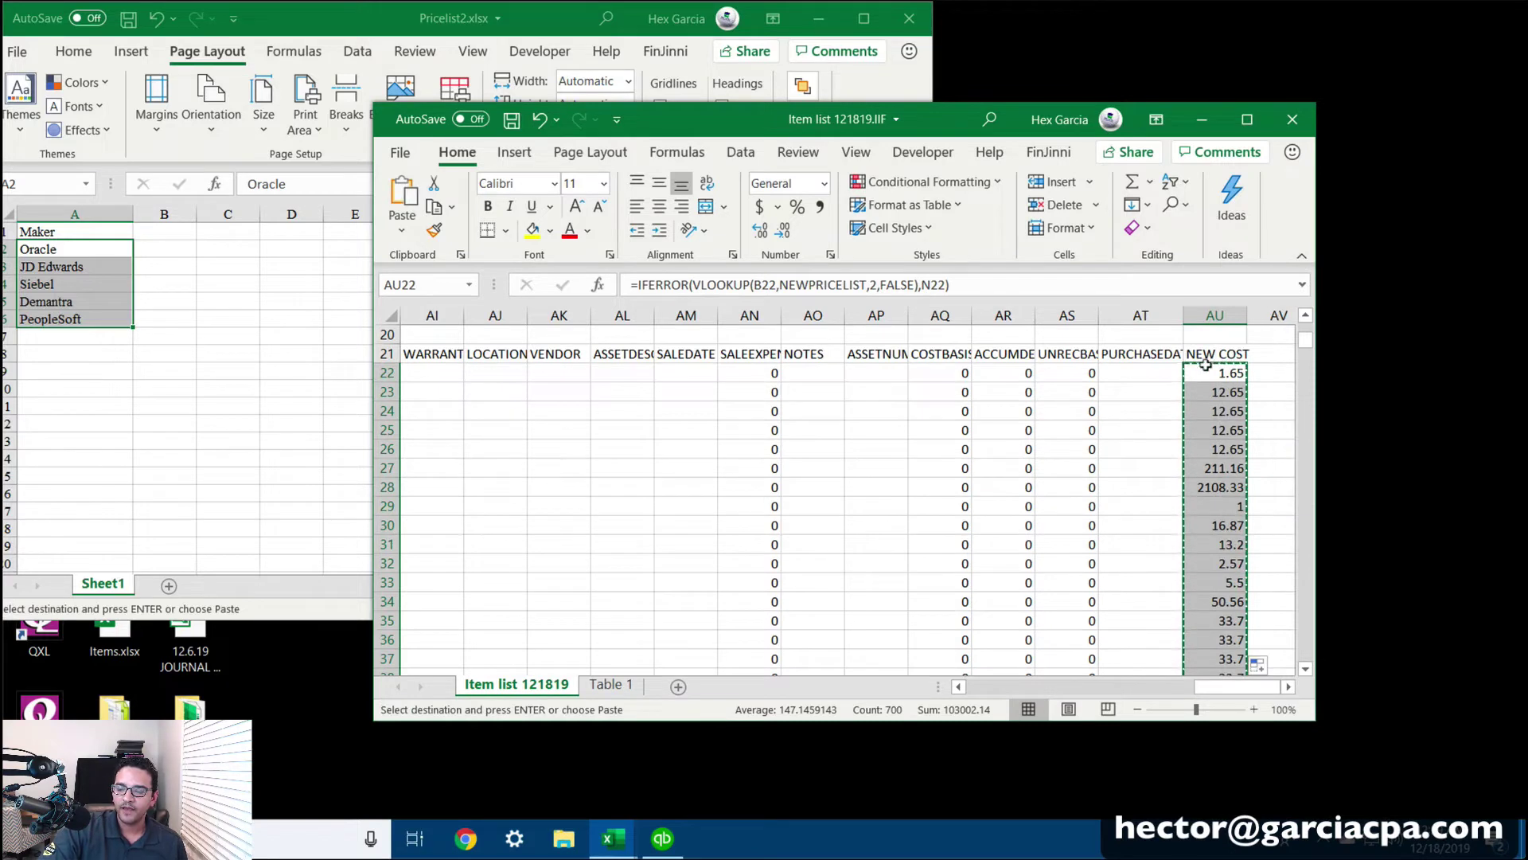
pyautogui.click(959, 686)
pyautogui.moveTo(959, 686); pyautogui.dragTo(959, 686)
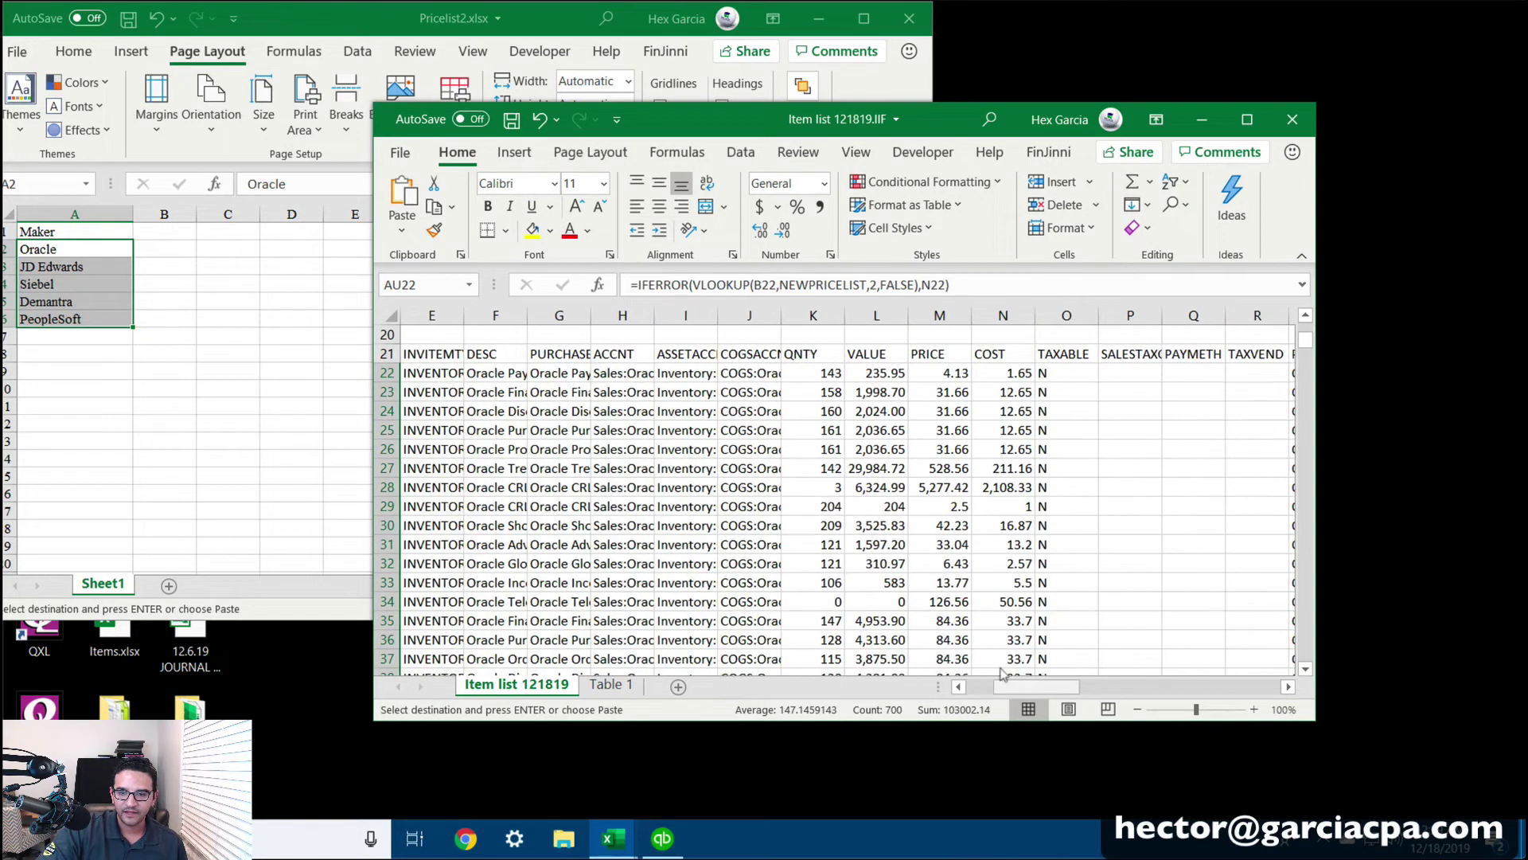
pyautogui.click(1015, 372)
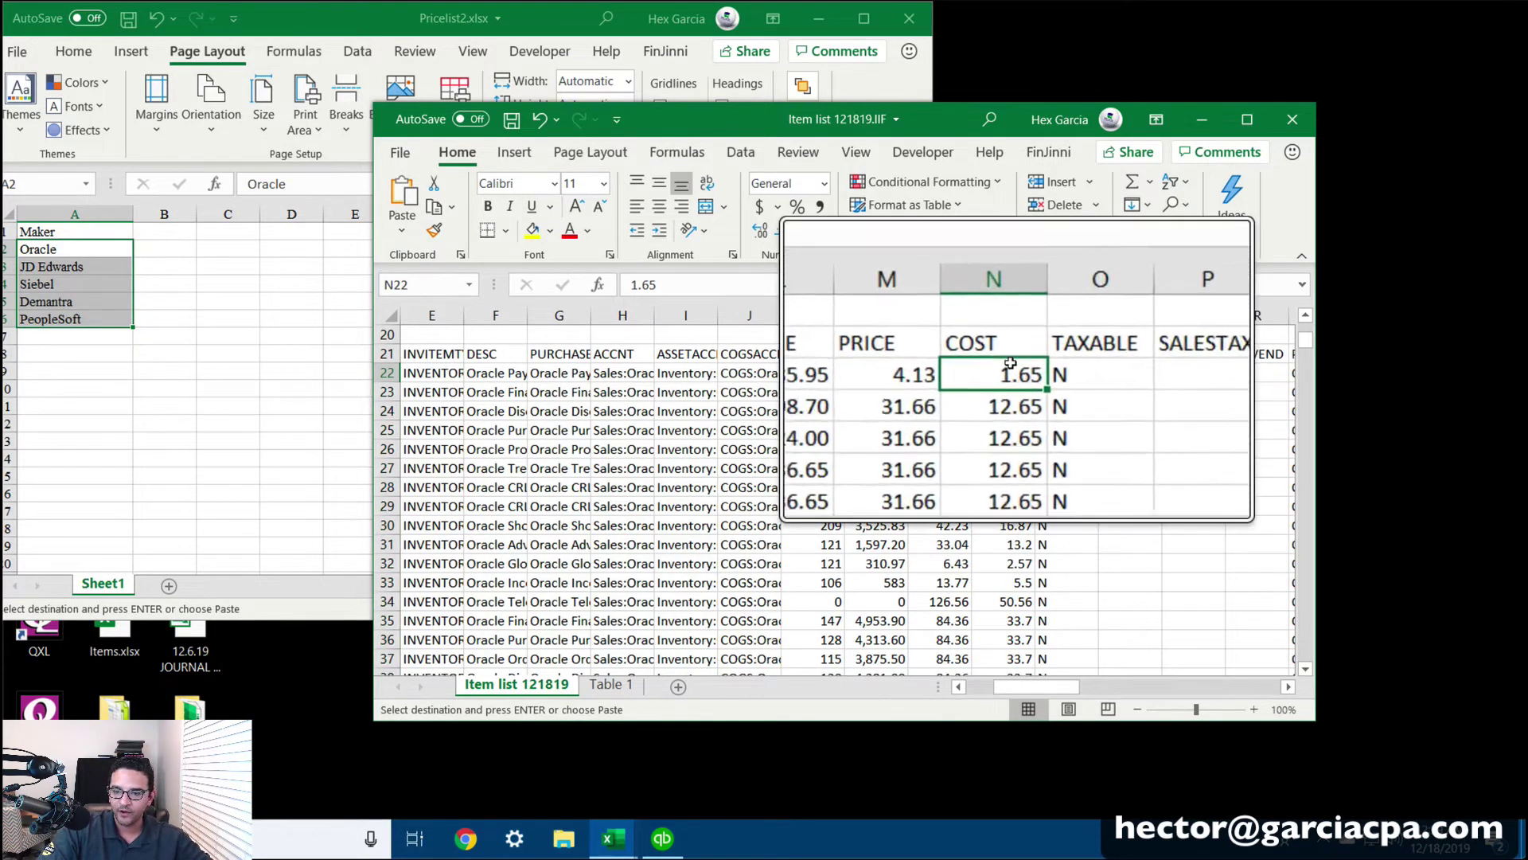
pyautogui.rightClick(1005, 374)
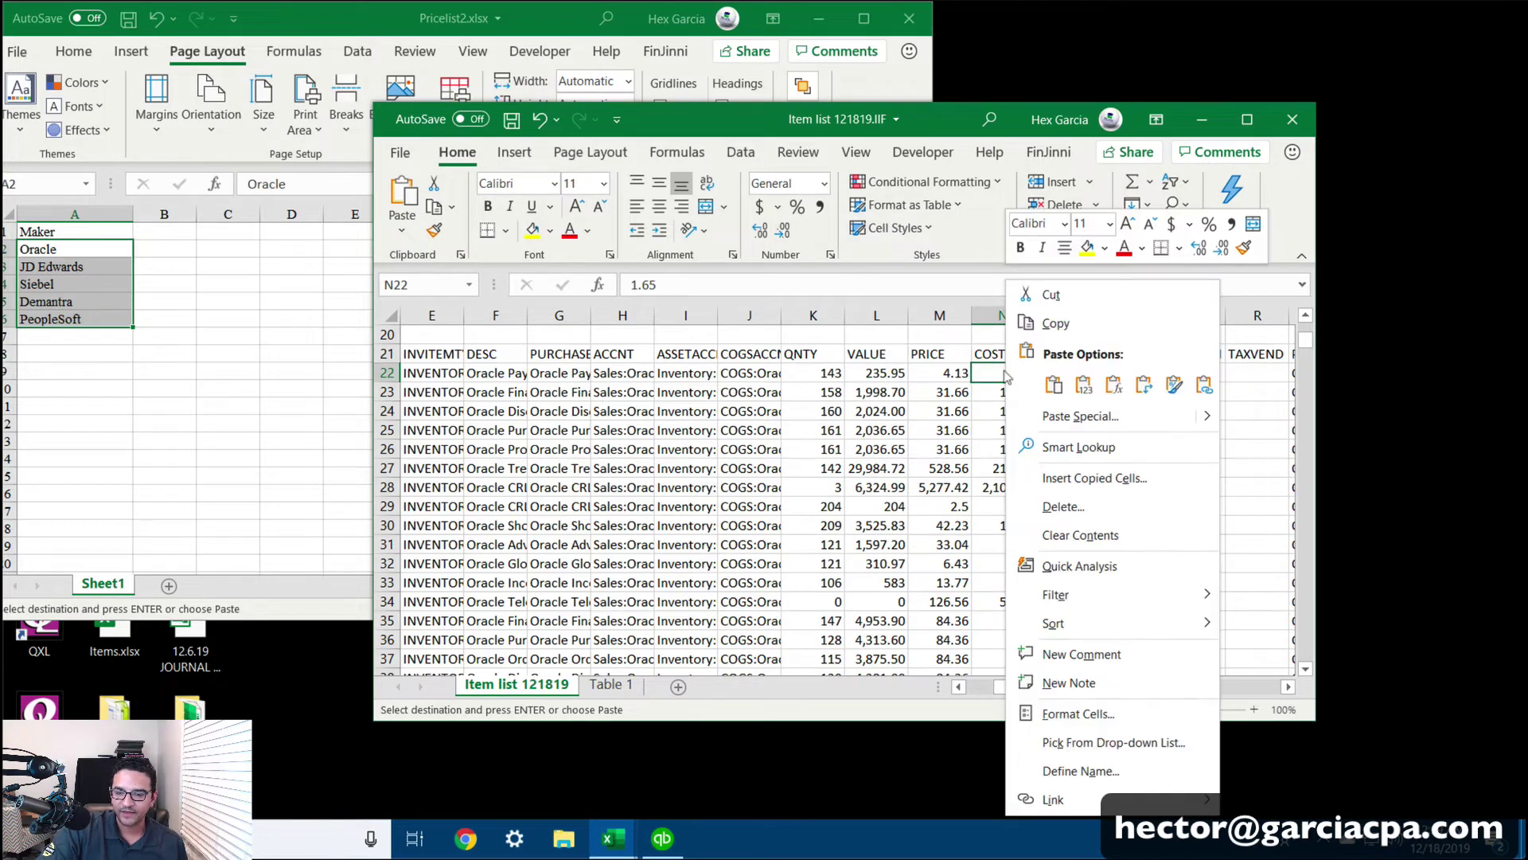
pyautogui.click(1079, 383)
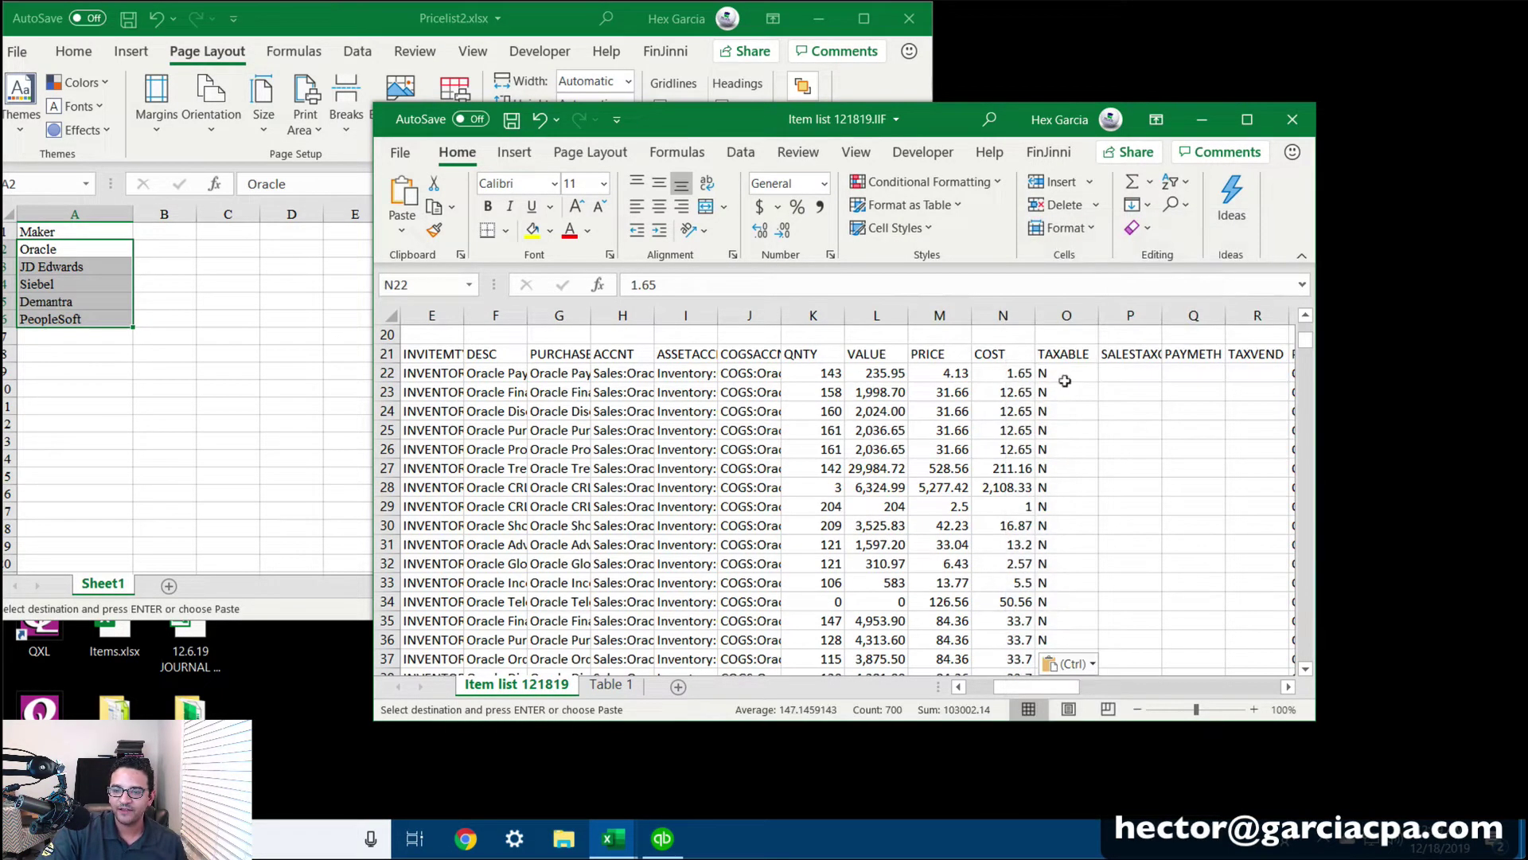
pyautogui.press('Down')
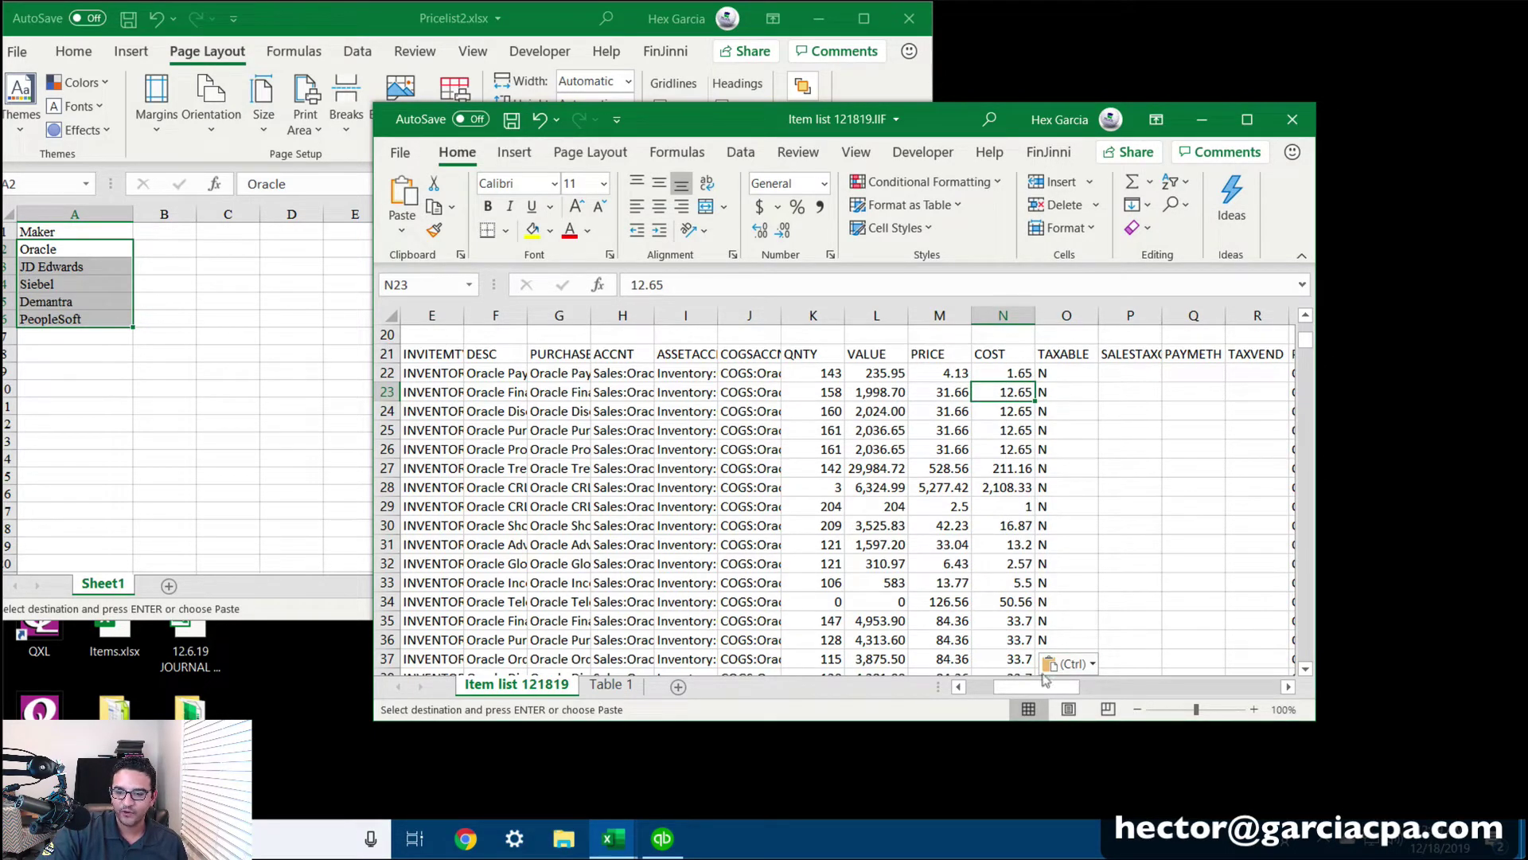
pyautogui.moveTo(1305, 340); pyautogui.dragTo(1307, 667)
pyautogui.moveTo(1326, 540); pyautogui.dragTo(1327, 328)
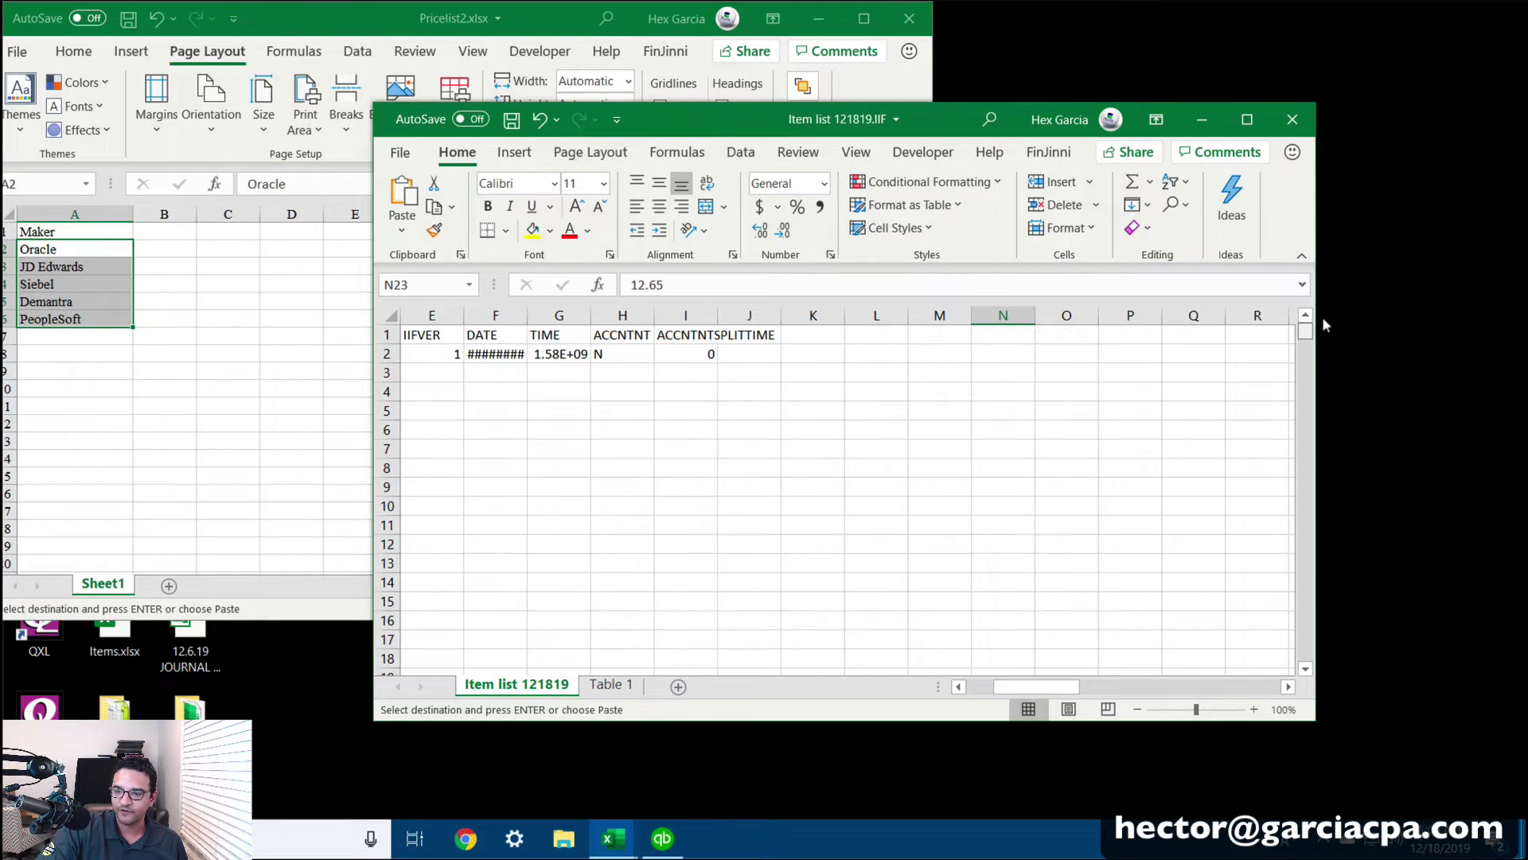
# Remove the helper NEW COST column AU from the item list.
pyautogui.click(1305, 615)
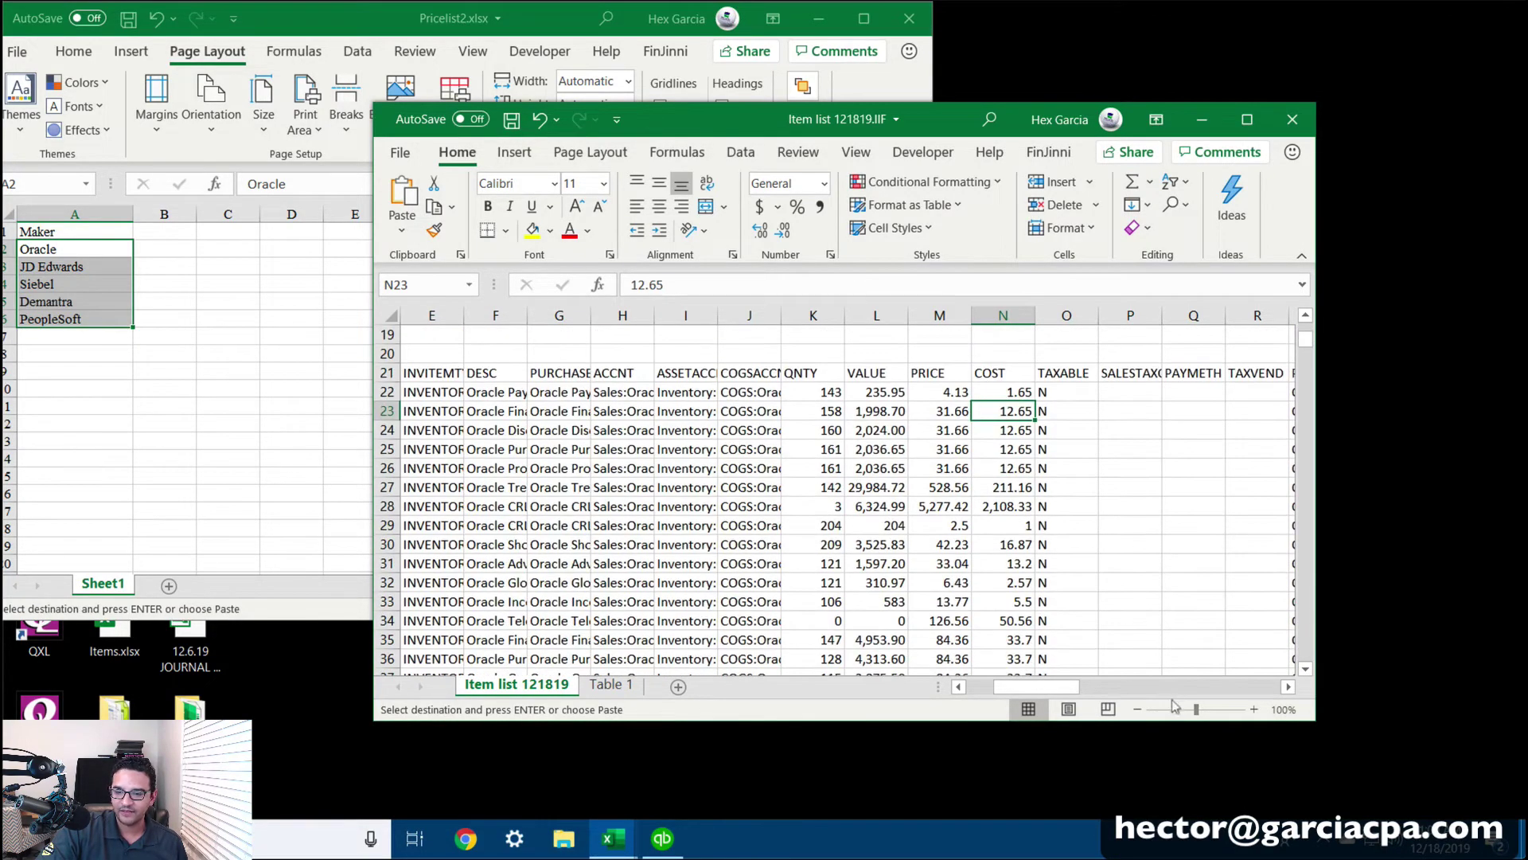
pyautogui.click(1200, 689)
pyautogui.click(1234, 688)
pyautogui.moveTo(1234, 688); pyautogui.dragTo(1280, 692)
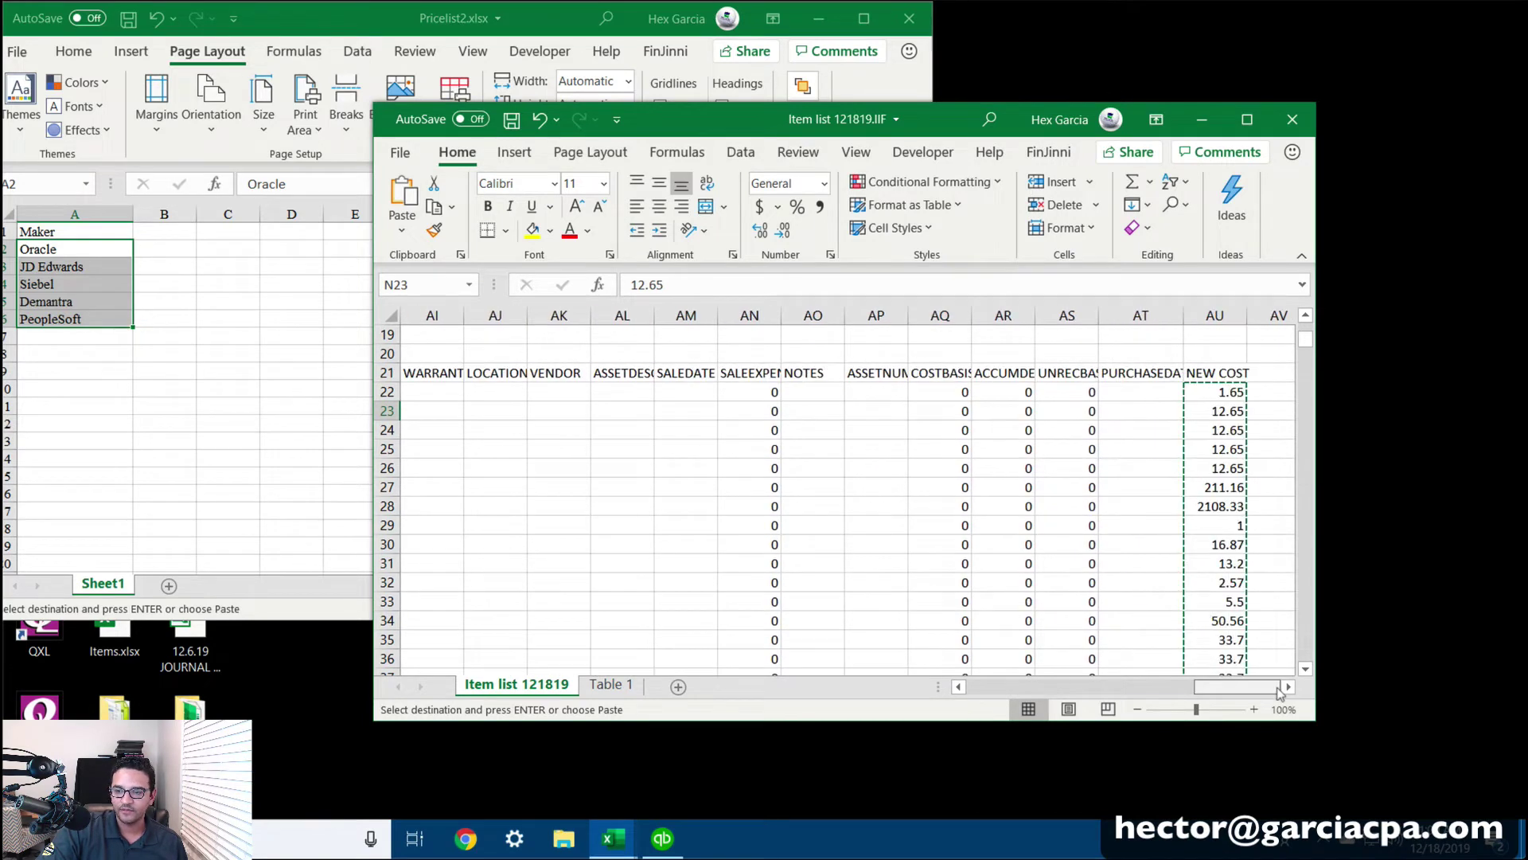
pyautogui.click(1215, 315)
pyautogui.rightClick(1228, 316)
pyautogui.click(1278, 507)
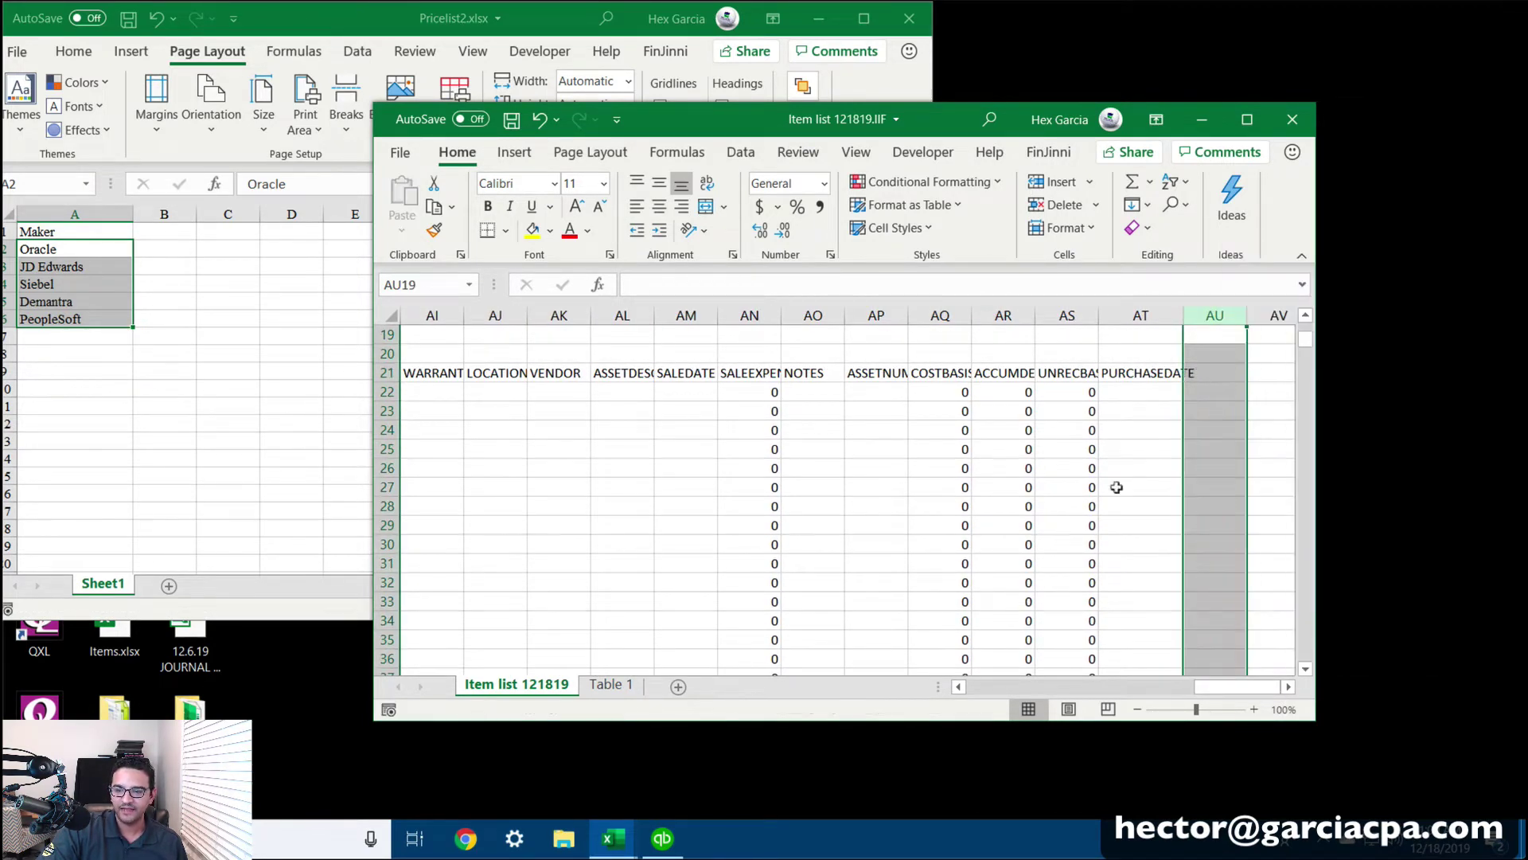
pyautogui.click(1076, 484)
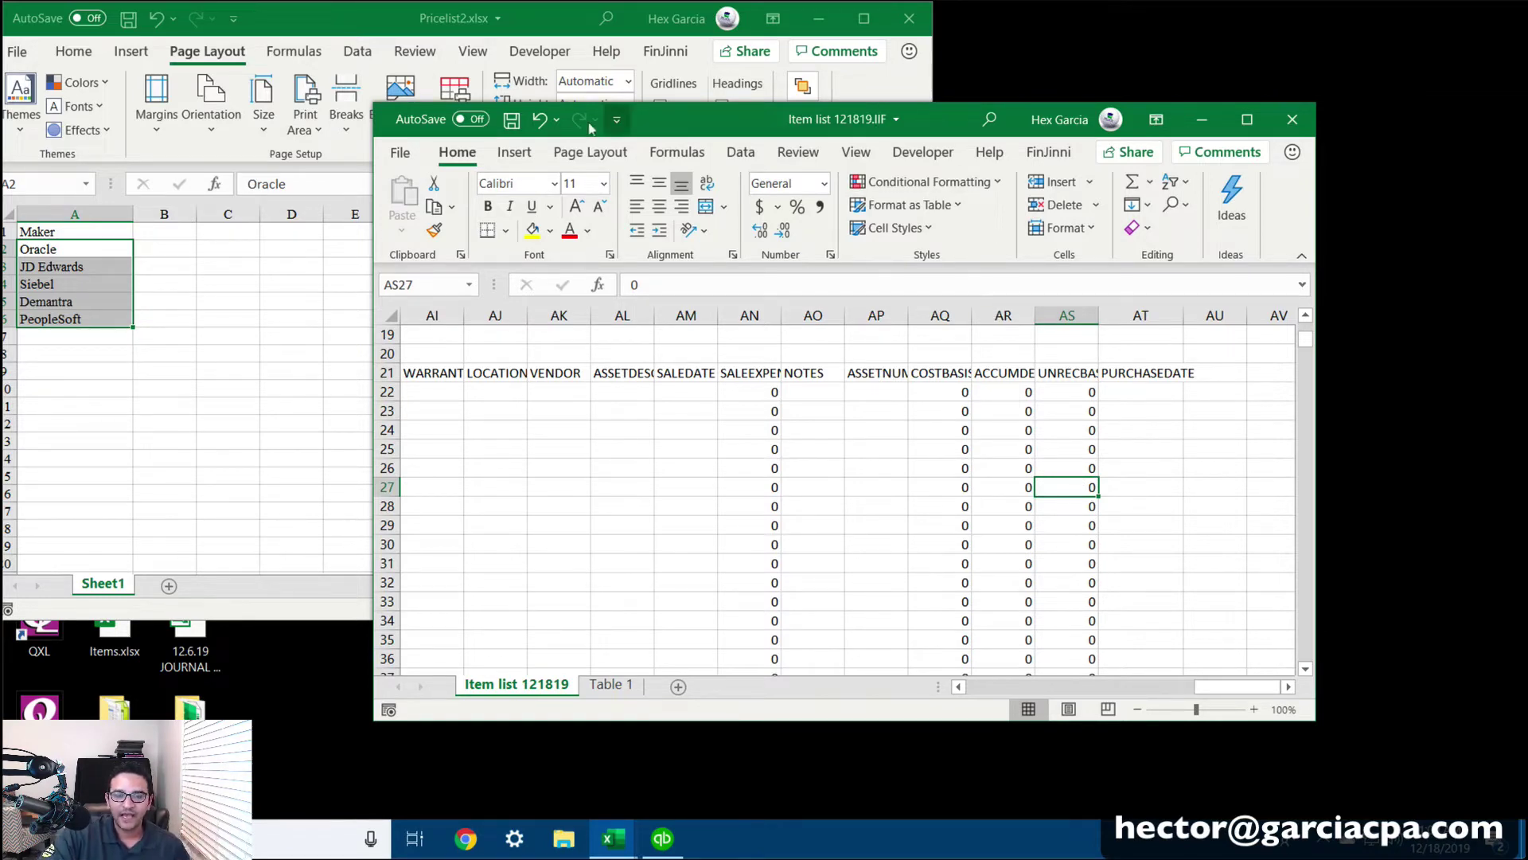
# Save Item list 121819.IIF under its existing name and close that workbook.
pyautogui.click(404, 155)
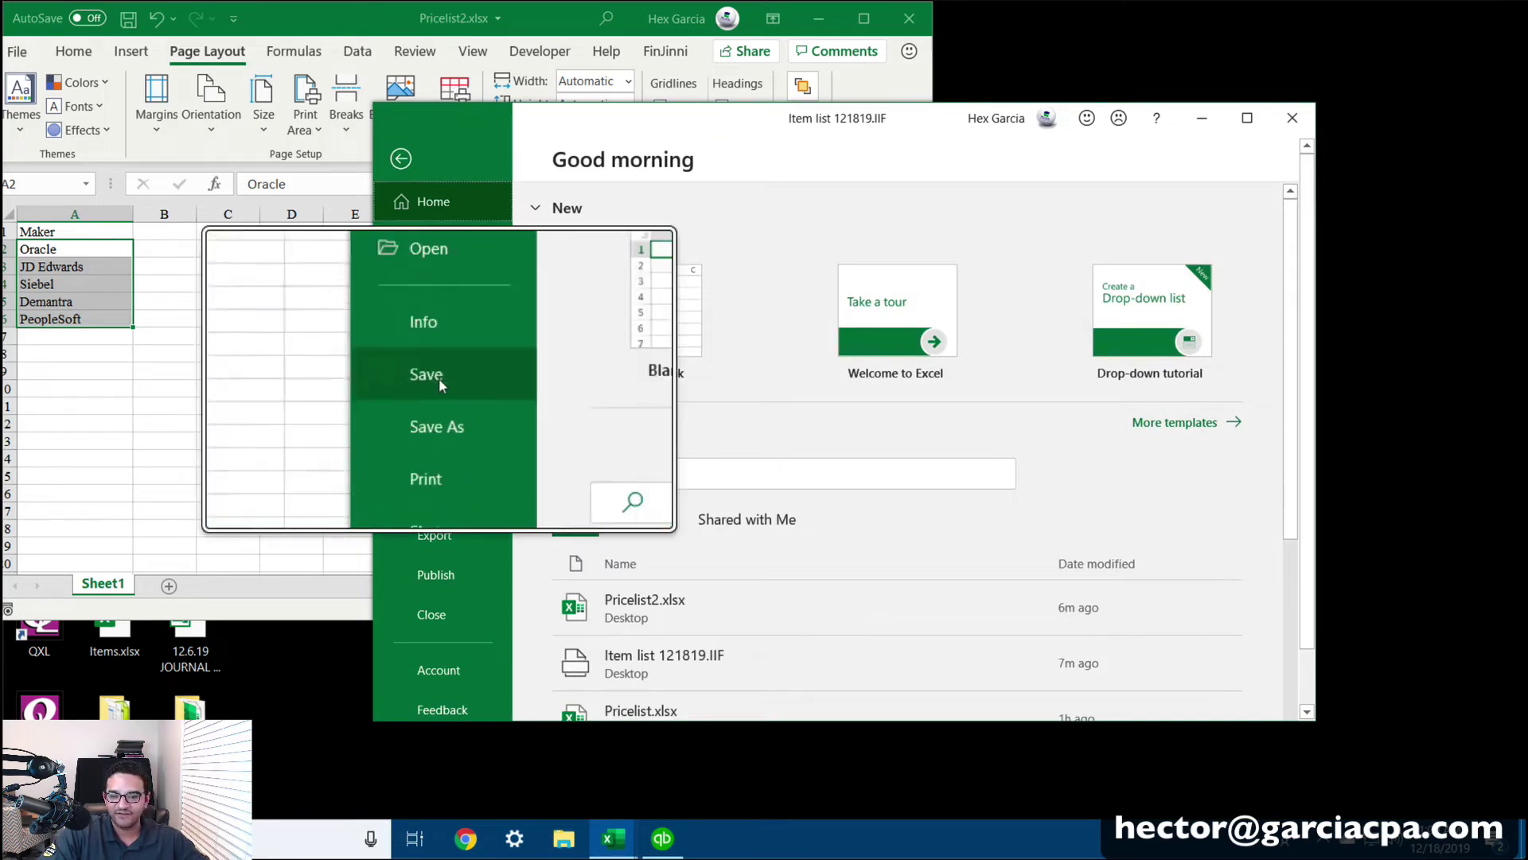
pyautogui.click(435, 374)
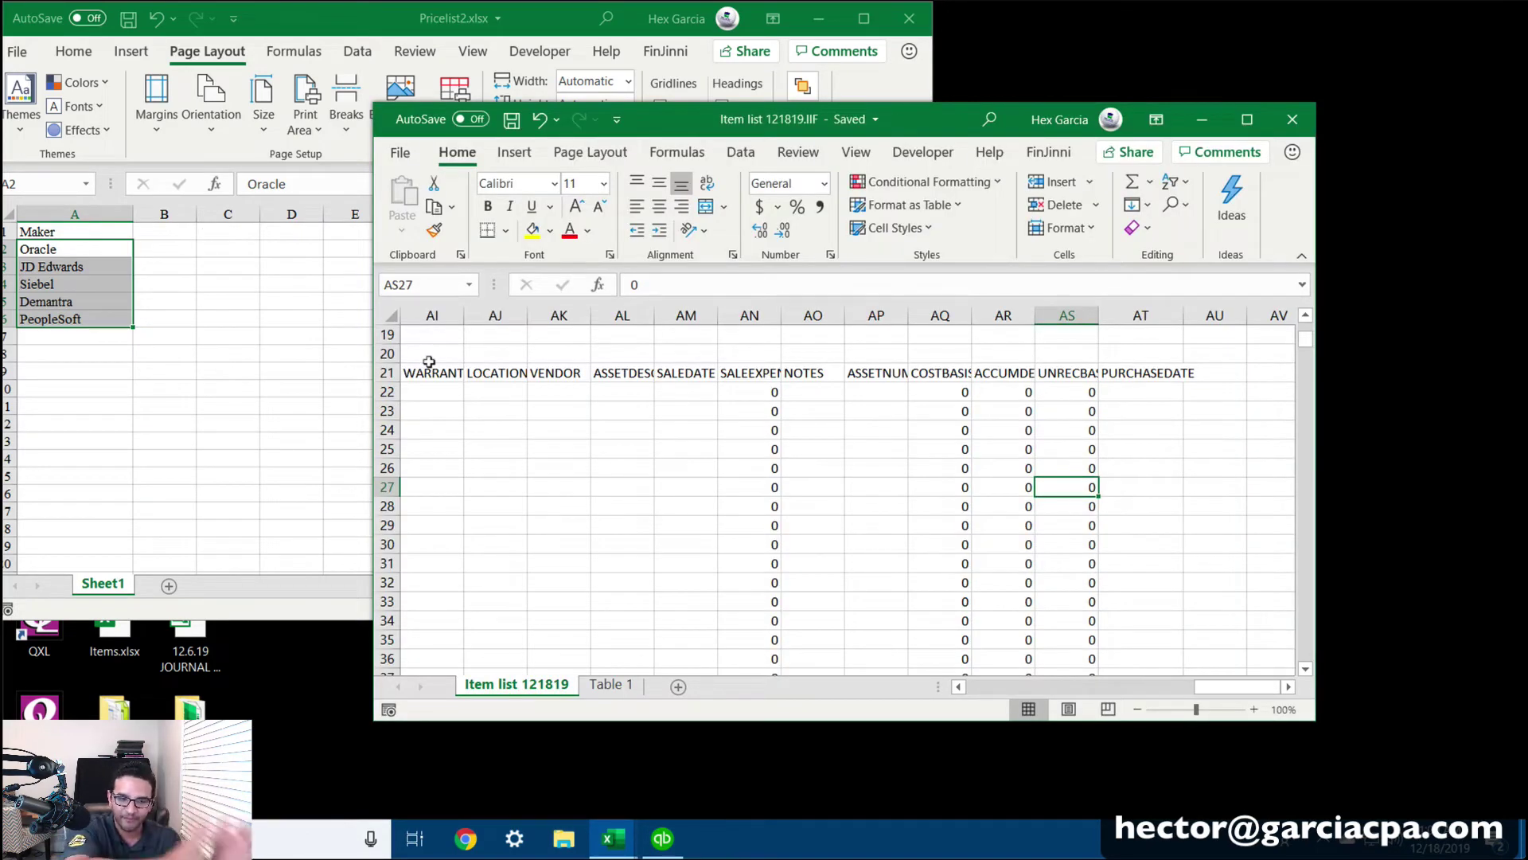
pyautogui.click(1292, 119)
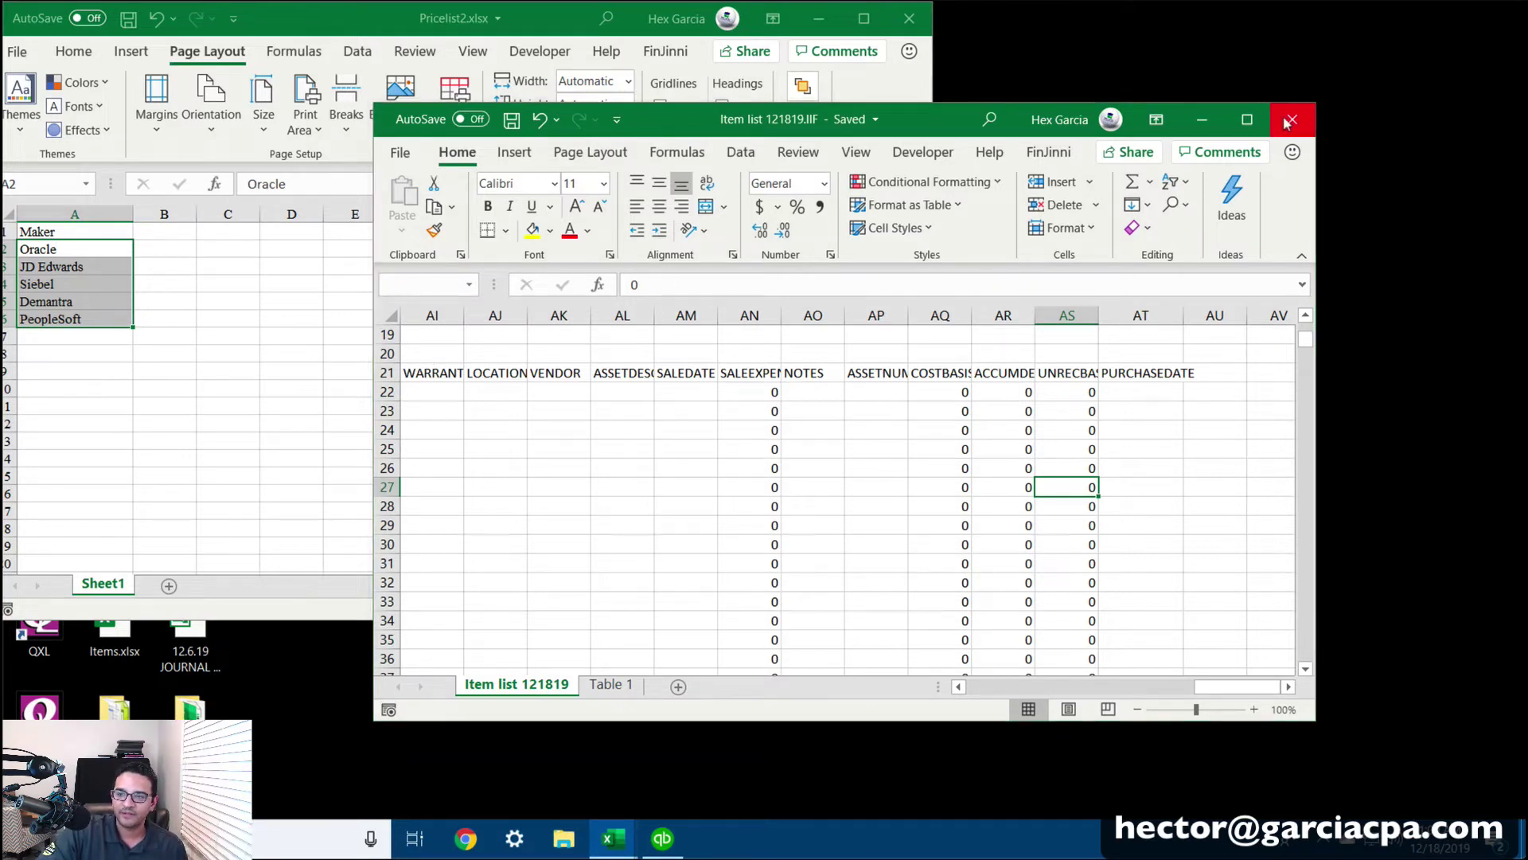
pyautogui.click(764, 443)
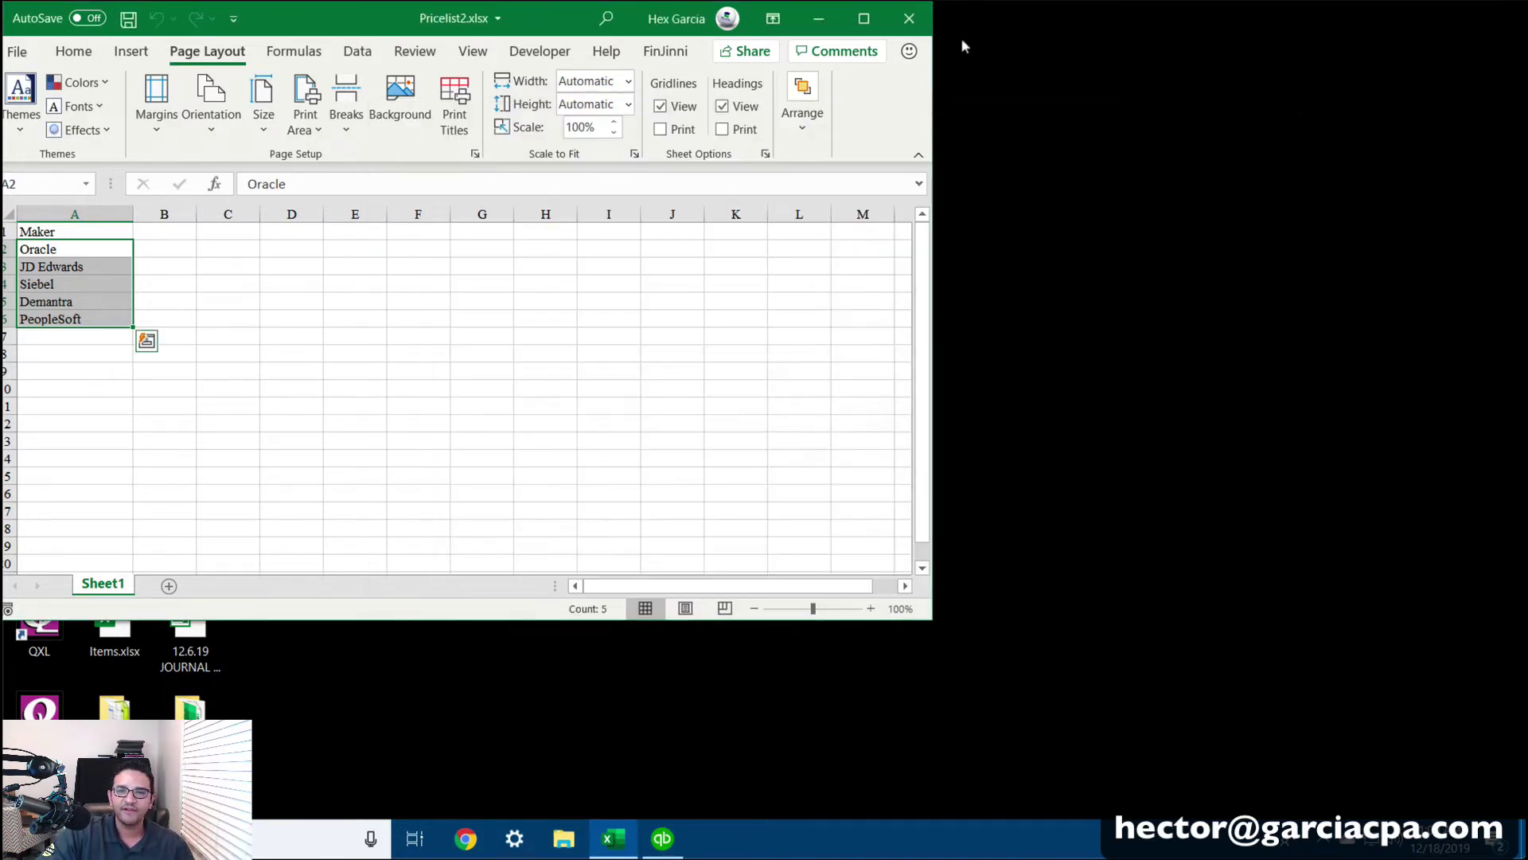
# Close the Pricelist2.xlsx workbook and locate the saved Item list 121819.IIF on the desktop.
pyautogui.click(909, 18)
pyautogui.click(763, 444)
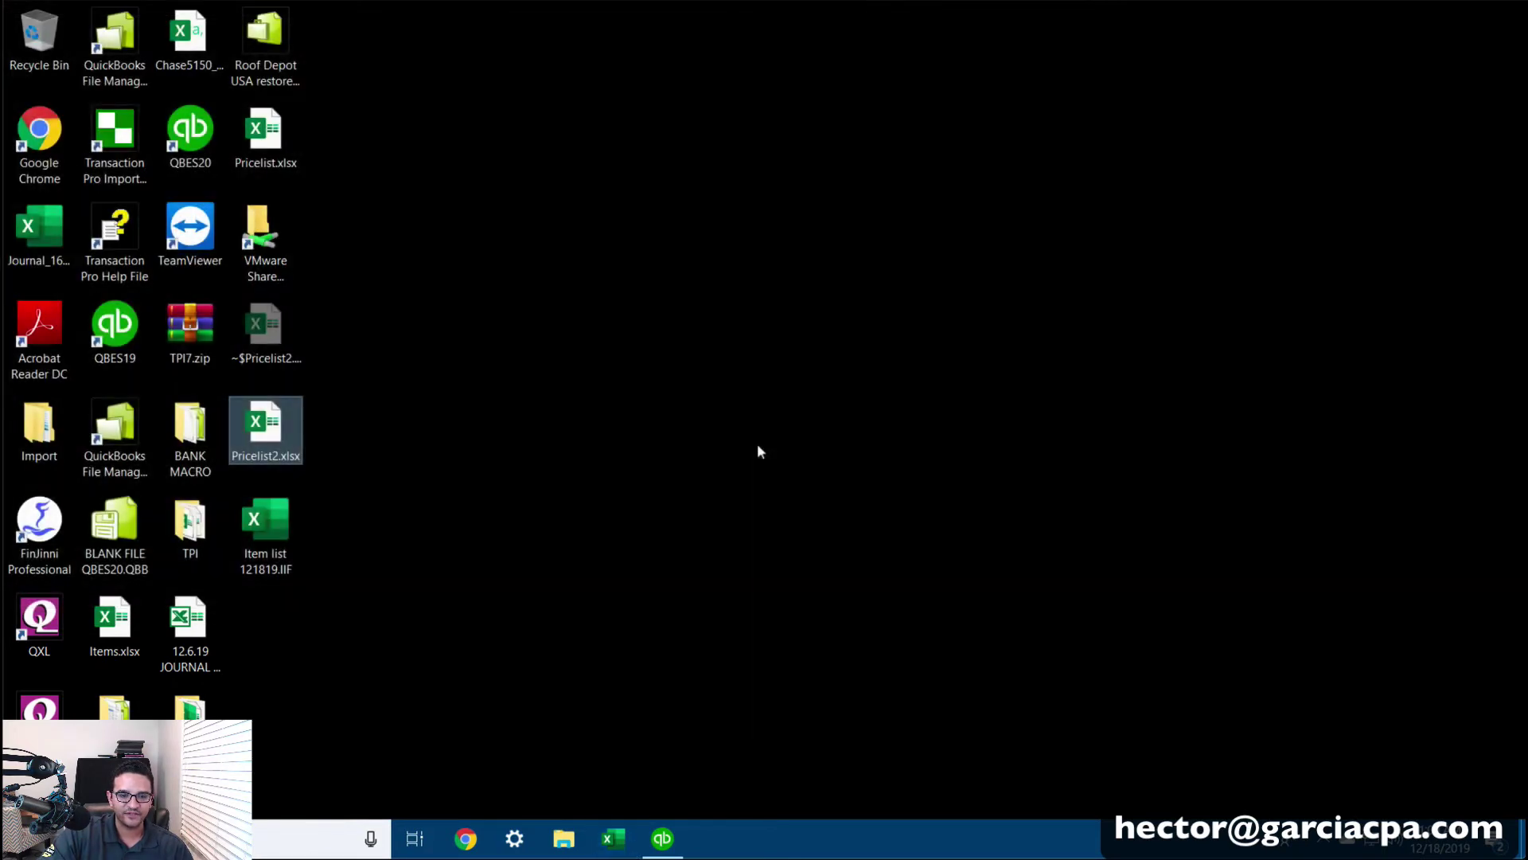
pyautogui.click(274, 527)
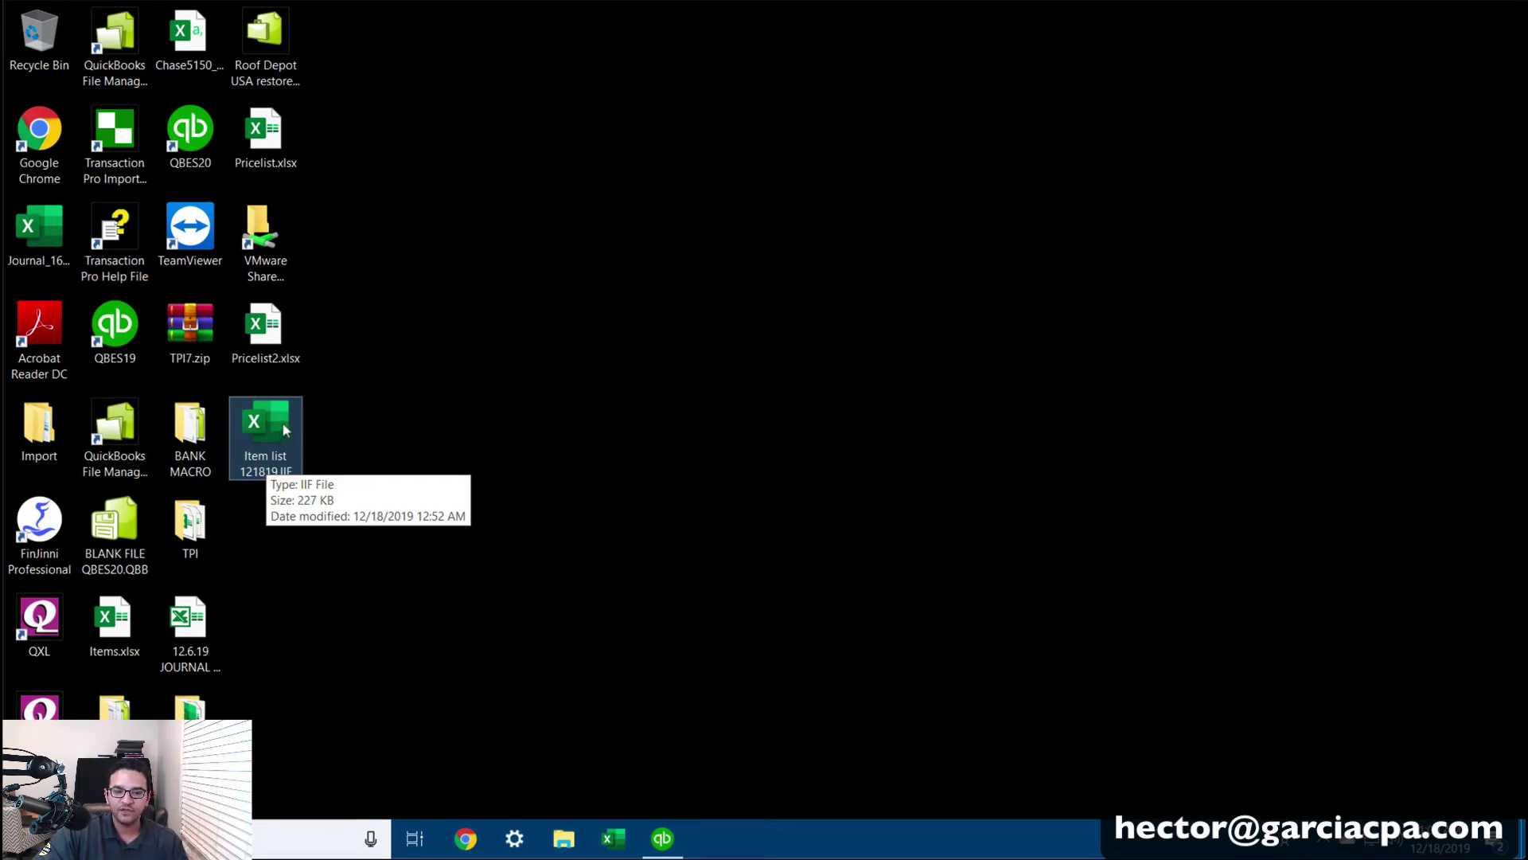
# Switch to QuickBooks and check the cost of item L99899 at the end of the item list without changing the item.
pyautogui.click(662, 838)
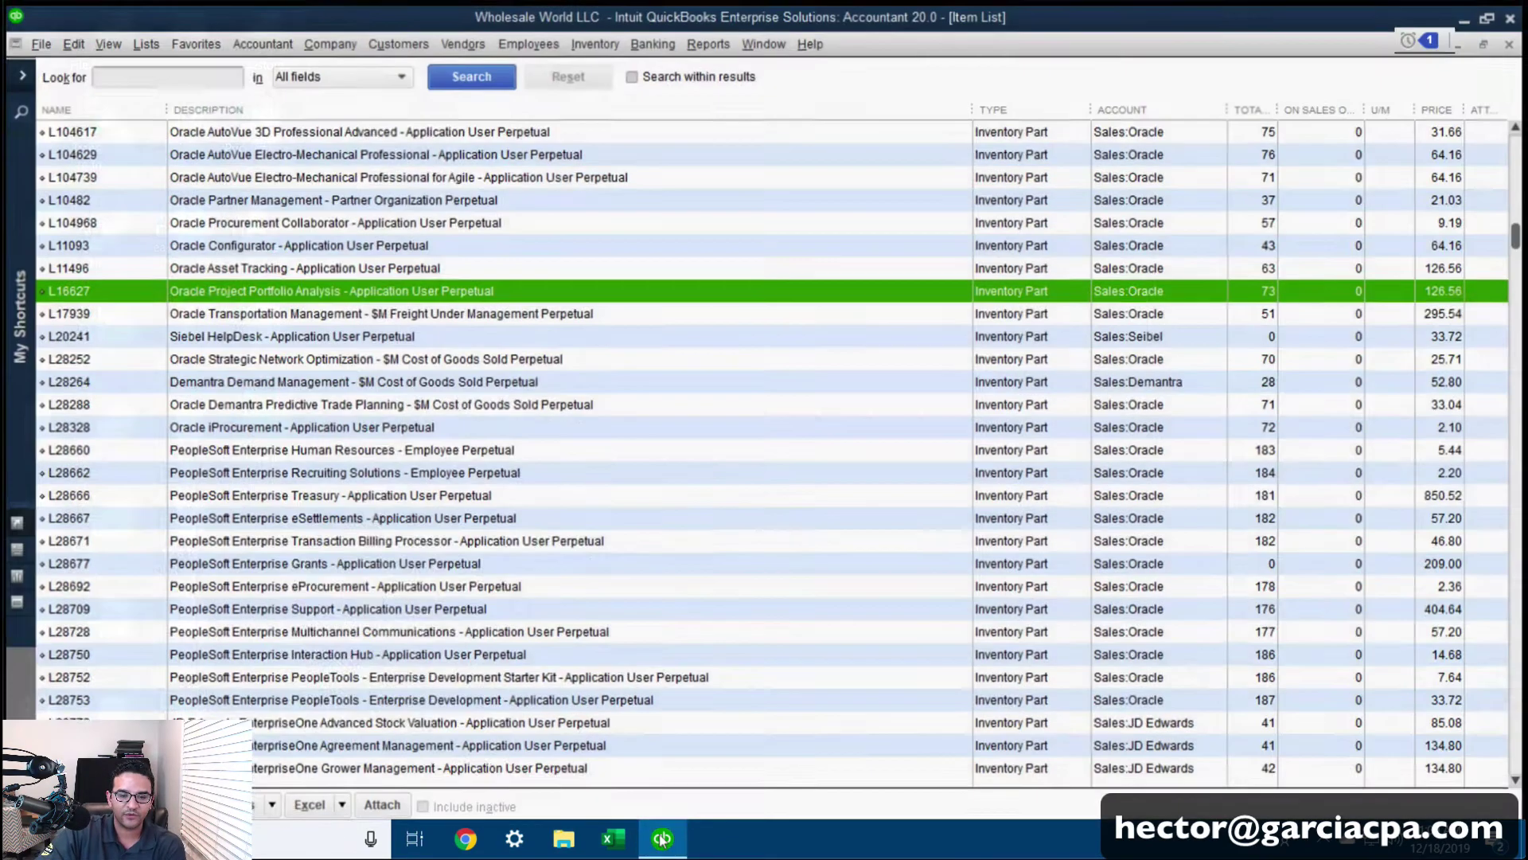
pyautogui.moveTo(1519, 233); pyautogui.dragTo(1519, 762)
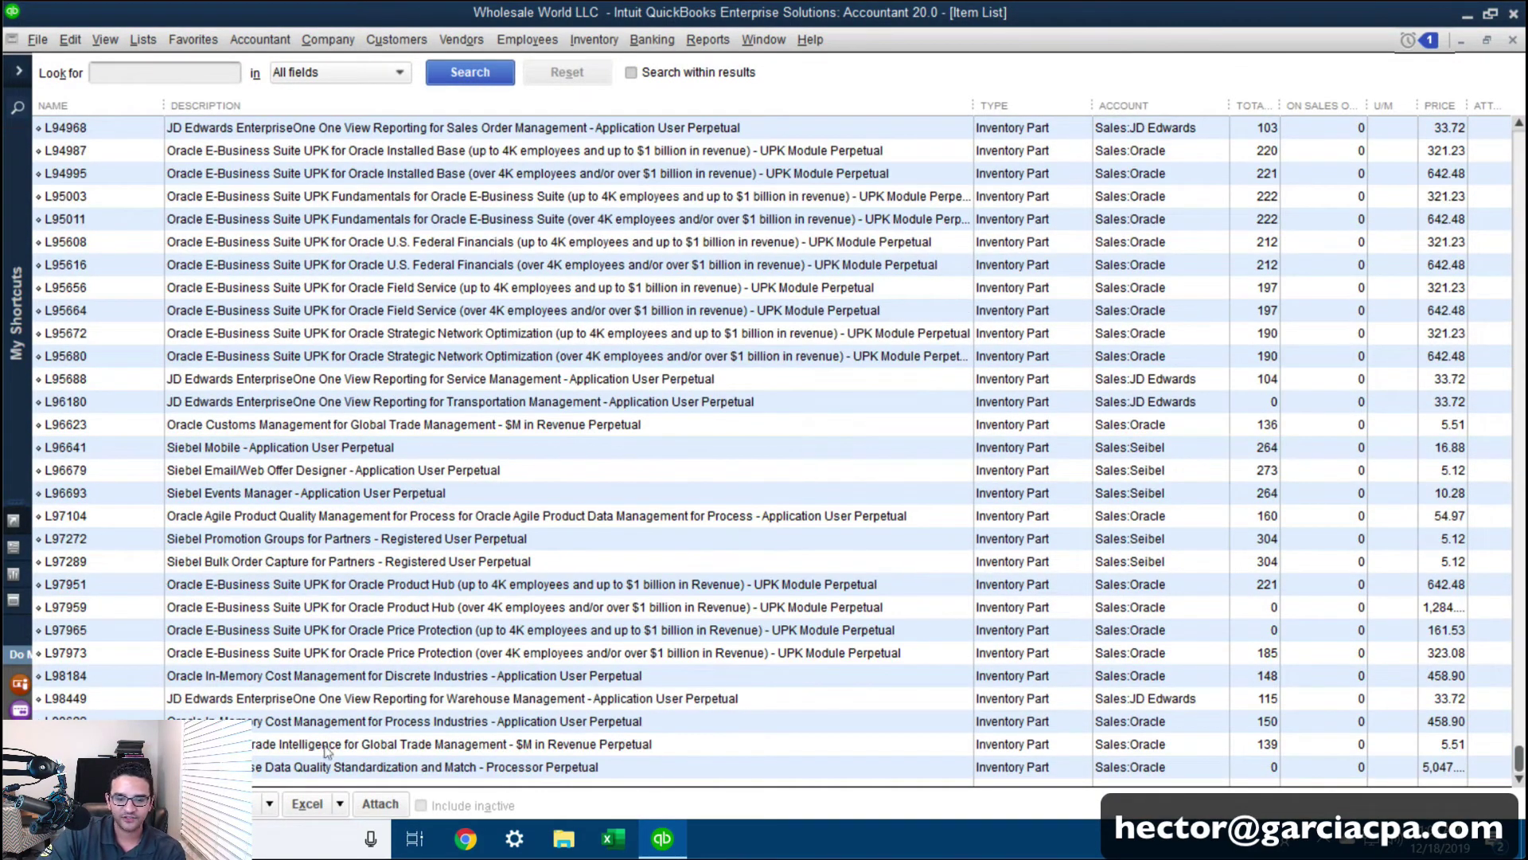
pyautogui.rightClick(83, 768)
pyautogui.click(191, 353)
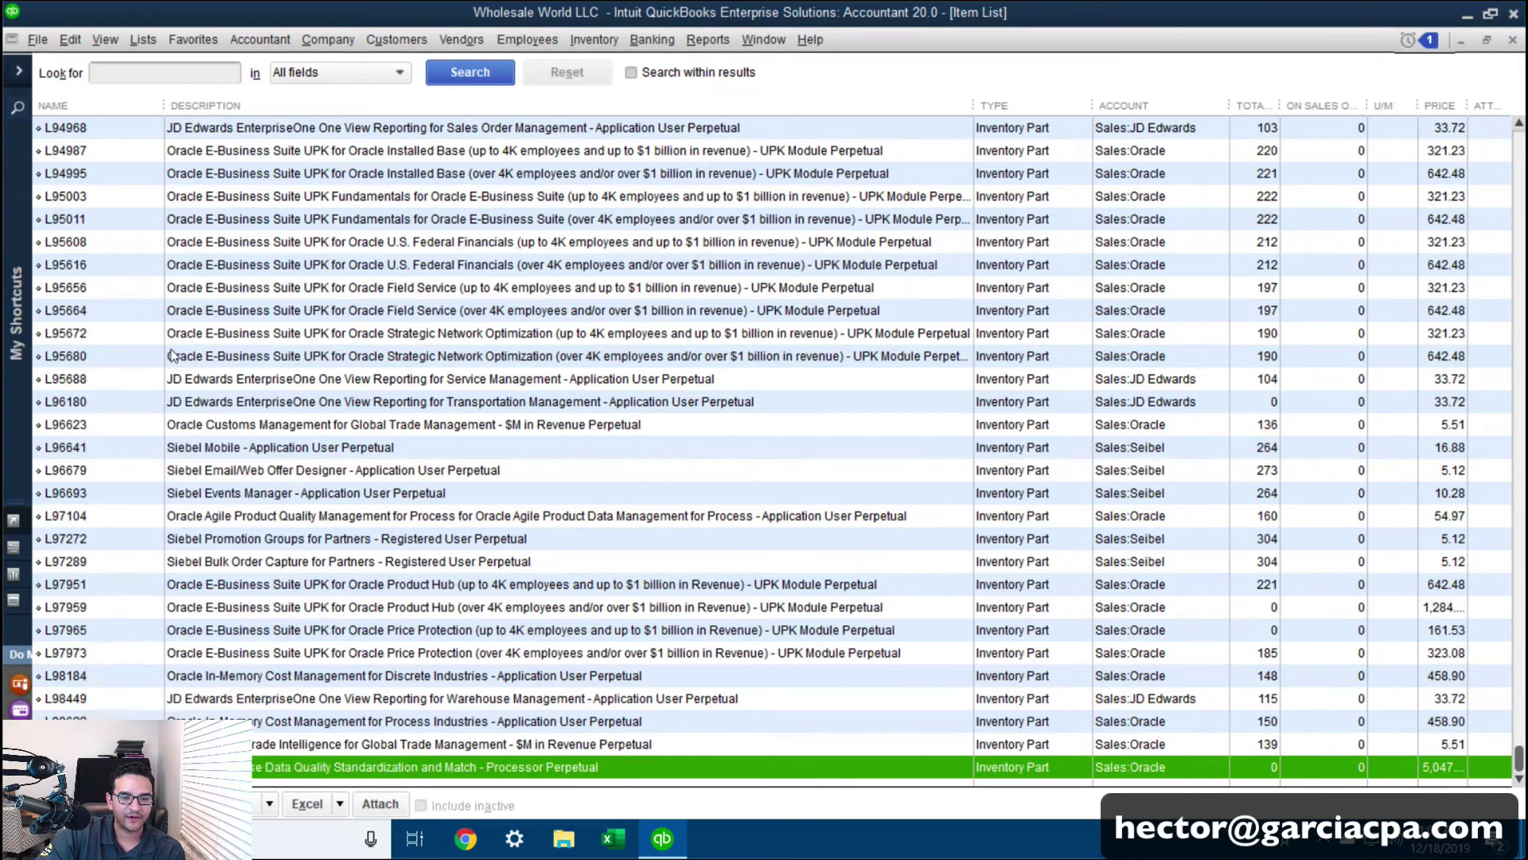
pyautogui.click(164, 388)
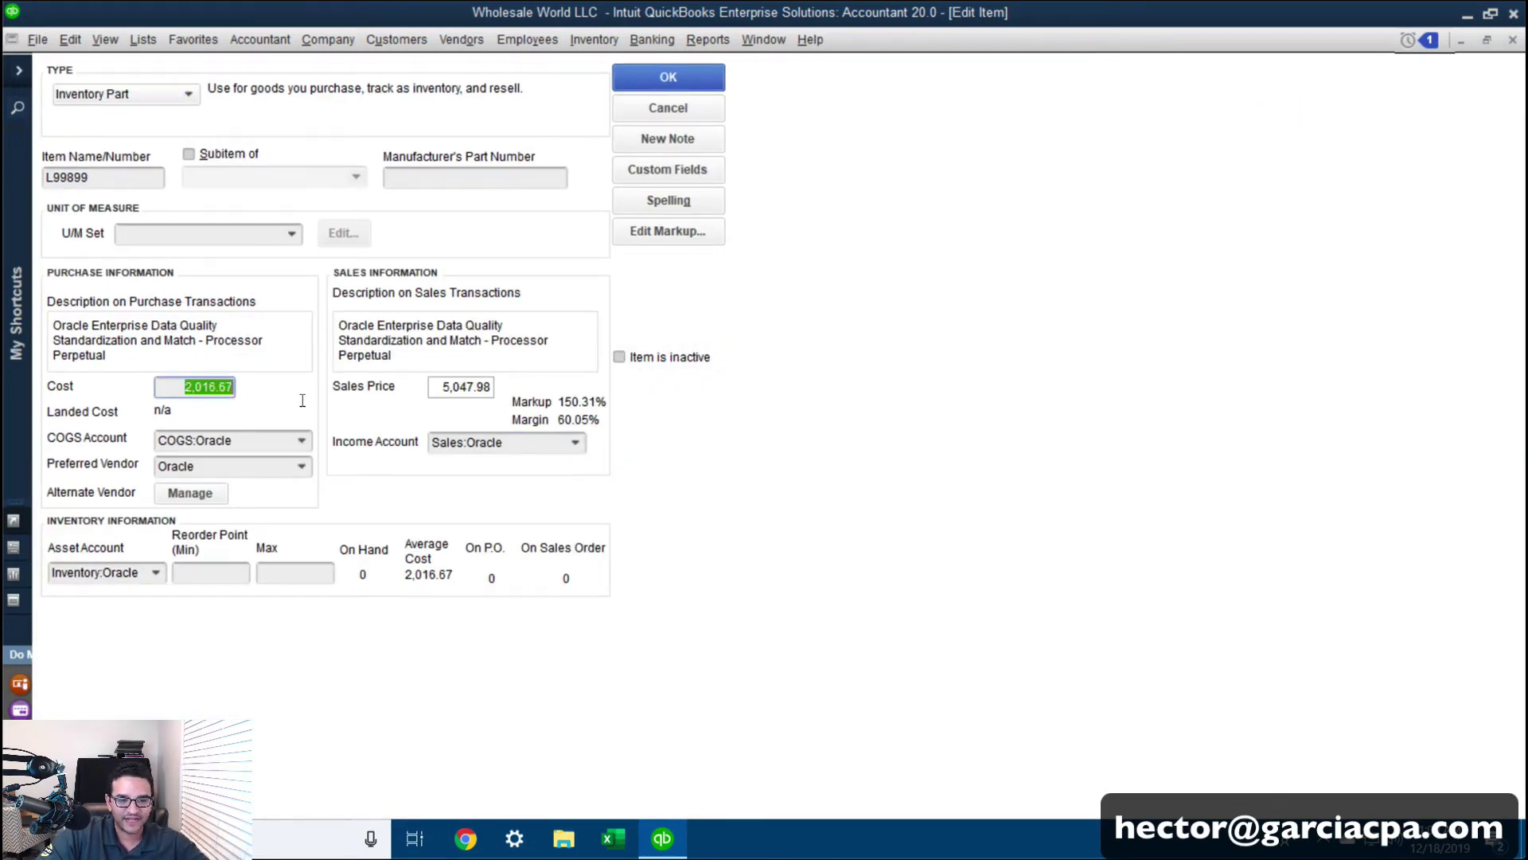
pyautogui.click(212, 390)
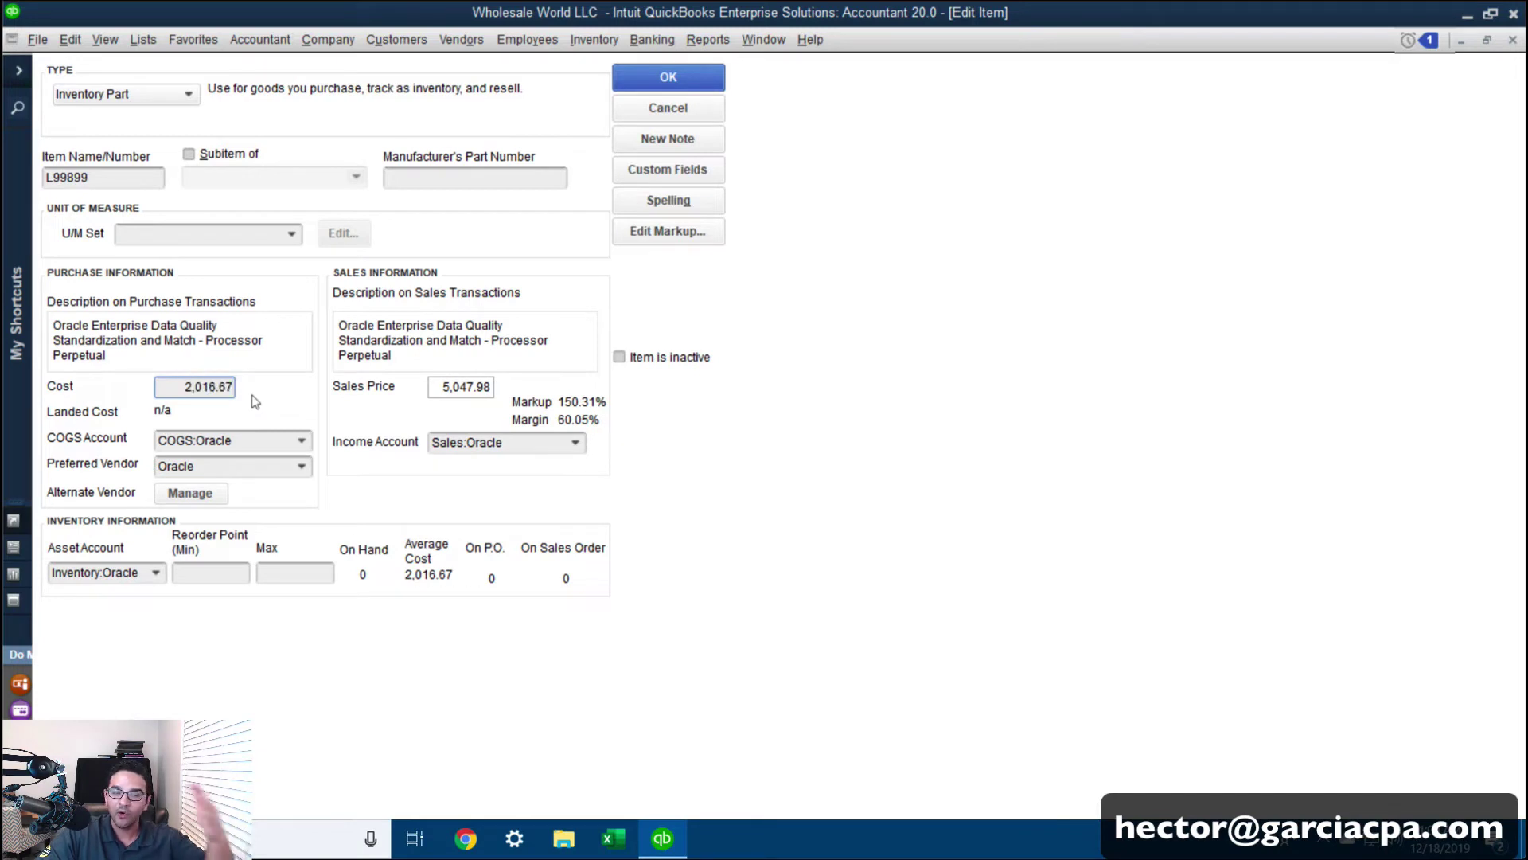
pyautogui.moveTo(184, 386); pyautogui.dragTo(262, 398)
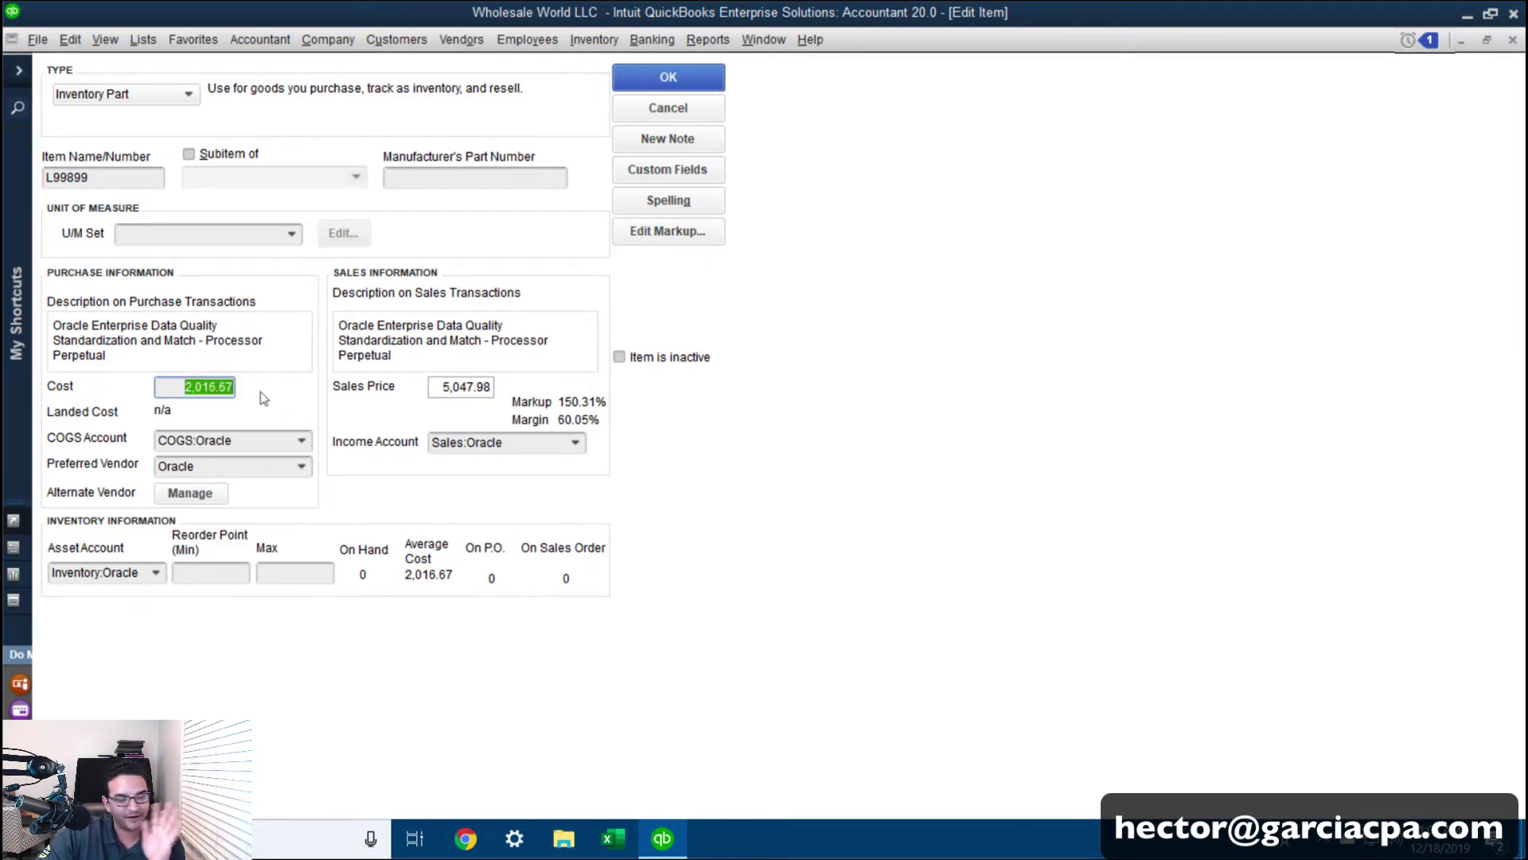
pyautogui.click(668, 108)
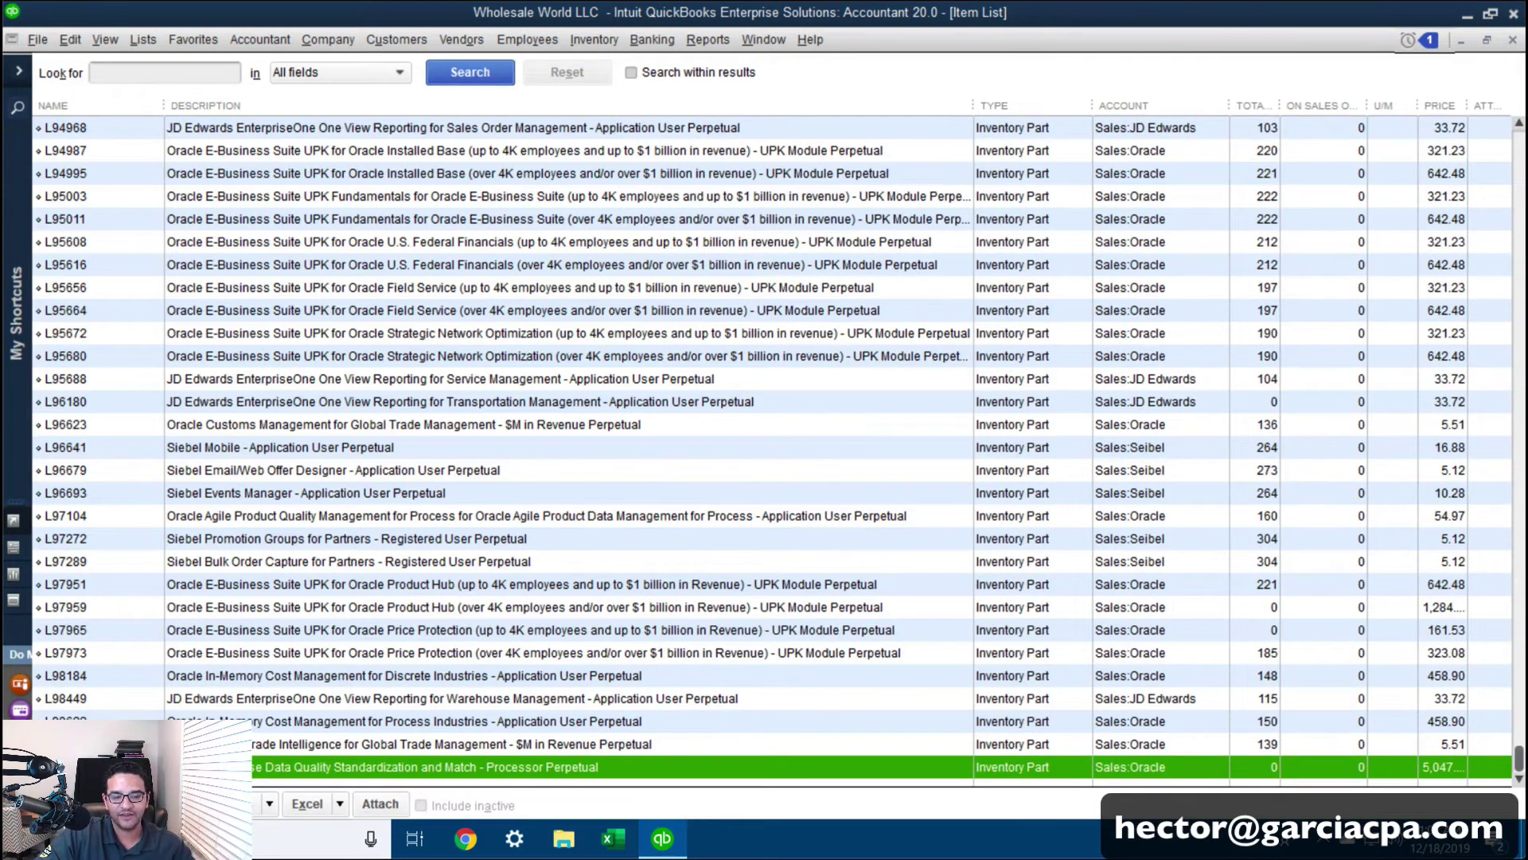
# Start an IIF file import and agree to close all open QuickBooks windows for it.
pyautogui.click(38, 40)
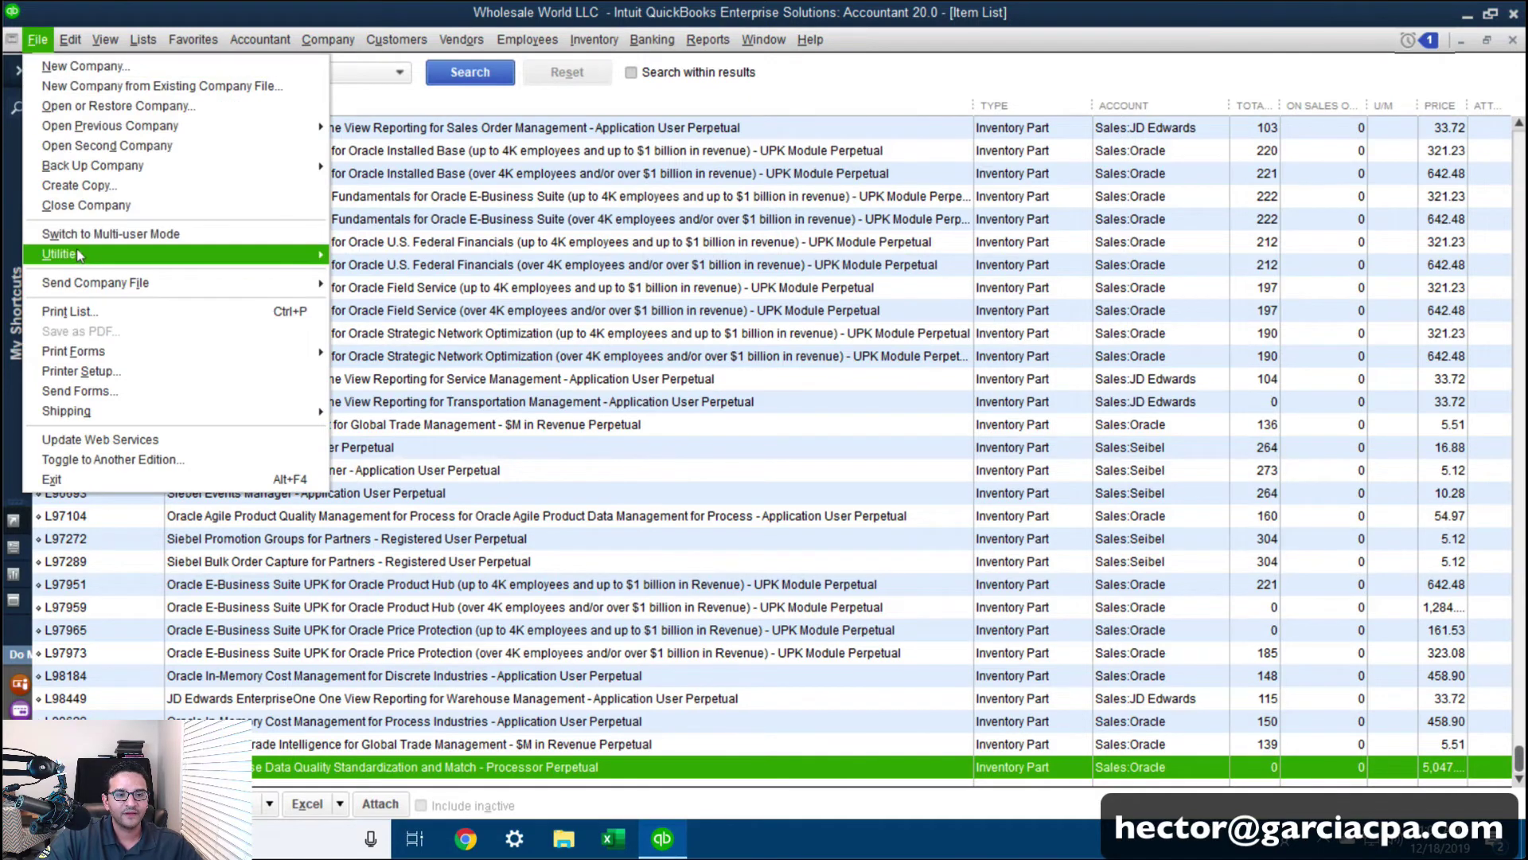
pyautogui.moveTo(79, 255)
pyautogui.moveTo(388, 256)
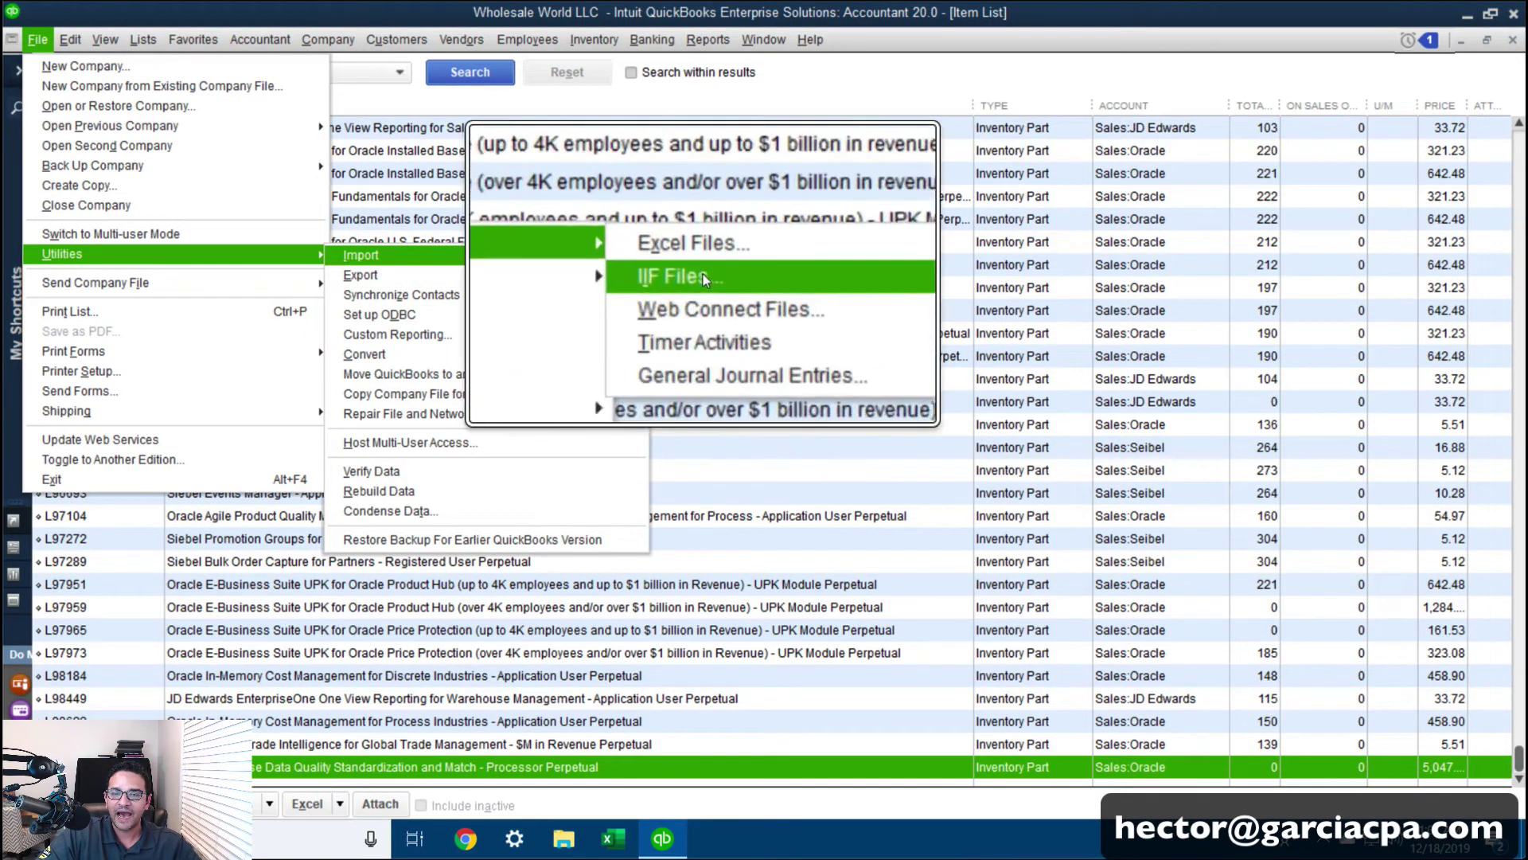
pyautogui.click(704, 275)
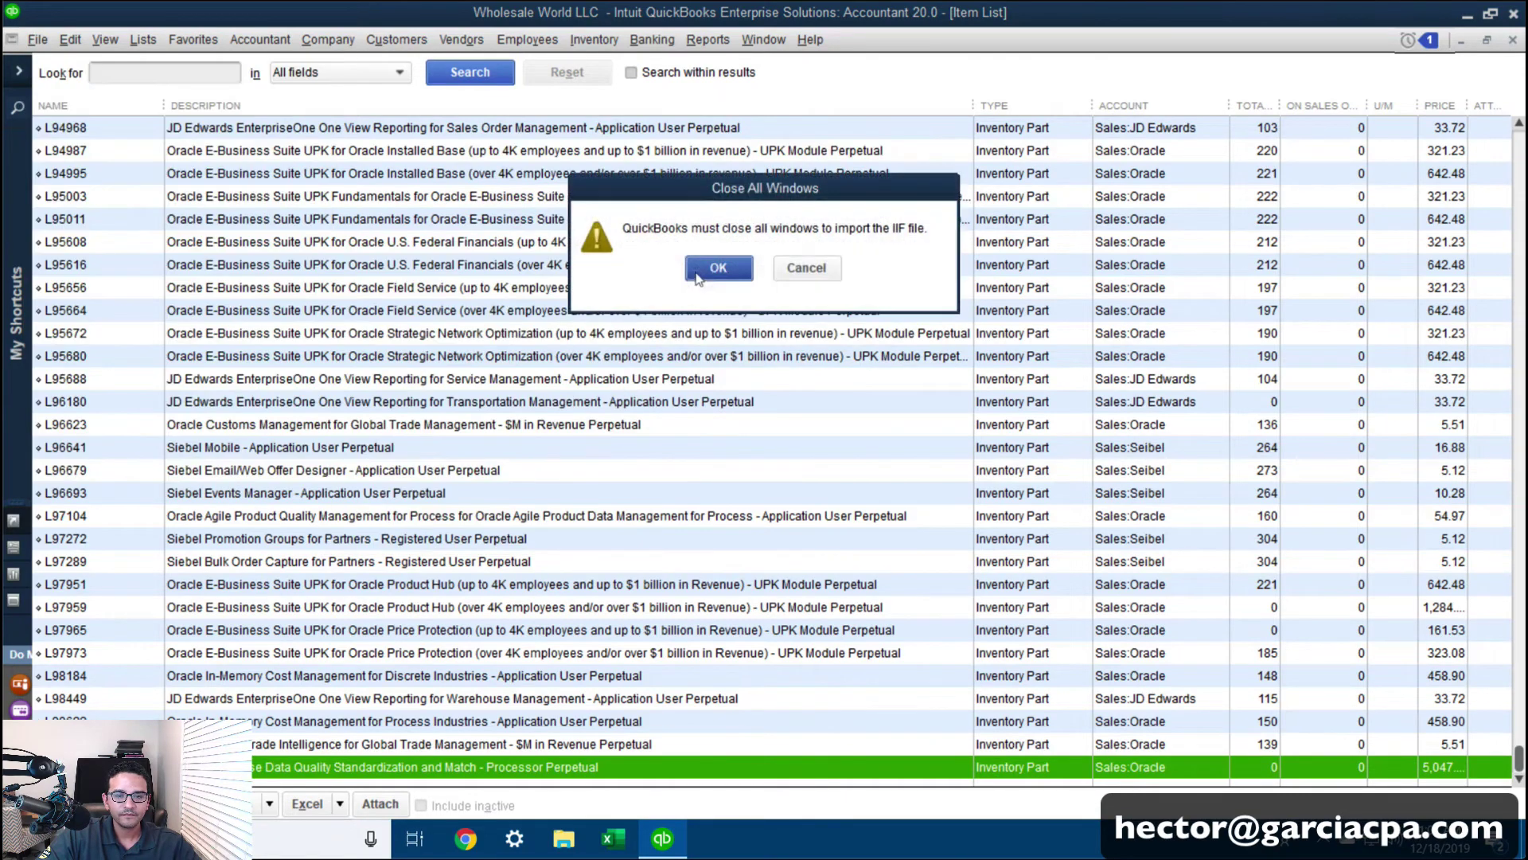
pyautogui.click(719, 268)
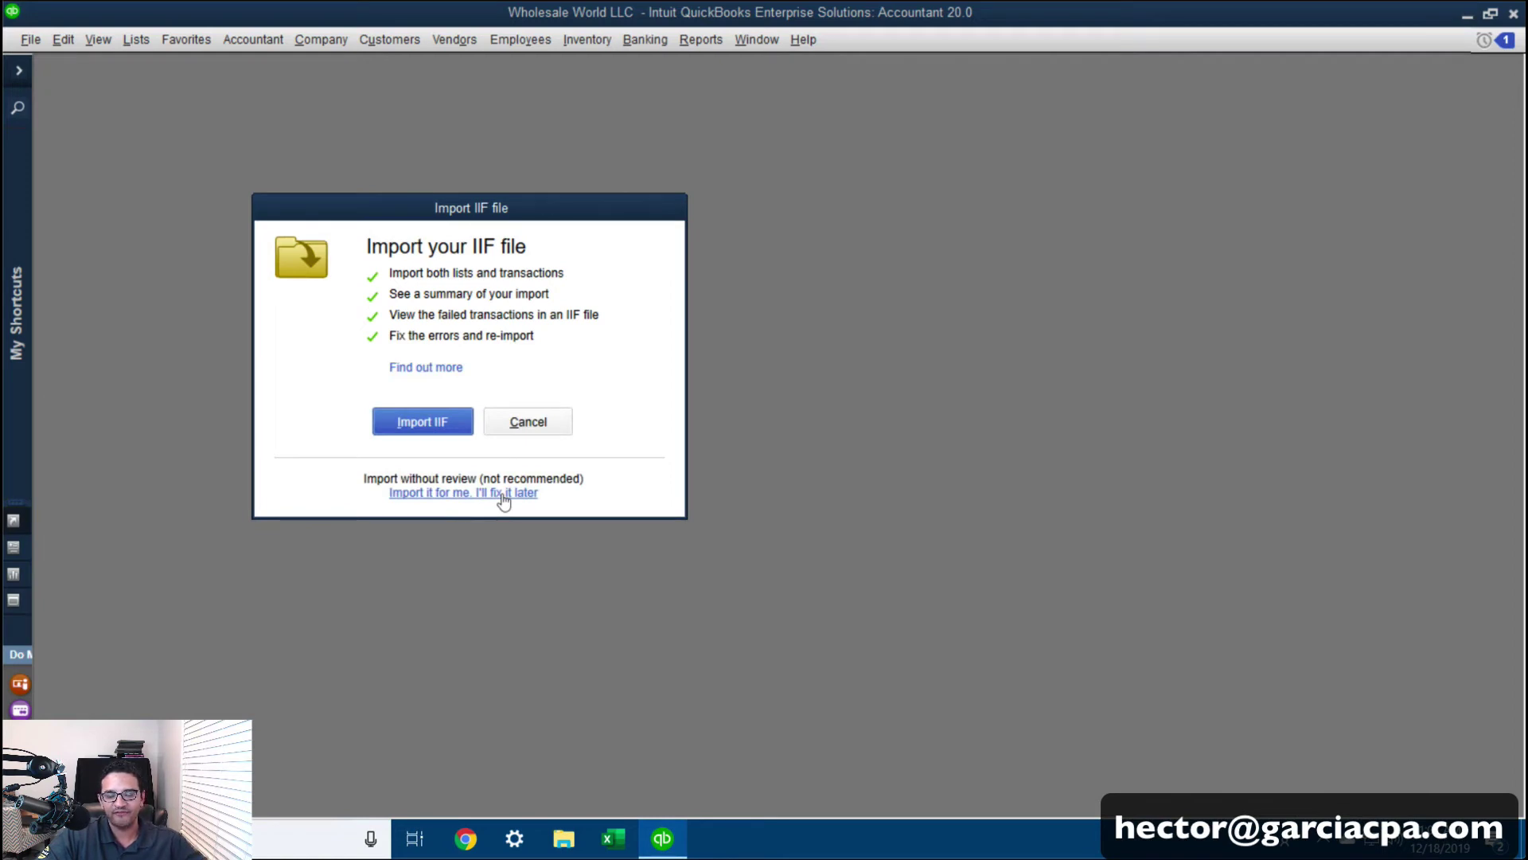
# Import Item list 121819.IIF from the Desktop using the reviewed IIF import and finish the import summary.
pyautogui.click(426, 424)
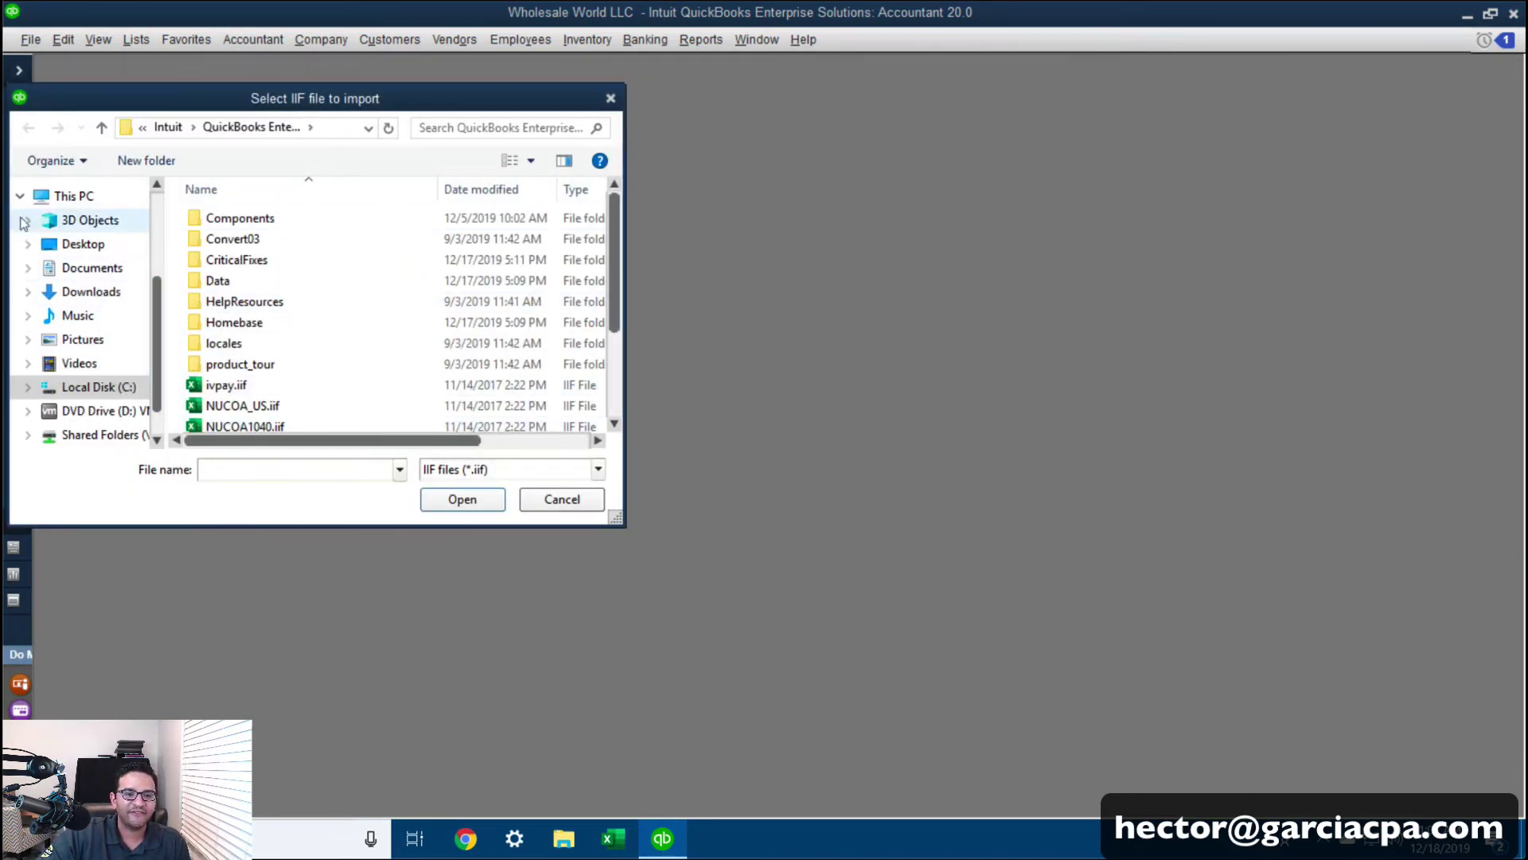
pyautogui.click(83, 244)
pyautogui.click(244, 216)
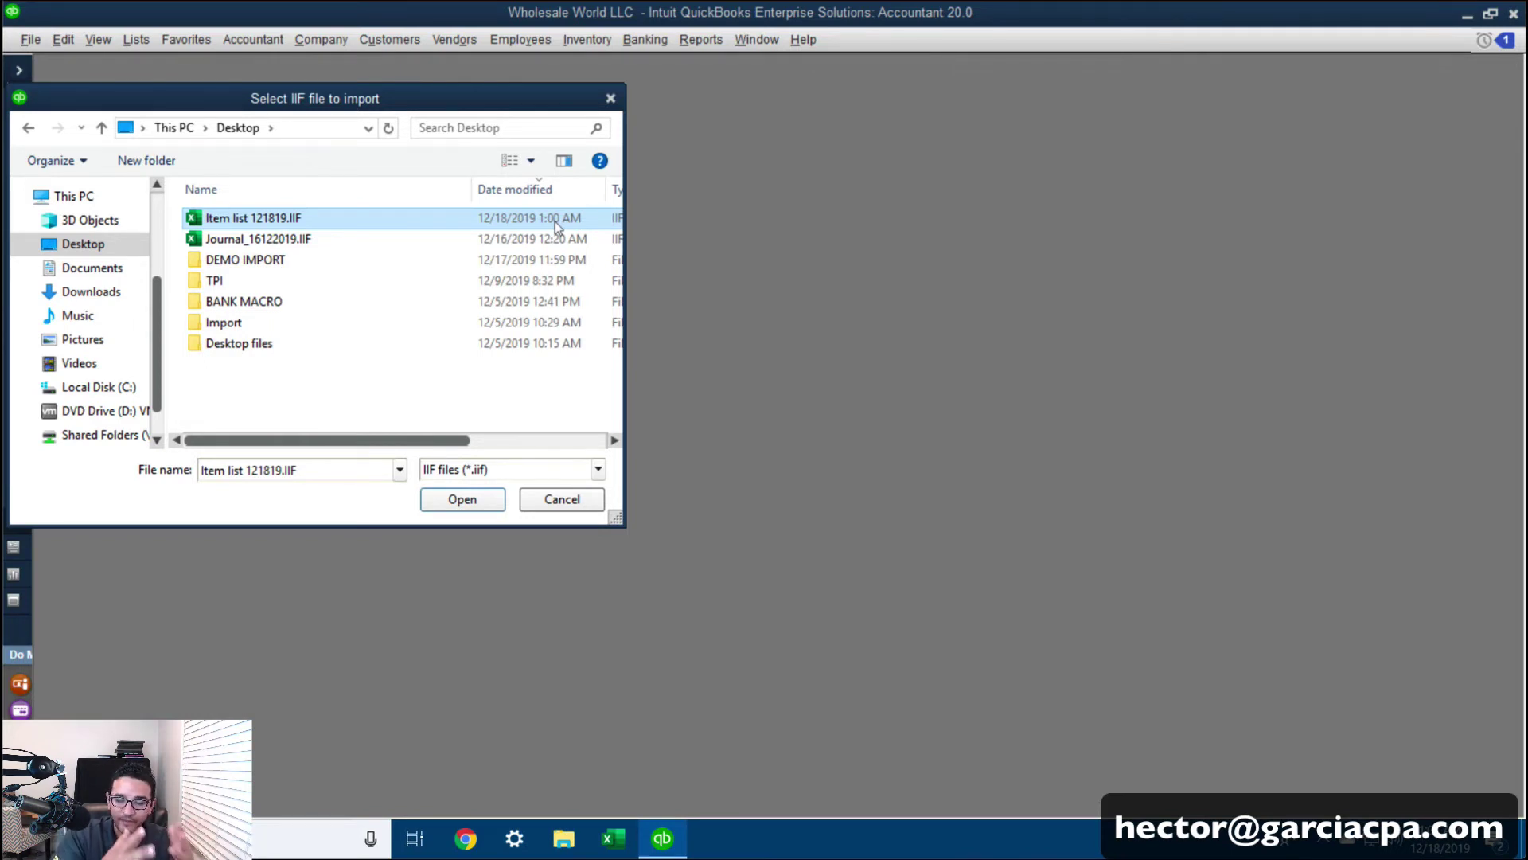
pyautogui.click(460, 499)
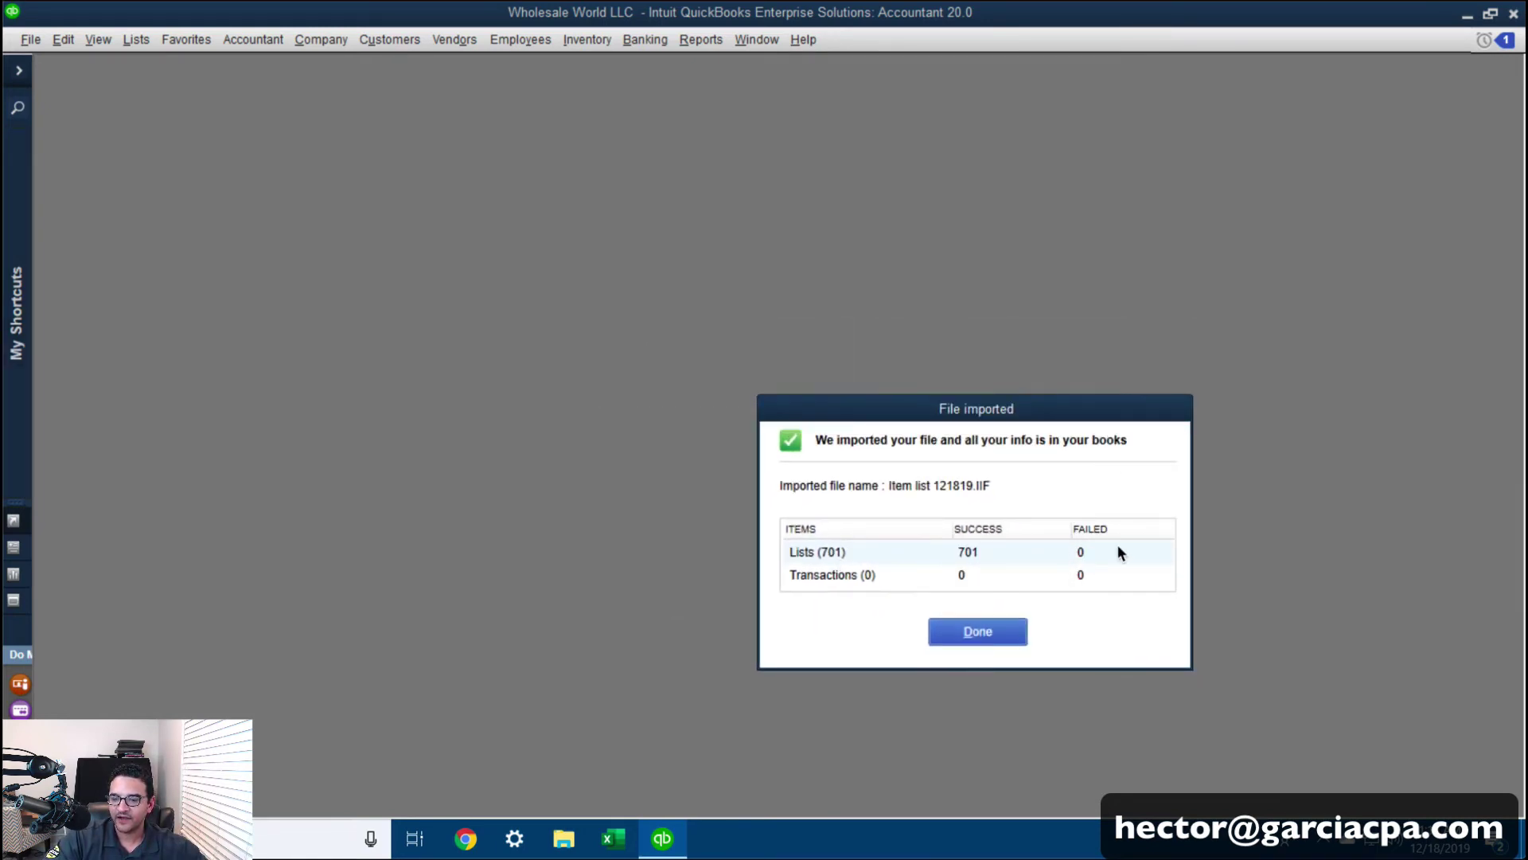
pyautogui.click(979, 637)
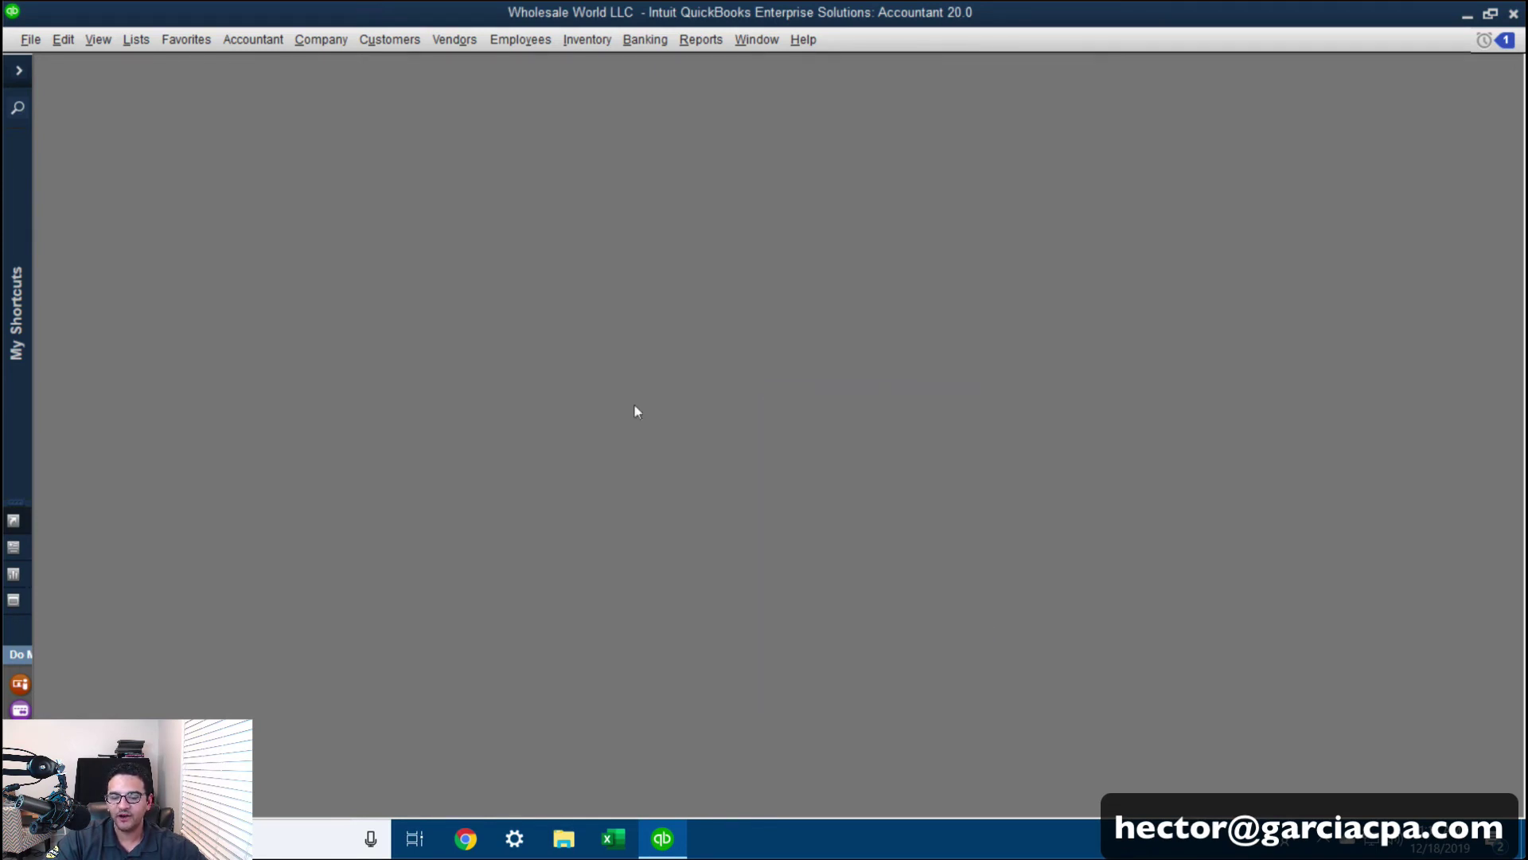
# Reopen the item list and open its last item, L99899, to check the imported cost and the sales price.
pyautogui.click(138, 42)
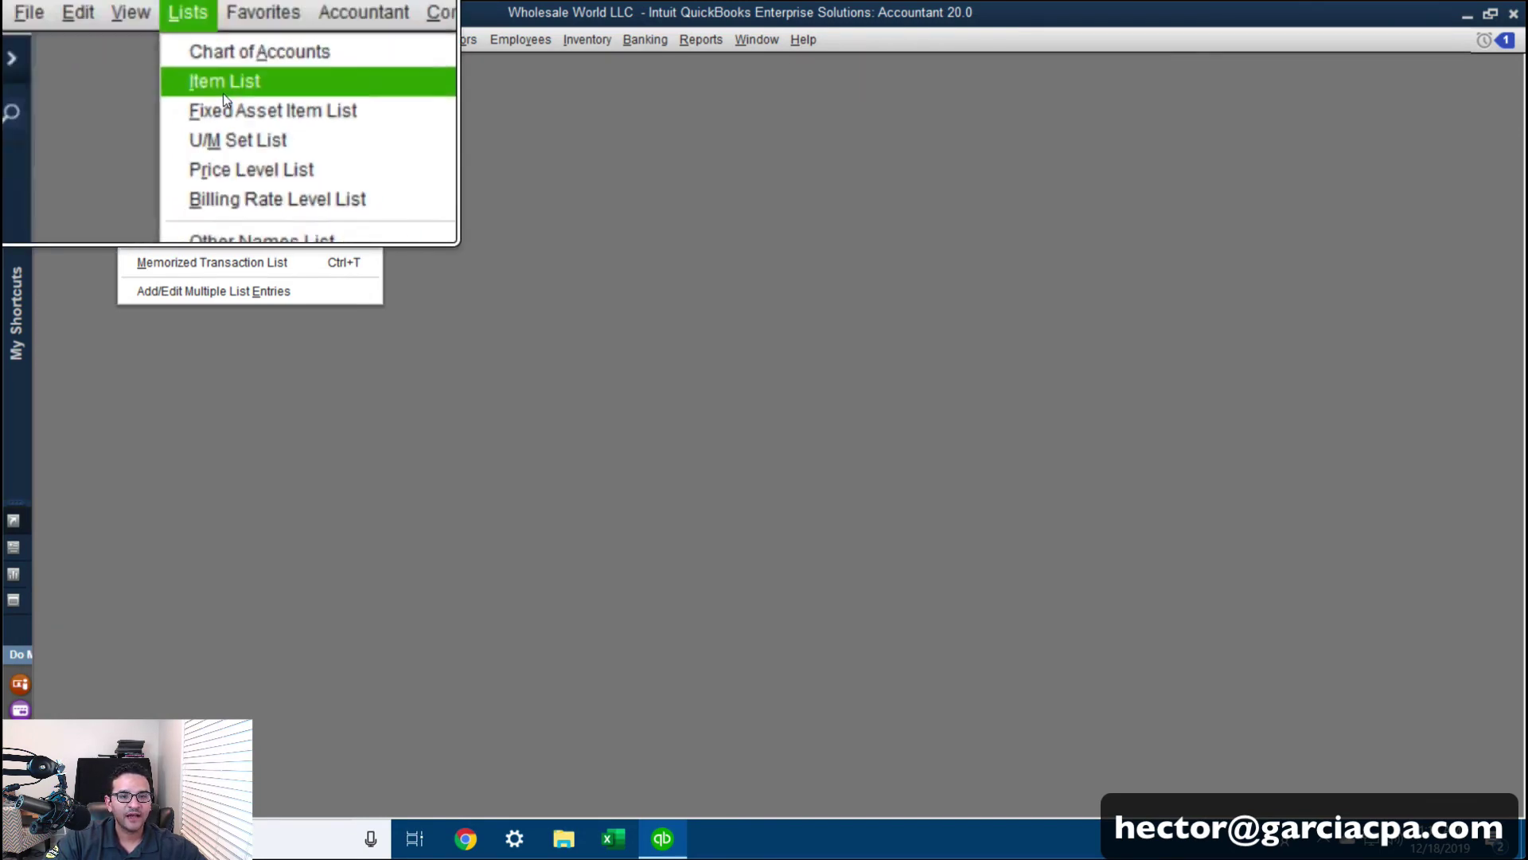
pyautogui.click(164, 85)
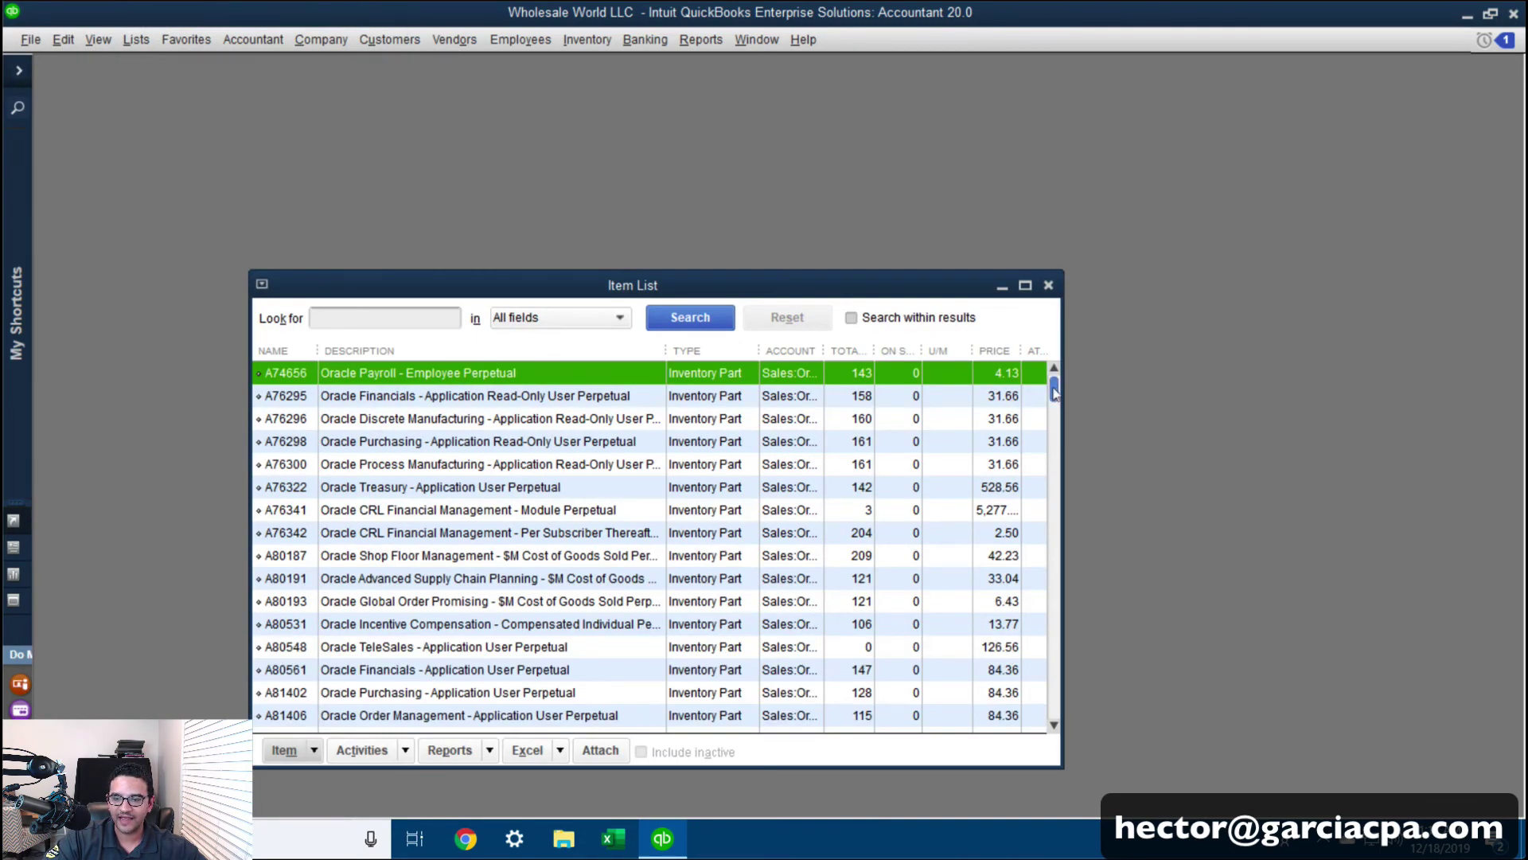
pyautogui.moveTo(1054, 390); pyautogui.dragTo(1056, 736)
pyautogui.rightClick(322, 722)
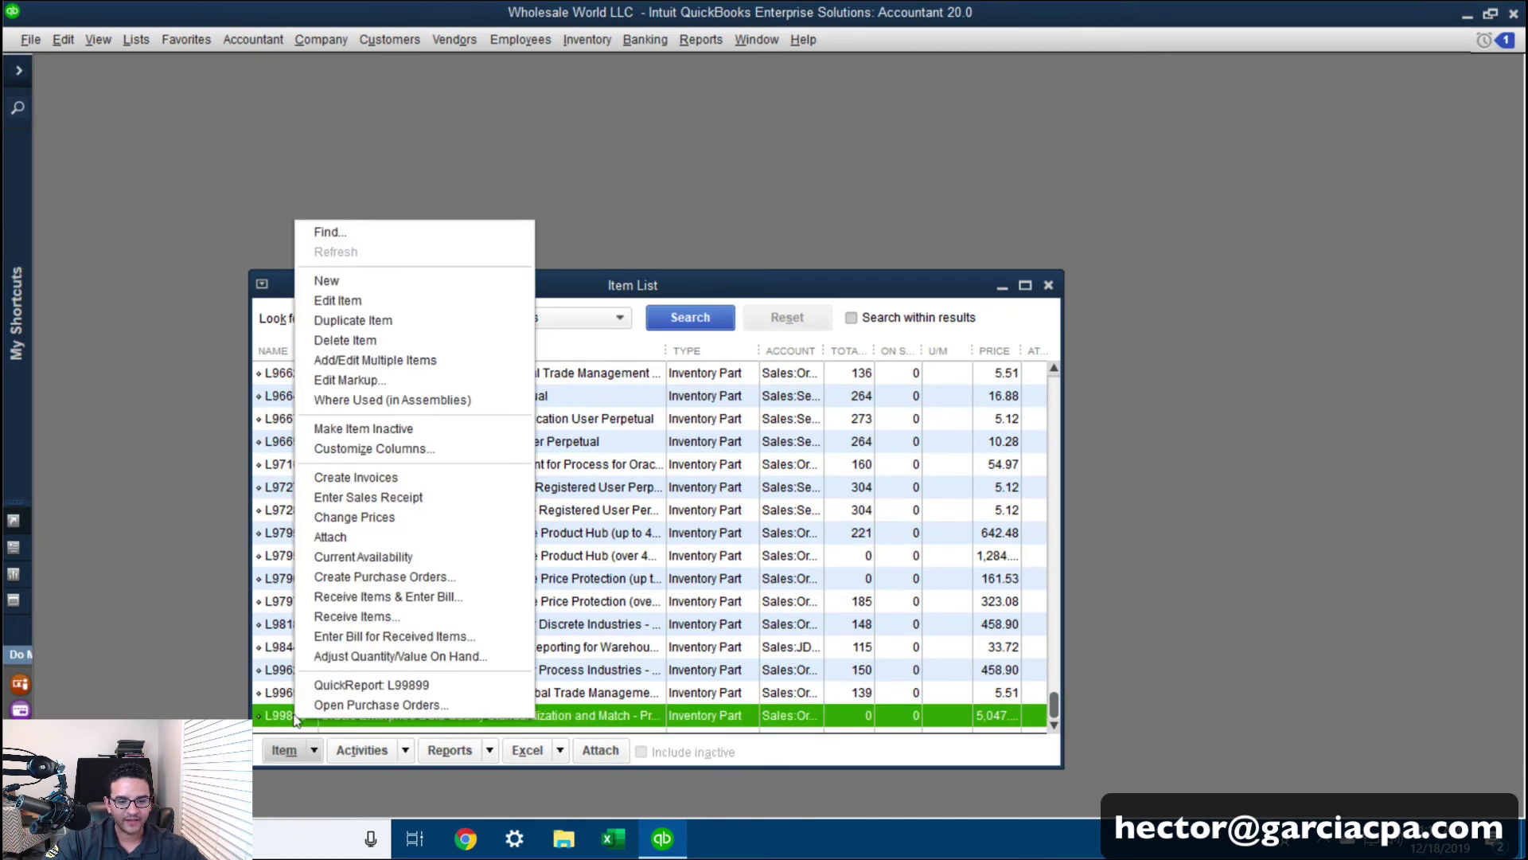
pyautogui.click(379, 301)
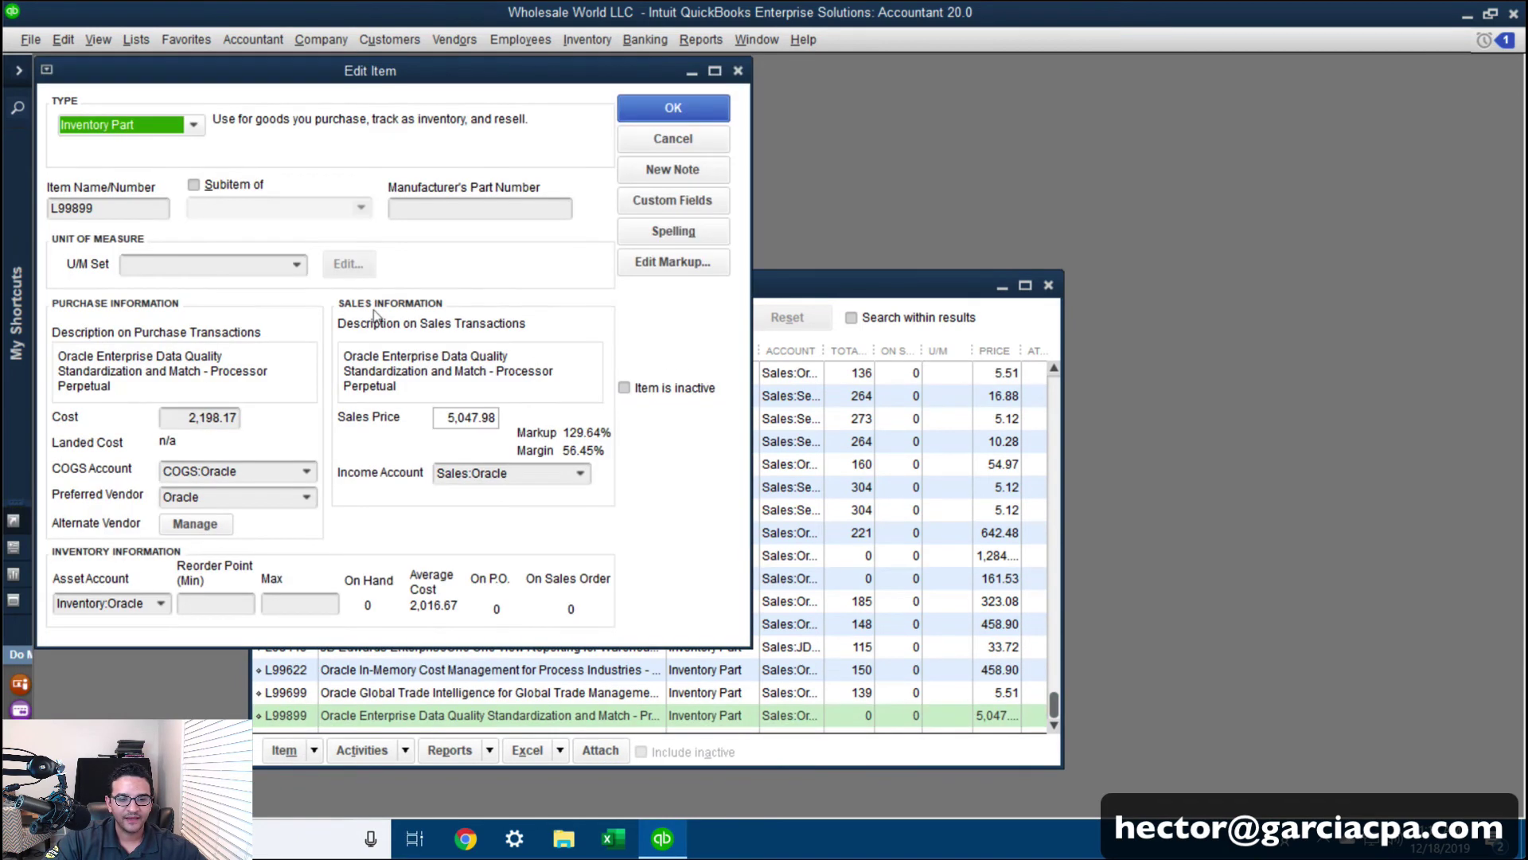
pyautogui.click(191, 420)
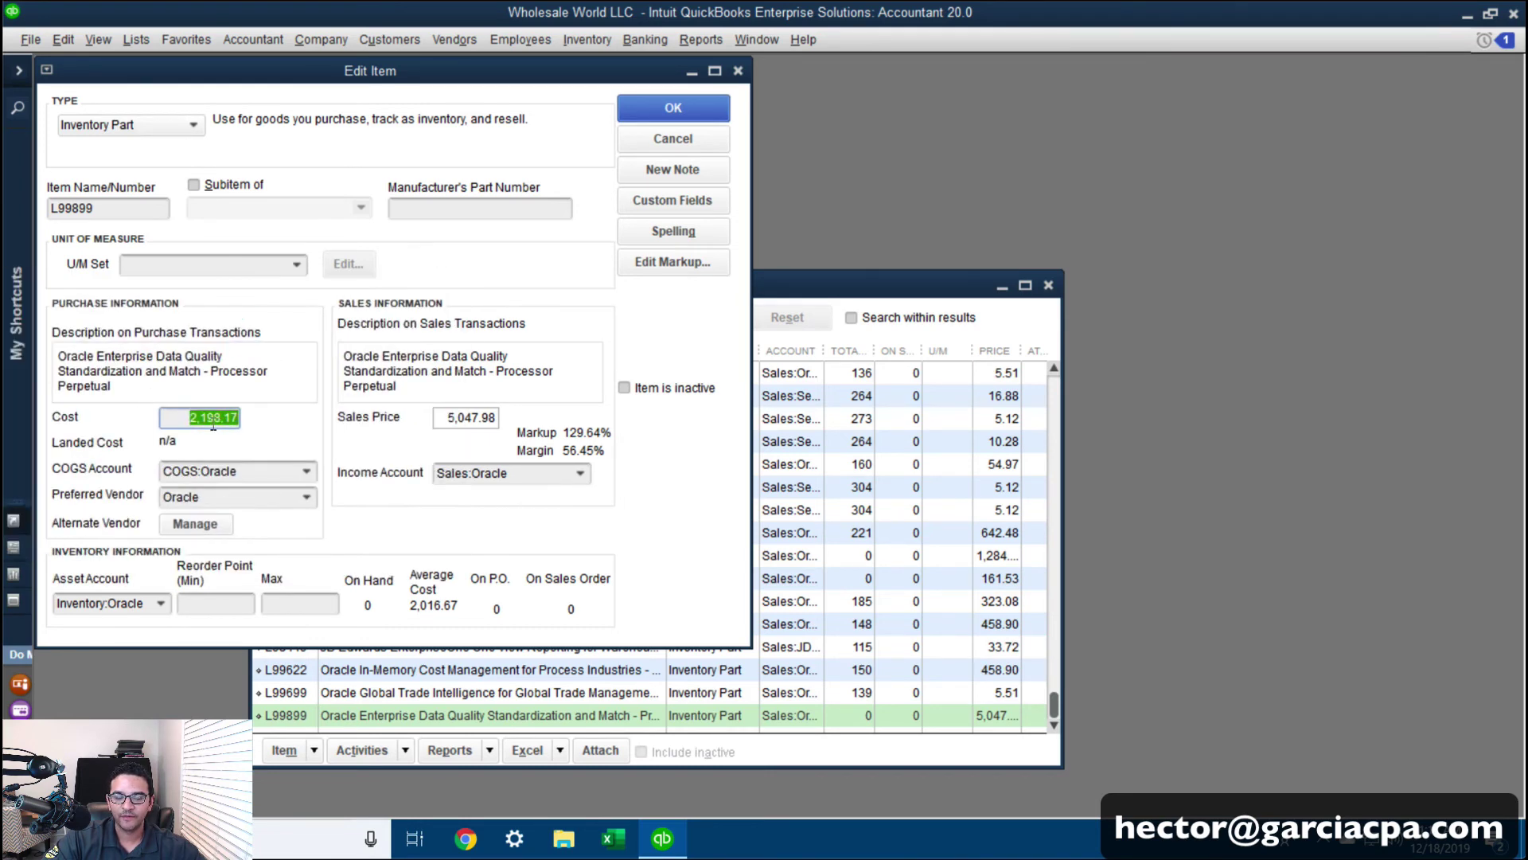
pyautogui.click(453, 423)
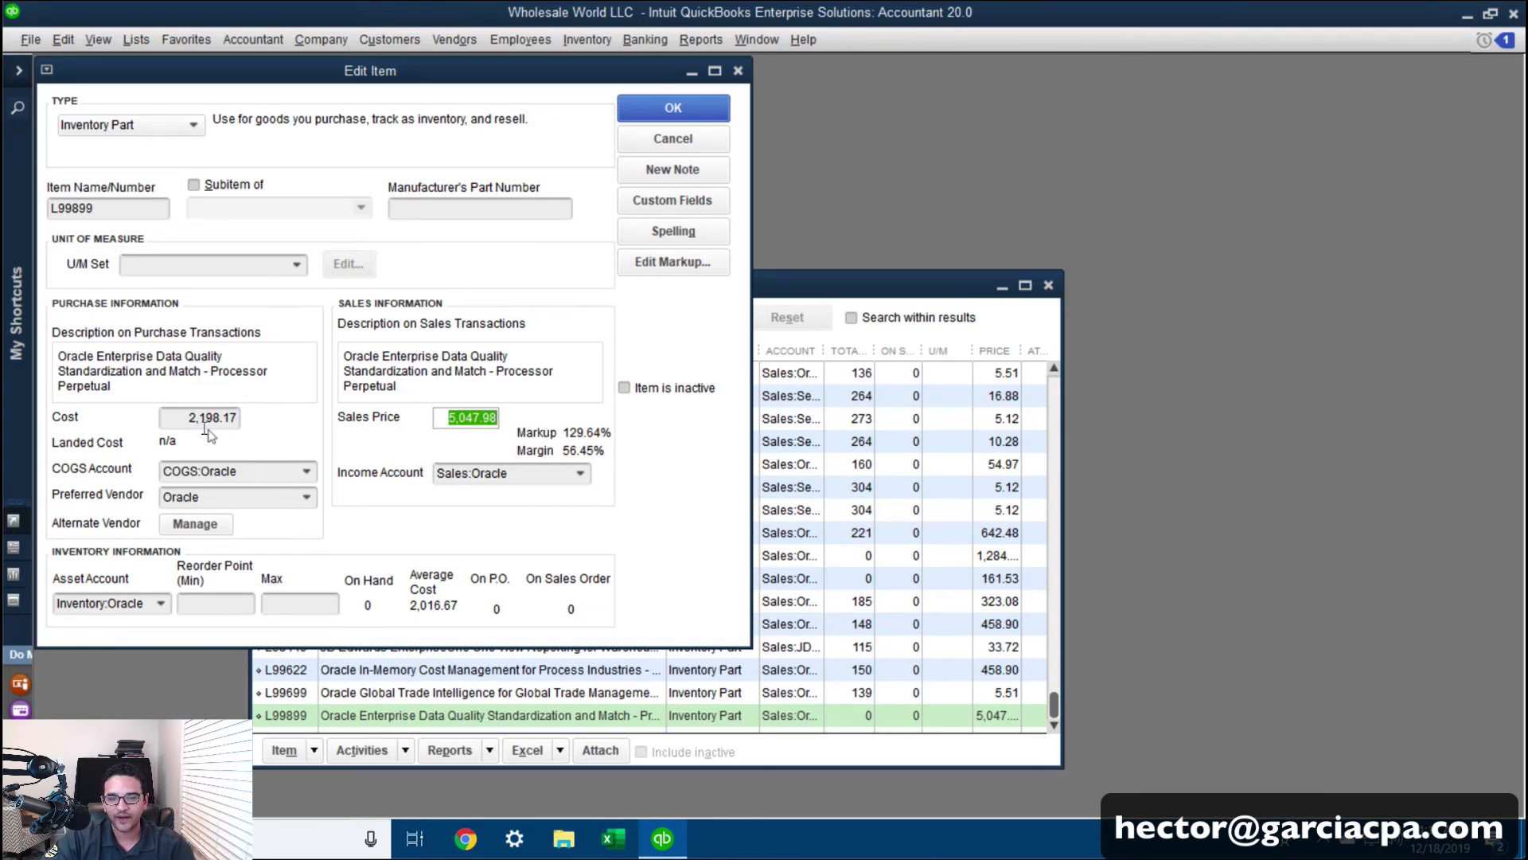
# Open the markup settings of item L99899 and try a markup of 100% over cost.
pyautogui.click(673, 264)
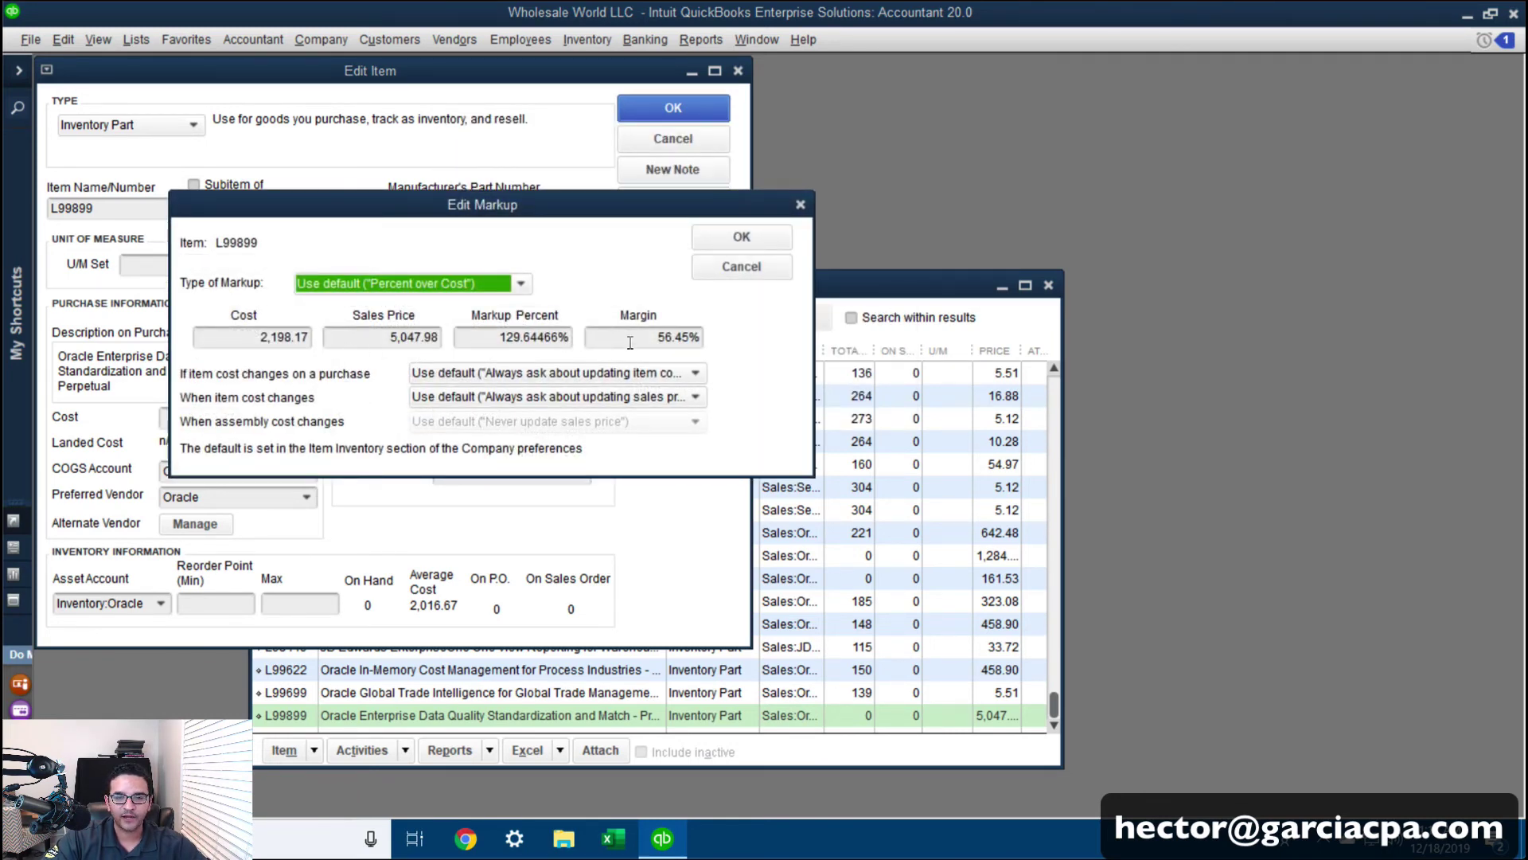
pyautogui.click(471, 338)
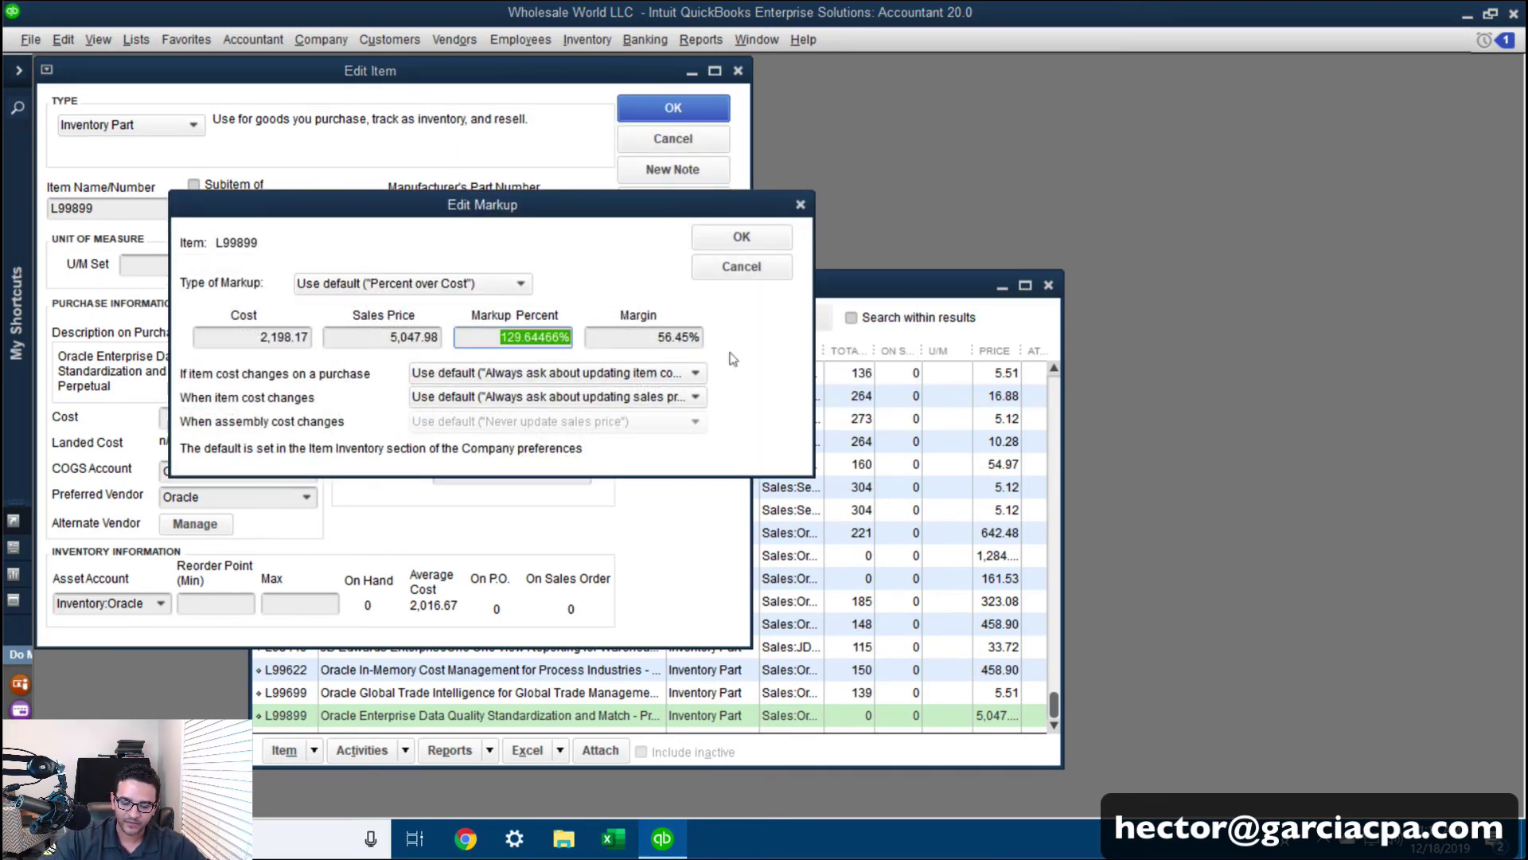
pyautogui.write('100')
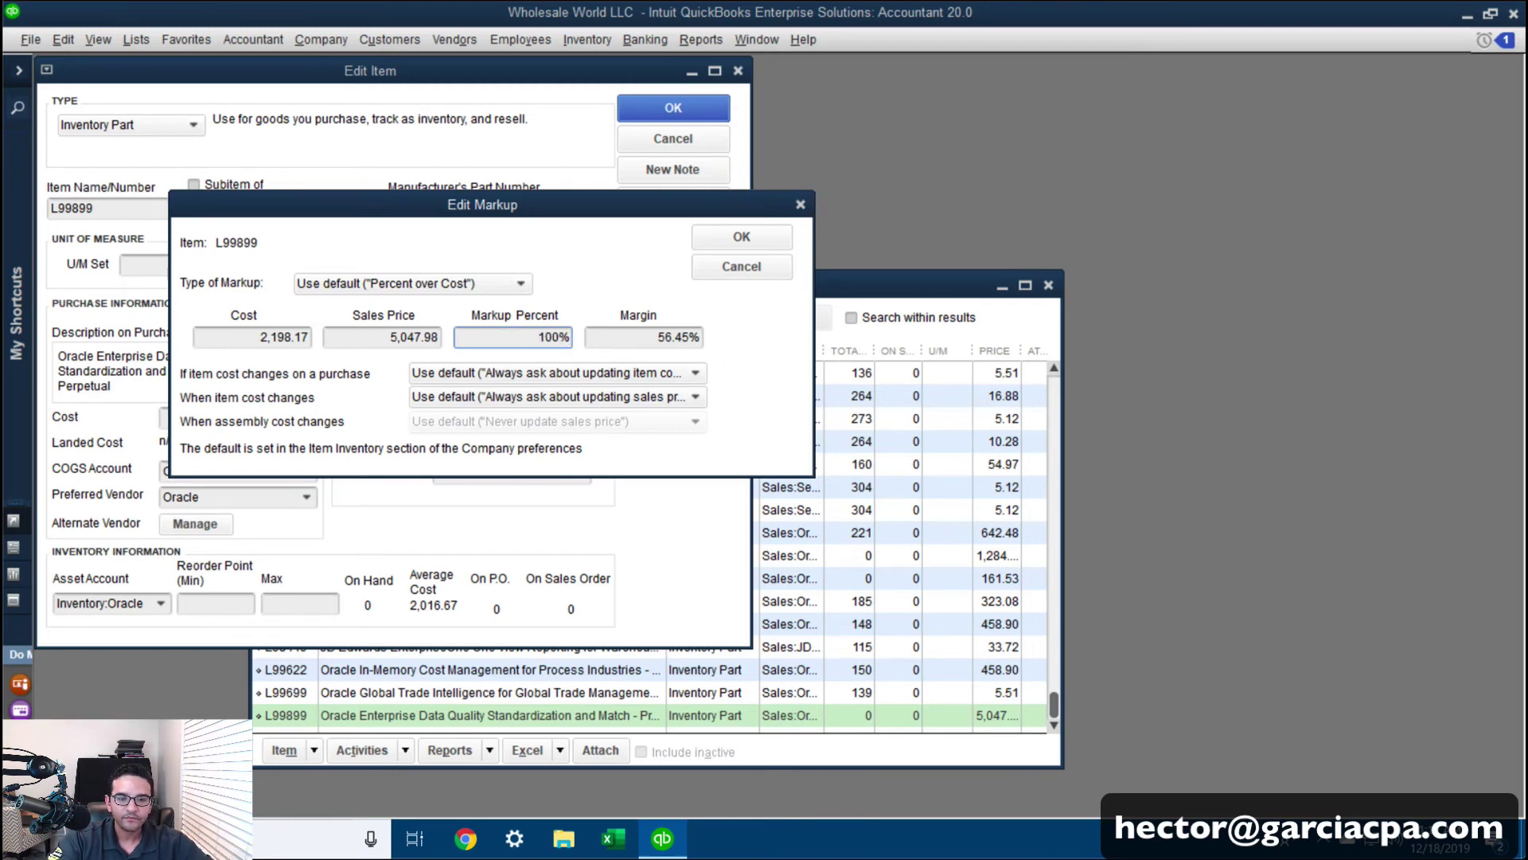
pyautogui.press('Tab')
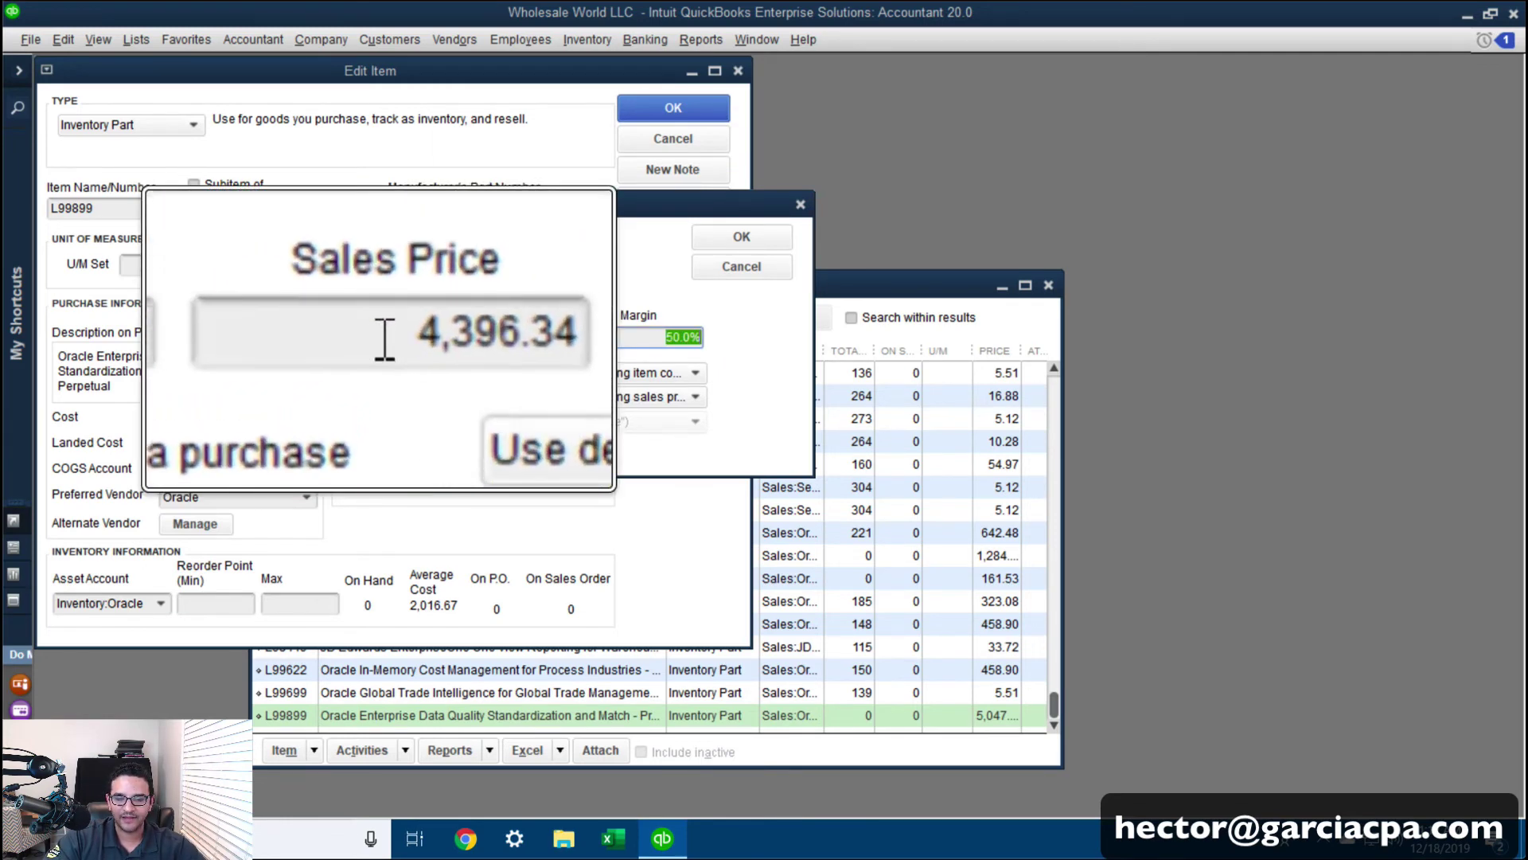
# Try a 40% margin for item L99899 and discard the markup changes.
pyautogui.click(645, 340)
pyautogui.doubleClick(645, 340)
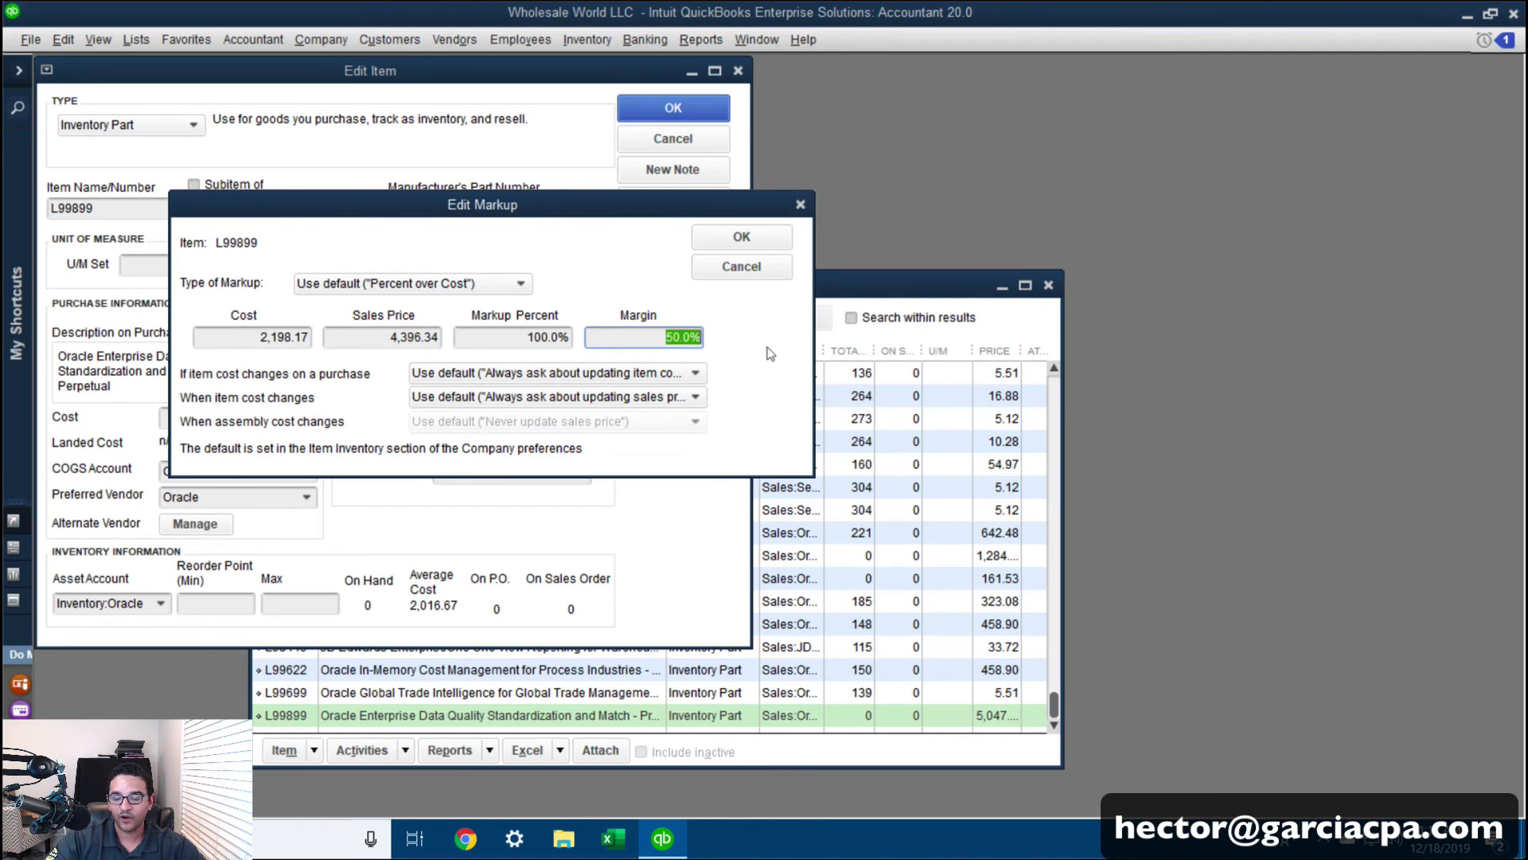
pyautogui.write('40')
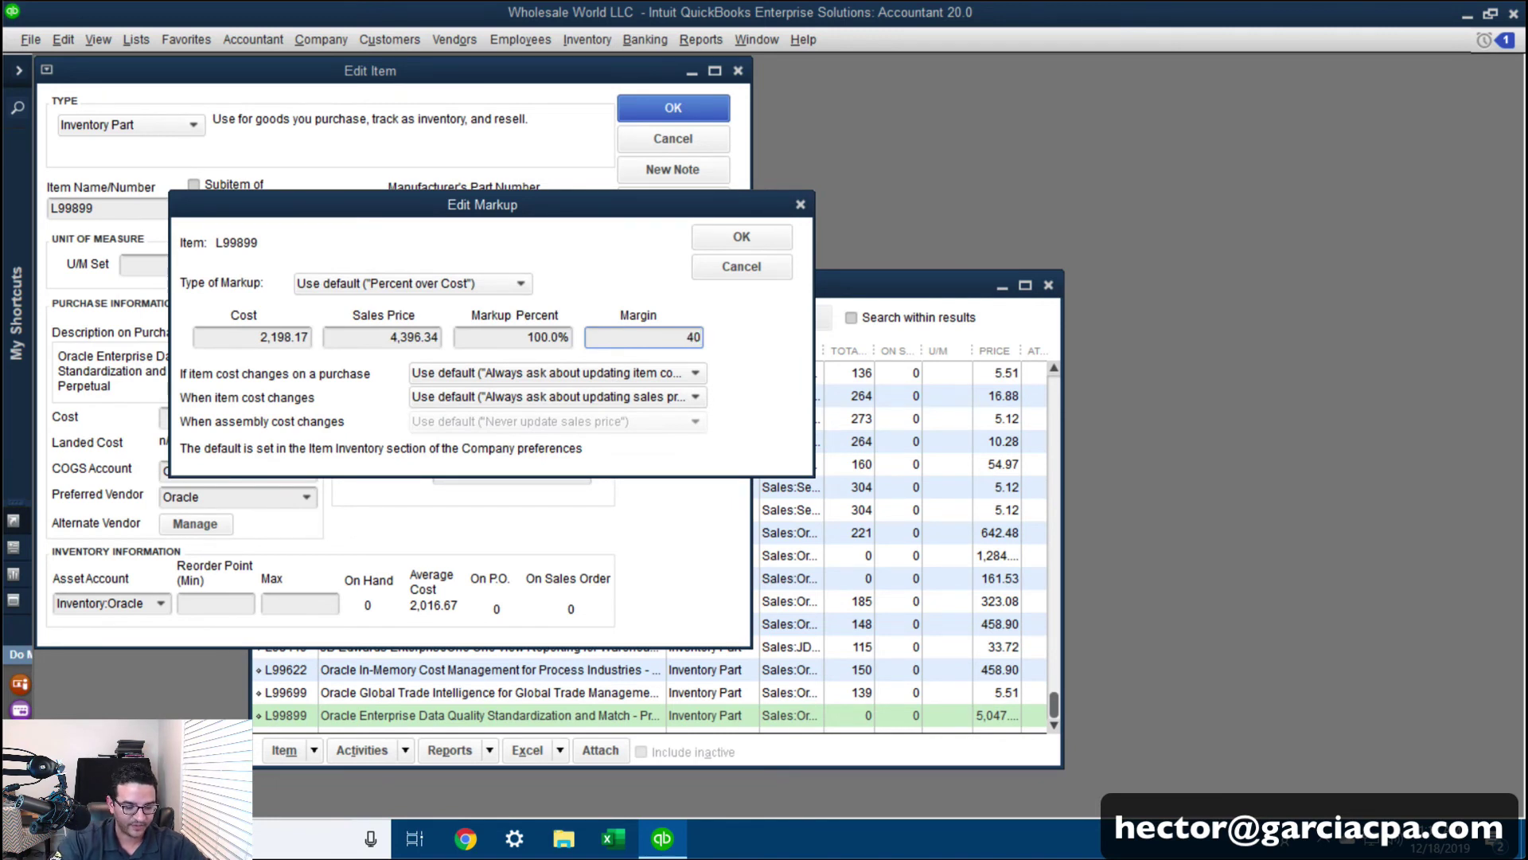
pyautogui.press('Tab')
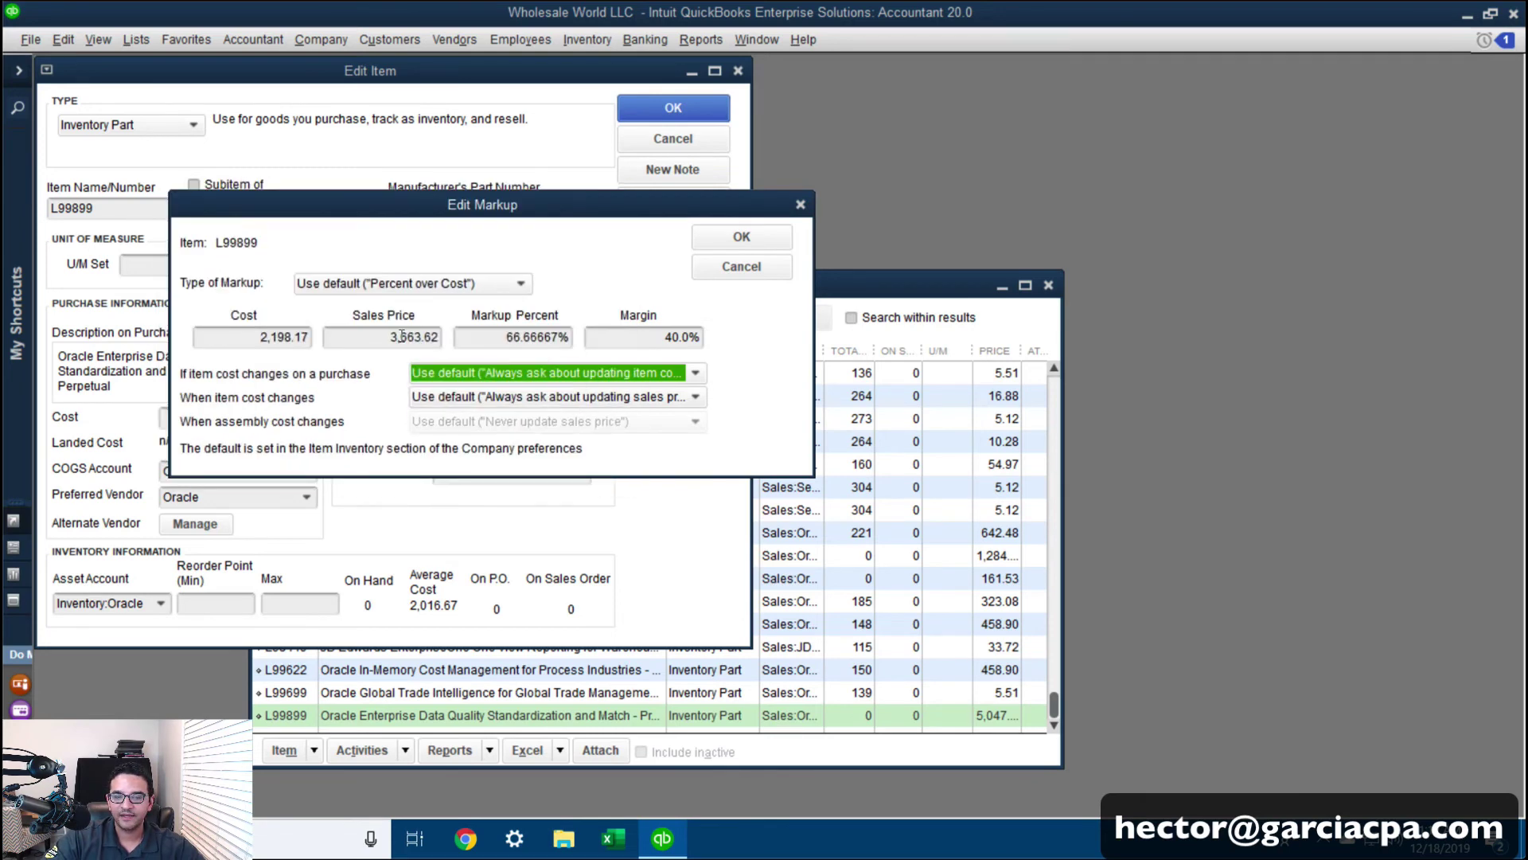
pyautogui.click(750, 268)
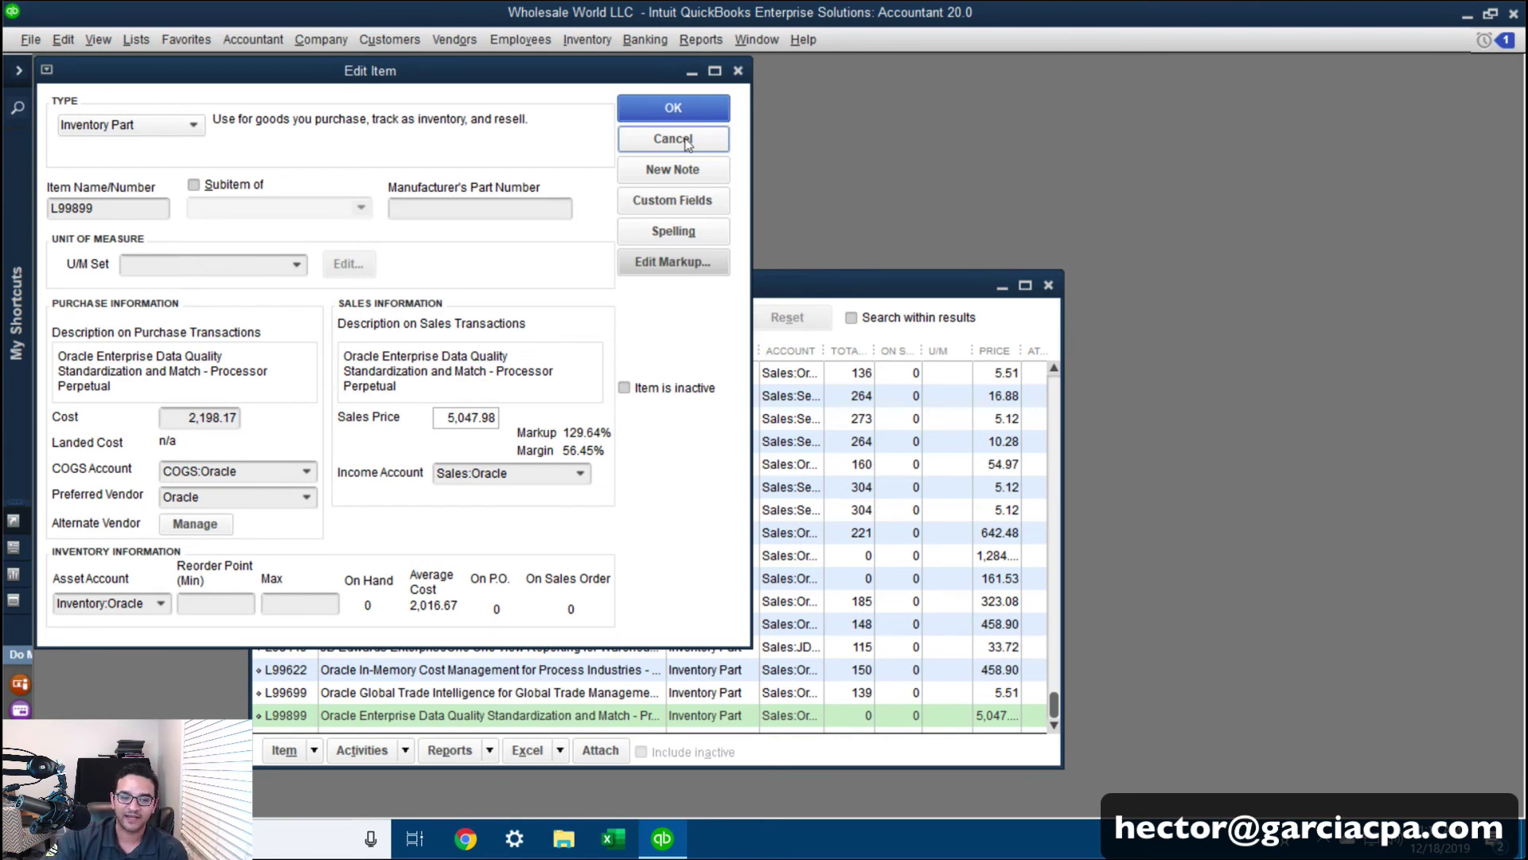
pyautogui.moveTo(263, 477); pyautogui.dragTo(210, 477)
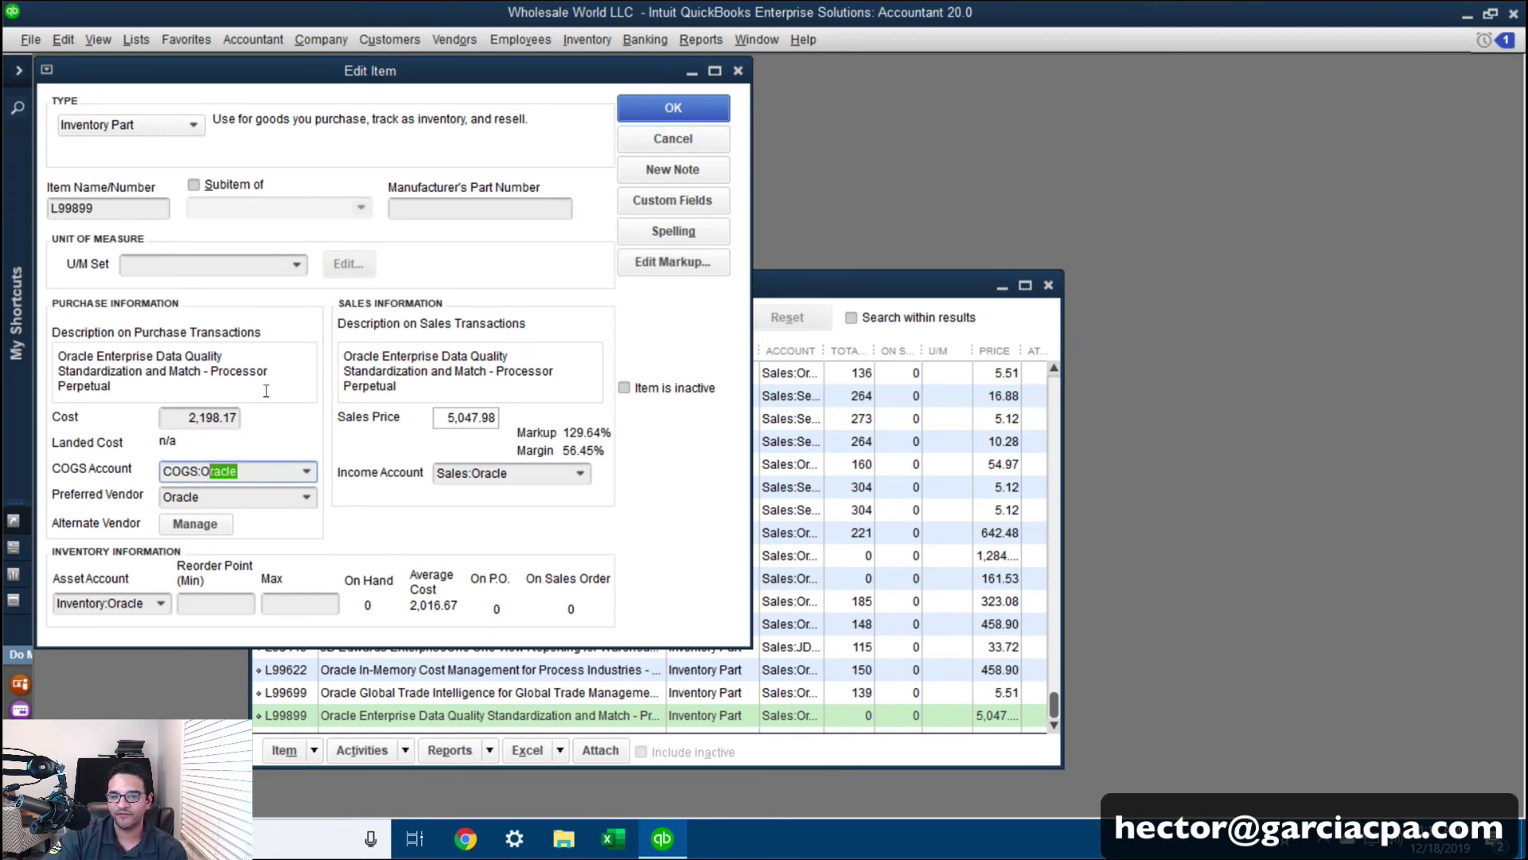